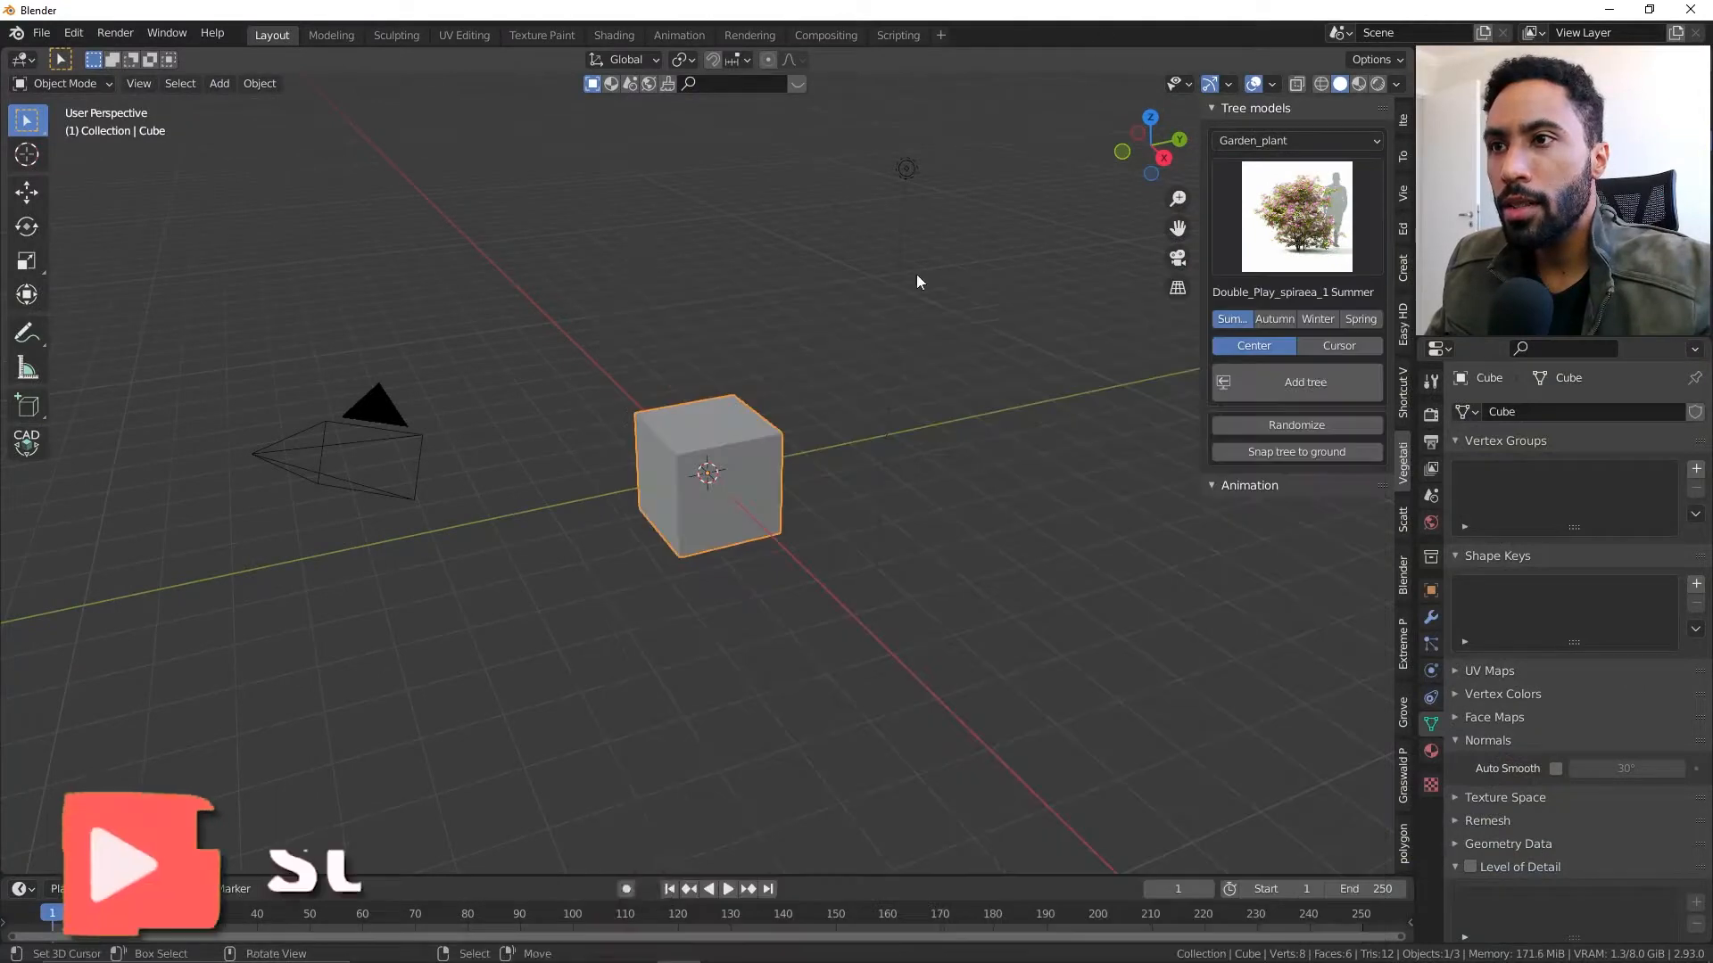
# - Delete all the default objects from the scene
pyautogui.press('a')
pyautogui.press('x')
pyautogui.click(607, 407)
# - Add a mesh plane and scale it up into a large ground surface
pyautogui.hotkey('shift', 'a')
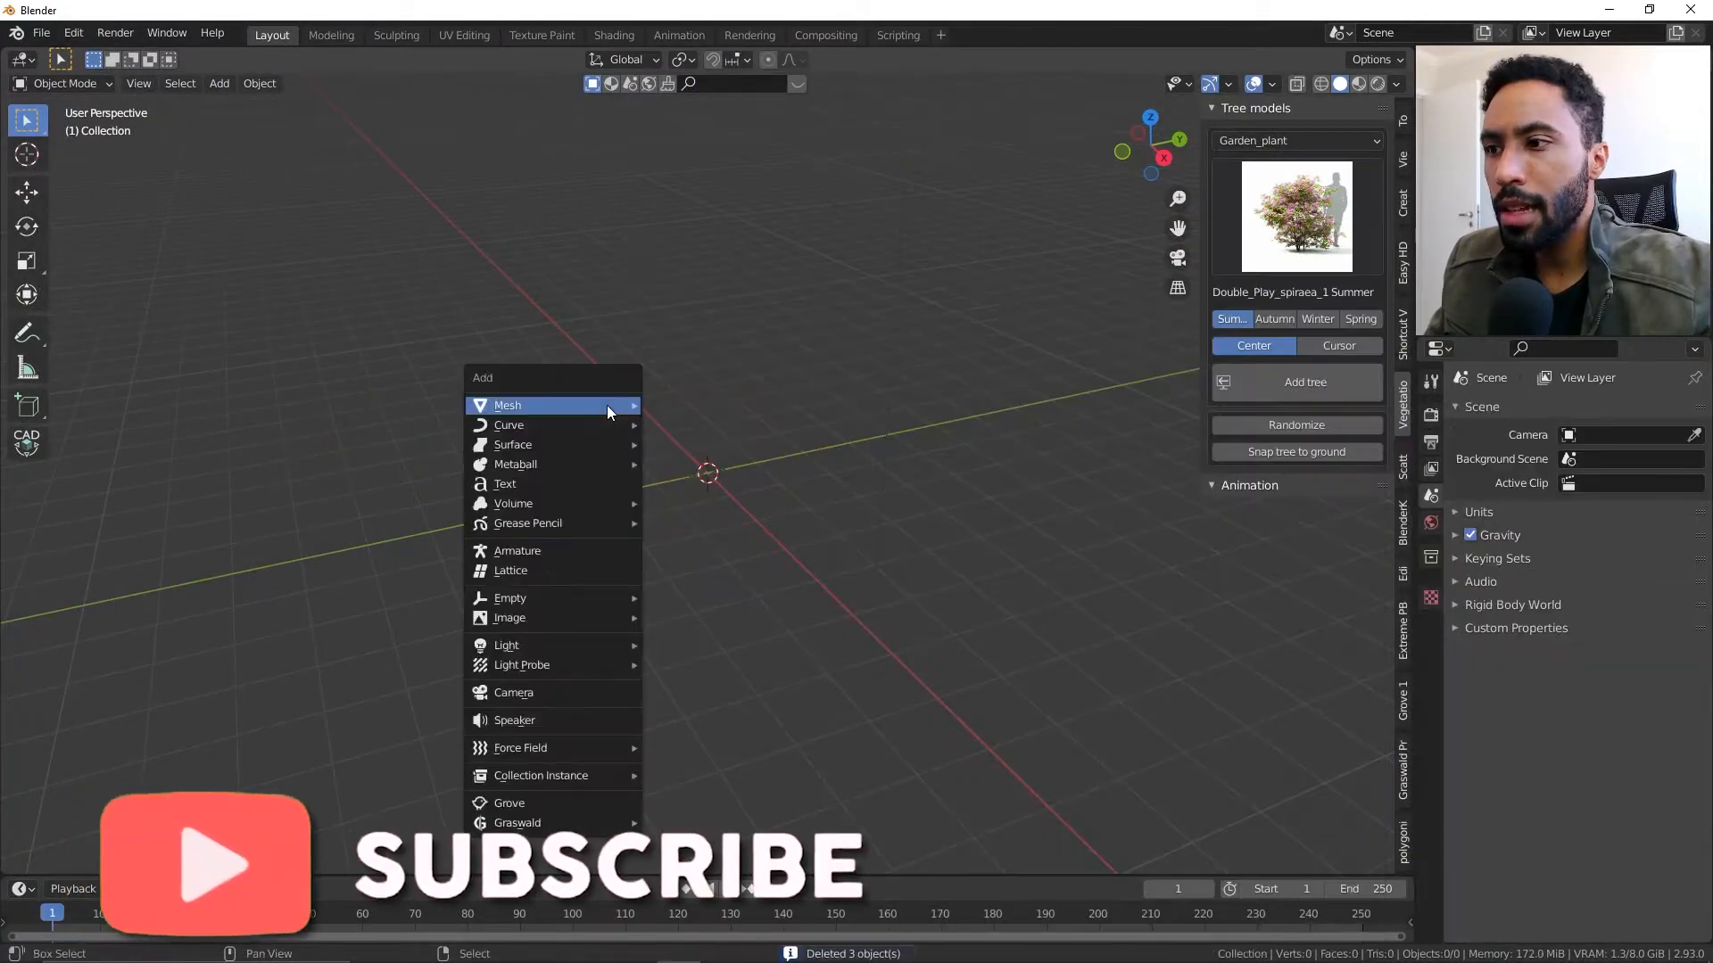
pyautogui.moveTo(608, 407)
pyautogui.click(684, 408)
pyautogui.press('s')
pyautogui.click(1370, 345)
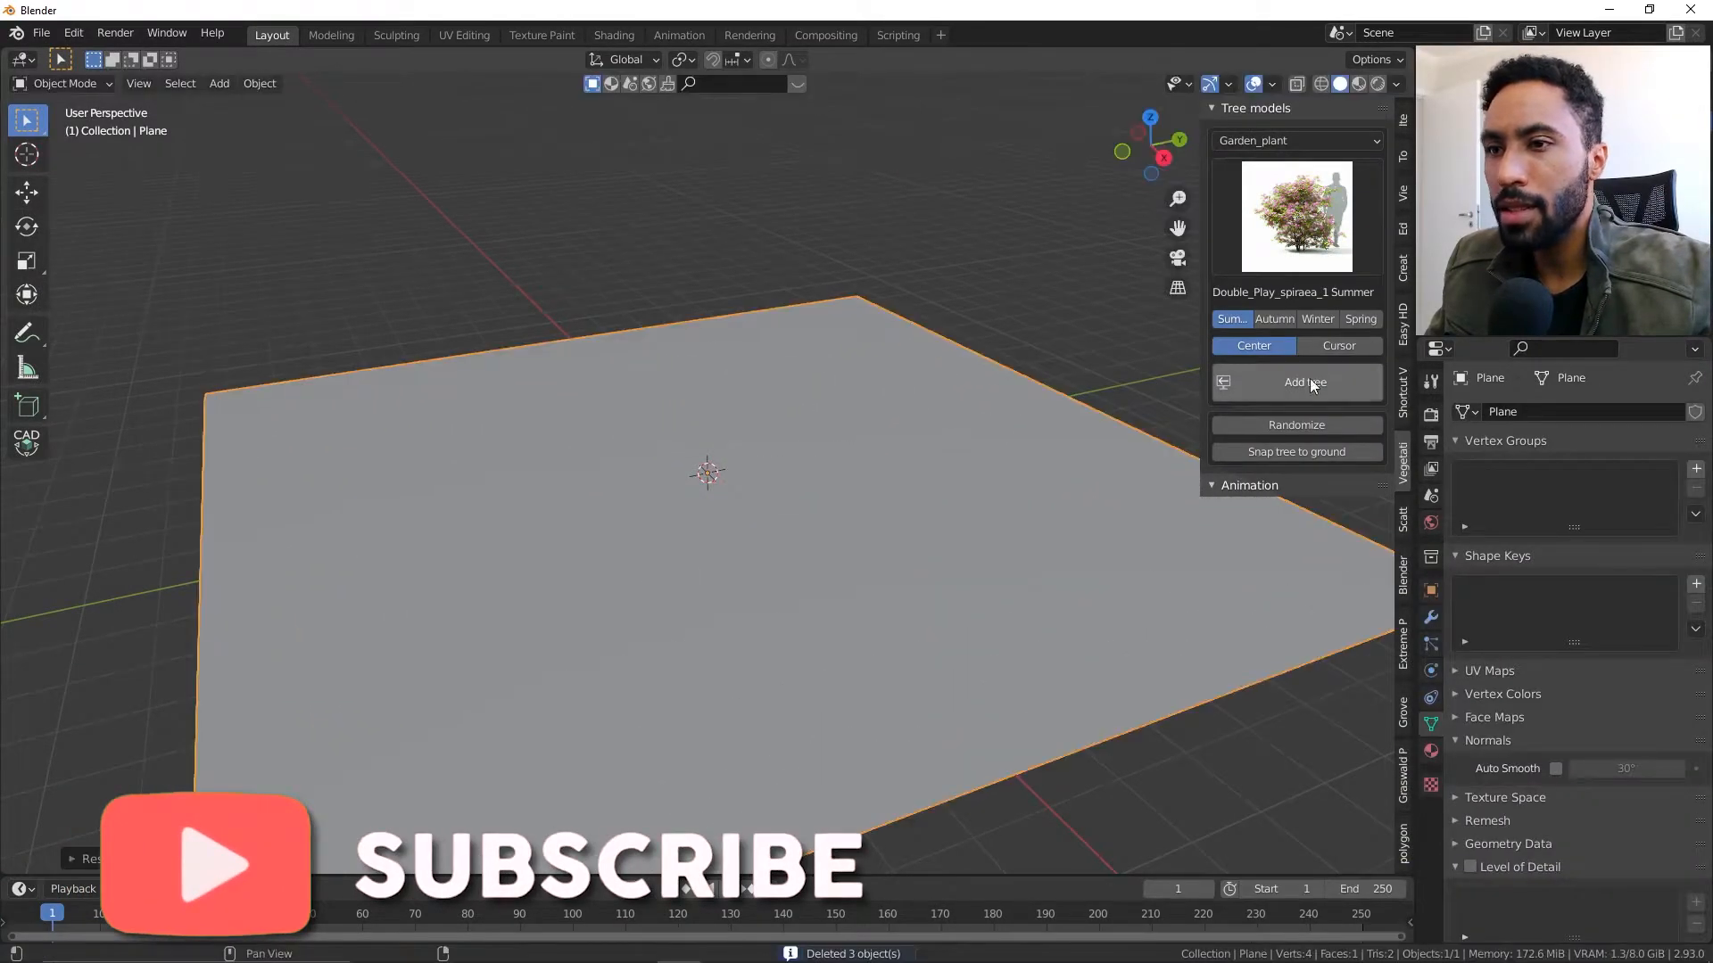
# - Add a cube at the centre of the ground plane and move it up 1 m along Z
pyautogui.hotkey('shift', 'a')
pyautogui.moveTo(789, 437)
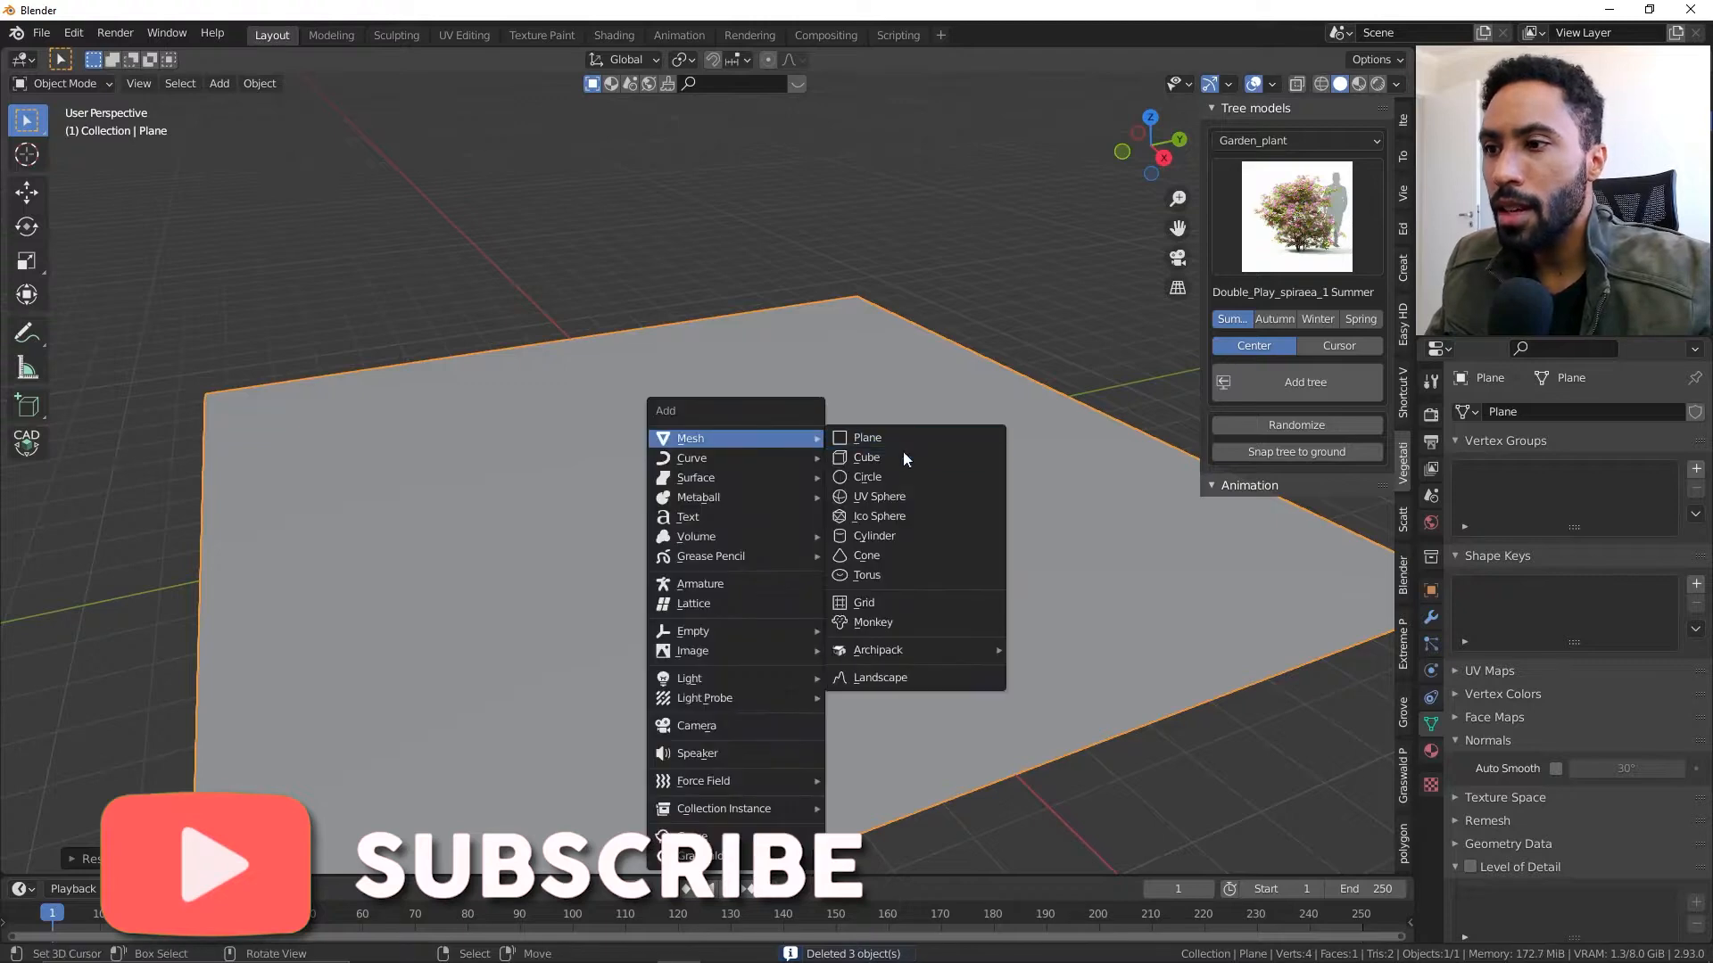
pyautogui.click(835, 464)
pyautogui.moveTo(835, 464); pyautogui.dragTo(892, 450, button='middle')
pyautogui.write('gz1')
pyautogui.press('Return')
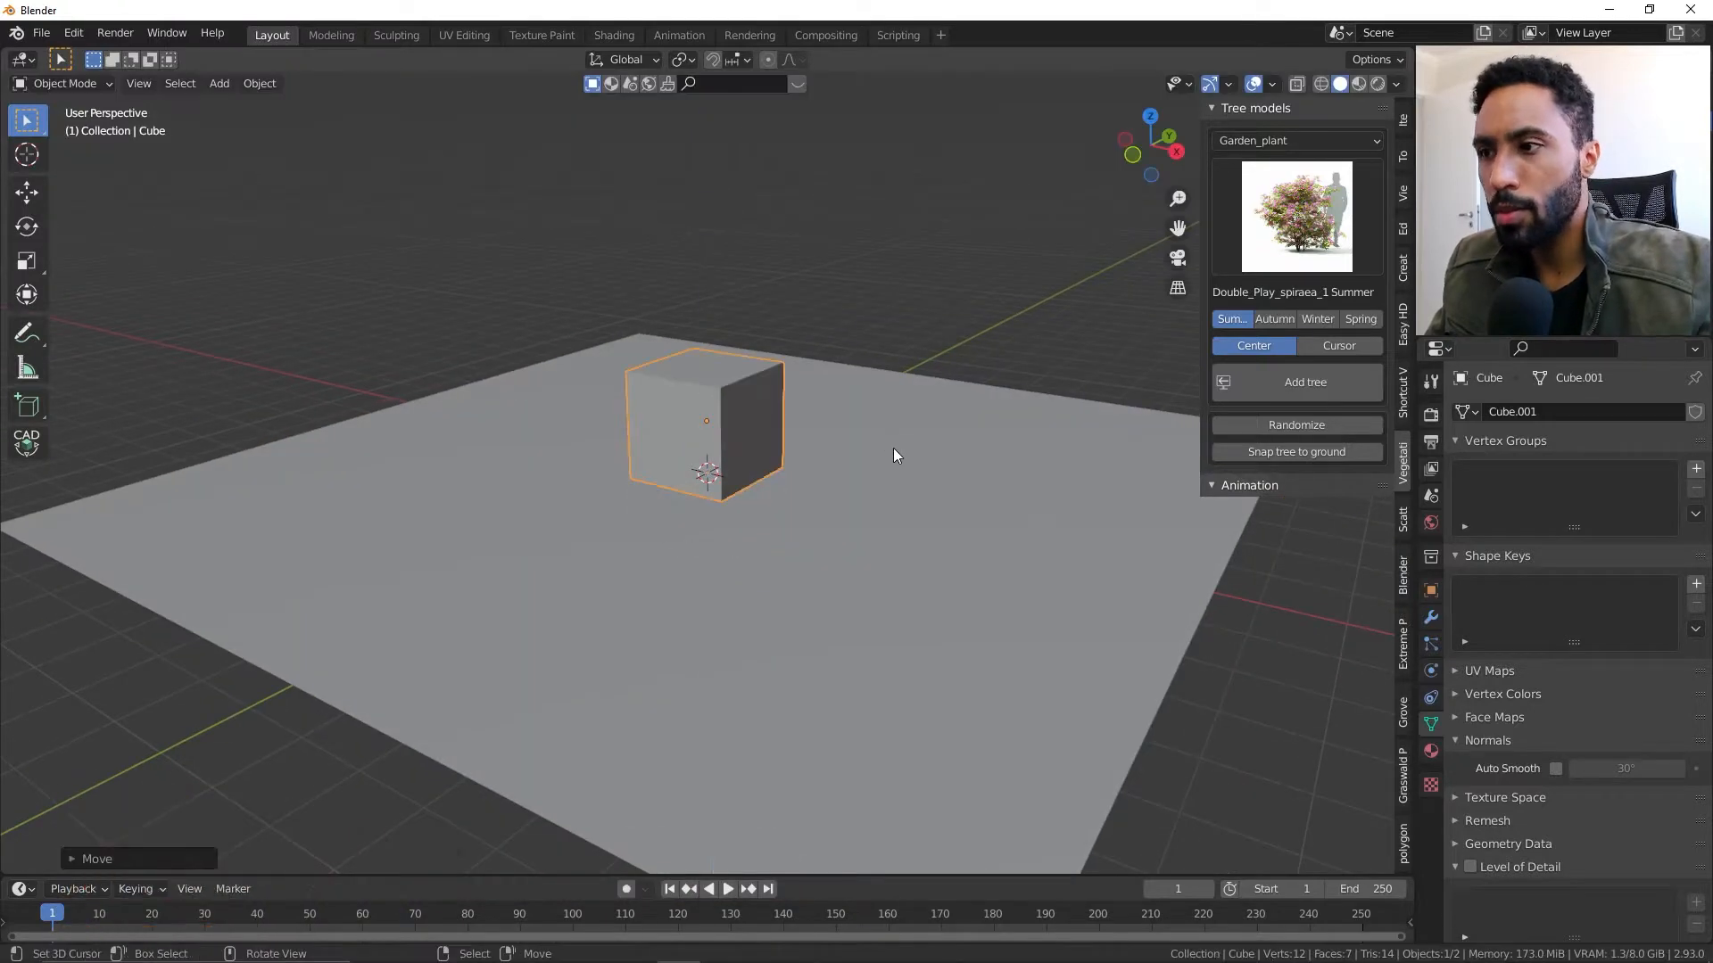
# - Raise the cube's top face by 1 m along Z in Edit Mode
pyautogui.press('Tab')
pyautogui.press('3')
pyautogui.click(728, 373)
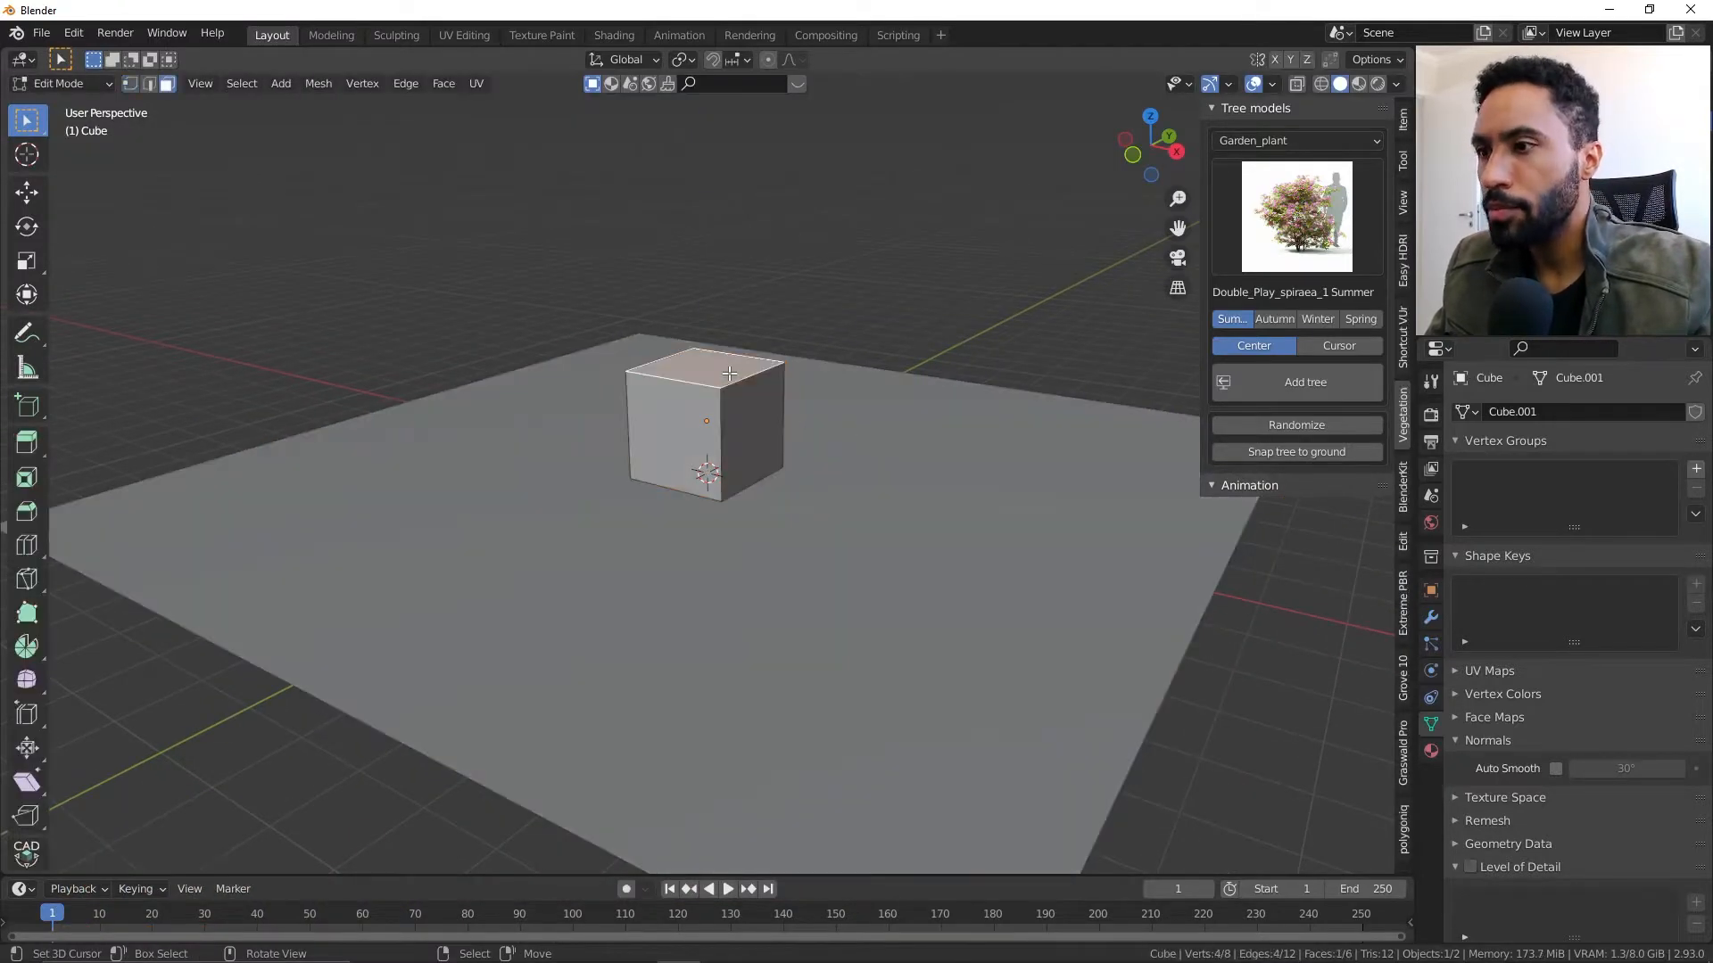
pyautogui.write('gz1')
pyautogui.press('Return')
pyautogui.press('Tab')
pyautogui.press('Tab')
# - Scale the cube's whole mesh thin along X and stretch it along Y into a long wall
pyautogui.press('a')
pyautogui.moveTo(728, 373); pyautogui.dragTo(753, 408, button='middle')
pyautogui.press('s')
pyautogui.press('x')
pyautogui.click(726, 409)
pyautogui.press('s')
pyautogui.press('x')
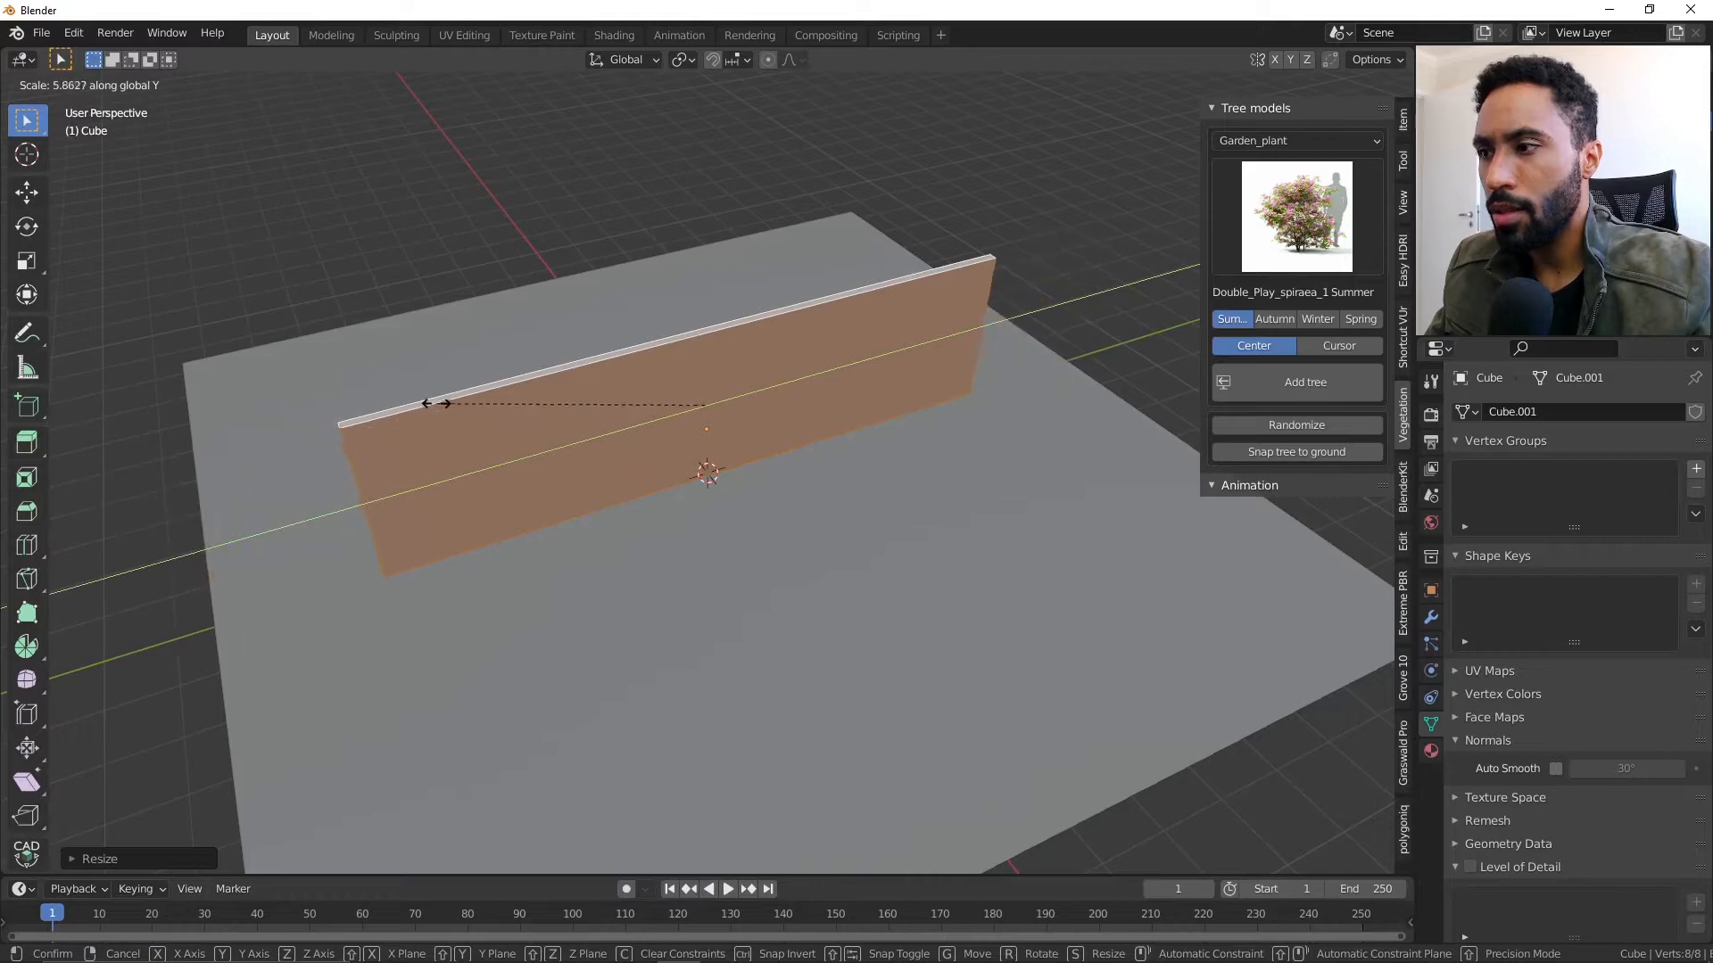
pyautogui.click(361, 411)
pyautogui.moveTo(757, 446); pyautogui.dragTo(704, 466, button='middle')
pyautogui.press('Tab')
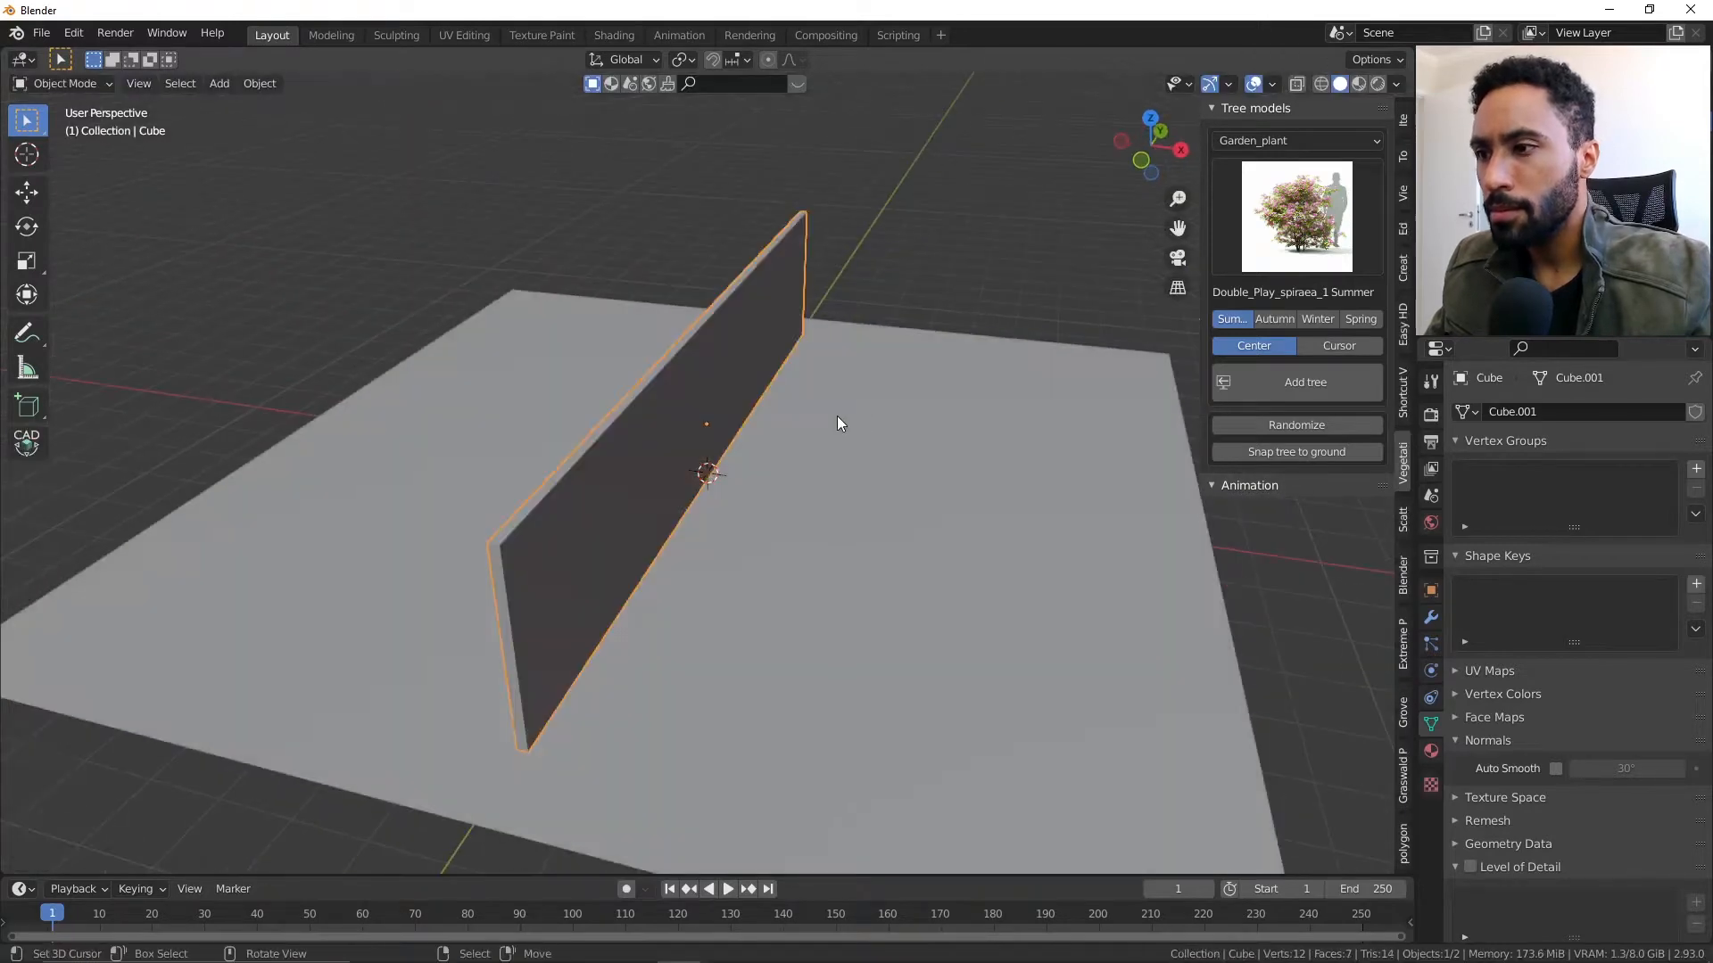
# - Examine the garden reference photo, return to Blender and inspect the wall from several angles
pyautogui.moveTo(841, 421); pyautogui.dragTo(1039, 415, button='middle')
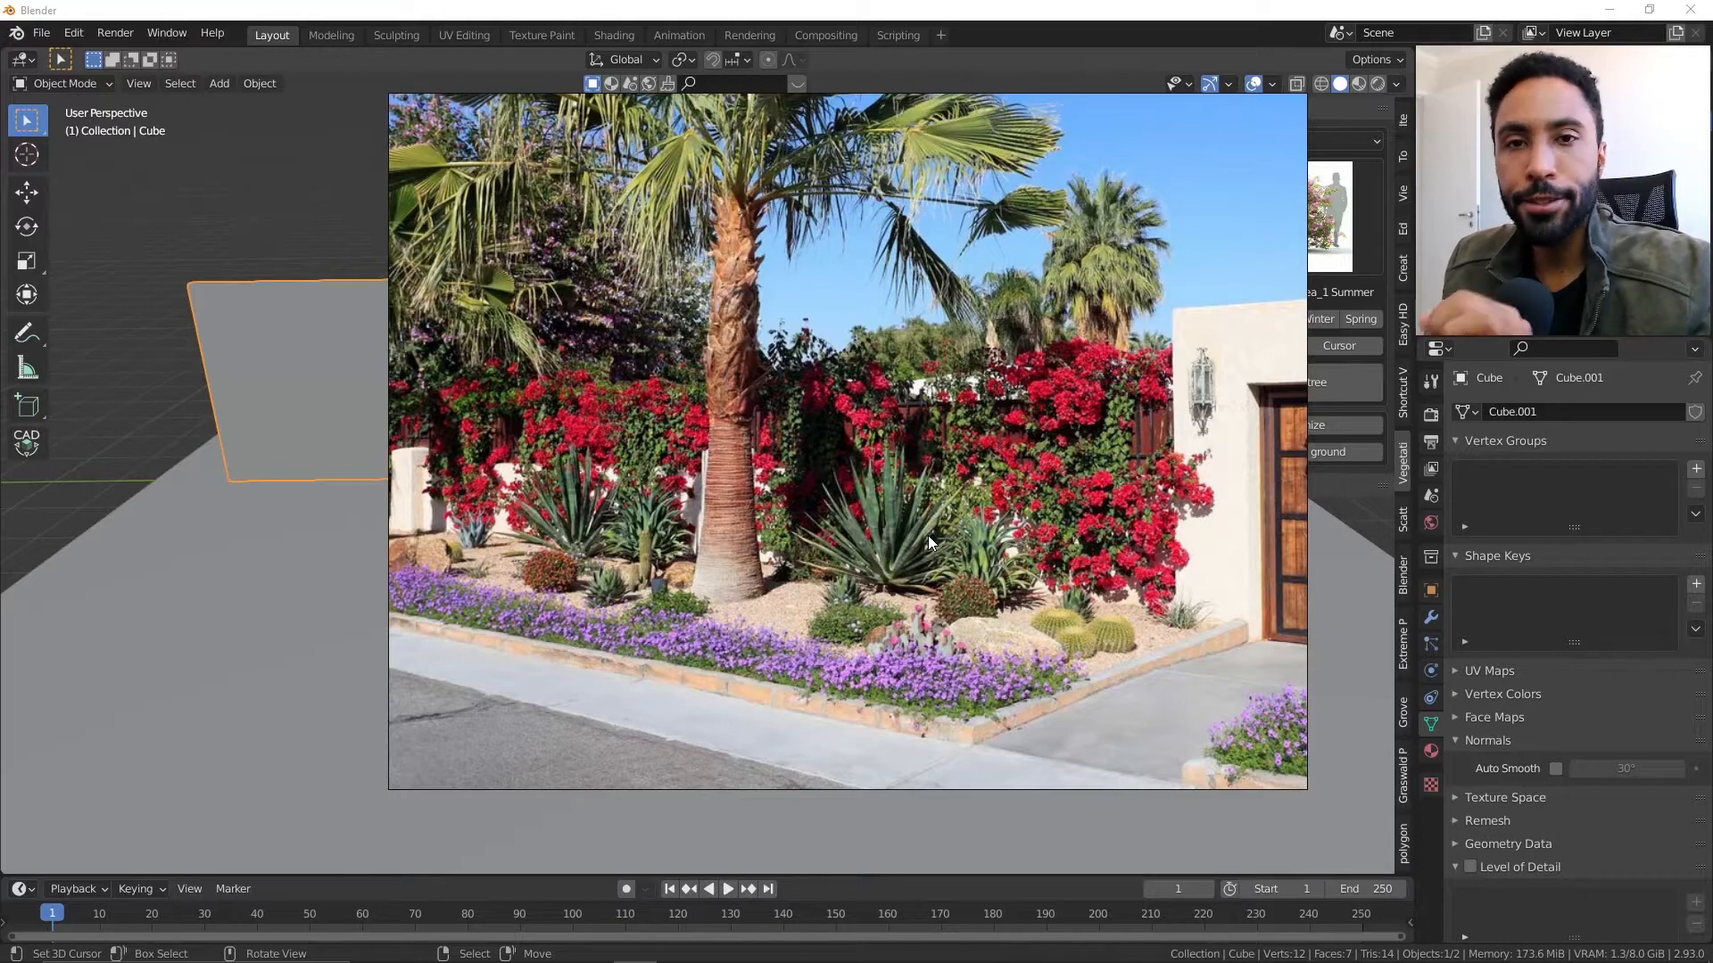
pyautogui.hotkey('alt', 'Tab')
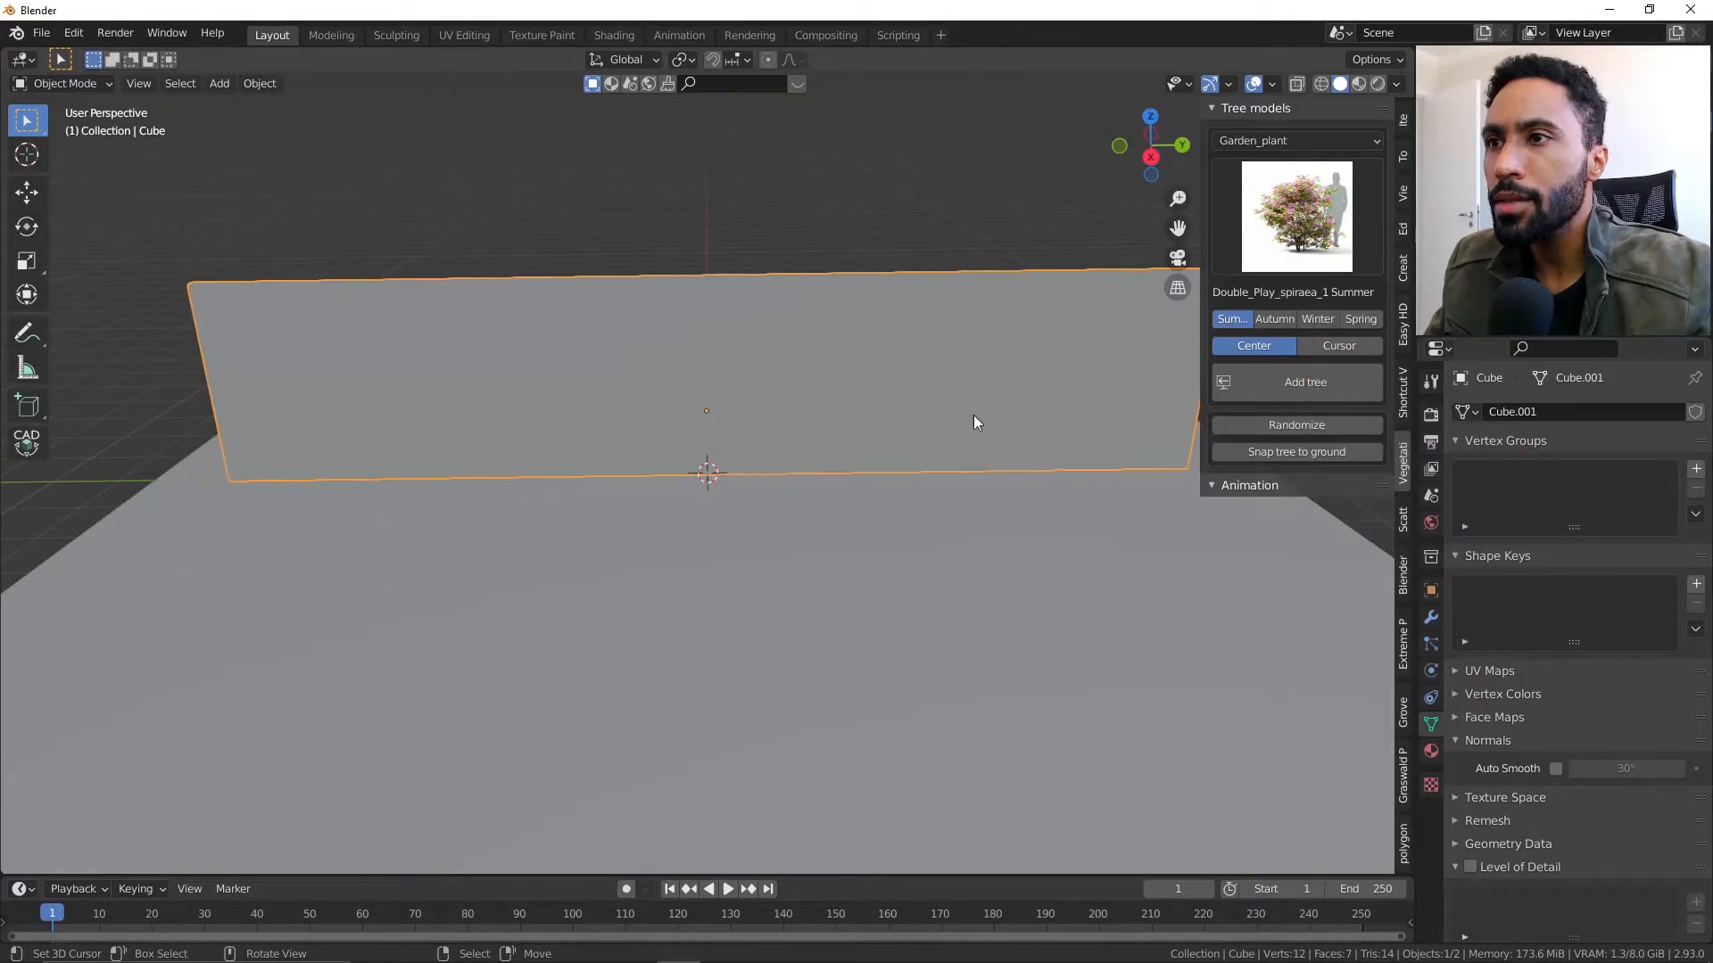
pyautogui.scroll(4, 854, 483)
pyautogui.moveTo(853, 483); pyautogui.dragTo(885, 541, button='middle')
pyautogui.scroll(-2, 753, 590)
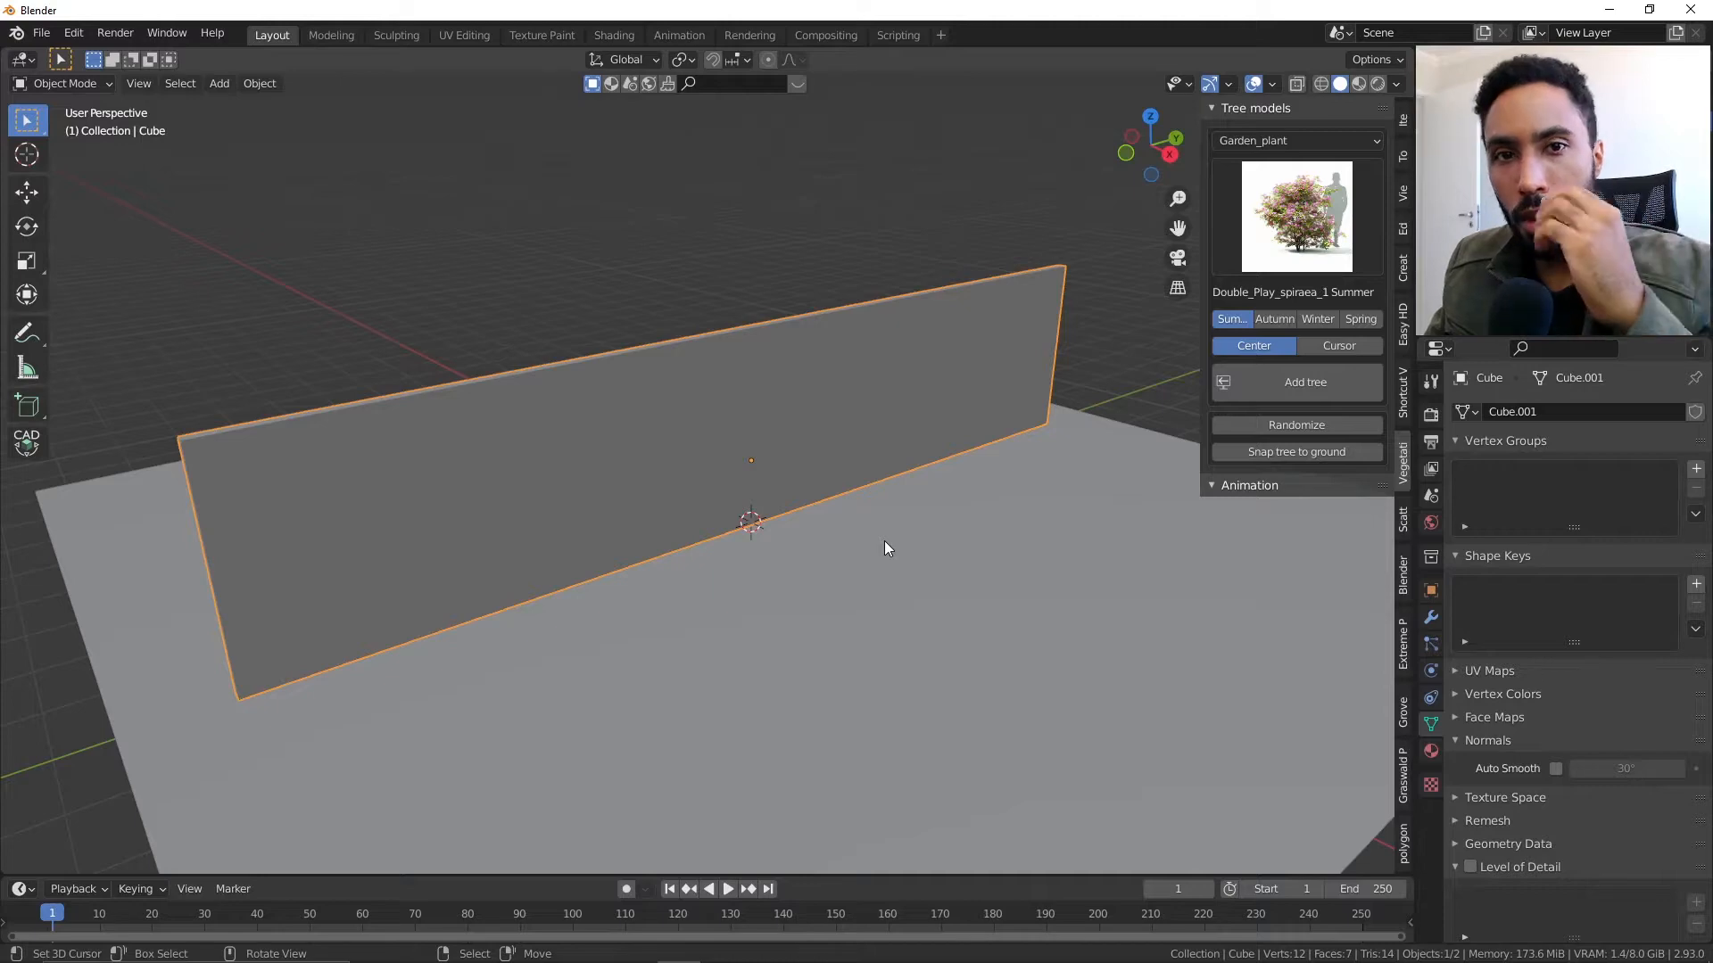
# - Choose Ash_tree12 Summer from the Tree category of the vegetation library and add it at the centre
pyautogui.click(1270, 246)
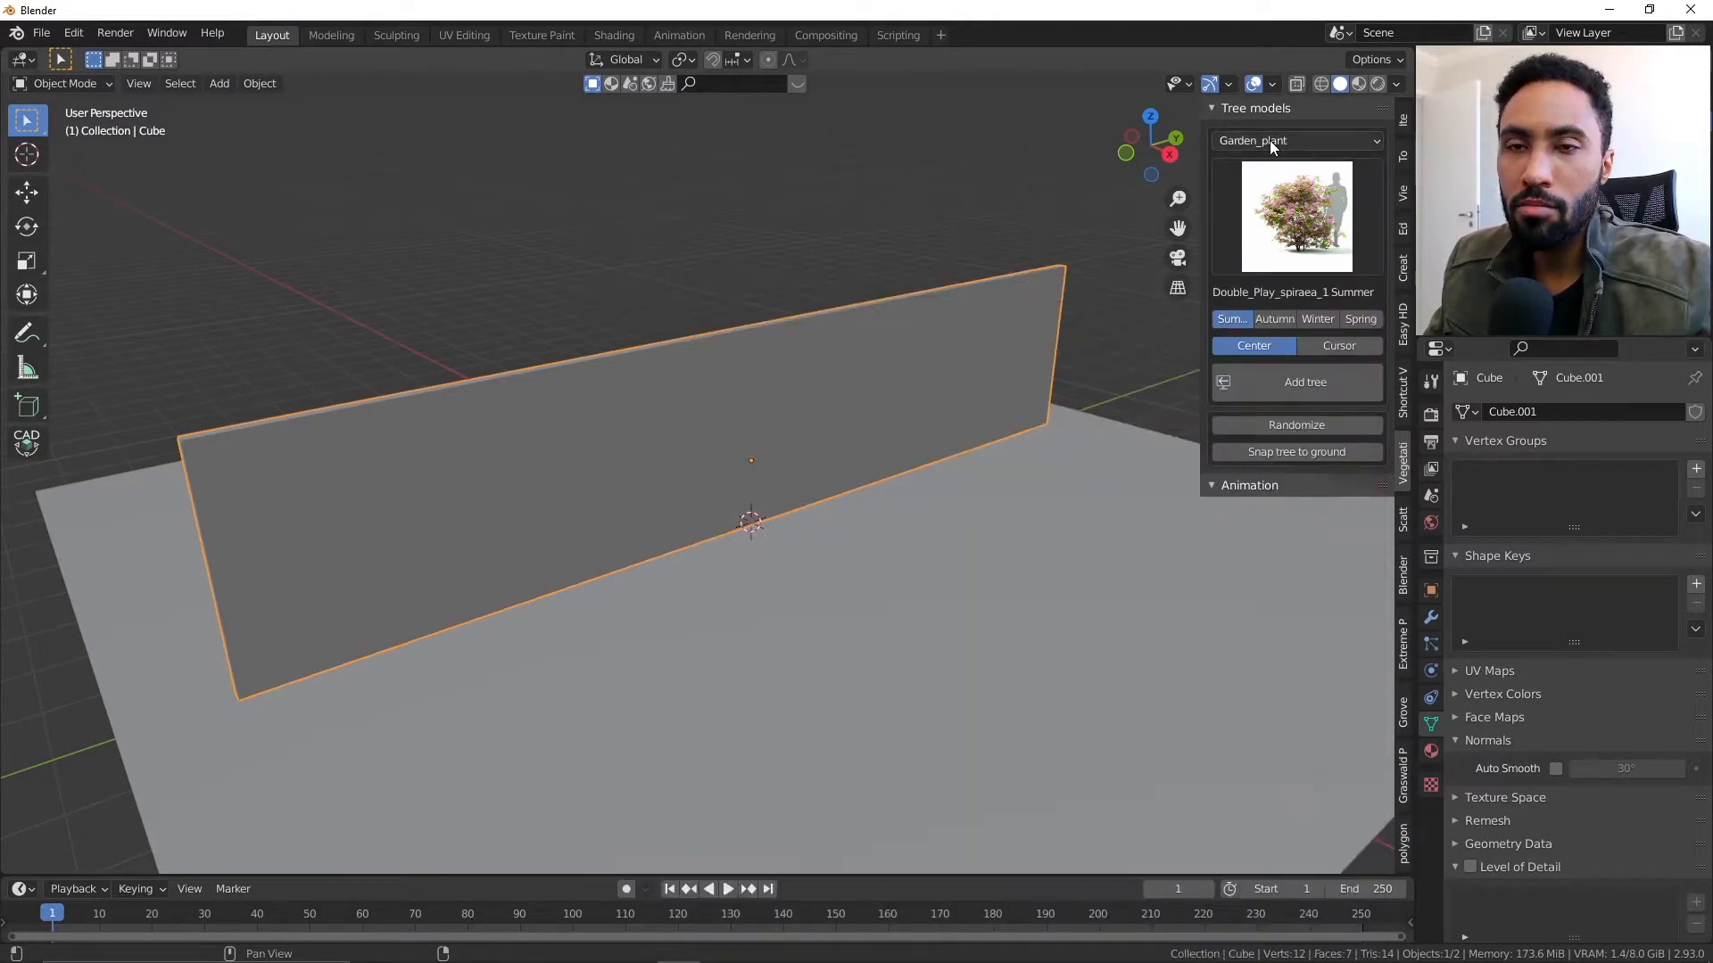
pyautogui.click(1270, 141)
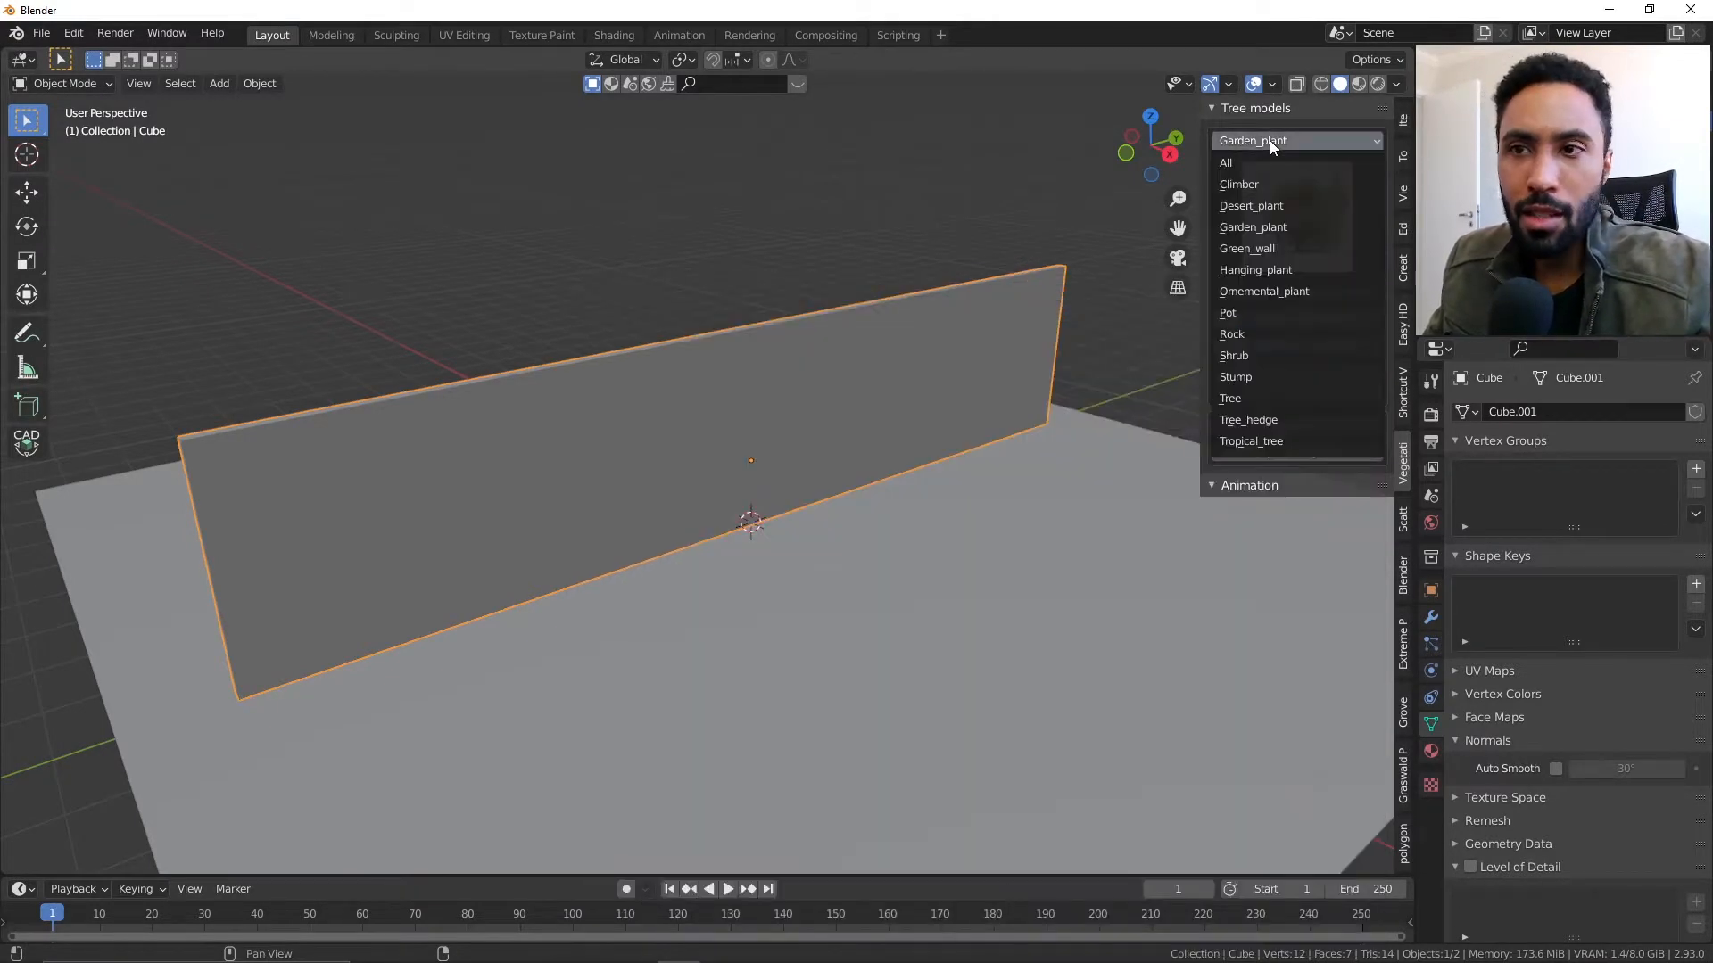
pyautogui.click(1259, 397)
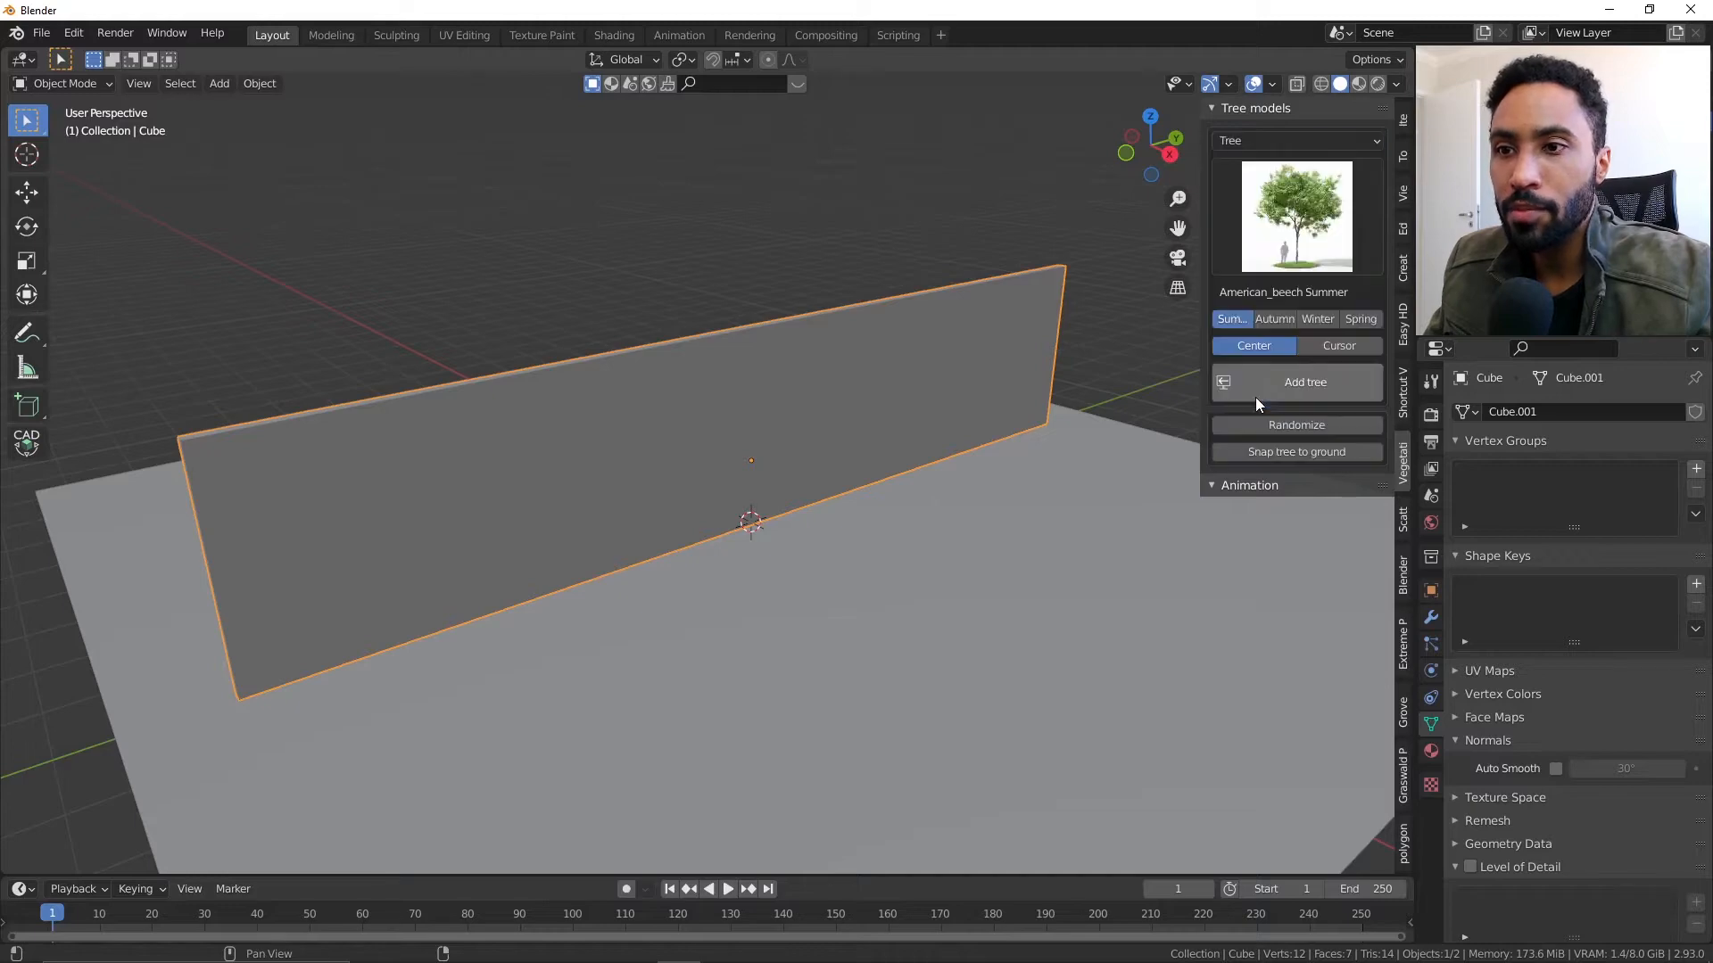
pyautogui.click(1308, 216)
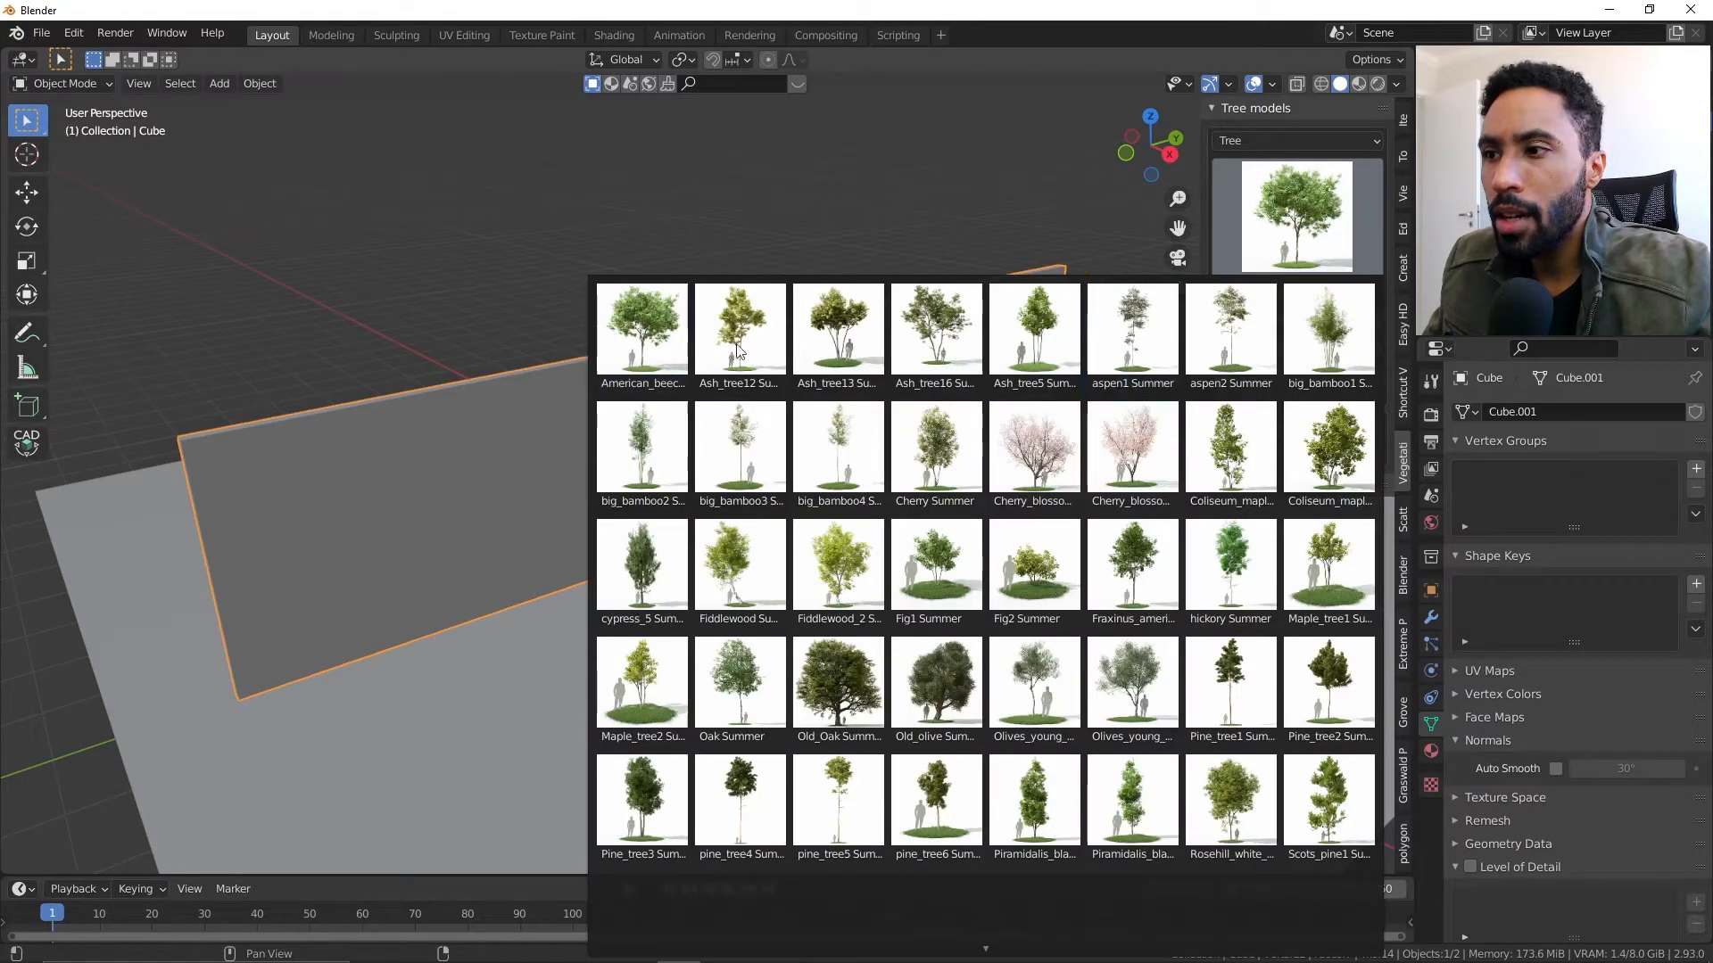
pyautogui.click(737, 350)
pyautogui.click(1279, 387)
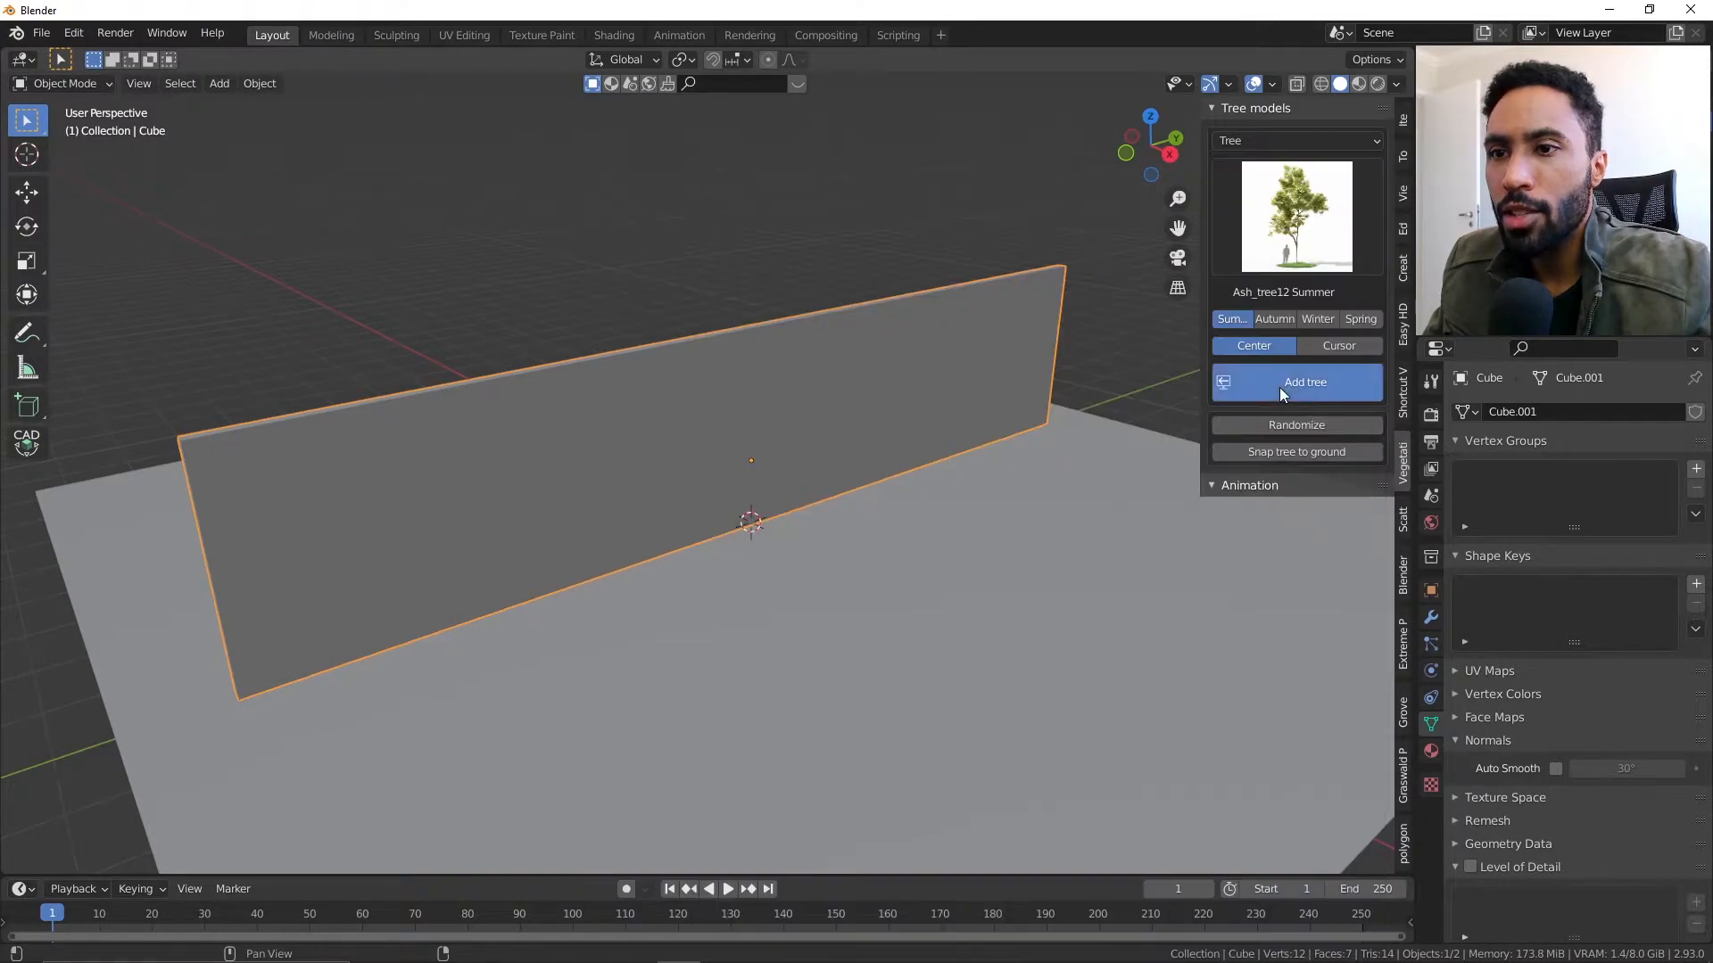
# - Move the Ash_tree12 tree about 0.76 m along X so it stands in front of the wall
pyautogui.scroll(-4, 688, 491)
pyautogui.moveTo(689, 491); pyautogui.dragTo(849, 535, button='middle')
pyautogui.scroll(2, 849, 536)
pyautogui.press('g')
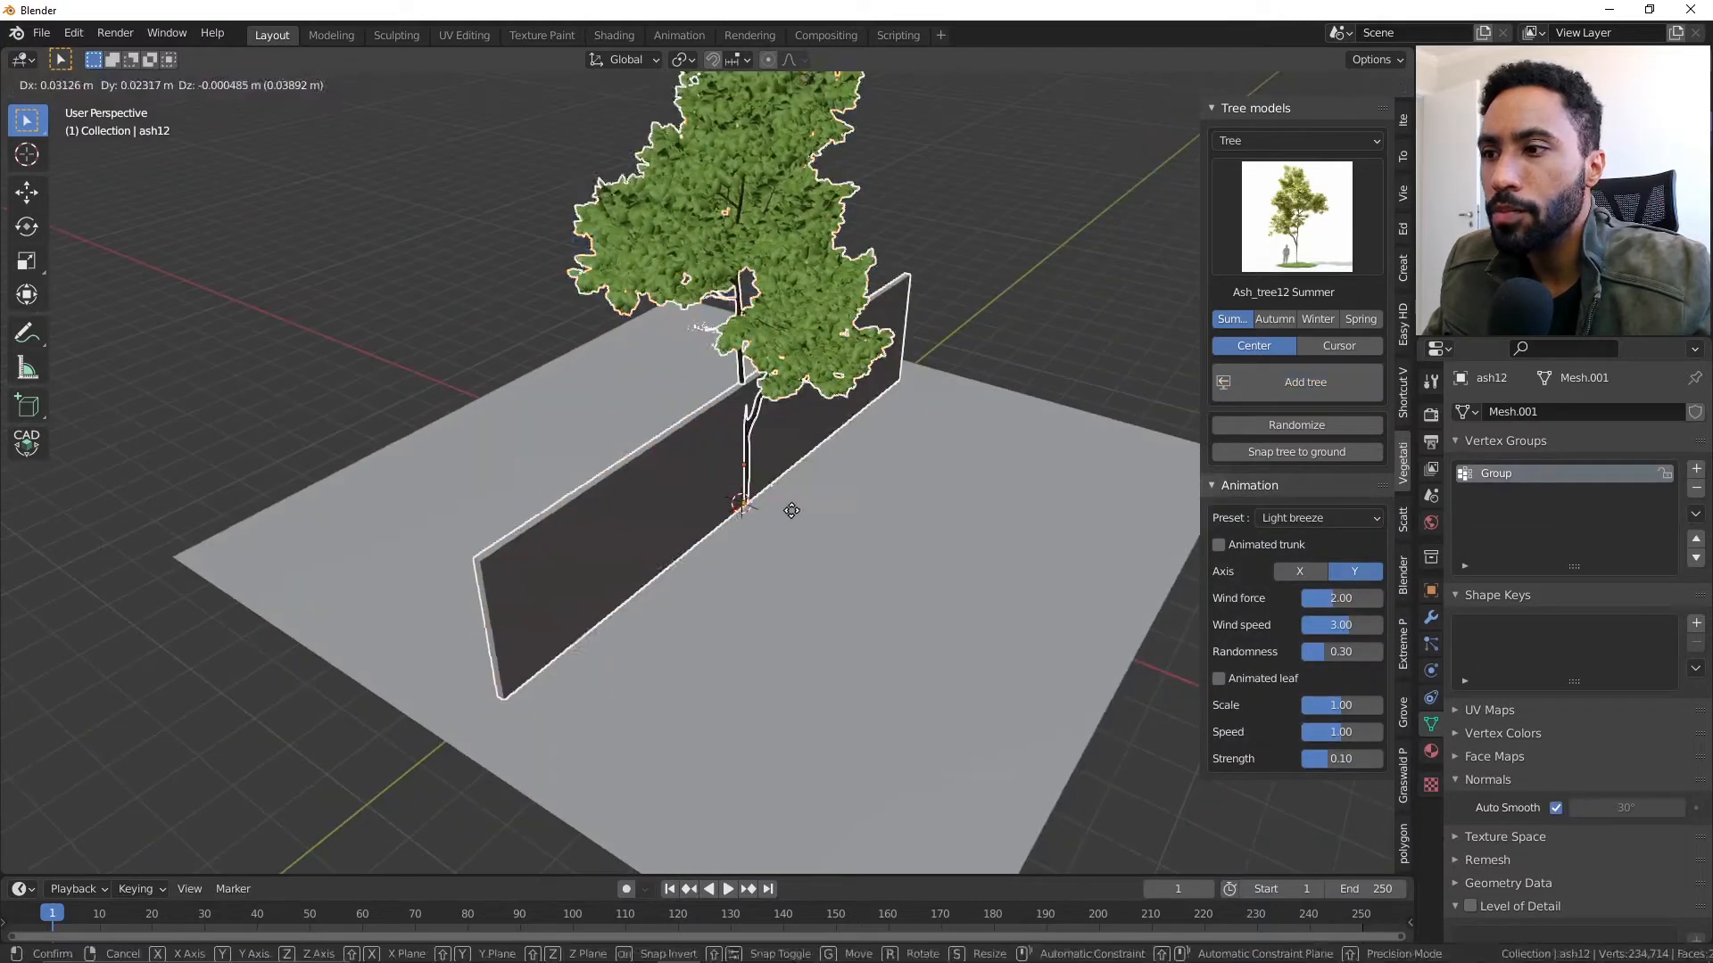
pyautogui.press('x')
pyautogui.rightClick(799, 510)
pyautogui.click(763, 200)
pyautogui.press('g')
pyautogui.press('x')
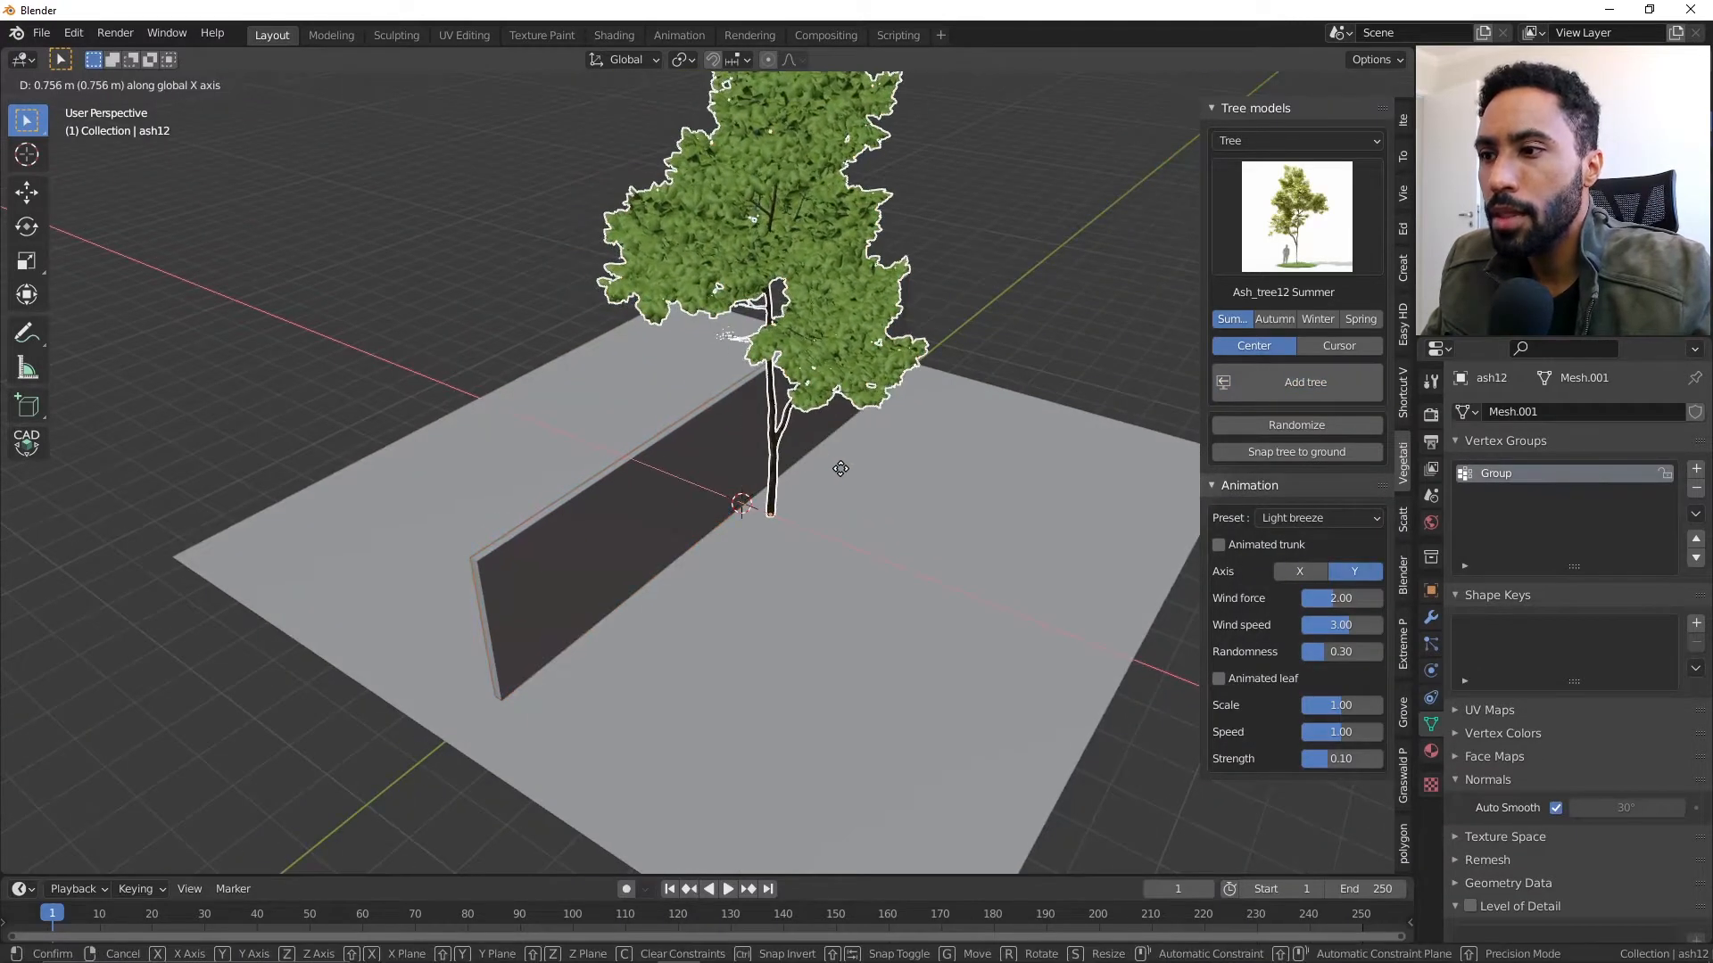
pyautogui.click(843, 468)
# - Add the Ash_tree16 Summer model from the tree library at the scene centre
pyautogui.moveTo(901, 460); pyautogui.dragTo(771, 409, button='middle')
pyautogui.click(1281, 237)
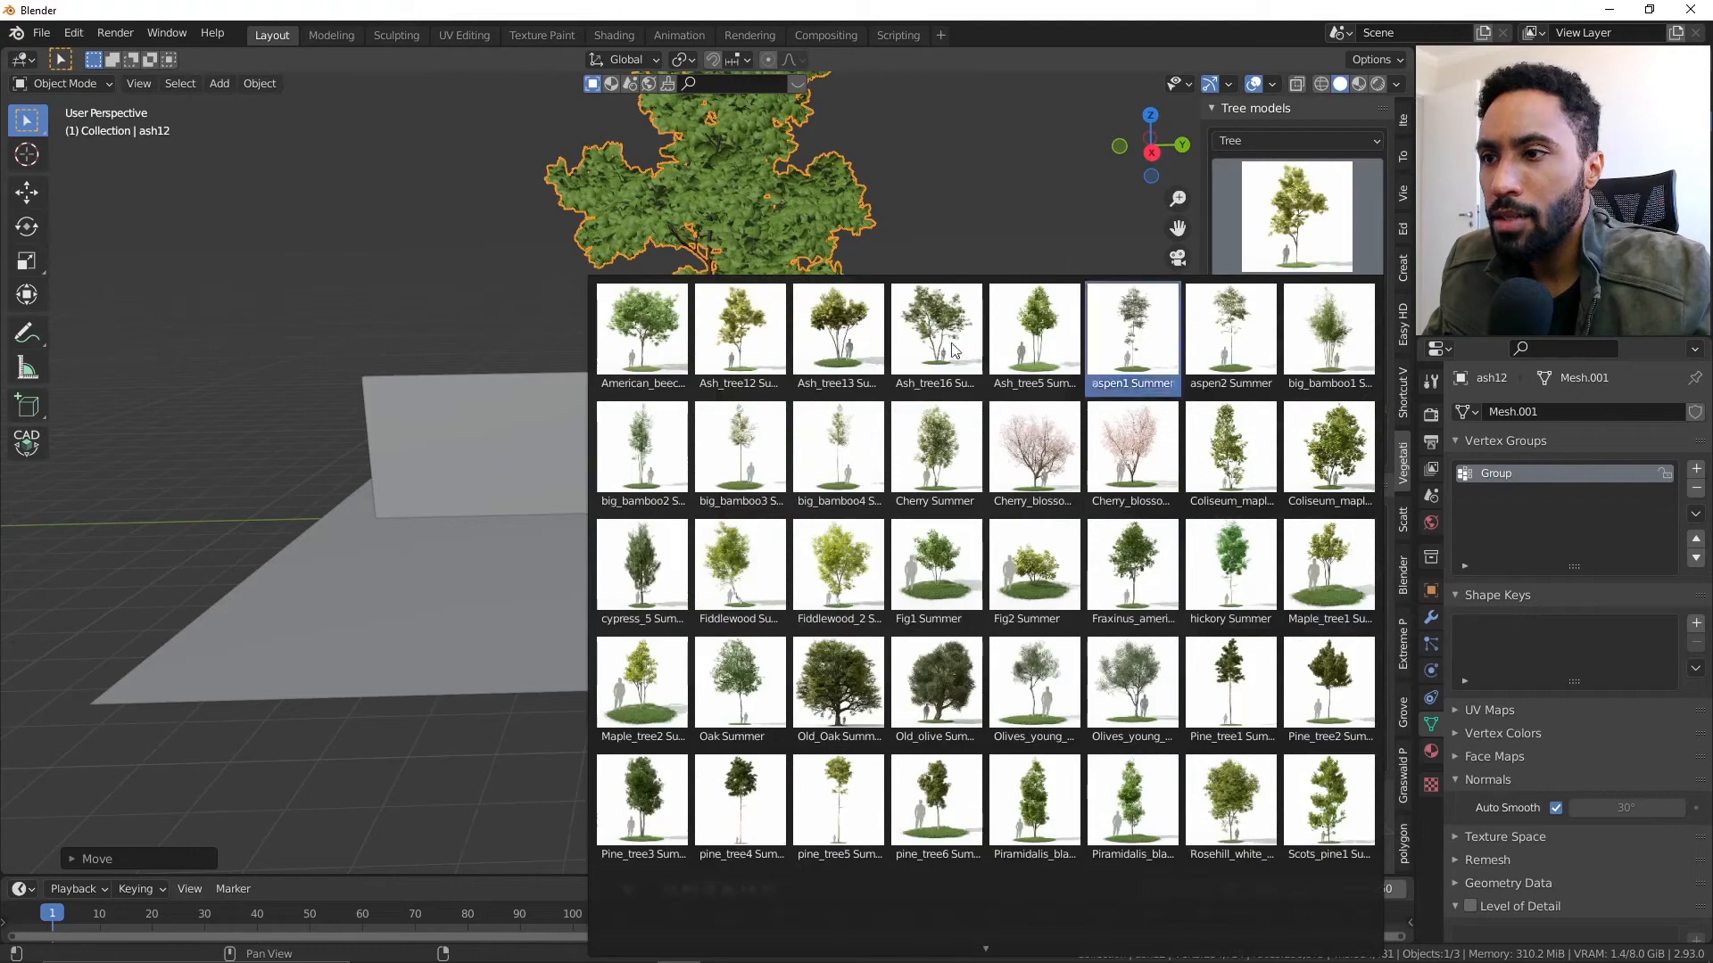
pyautogui.click(926, 377)
pyautogui.click(1305, 382)
# - Move the Ash_tree16 tree along negative Y towards the wall's end and about 1.5 m forward along X
pyautogui.press('g')
pyautogui.press('y')
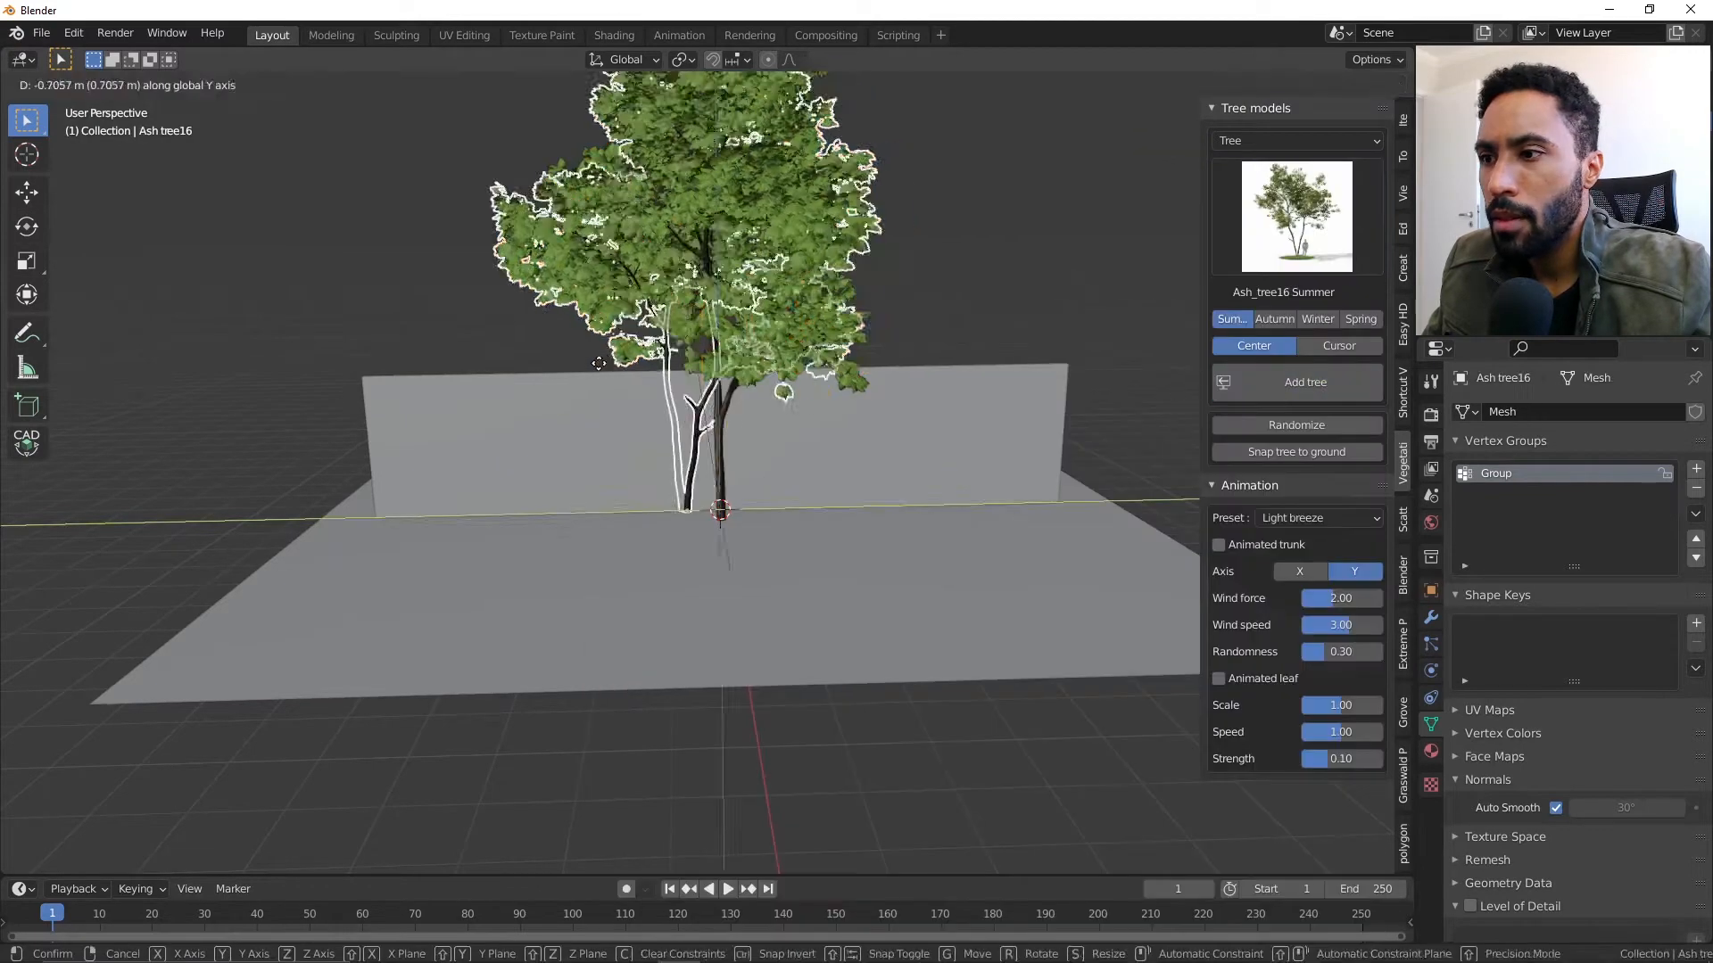
pyautogui.press('x')
pyautogui.click(487, 404)
pyautogui.moveTo(487, 404); pyautogui.dragTo(709, 523, button='middle')
pyautogui.press('g')
pyautogui.press('x')
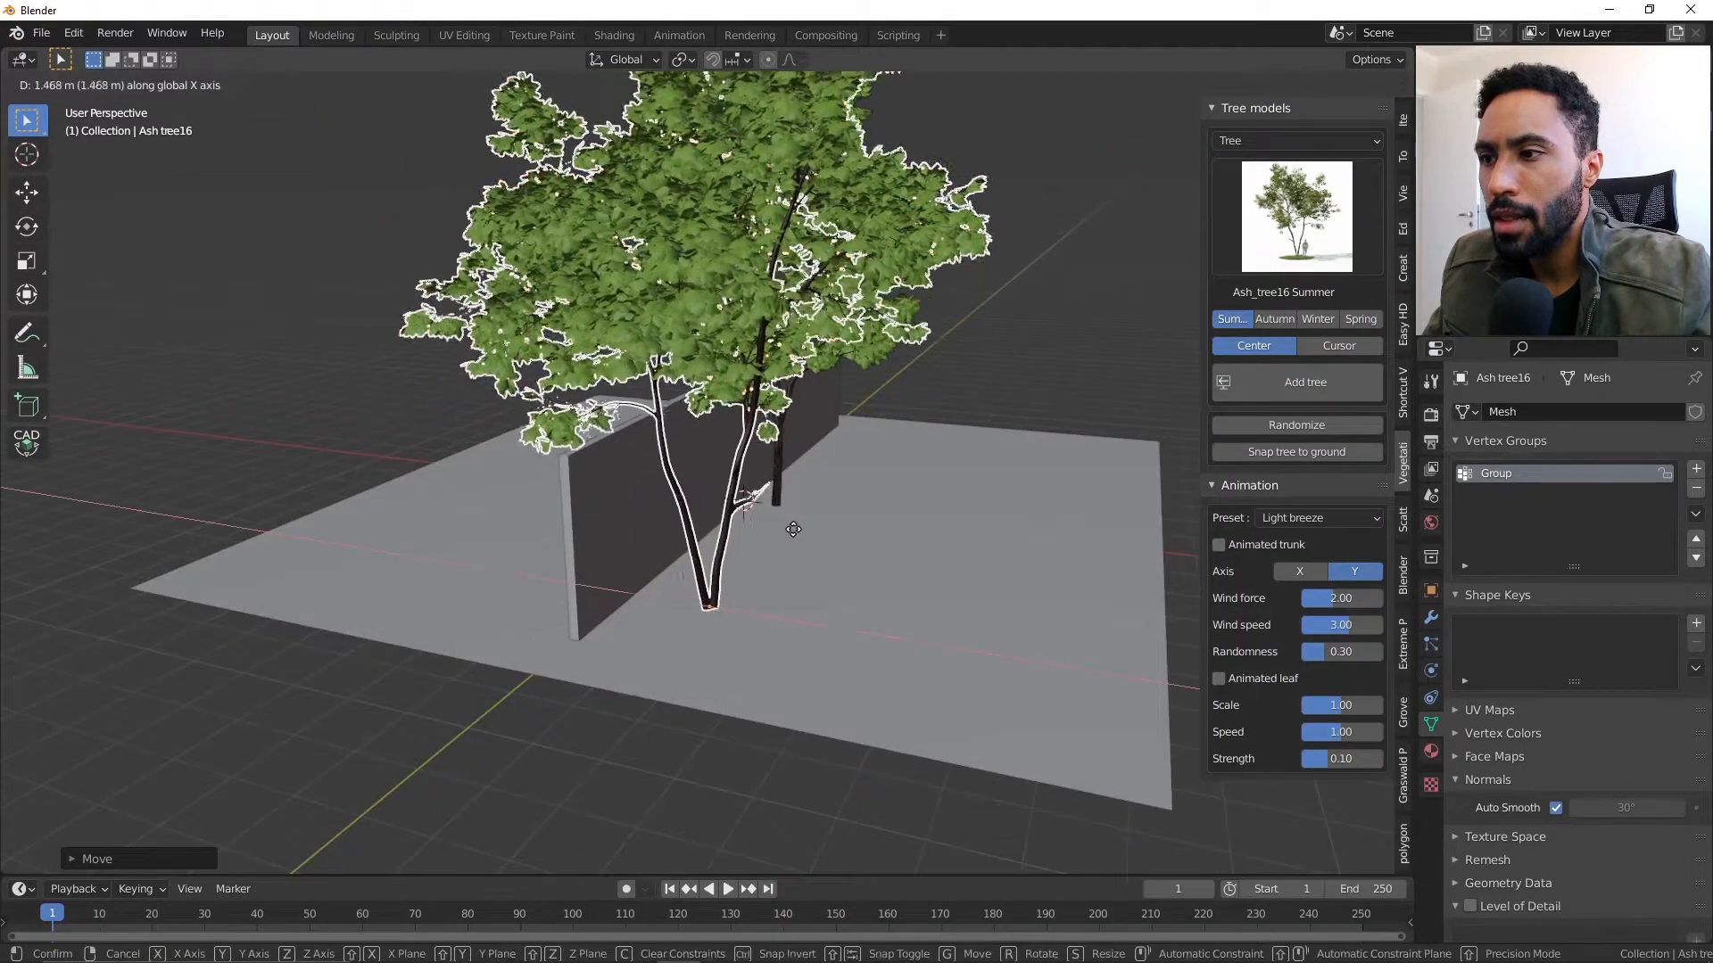
pyautogui.click(794, 528)
# - Move the Ash_tree12 tree further away from the wall along X
pyautogui.rightClick(787, 430)
pyautogui.press('g')
pyautogui.press('x')
pyautogui.click(896, 527)
# - Add the Ash_tree13 Summer model from the tree library at the scene centre
pyautogui.moveTo(896, 527); pyautogui.dragTo(802, 528, button='middle')
pyautogui.scroll(-2, 801, 528)
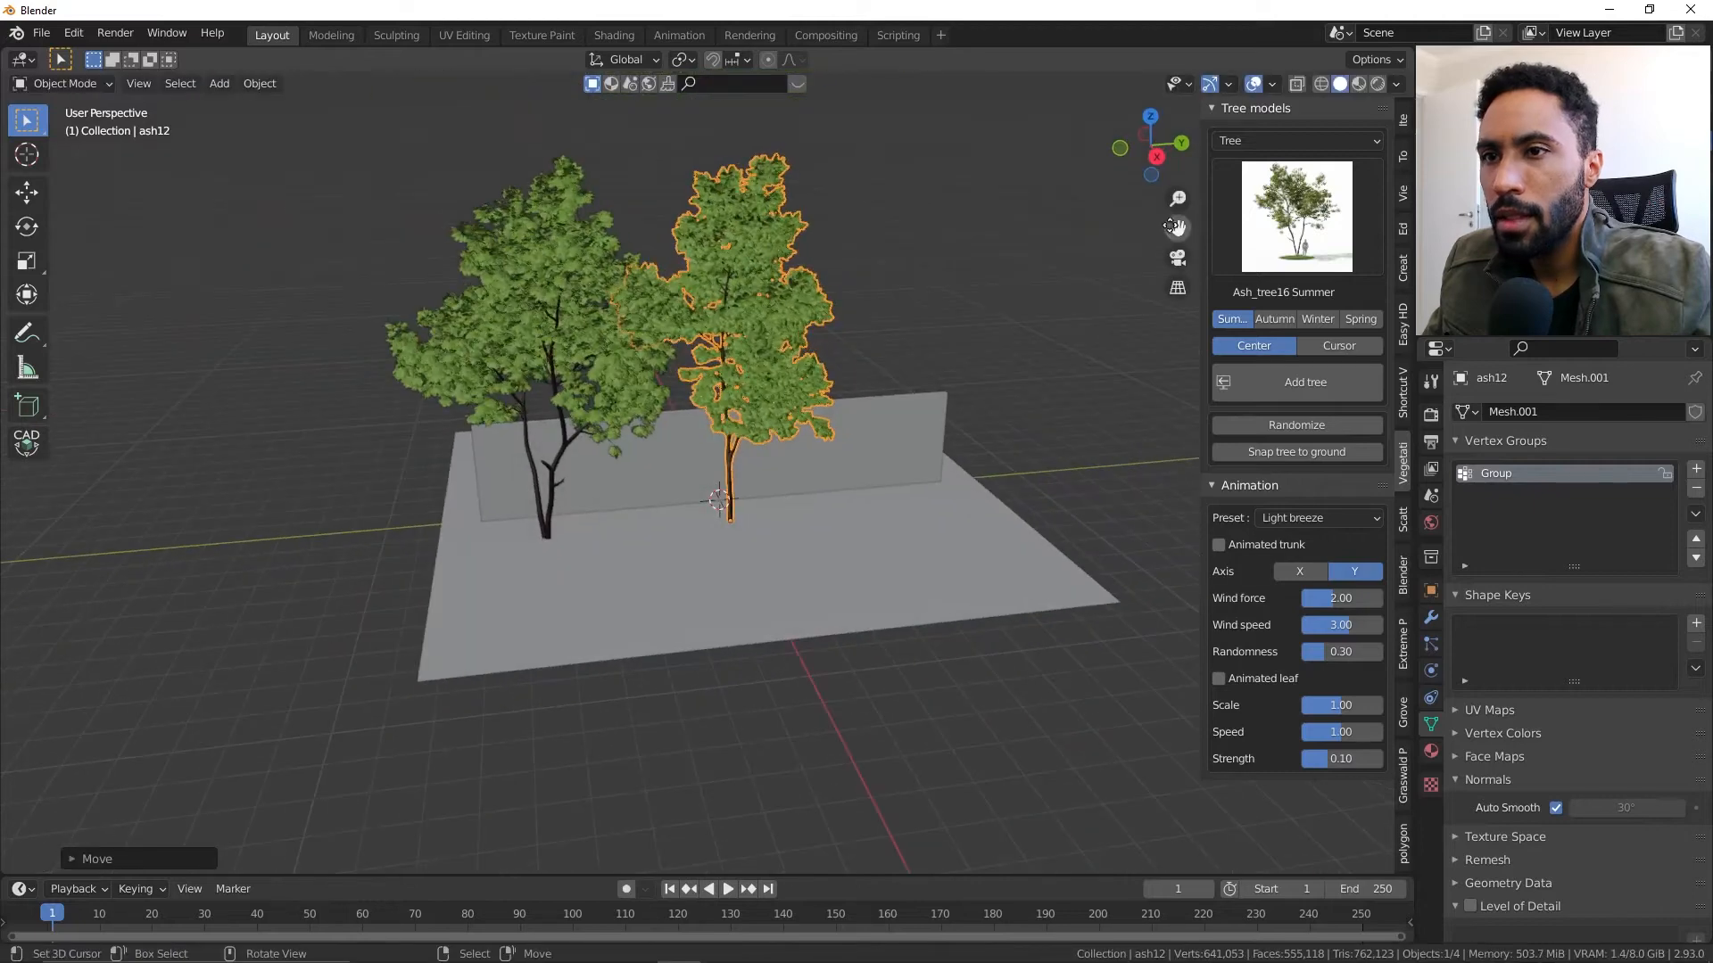
pyautogui.click(1296, 216)
pyautogui.click(1032, 328)
pyautogui.click(1305, 382)
# - Move the Ash_tree13 tree along Y towards the wall's free end, then along X in front of the wall
pyautogui.click(690, 414)
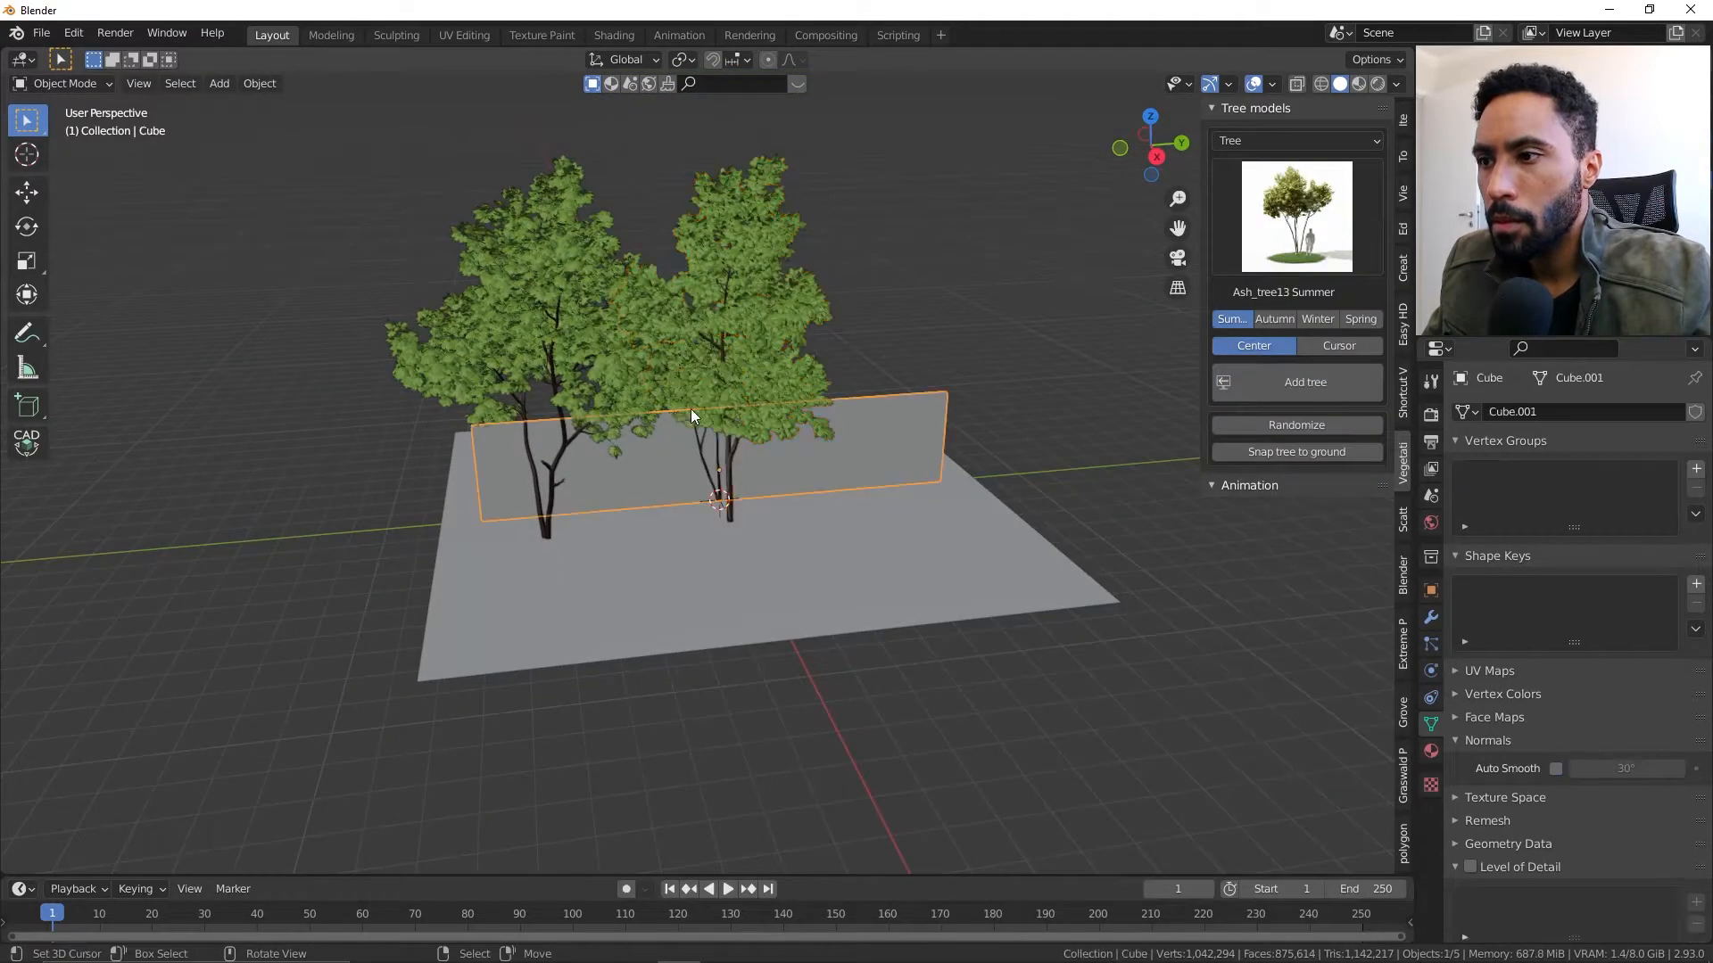
pyautogui.rightClick(701, 439)
pyautogui.press('g')
pyautogui.press('y')
pyautogui.click(921, 489)
pyautogui.press('g')
pyautogui.press('x')
pyautogui.click(901, 505)
# - Rotate all objects by -90 degrees around Z so the wall faces the front view
pyautogui.press('KP_1')
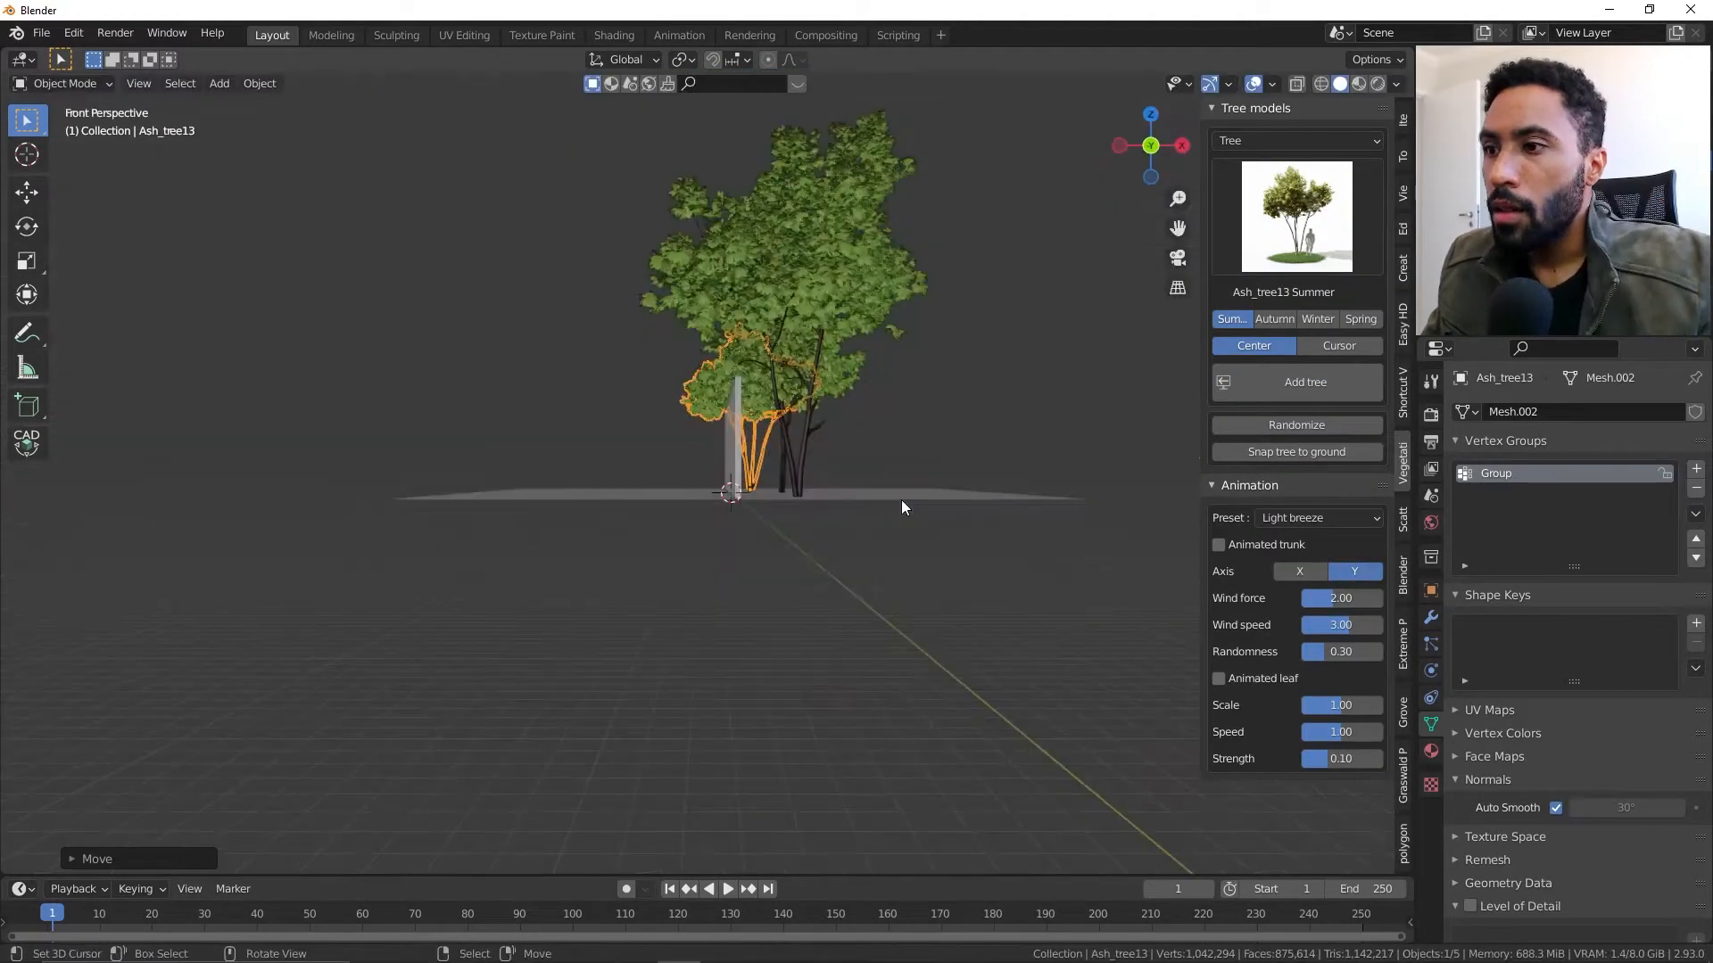
pyautogui.write('arz-90')
pyautogui.press('Return')
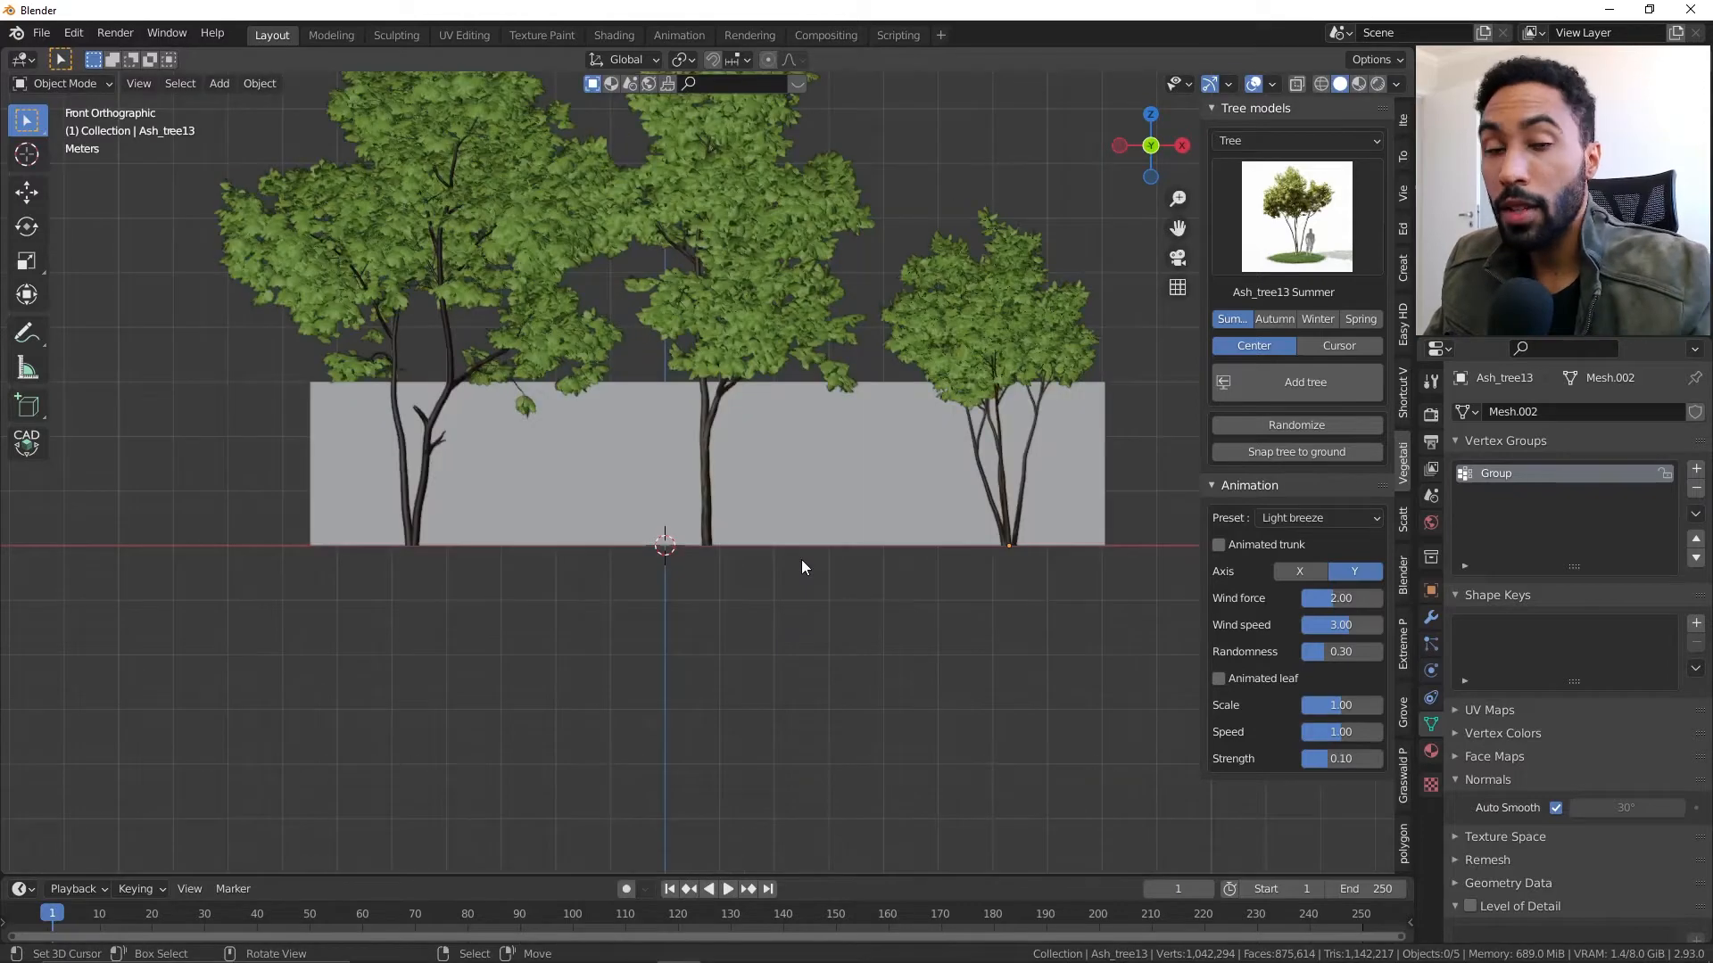
# - Add a camera and align it to the current front view
pyautogui.hotkey('shift', 'a')
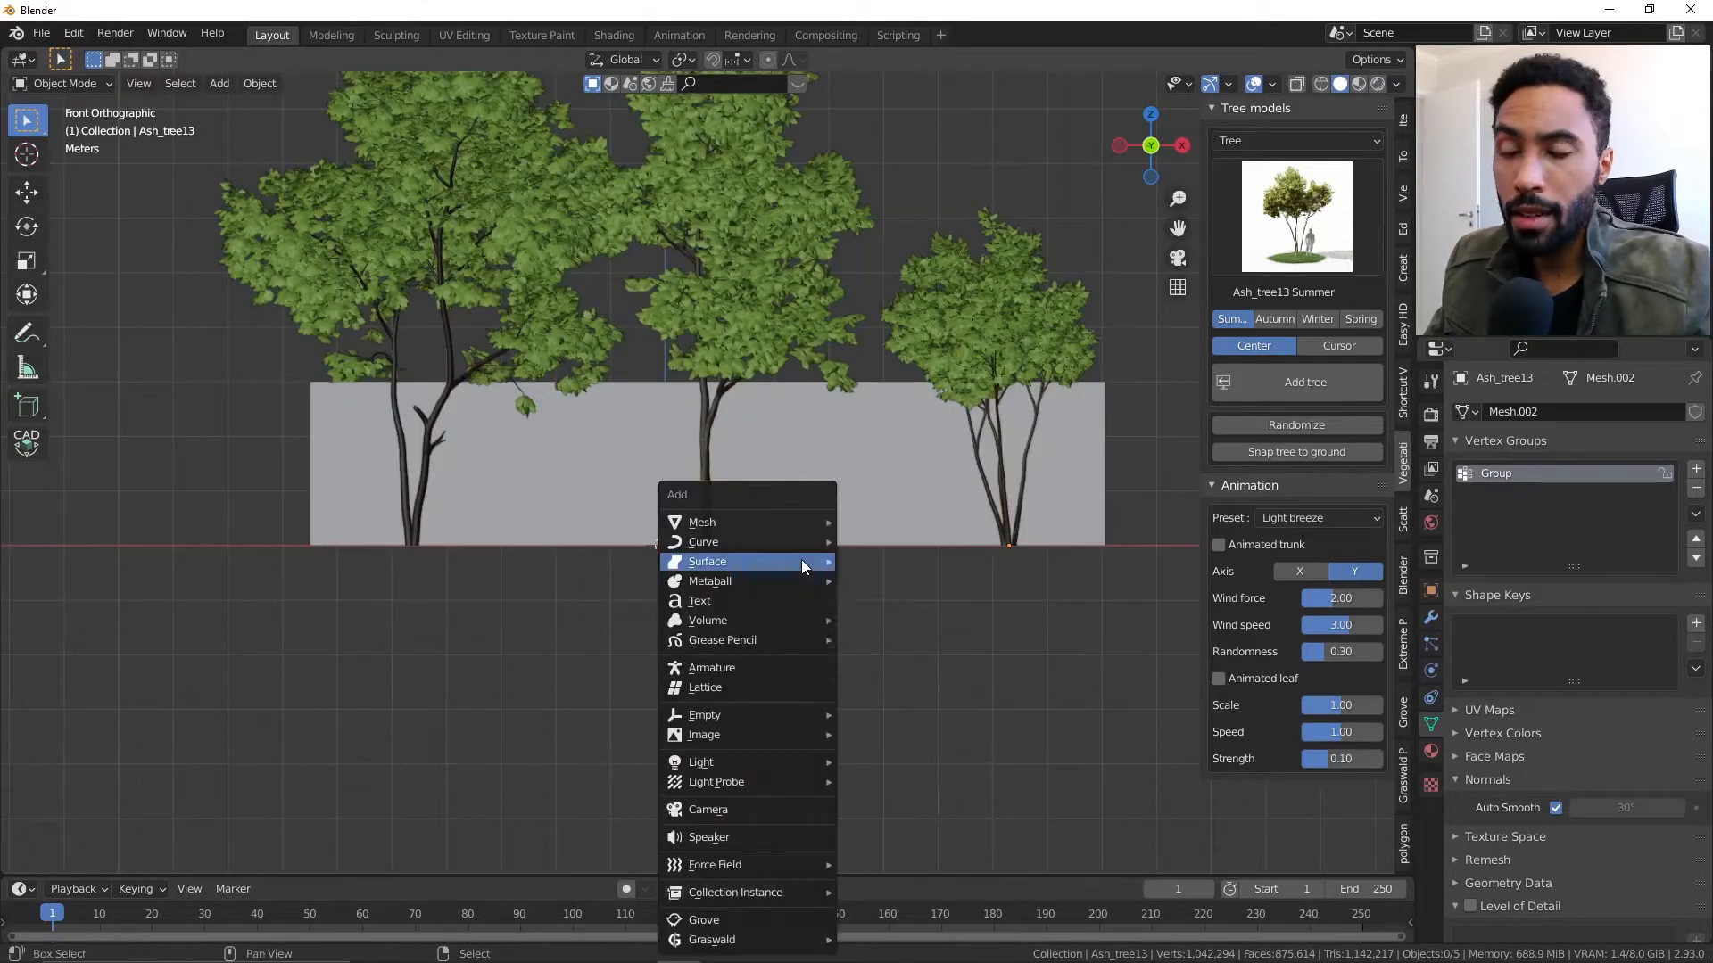
pyautogui.click(759, 812)
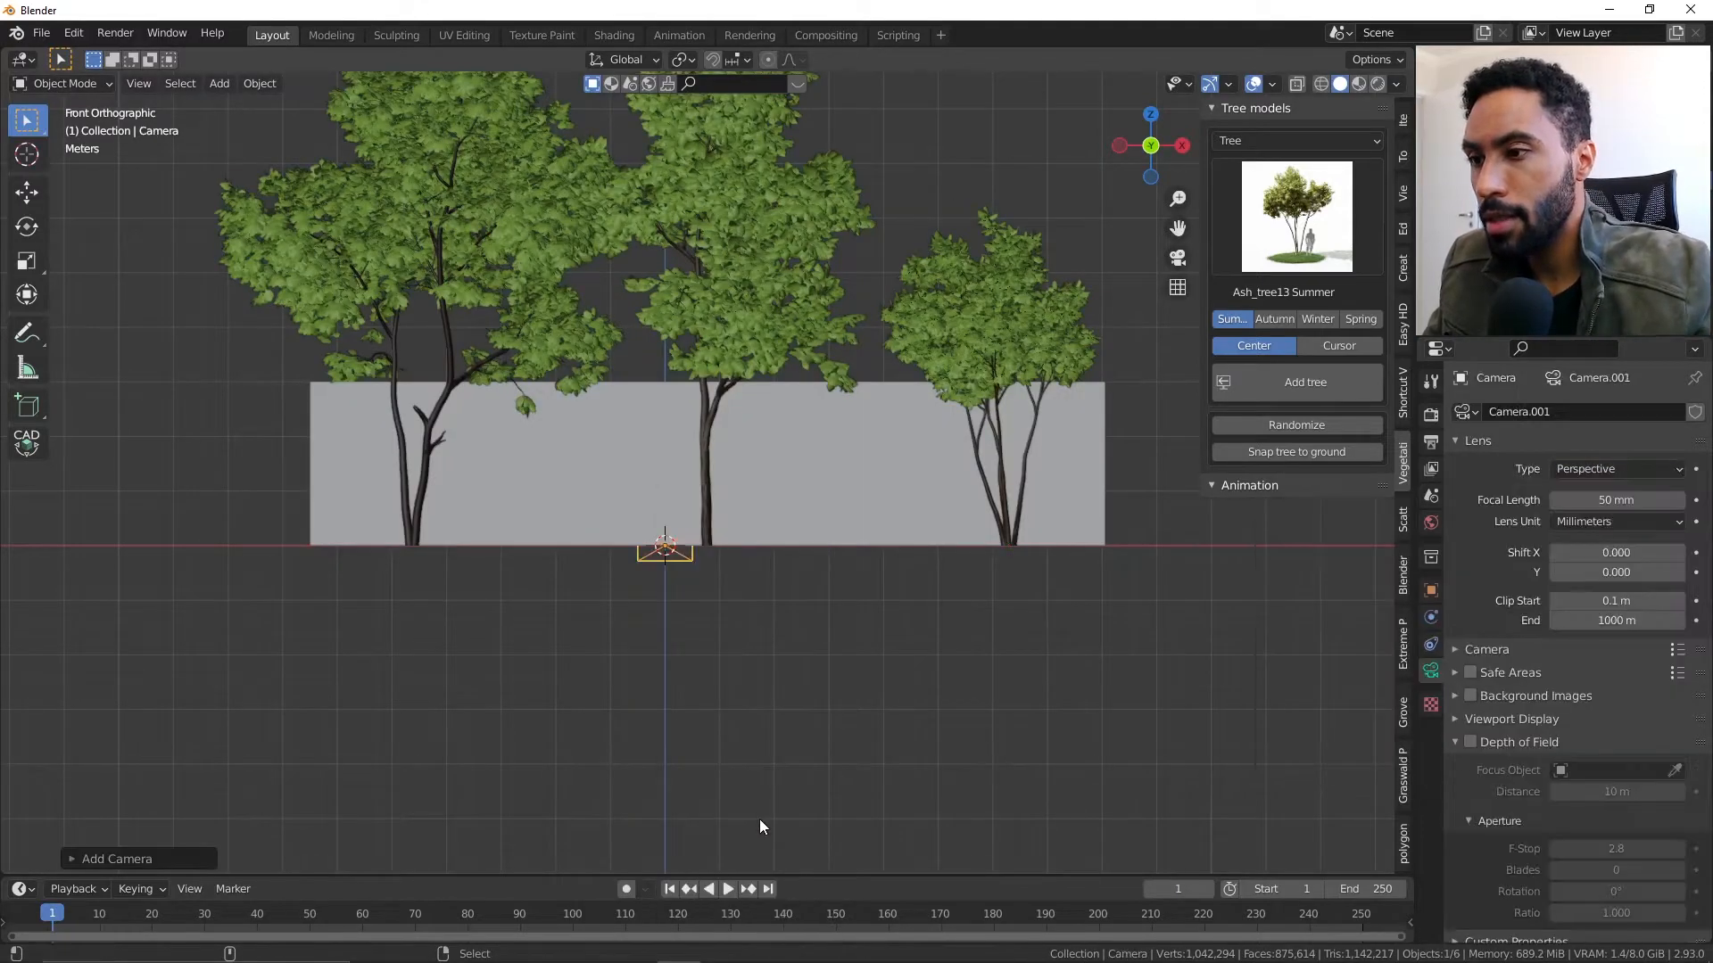
pyautogui.press('ctrl+alt+KP_0')
# - Shift the camera to frame the wall and trees and raise it about 1 m along Z
pyautogui.press('g')
pyautogui.click(769, 869)
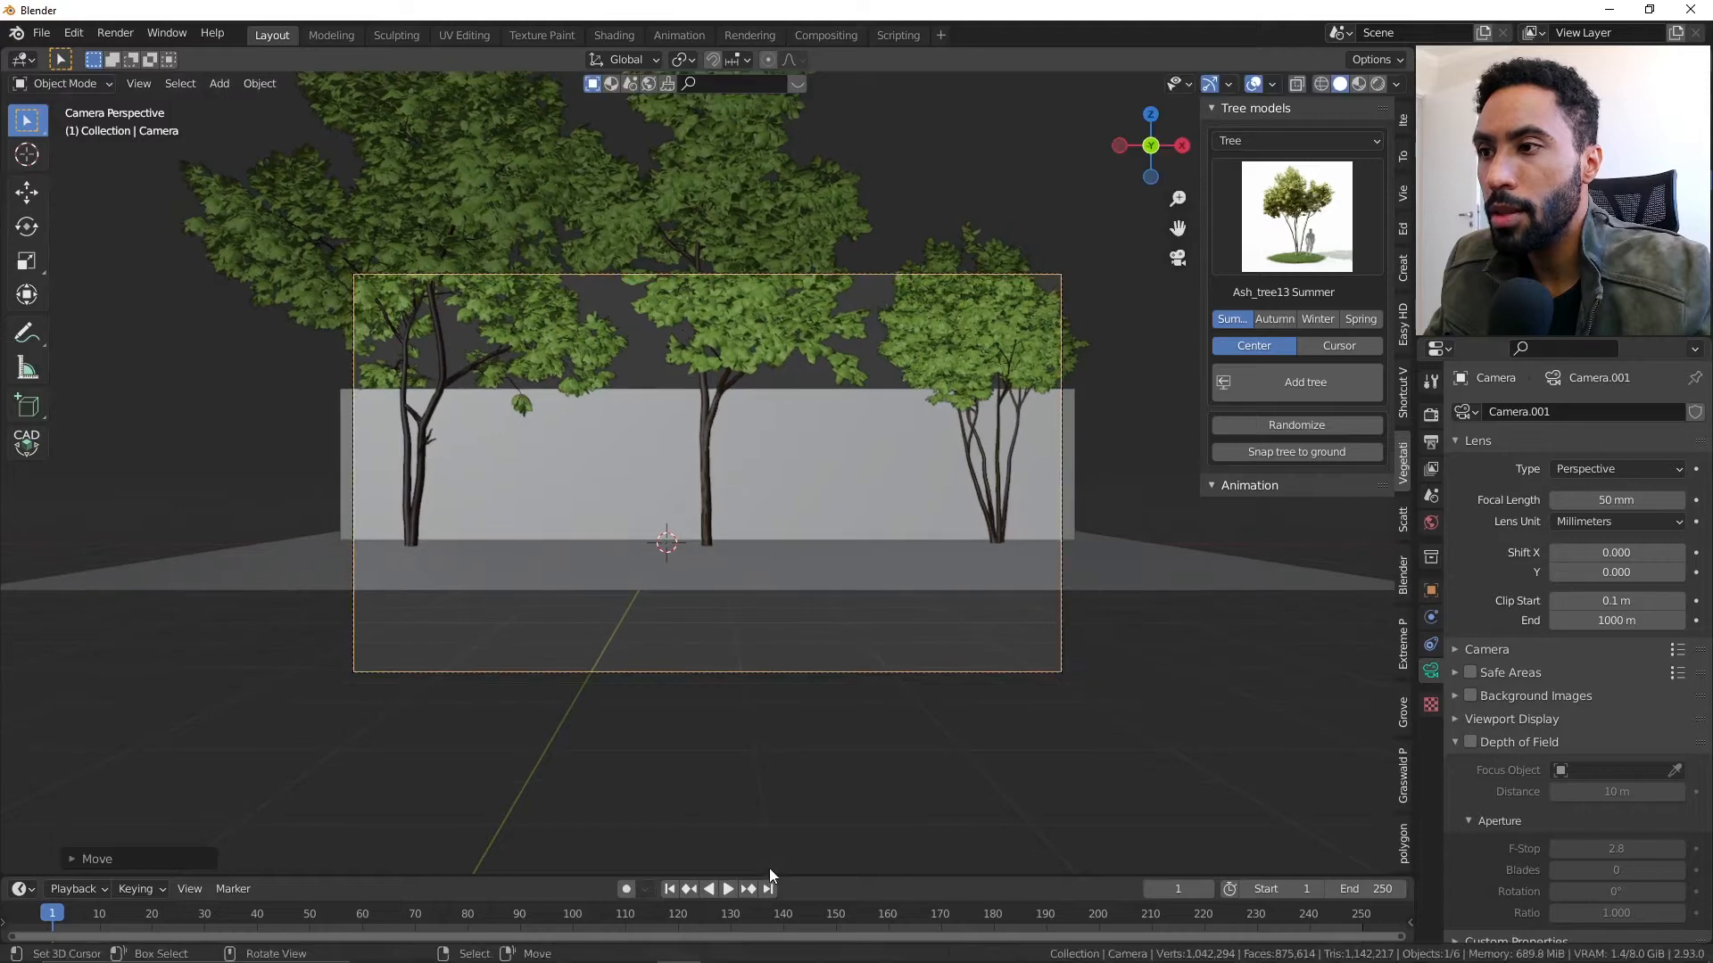
pyautogui.press('g')
pyautogui.press('z')
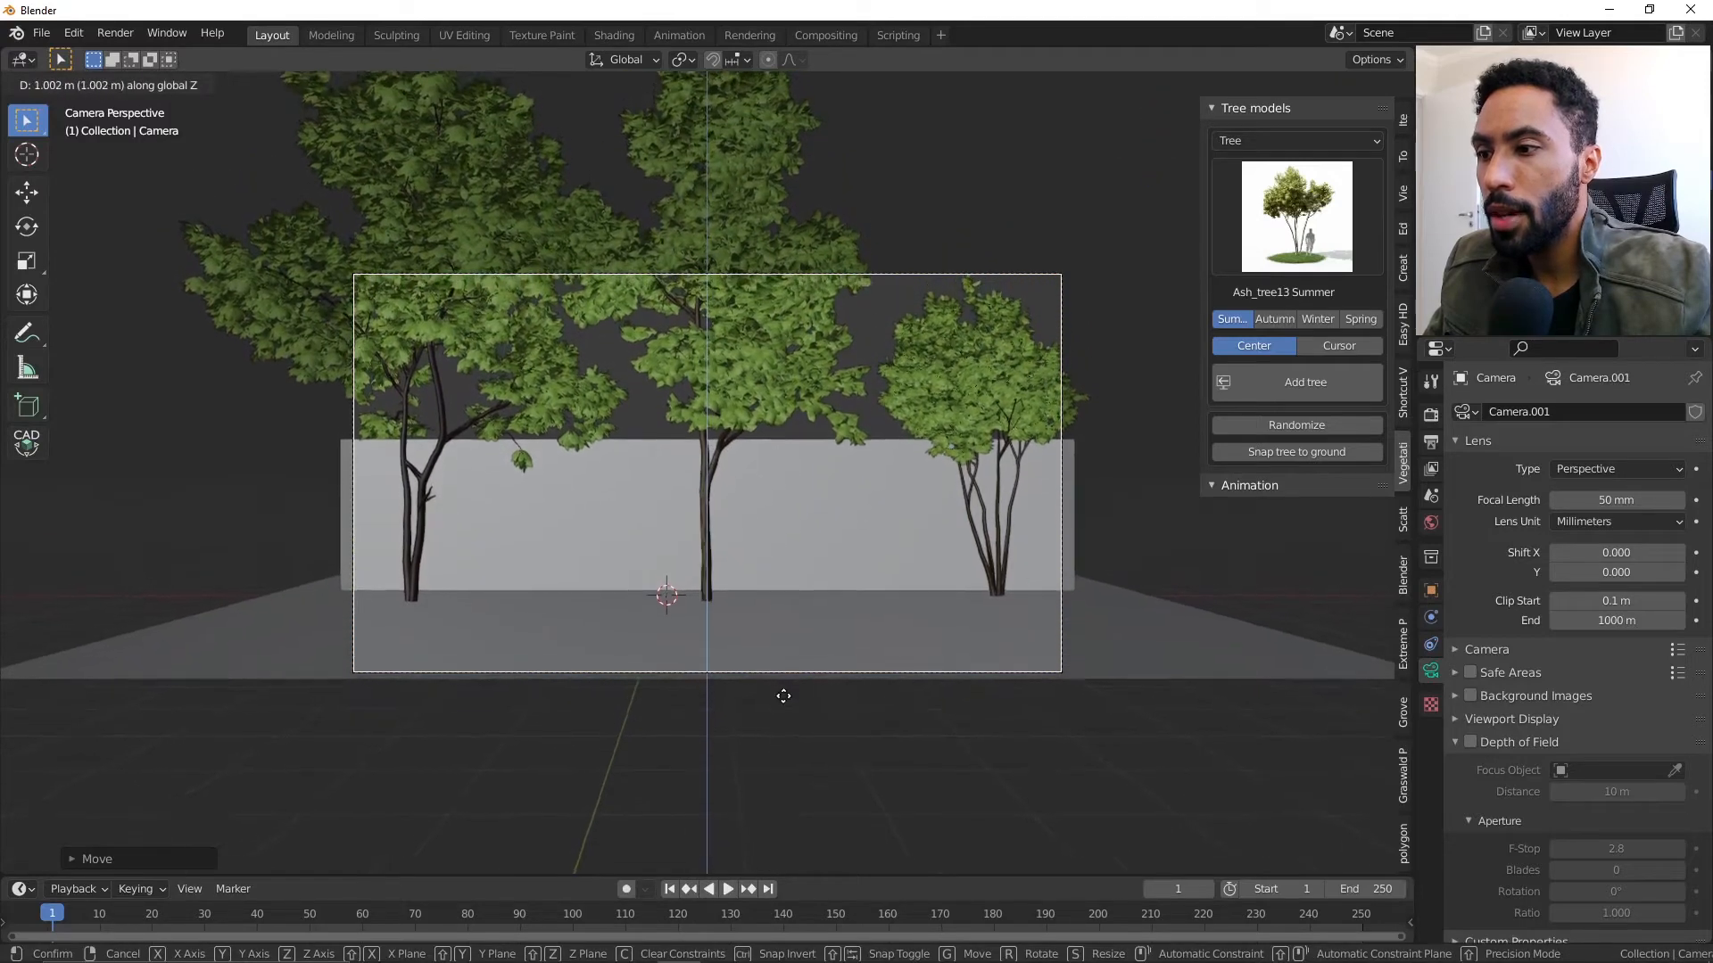
pyautogui.click(784, 697)
# - Pull the camera back along its local Z axis and raise it about 1 m along global Z
pyautogui.press('g')
pyautogui.press('z')
pyautogui.press('z')
pyautogui.click(812, 795)
pyautogui.press('g')
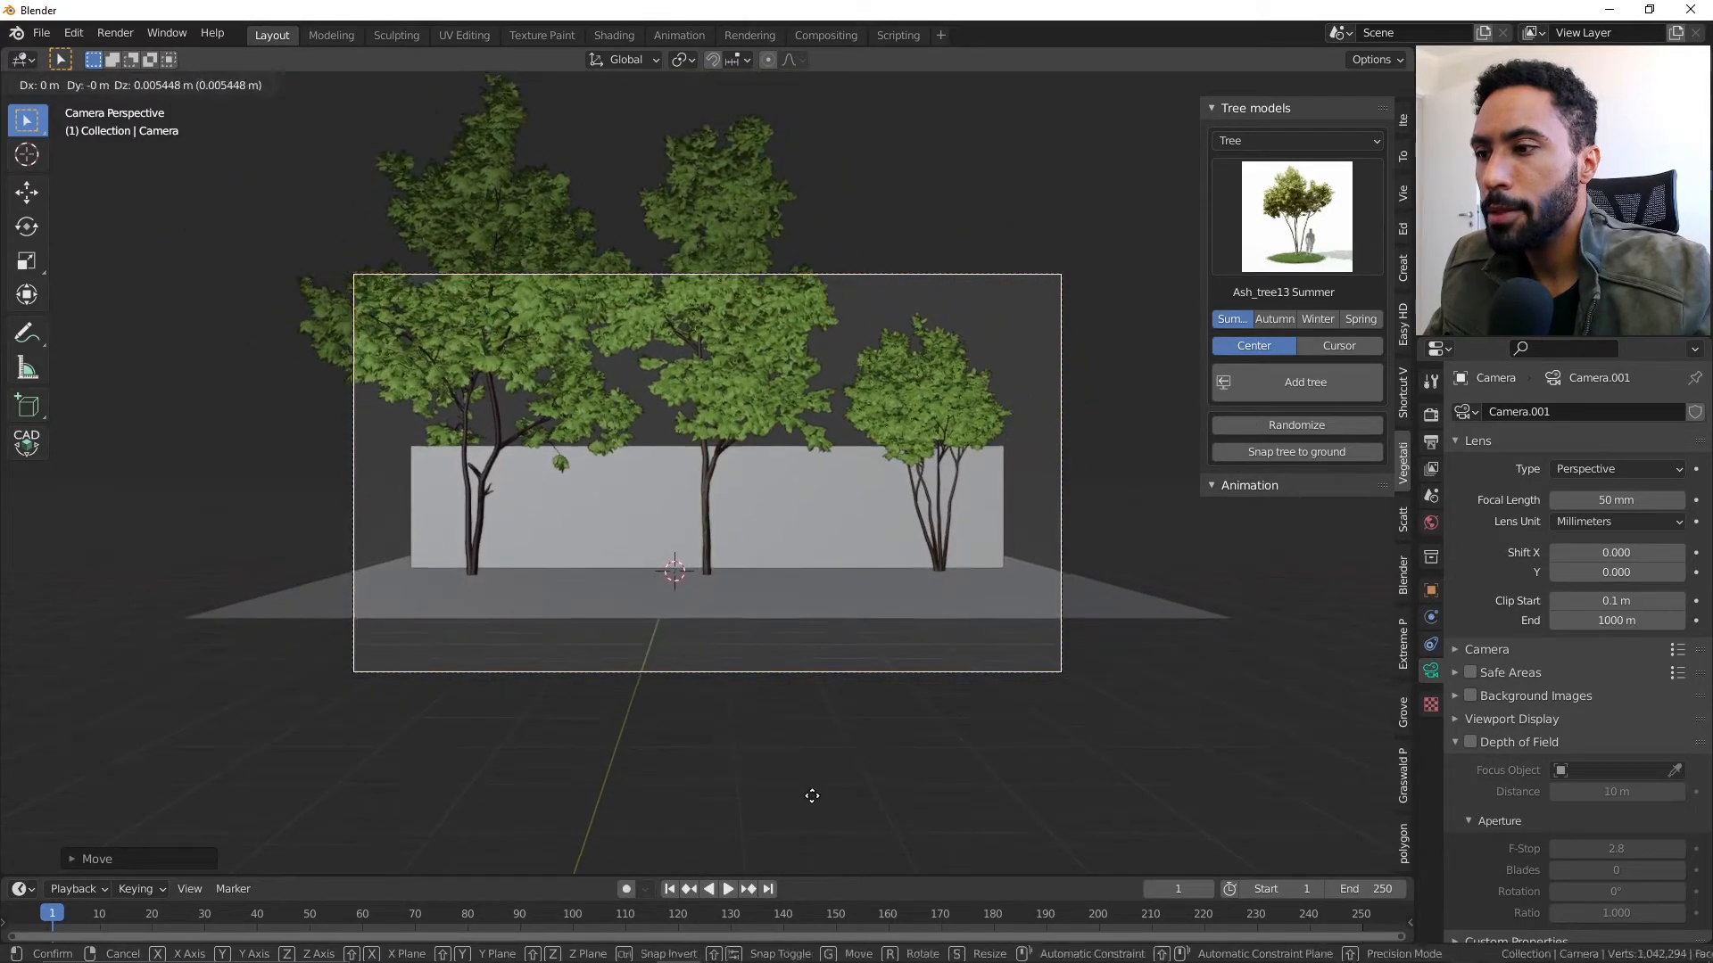
pyautogui.press('z')
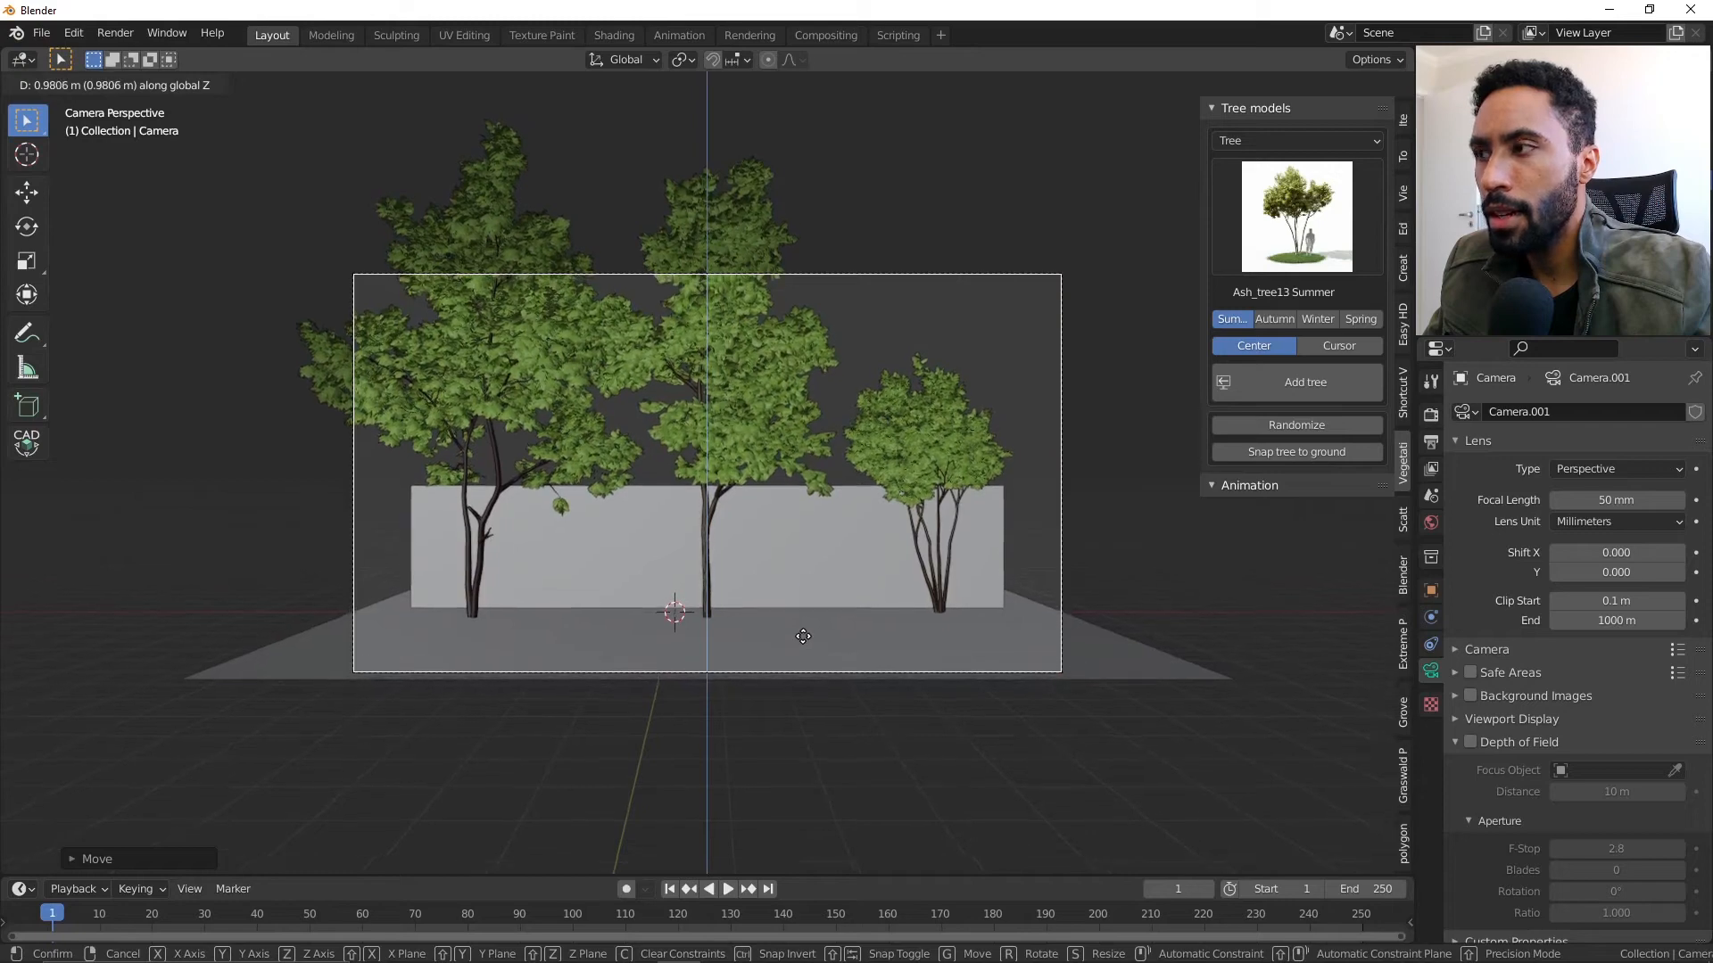
pyautogui.click(801, 641)
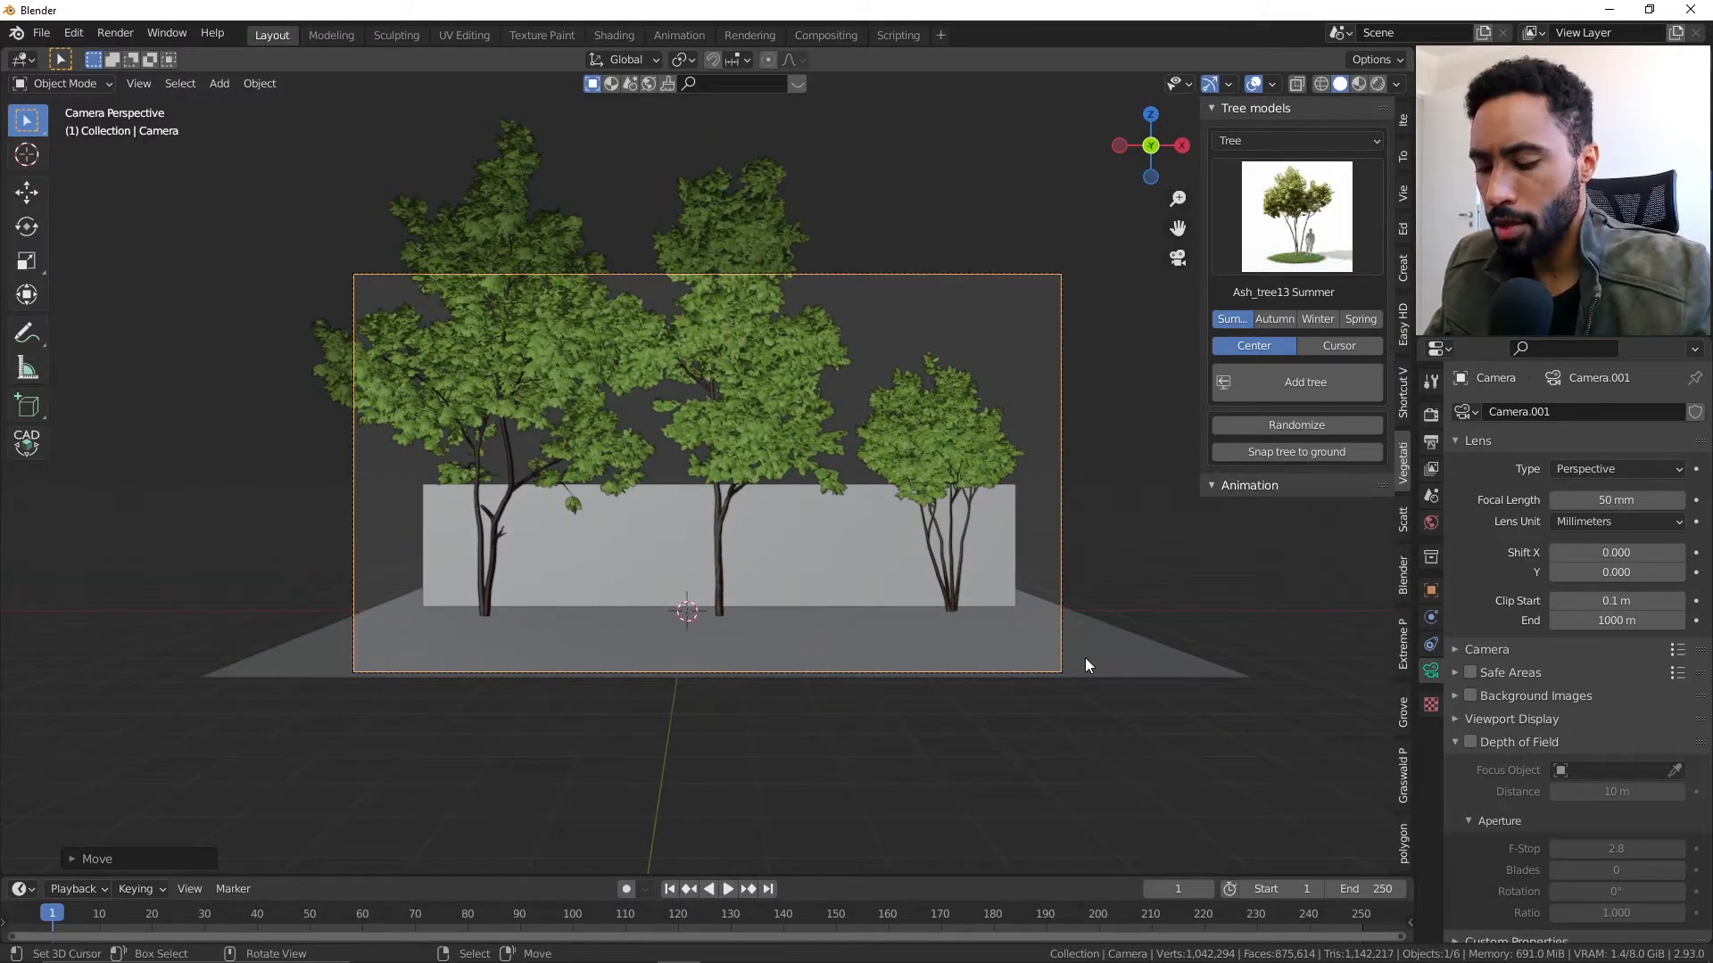
# - Set the camera's X, Y and Z location to 0 m
pyautogui.click(1404, 118)
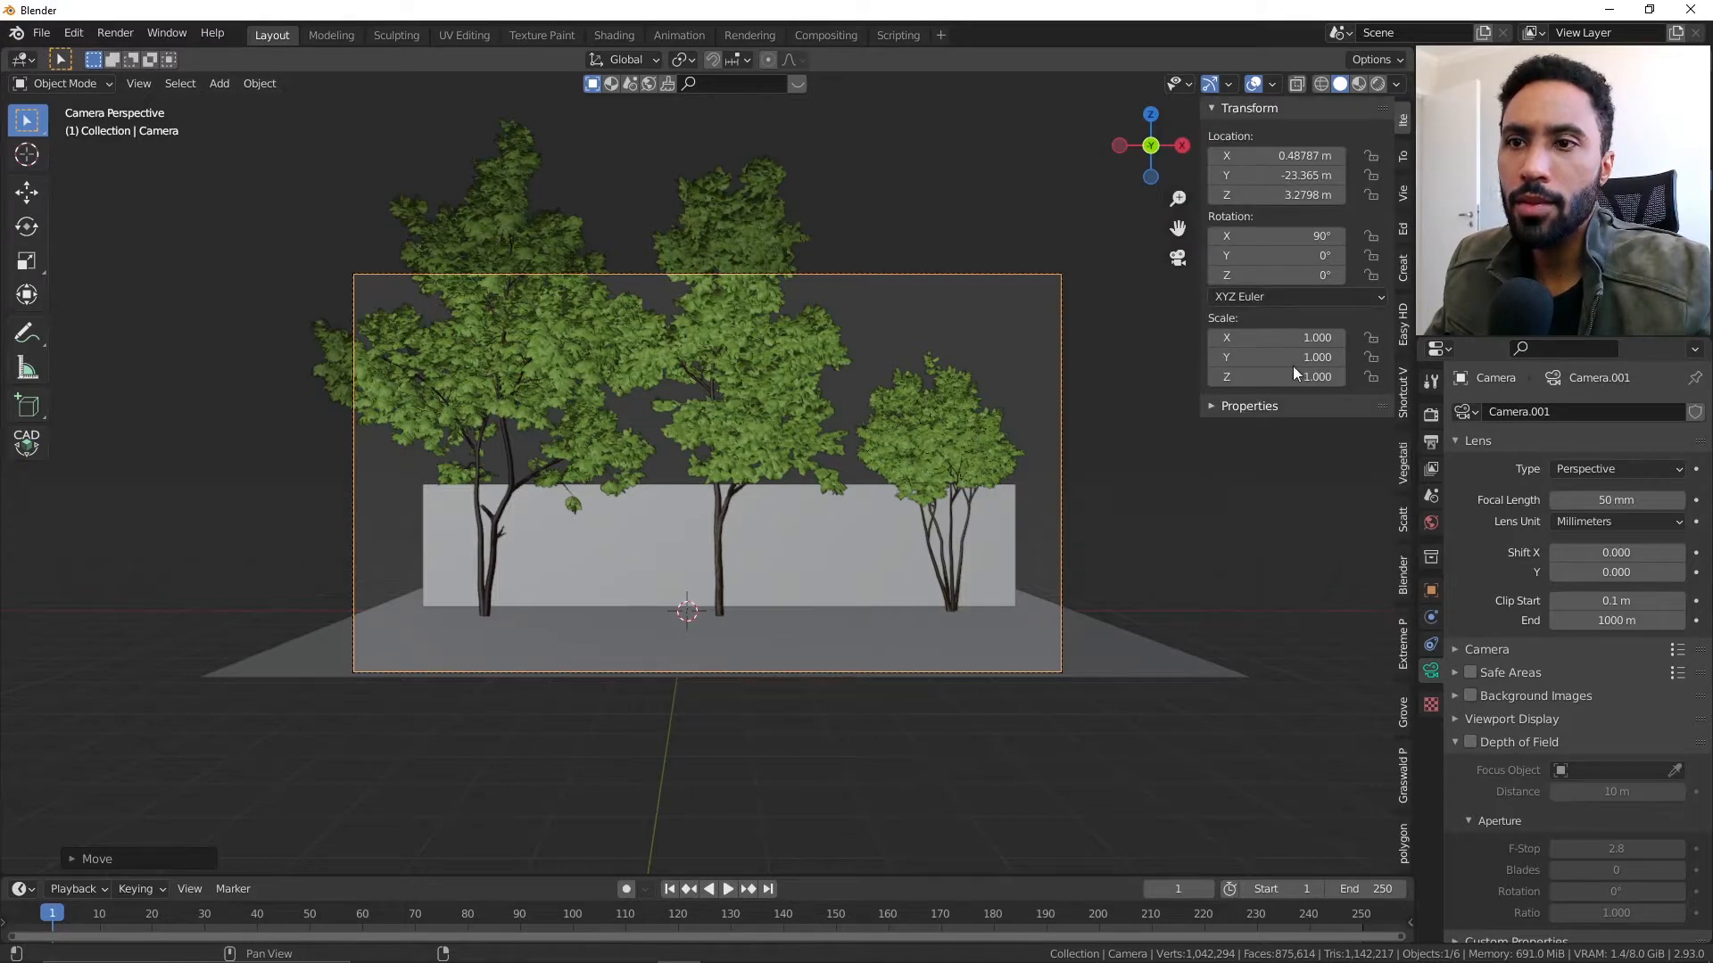
pyautogui.moveTo(1284, 155); pyautogui.dragTo(1284, 194)
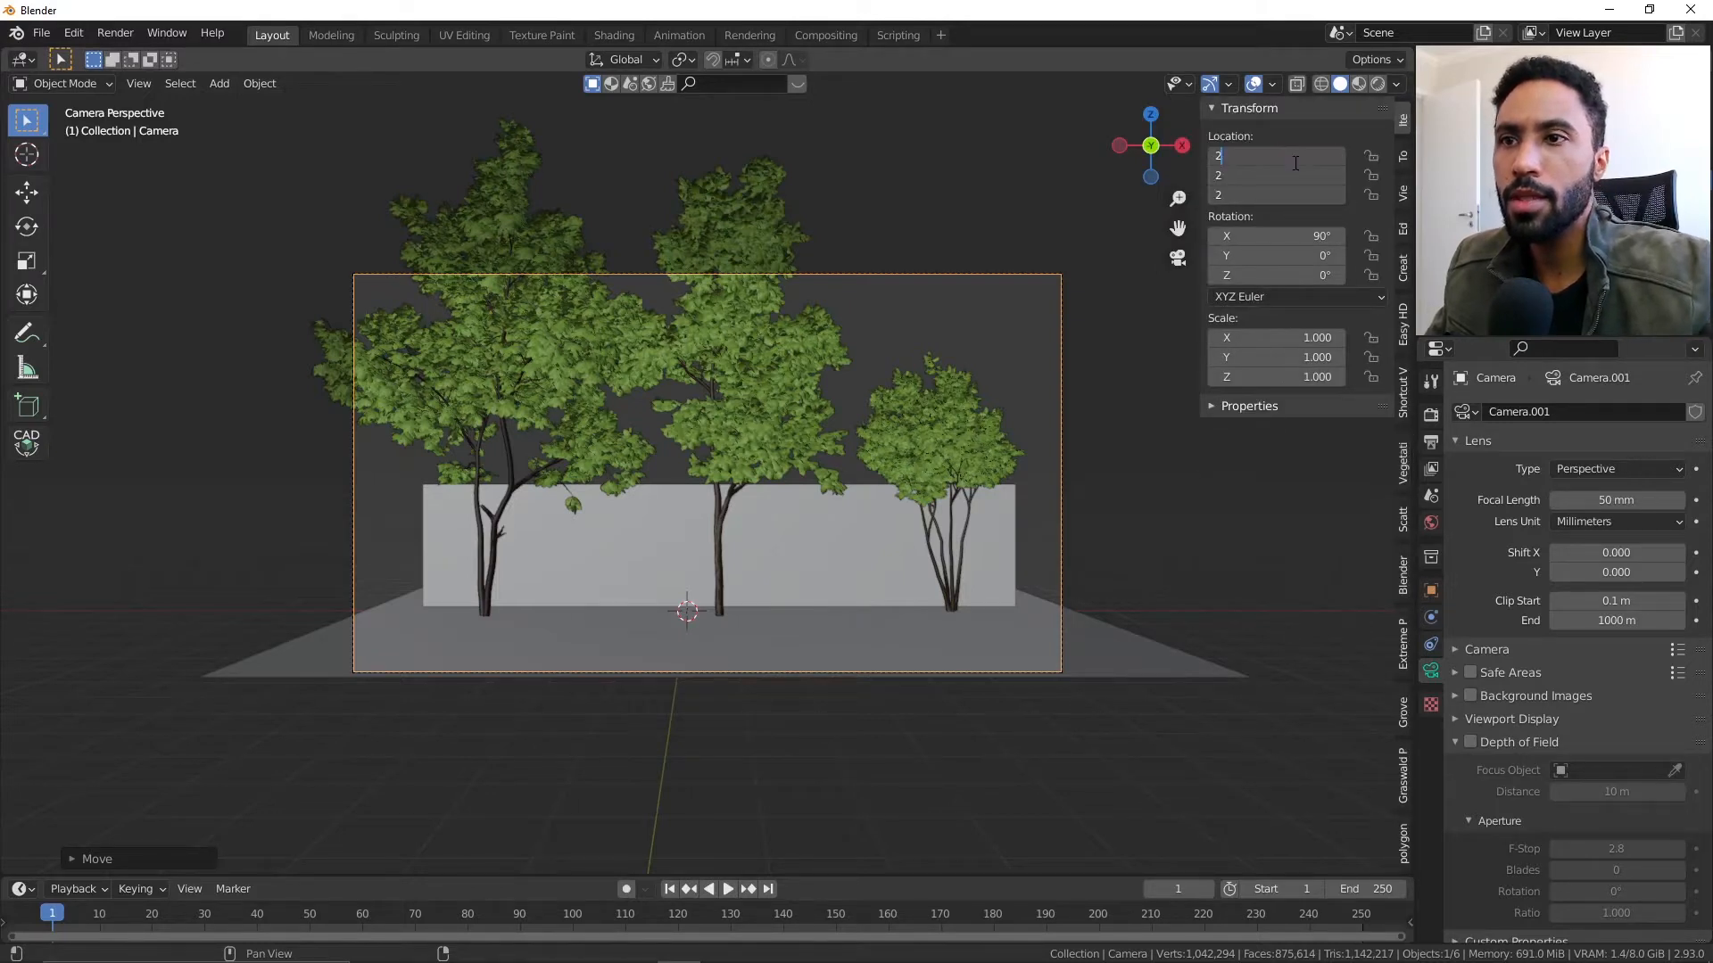
pyautogui.write('0')
pyautogui.press('Return')
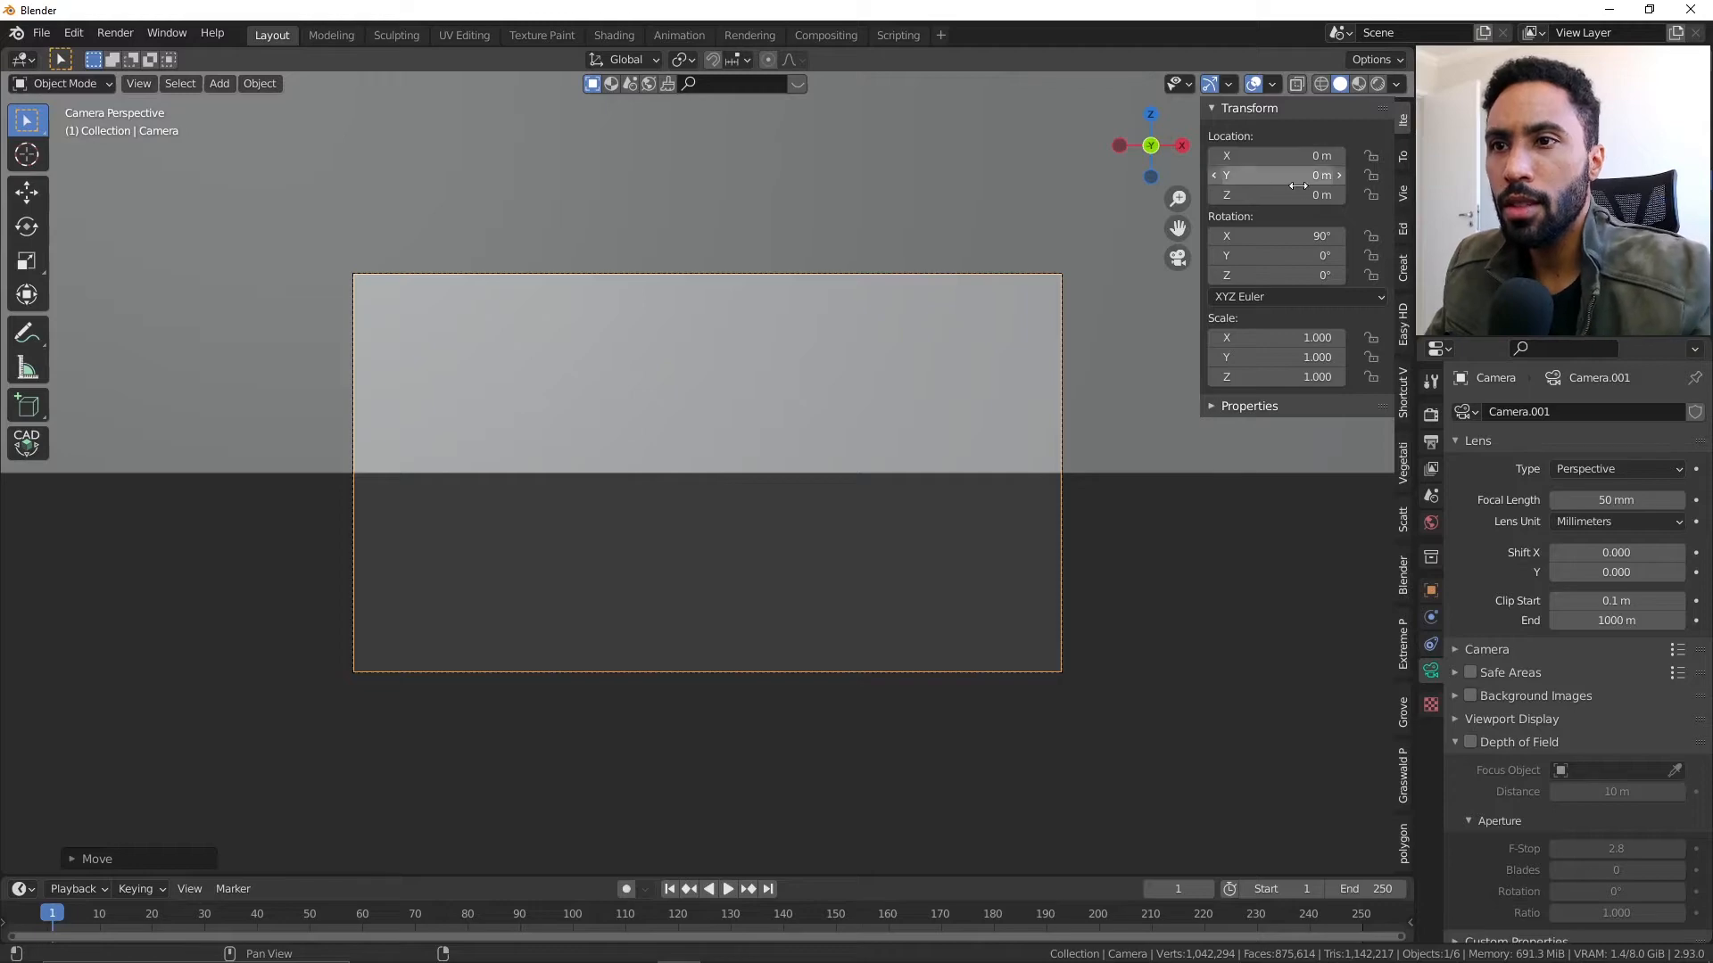
# - Pull the camera back along its local Z axis to a Y location of about -25.8 m
pyautogui.press('g')
pyautogui.press('z')
pyautogui.press('z')
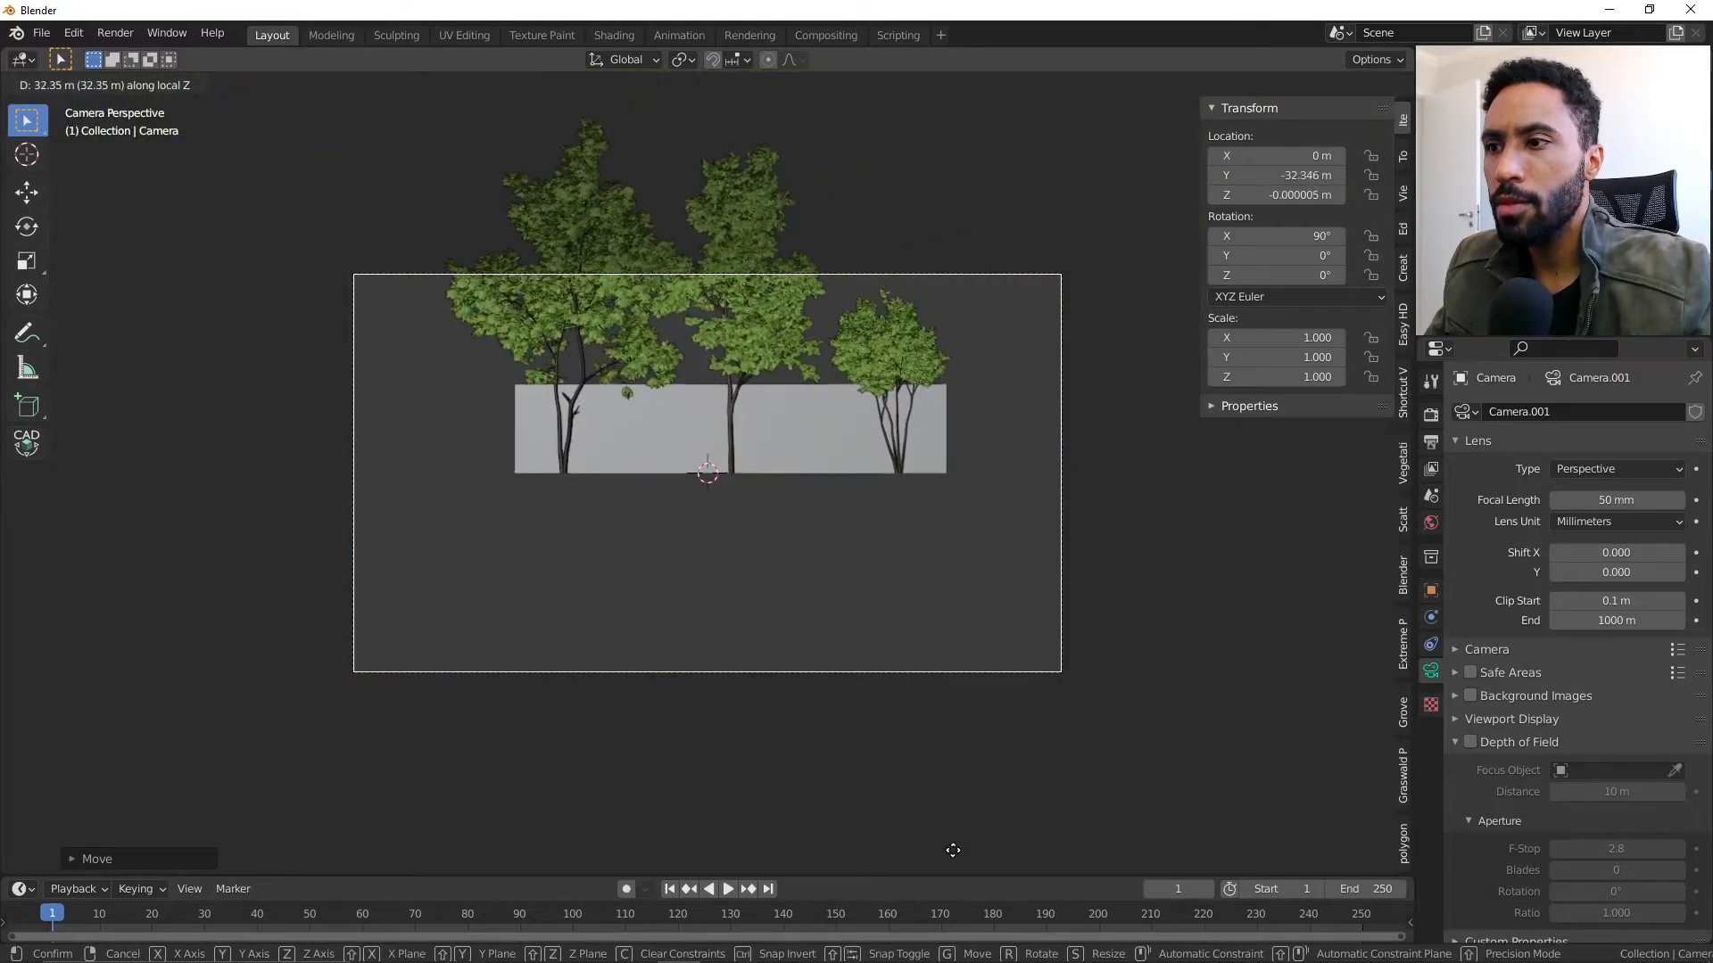
pyautogui.click(937, 845)
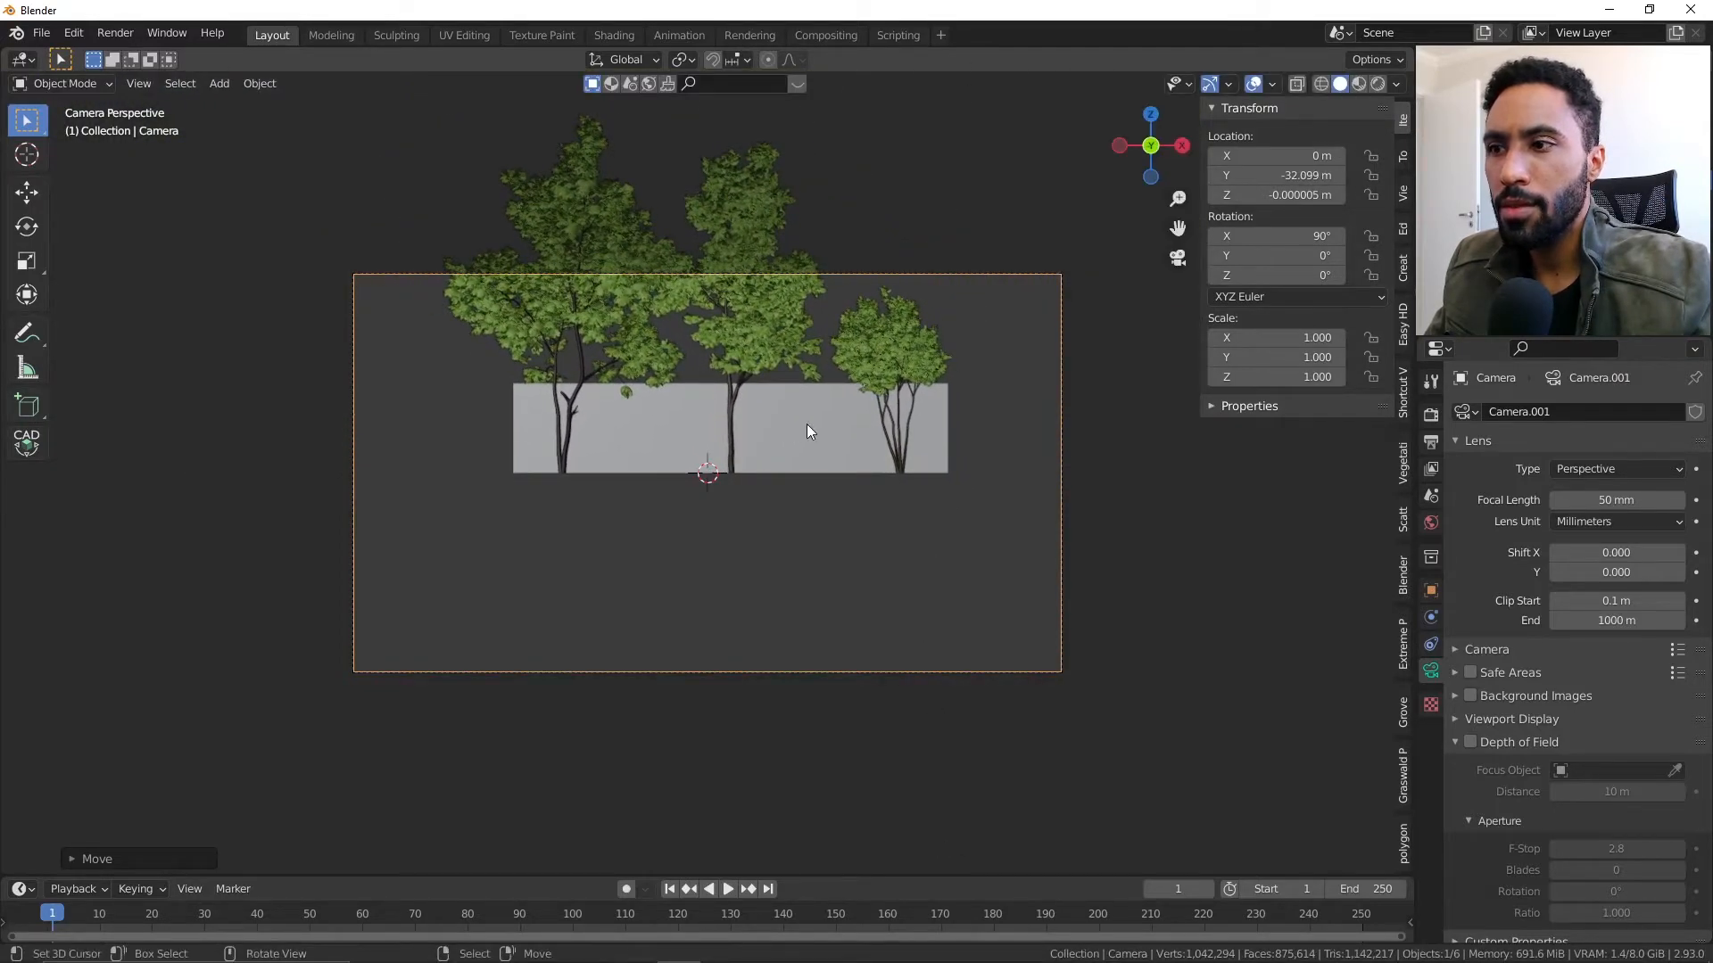
pyautogui.press('g')
pyautogui.press('z')
pyautogui.press('z')
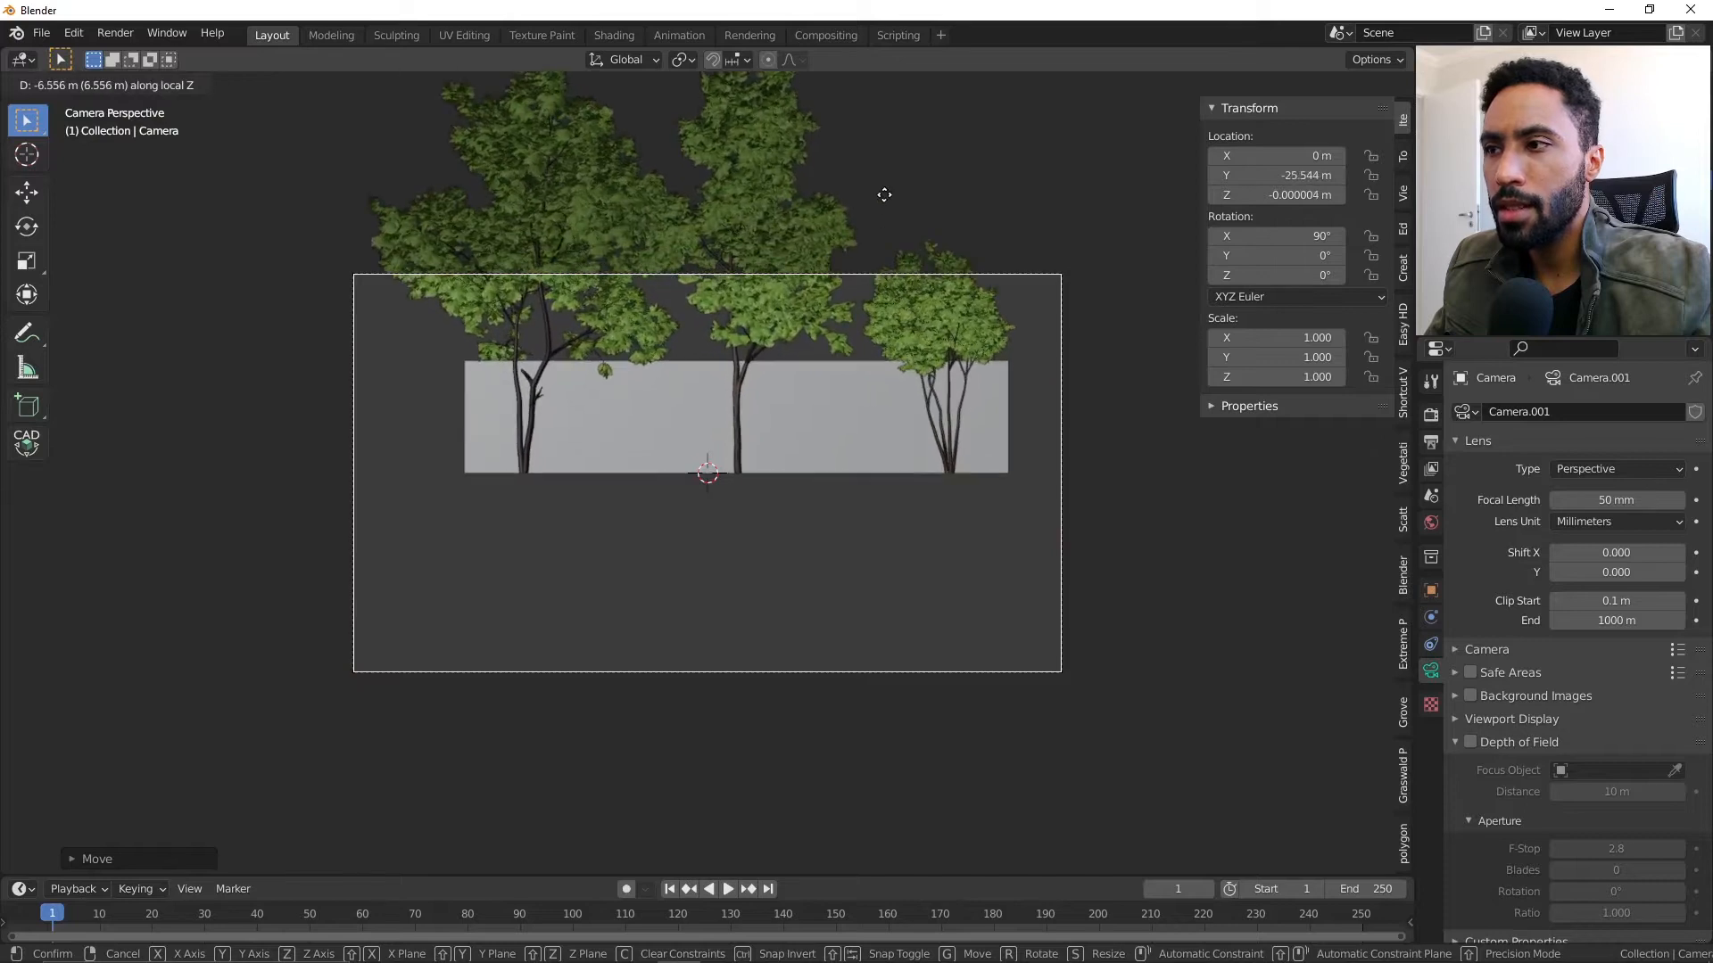
pyautogui.click(883, 198)
# - Set the camera's Z location to 1.5 m
pyautogui.moveTo(1273, 198); pyautogui.dragTo(1285, 198)
pyautogui.click(1273, 198)
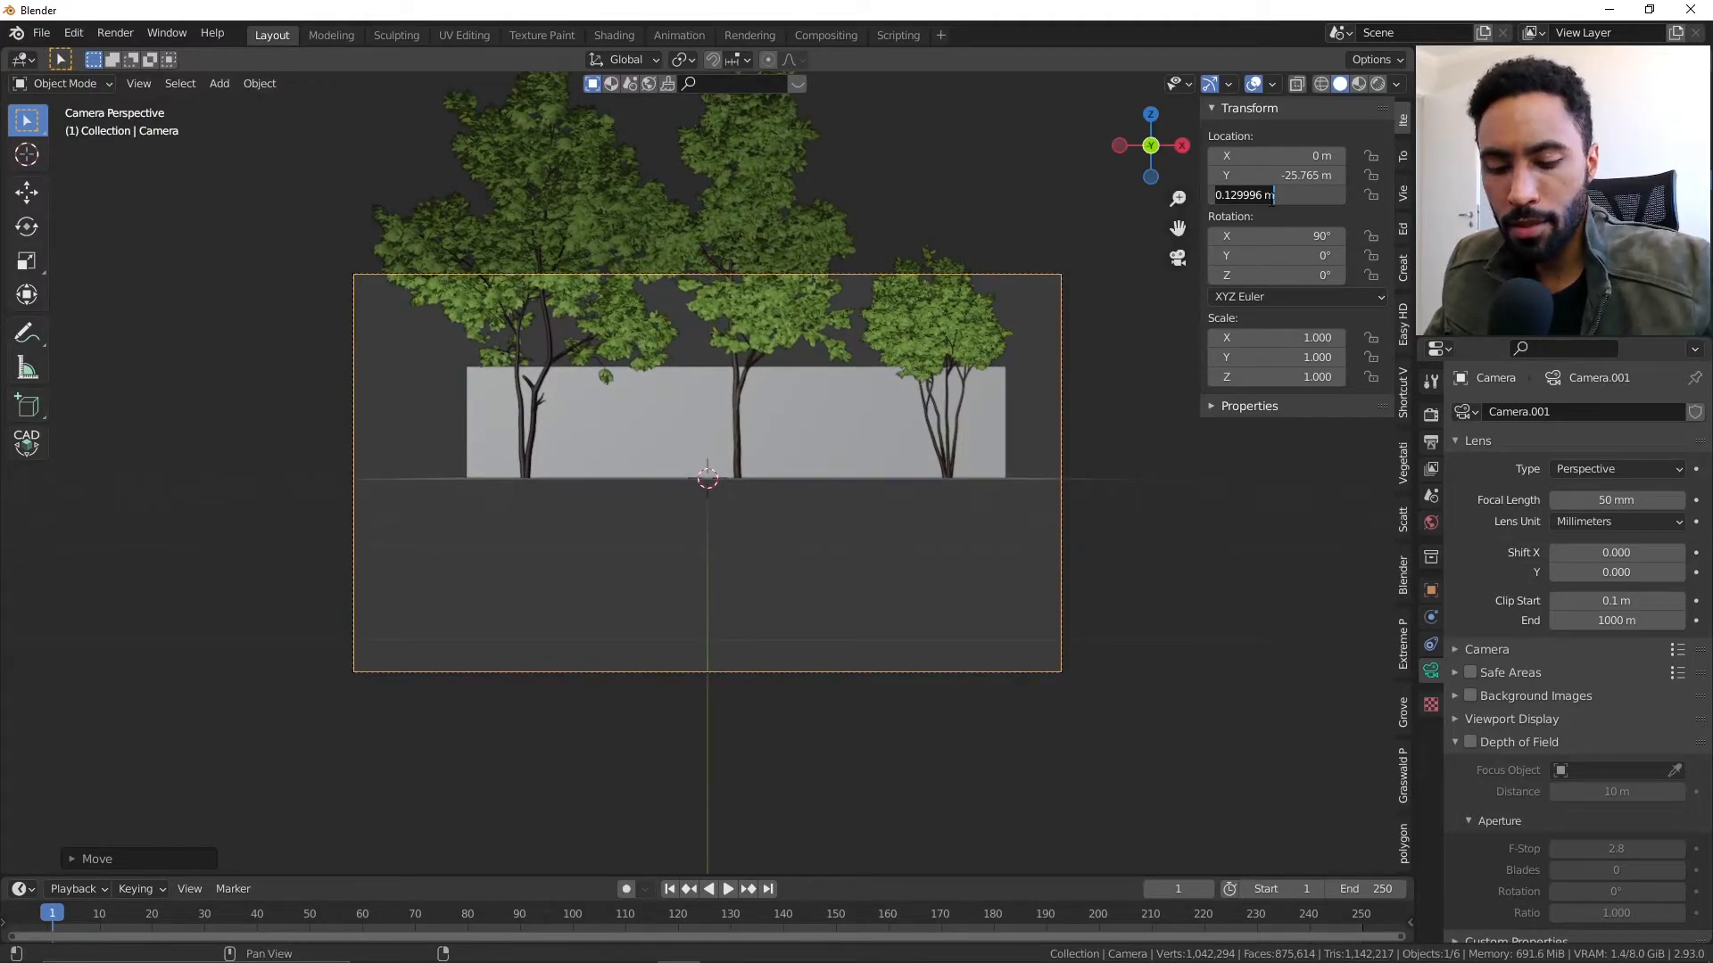
pyautogui.press('Return')
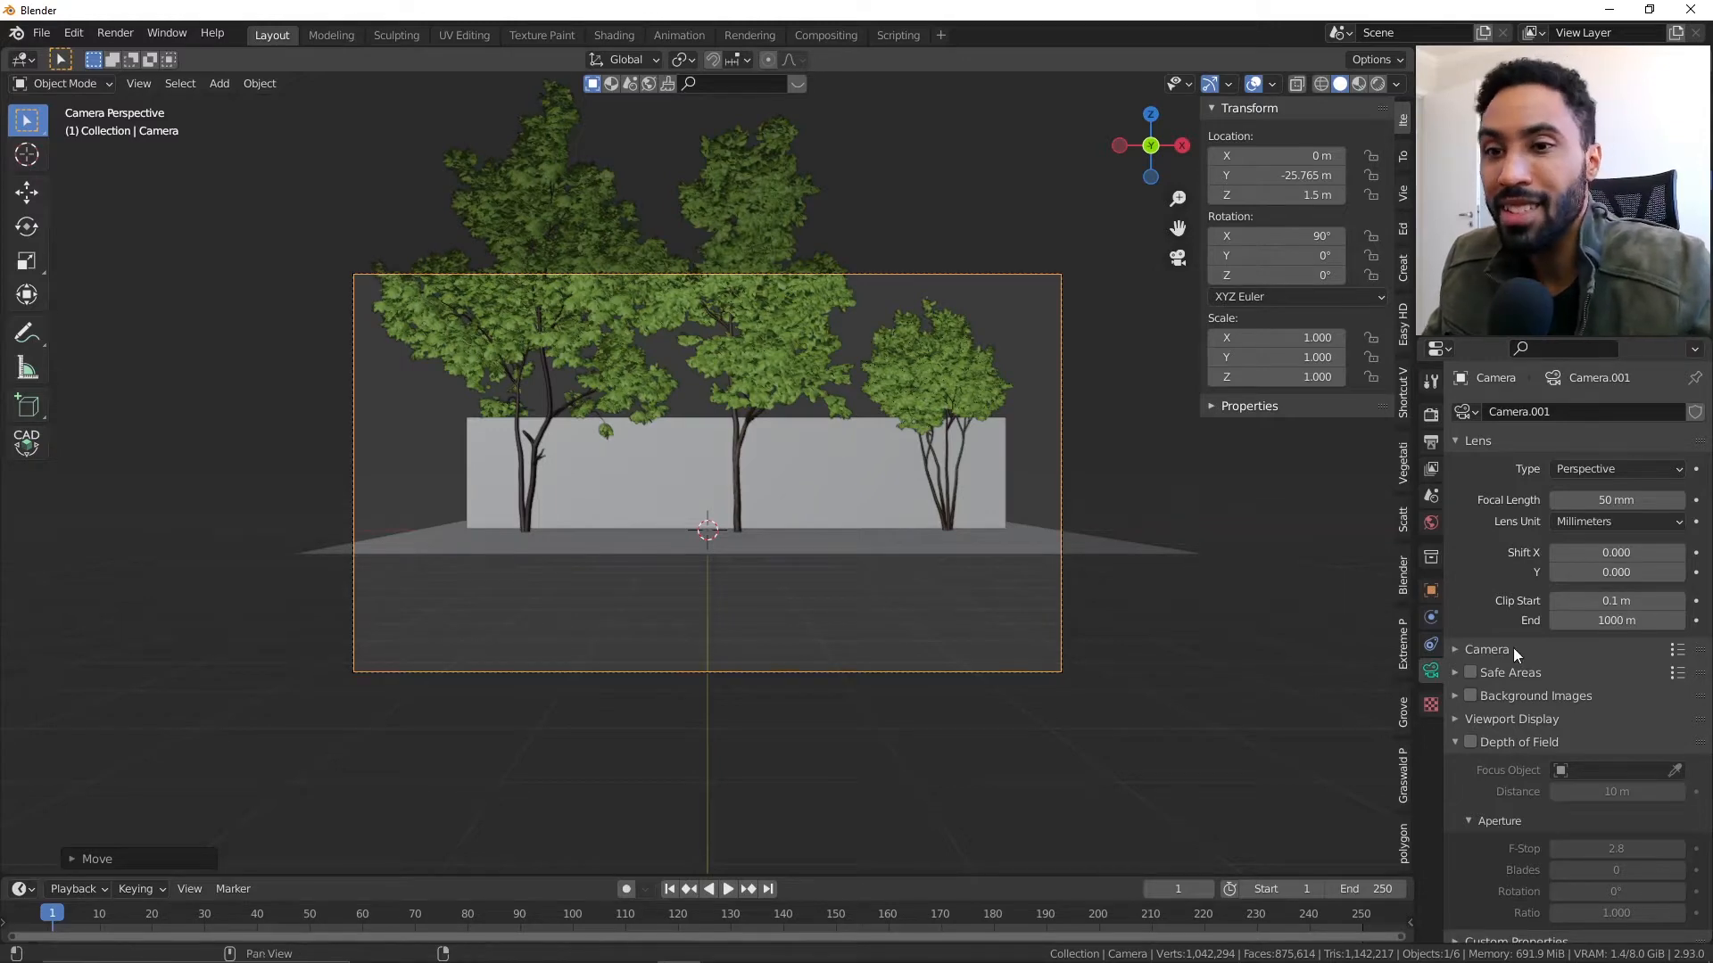
pyautogui.press('r')
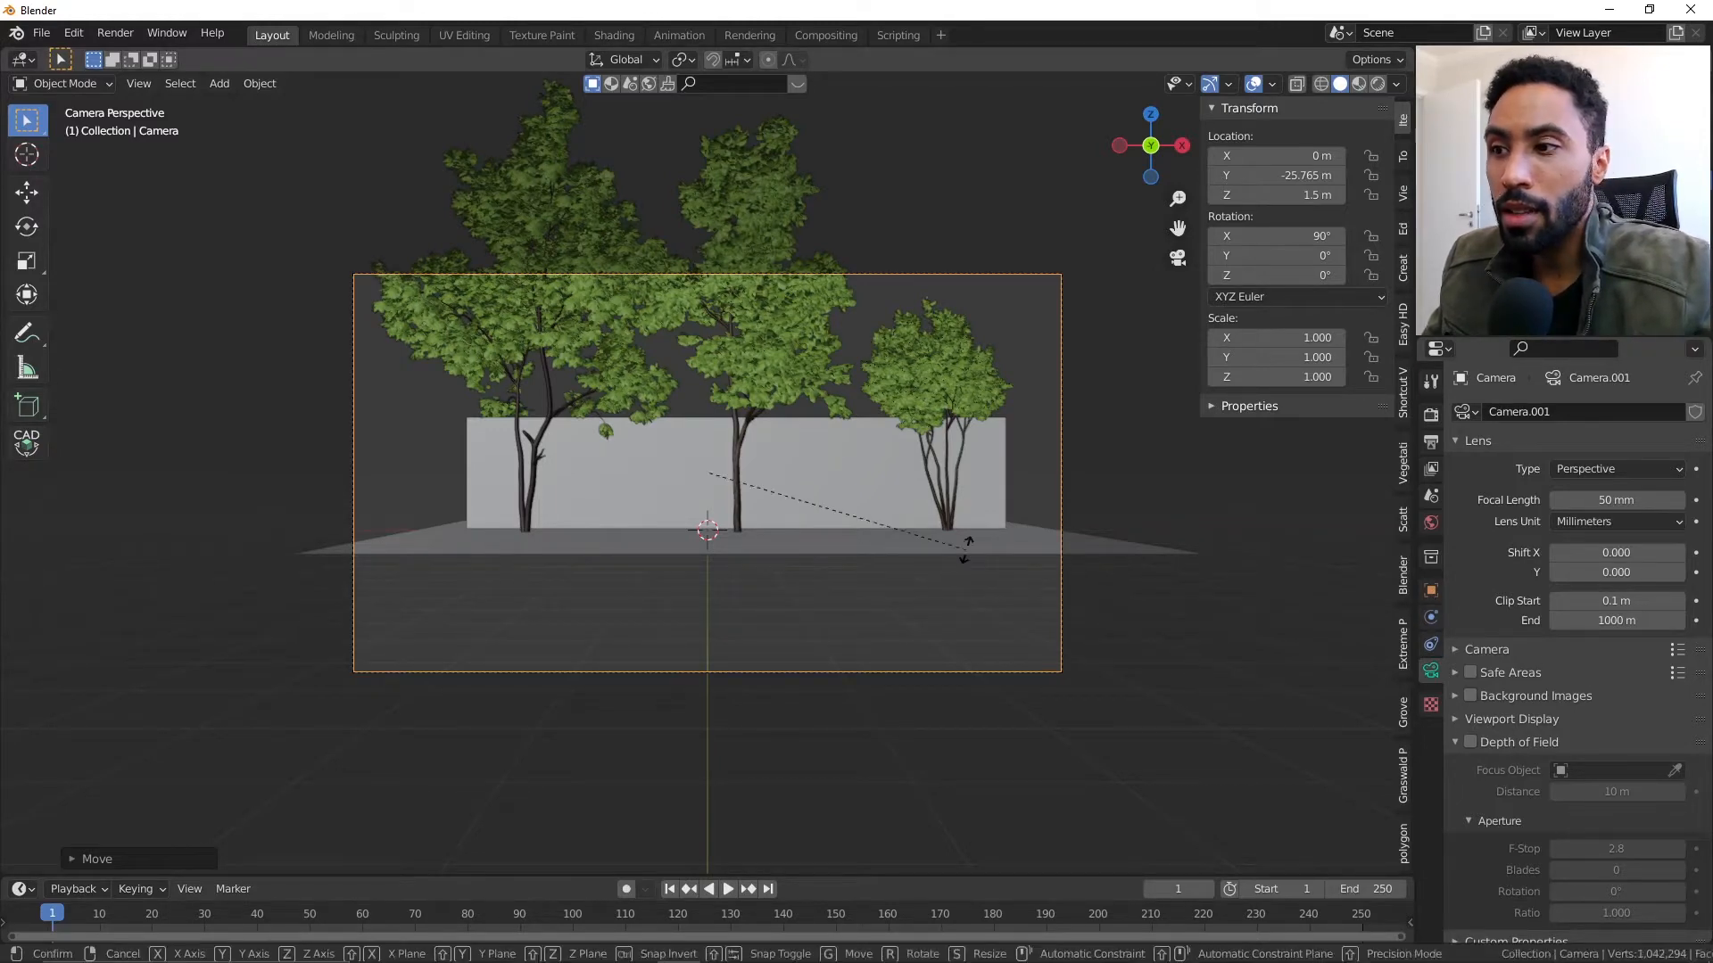
pyautogui.press('x')
pyautogui.press('Escape')
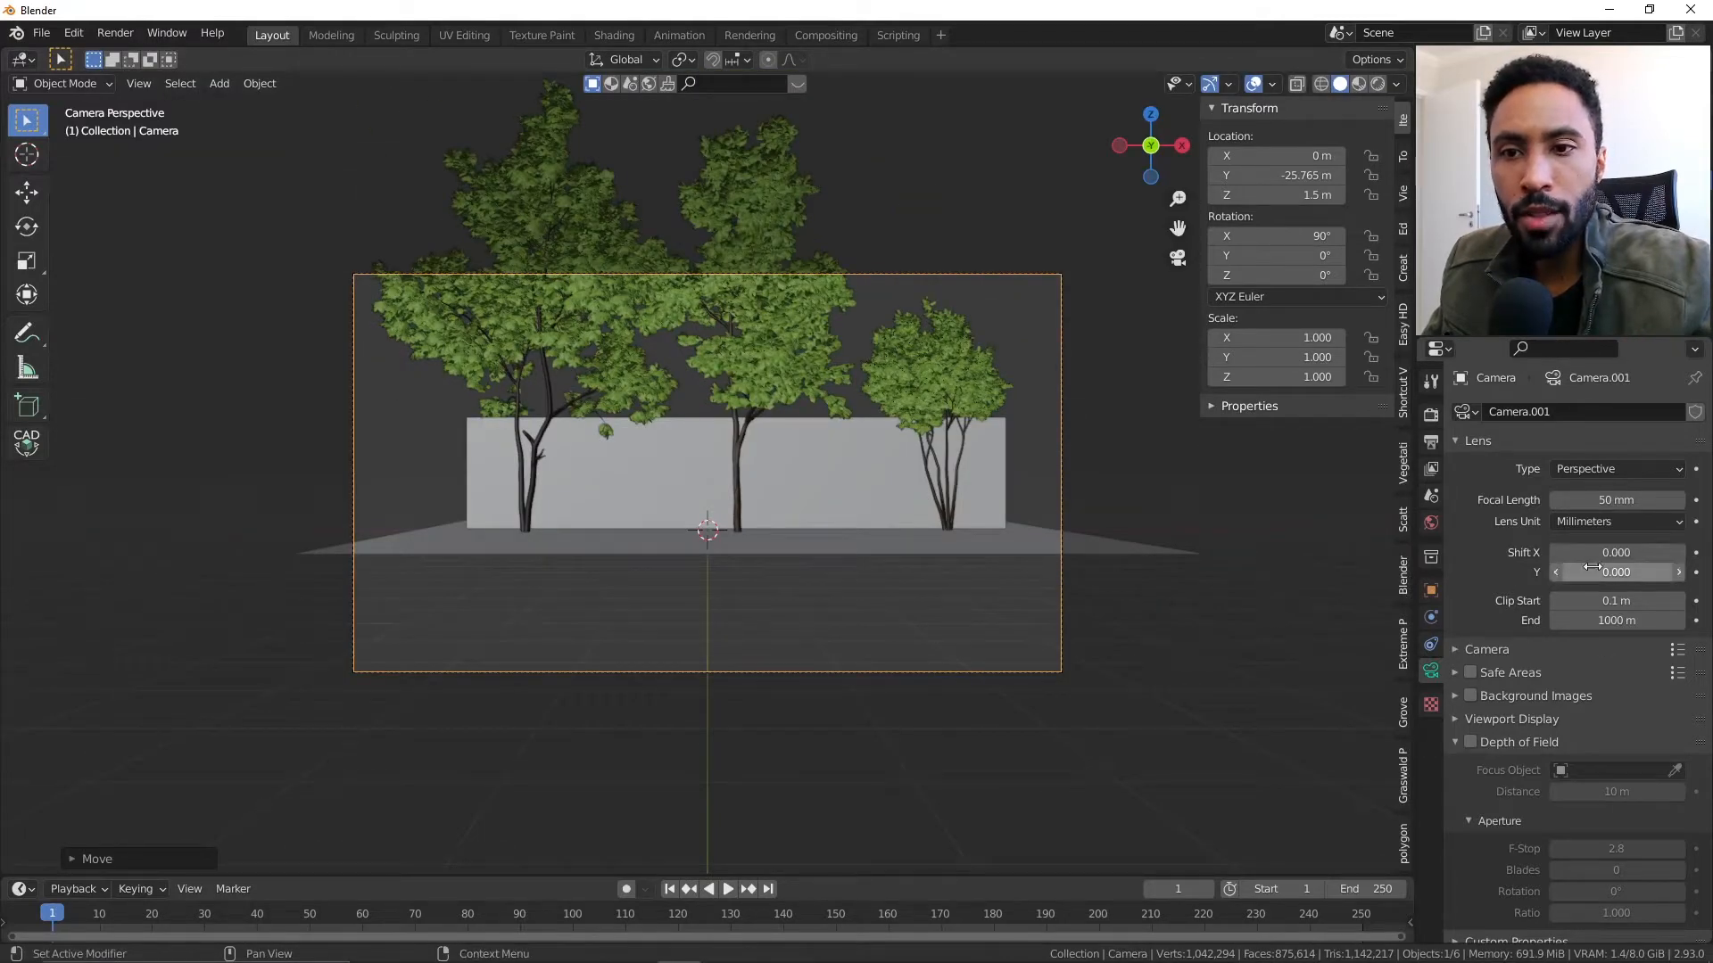
# - Set the camera lens's vertical (Y) shift to 0.145 to fit the trees and ground in the frame
pyautogui.moveTo(1614, 571); pyautogui.dragTo(1668, 572)
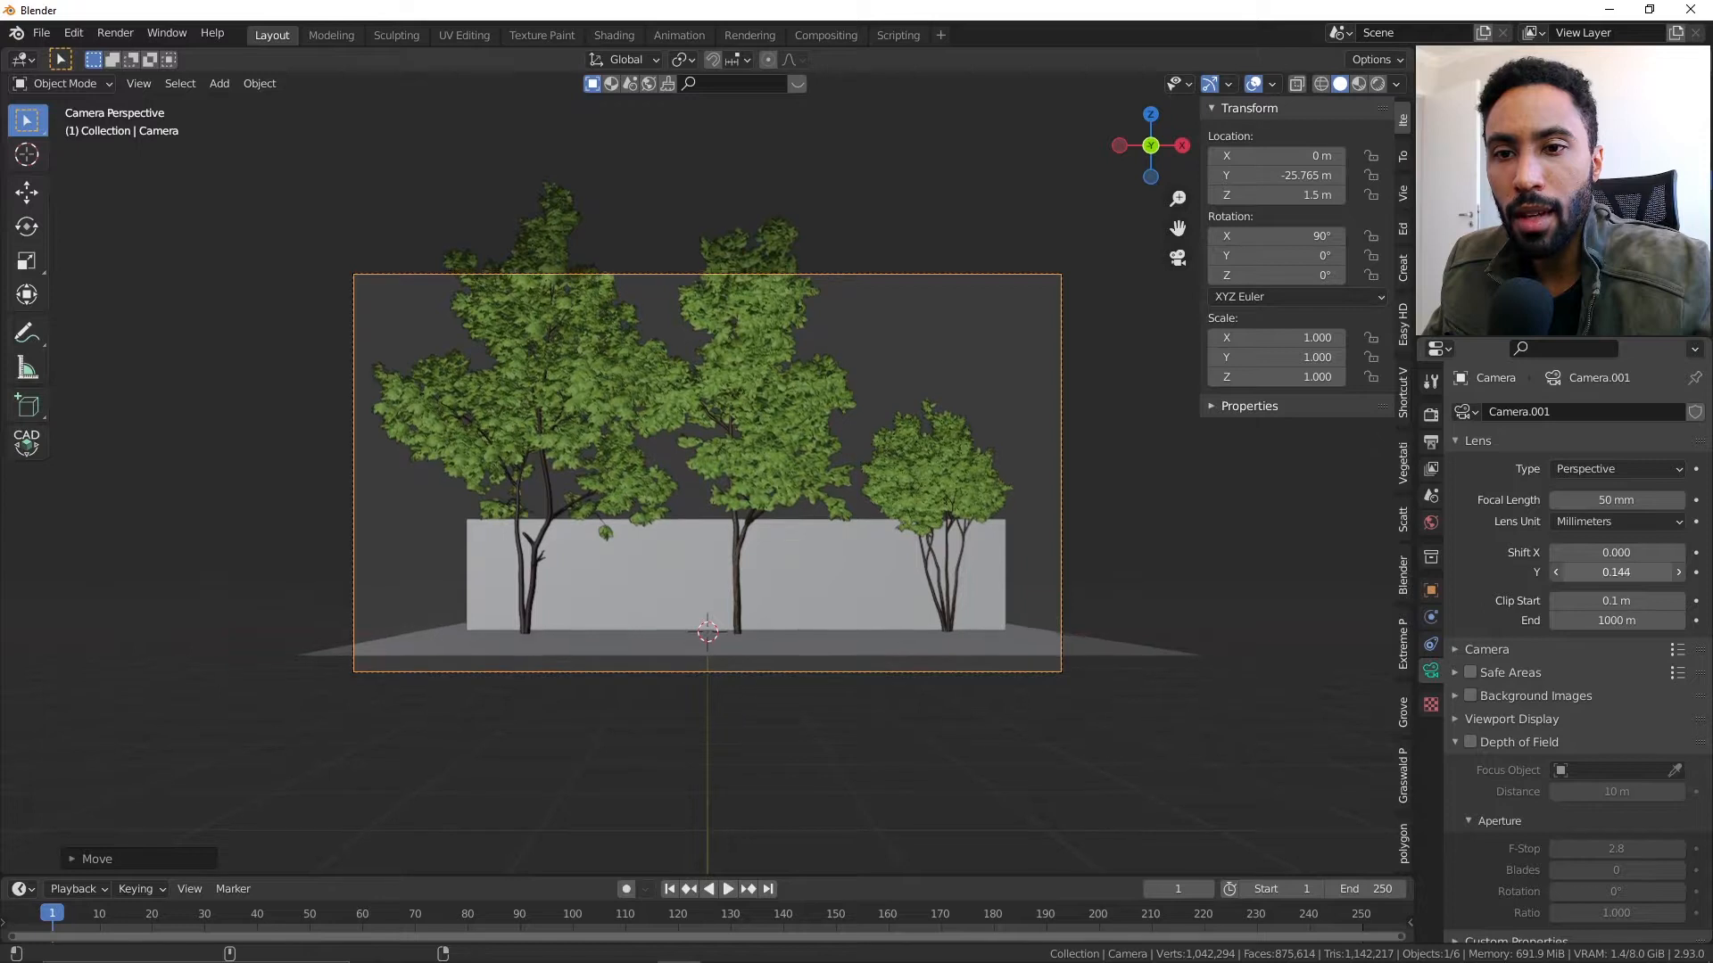
pyautogui.moveTo(1593, 572); pyautogui.dragTo(1597, 572)
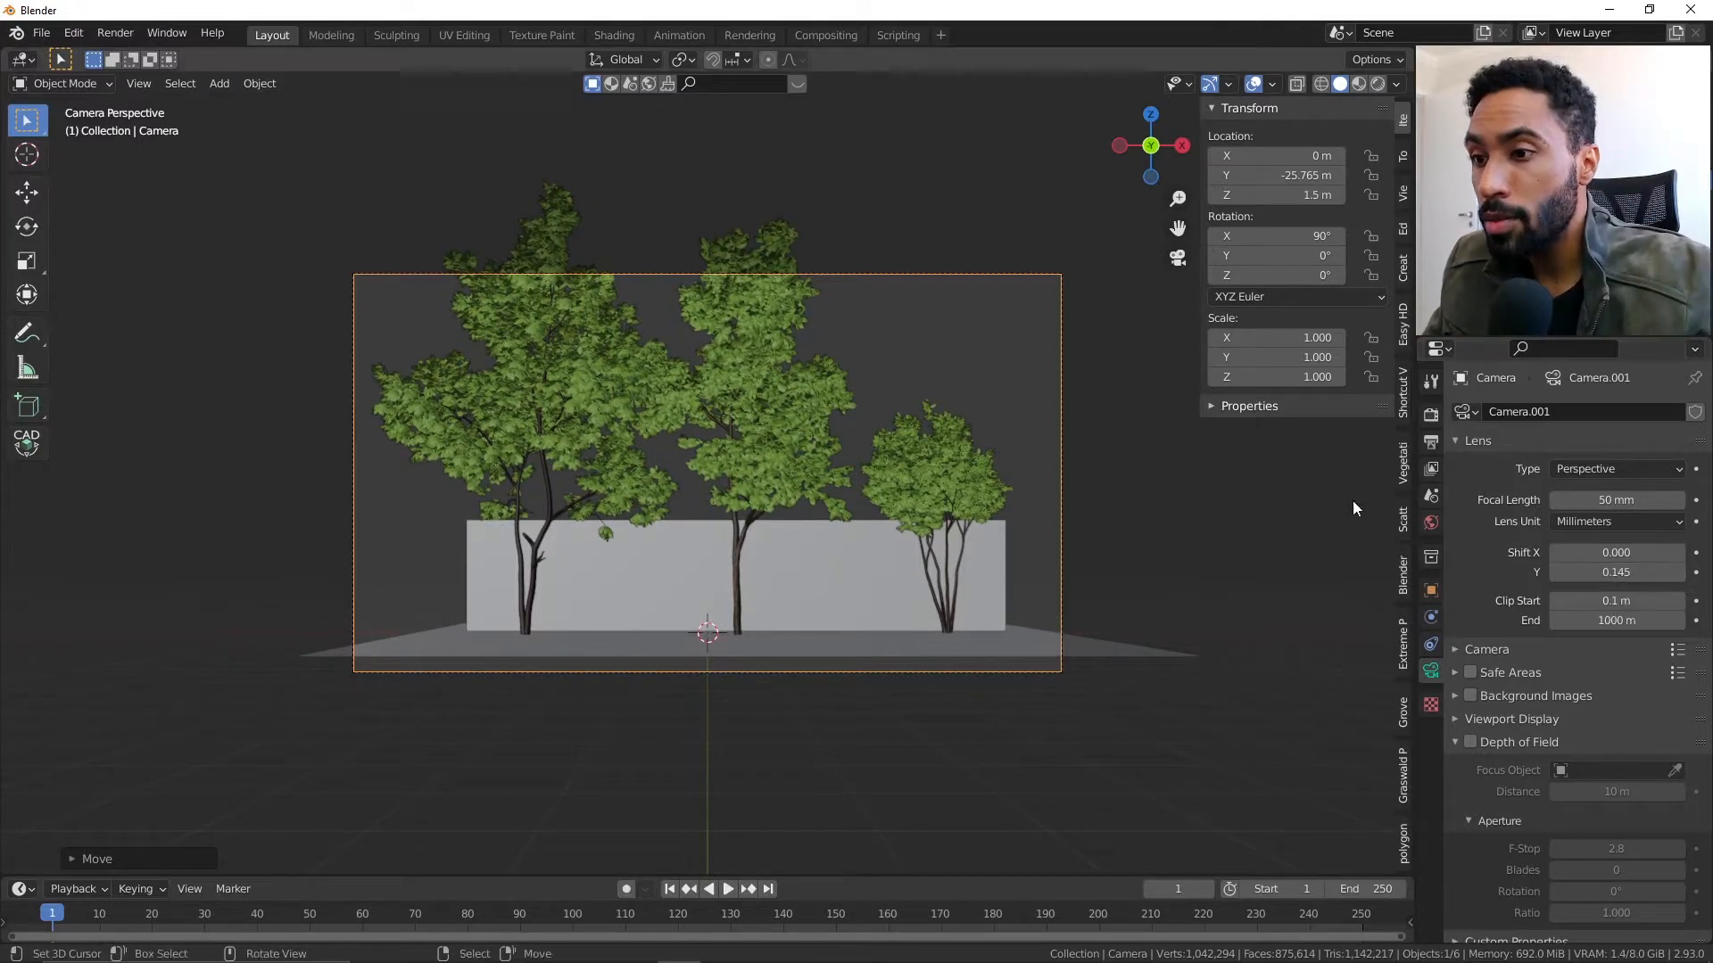
# - Stretch the wall's mesh along X in Edit Mode until it extends past both sides of the camera frame
pyautogui.click(899, 587)
pyautogui.press('Tab')
pyautogui.press('s')
pyautogui.press('x')
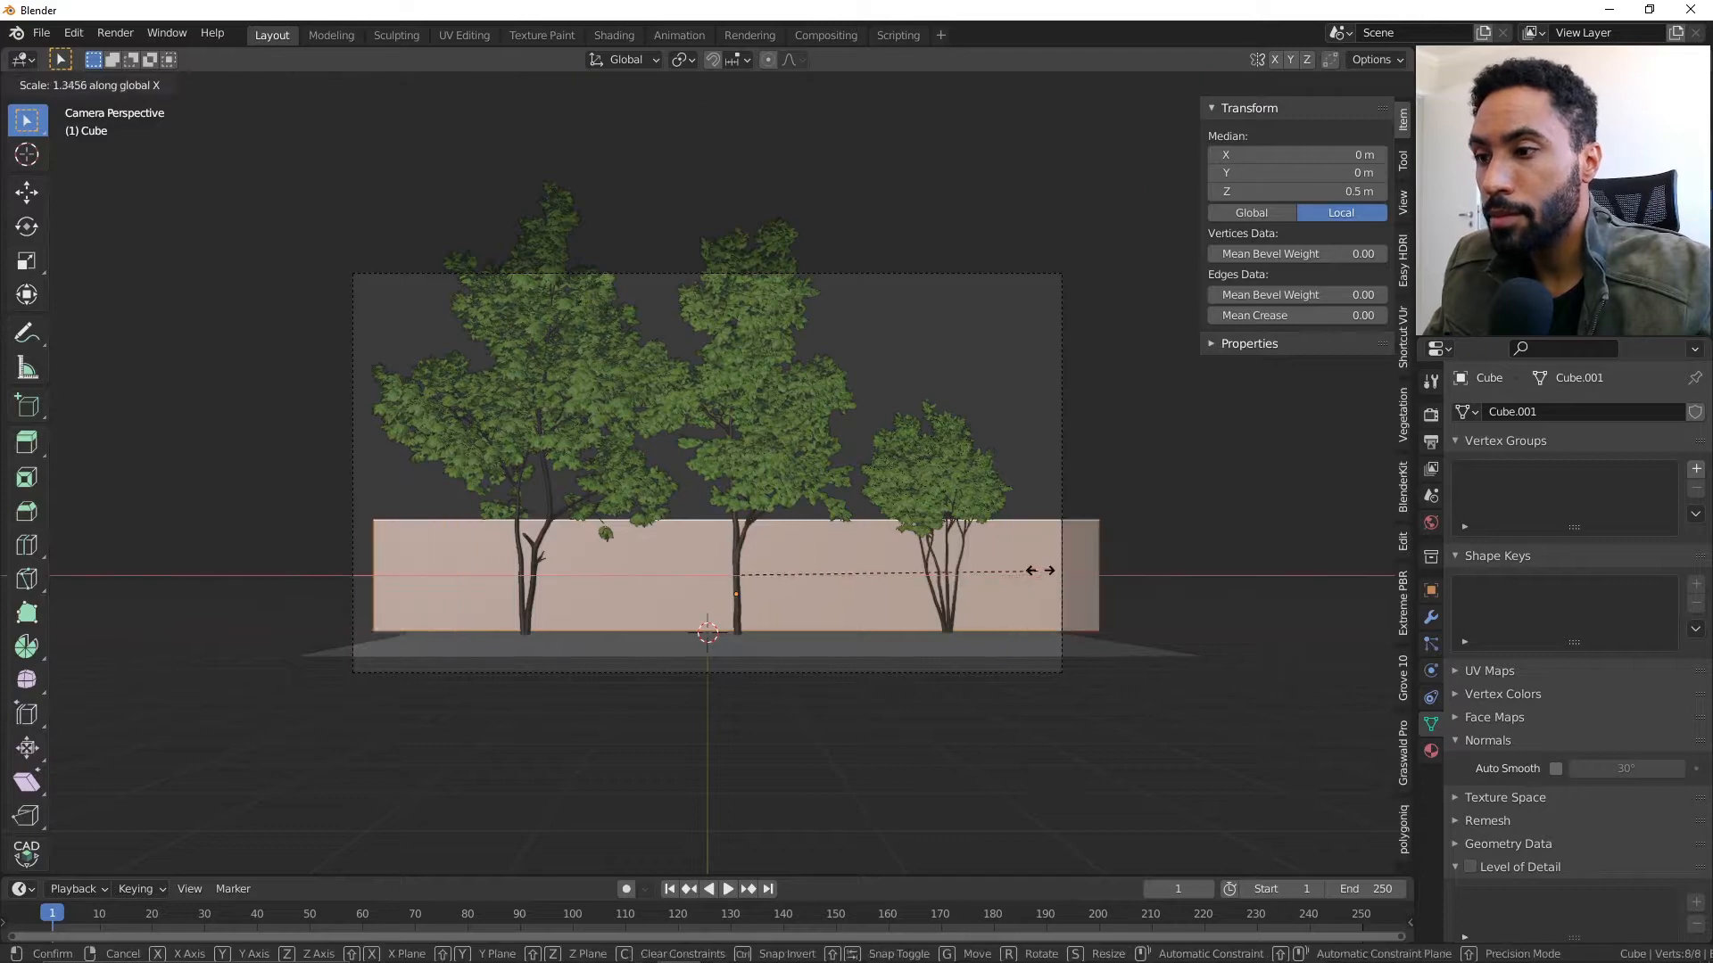
pyautogui.click(1099, 580)
pyautogui.press('Tab')
# - Scale up the ground plane uniformly so it spreads well beyond the sides of the camera frame
pyautogui.click(1012, 640)
pyautogui.press('s')
pyautogui.click(1084, 608)
# - Move the camera back along its local Z axis to a Y location of about -28.1 m
pyautogui.scroll(1, 793, 489)
pyautogui.click(1131, 528)
pyautogui.press('g')
pyautogui.press('z')
pyautogui.press('z')
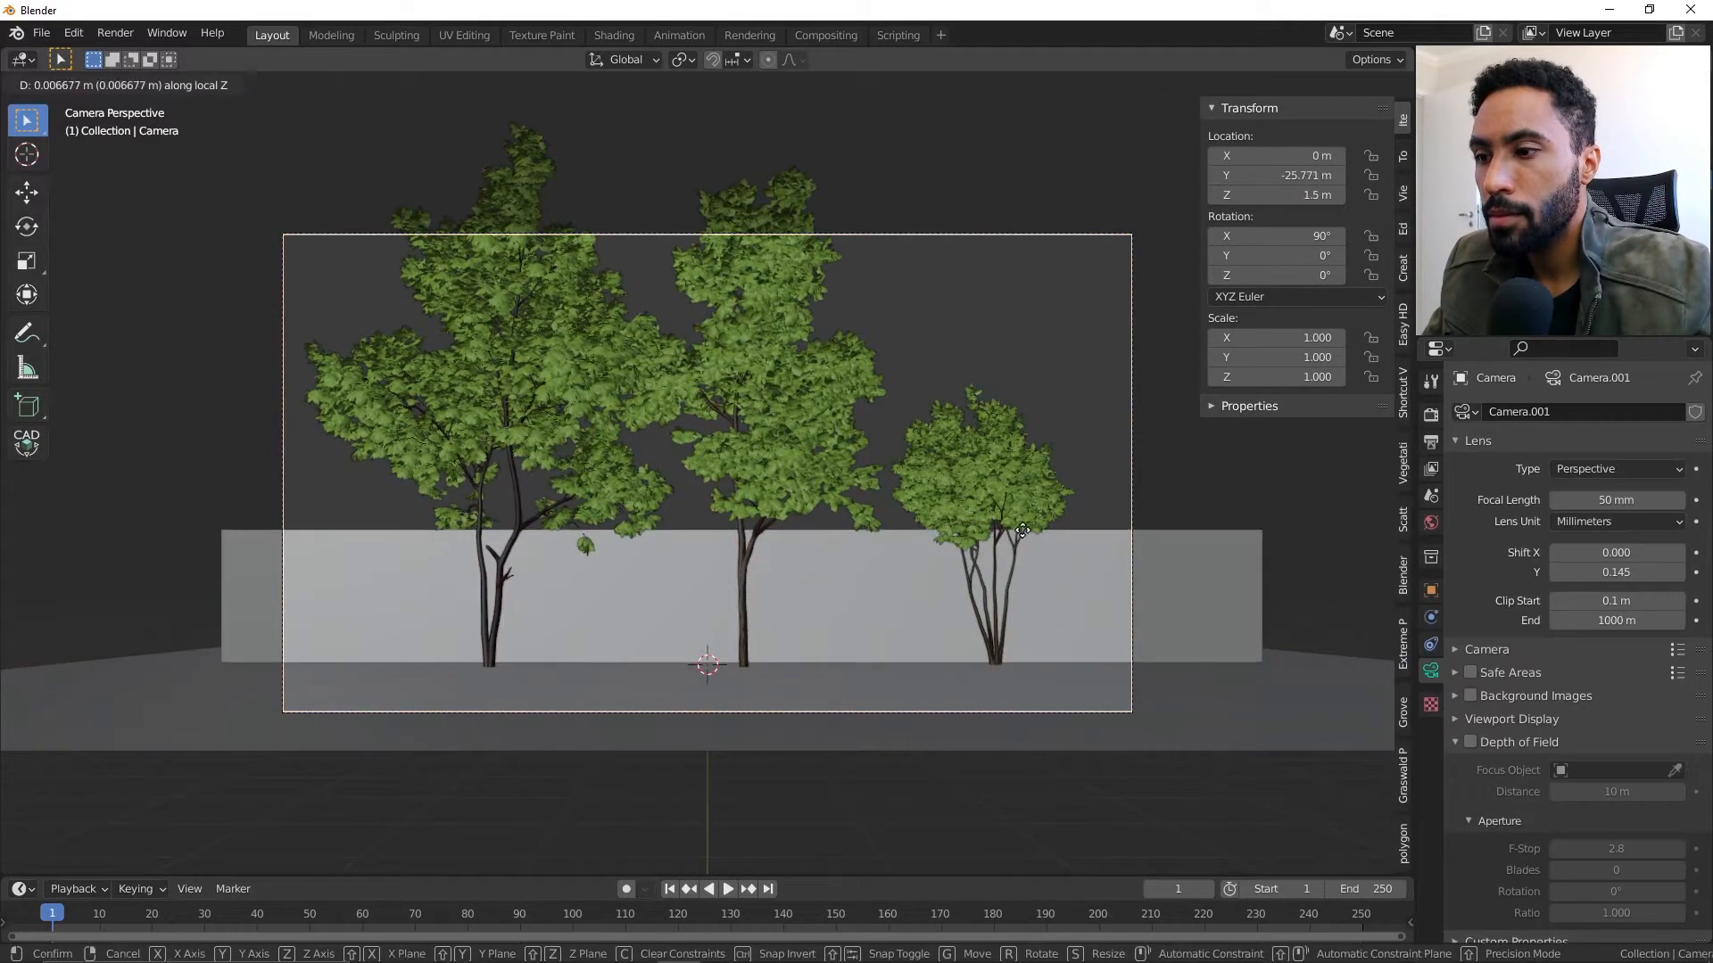
pyautogui.click(1082, 669)
# - Set the camera's focal length to 35 mm
pyautogui.moveTo(1616, 500); pyautogui.dragTo(1539, 501)
pyautogui.click(1626, 505)
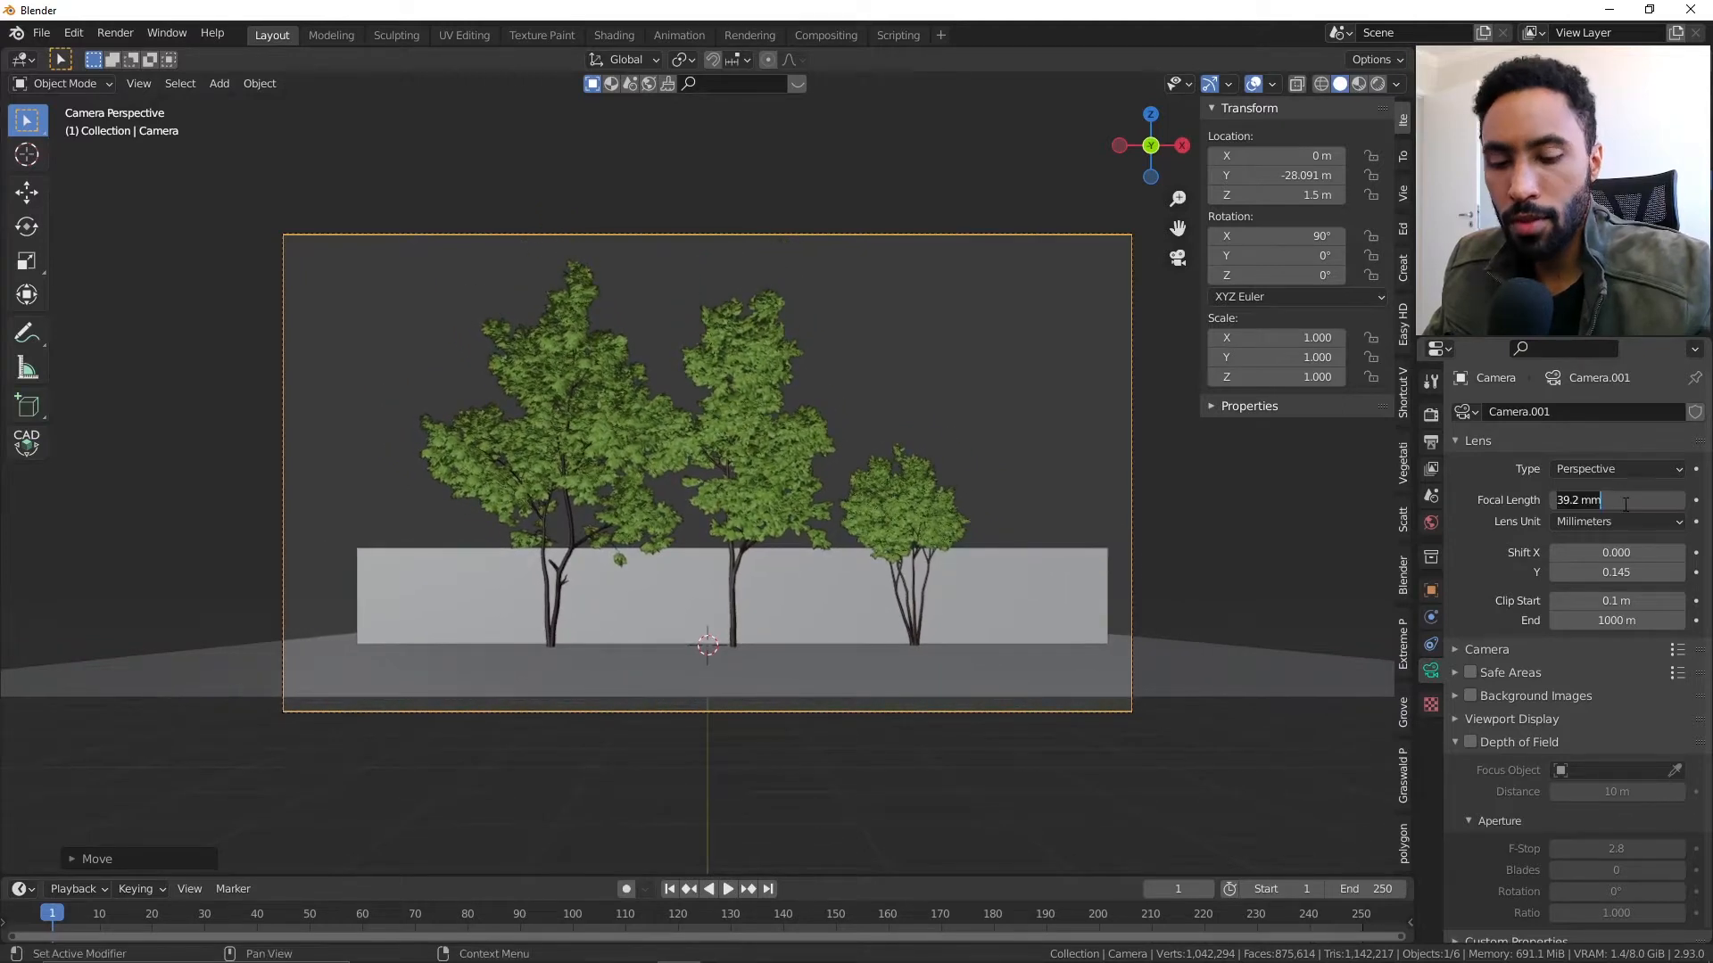
pyautogui.write('35')
pyautogui.press('Return')
# - Scale the ground plane up to about 39.8 m square
pyautogui.click(1187, 651)
pyautogui.press('s')
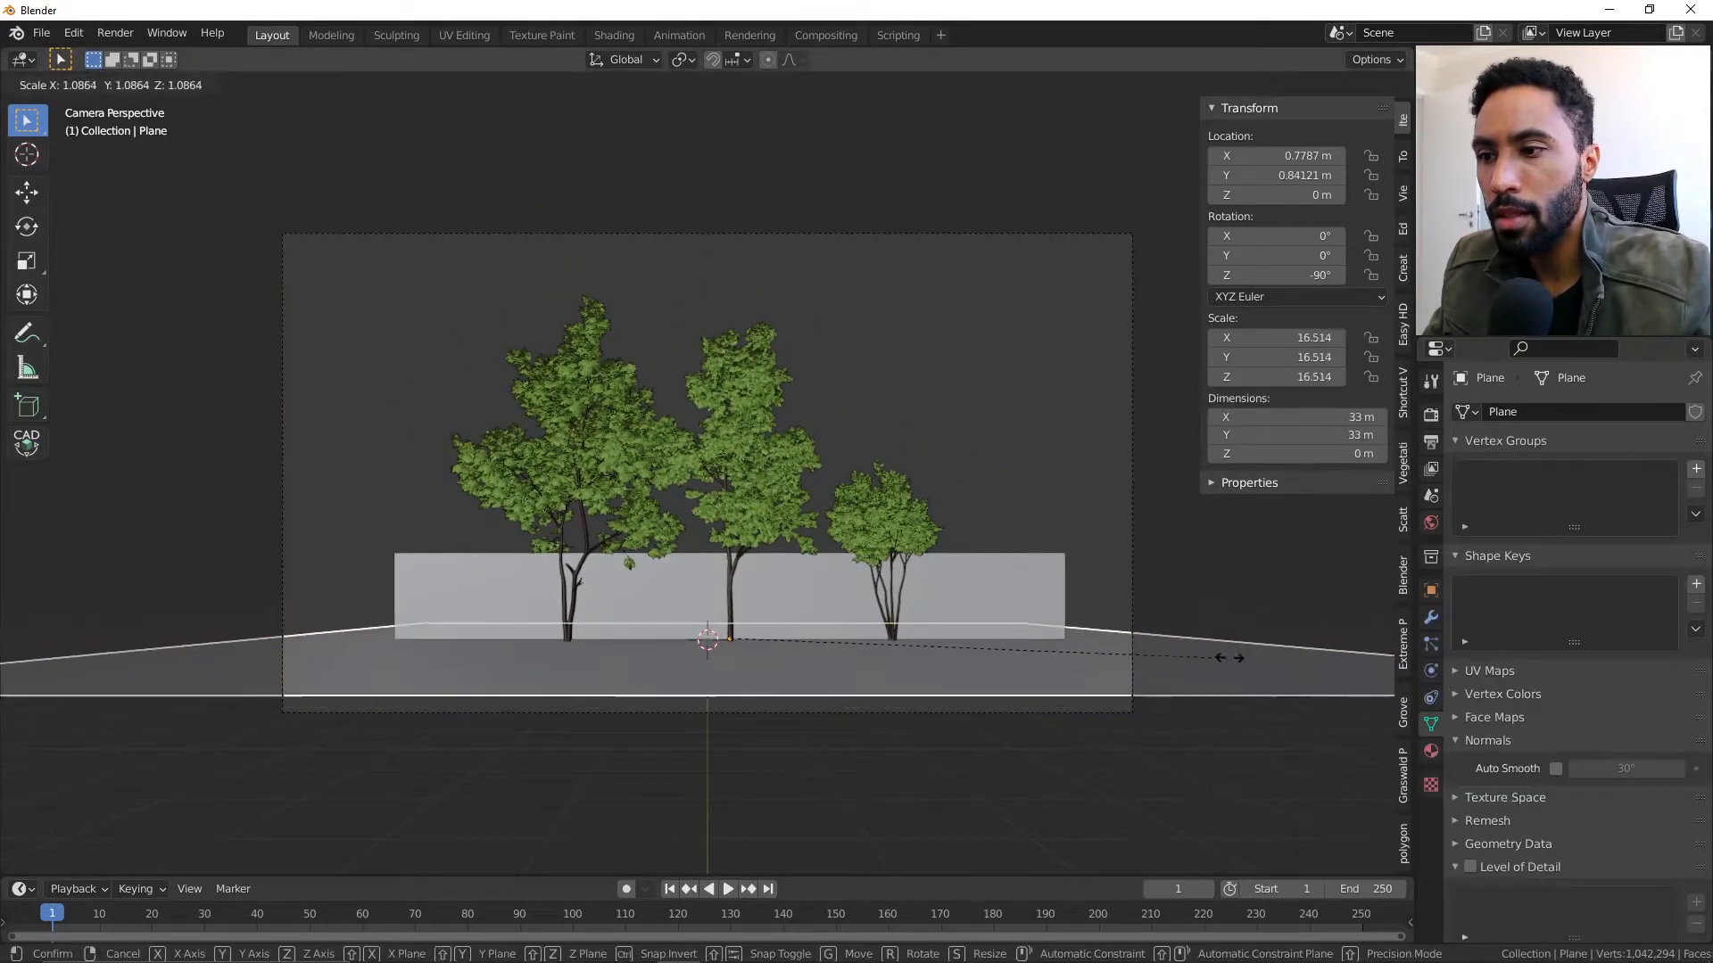
pyautogui.click(1335, 657)
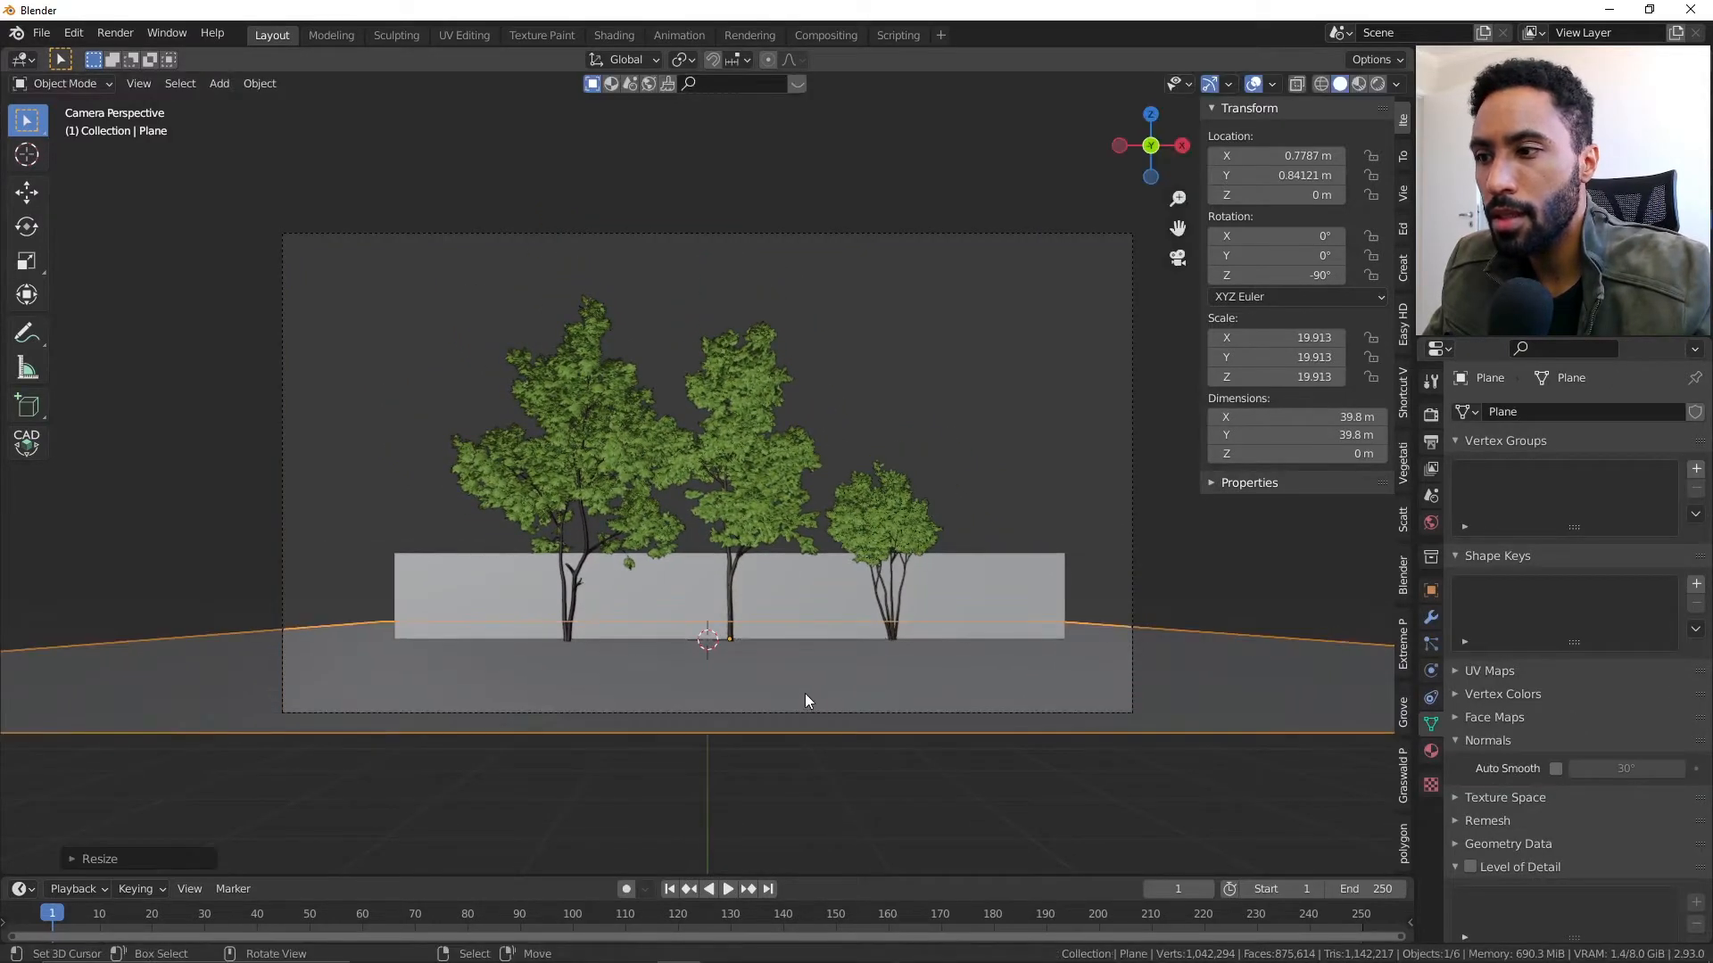
# - Lengthen the wall to about 31.9 m so it spans the camera frame, and apply its scale
pyautogui.click(864, 618)
pyautogui.press('s')
pyautogui.press('y')
pyautogui.click(1013, 580)
pyautogui.hotkey('ctrl', 'a')
pyautogui.click(928, 618)
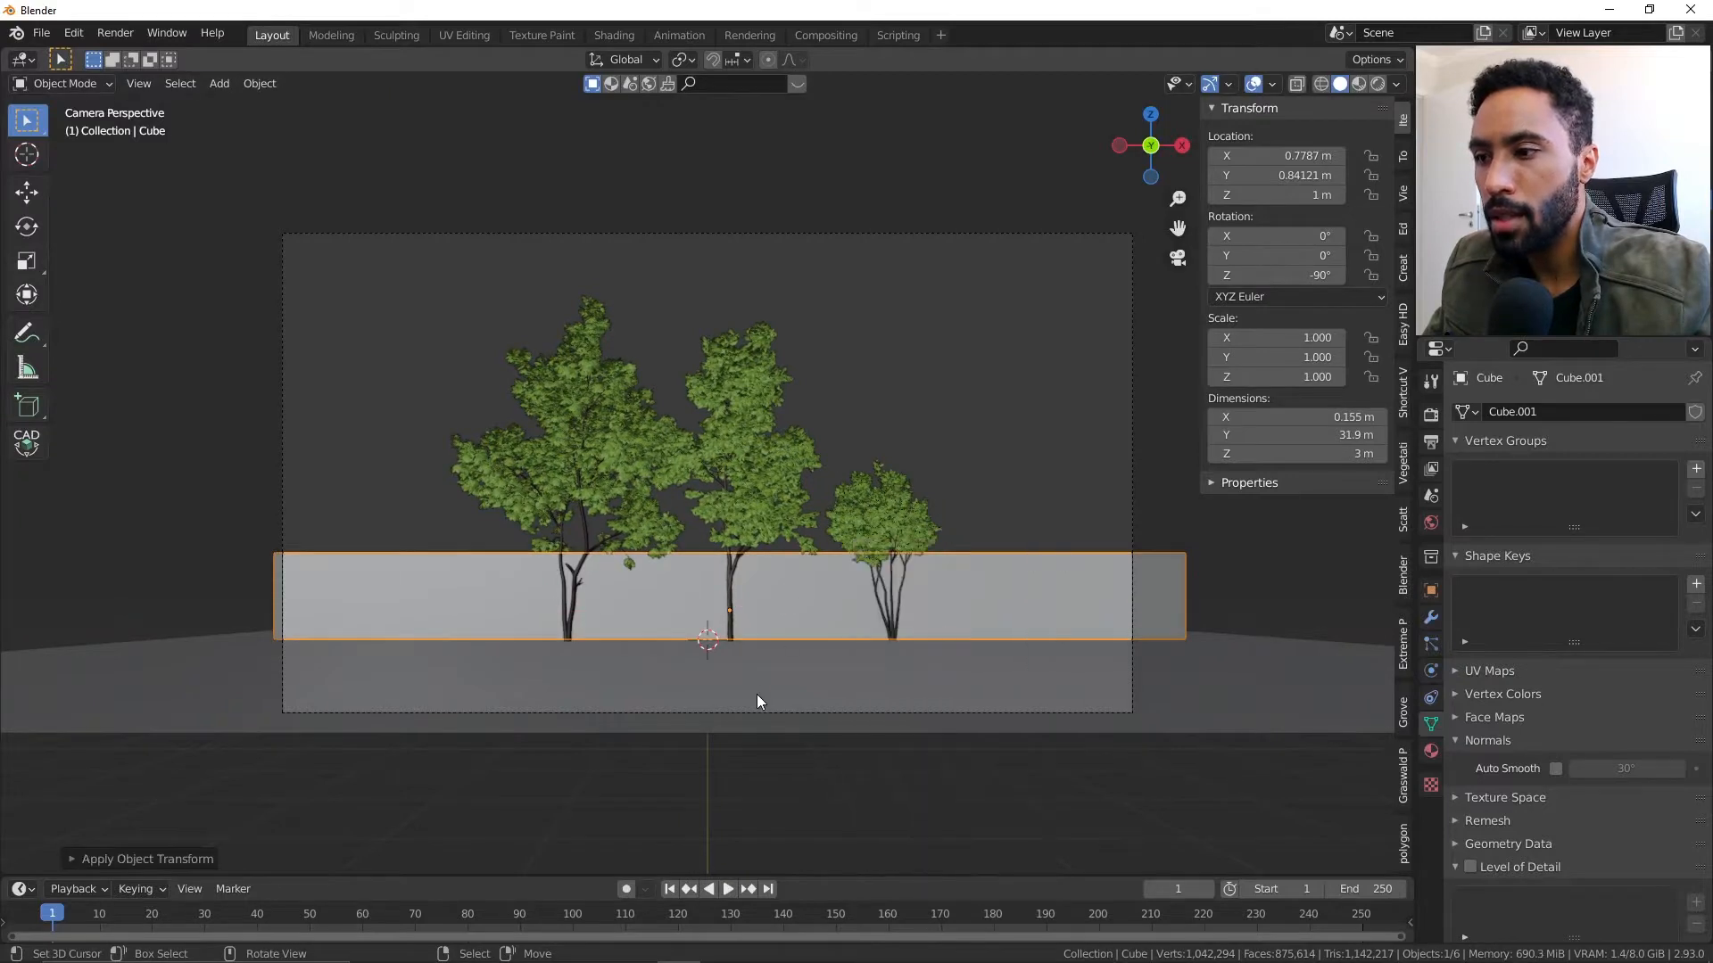
pyautogui.rightClick(756, 694)
pyautogui.hotkey('ctrl', 'a')
pyautogui.click(736, 678)
# - Rotate the small tree by about -57° around the global Z axis
pyautogui.rightClick(1094, 591)
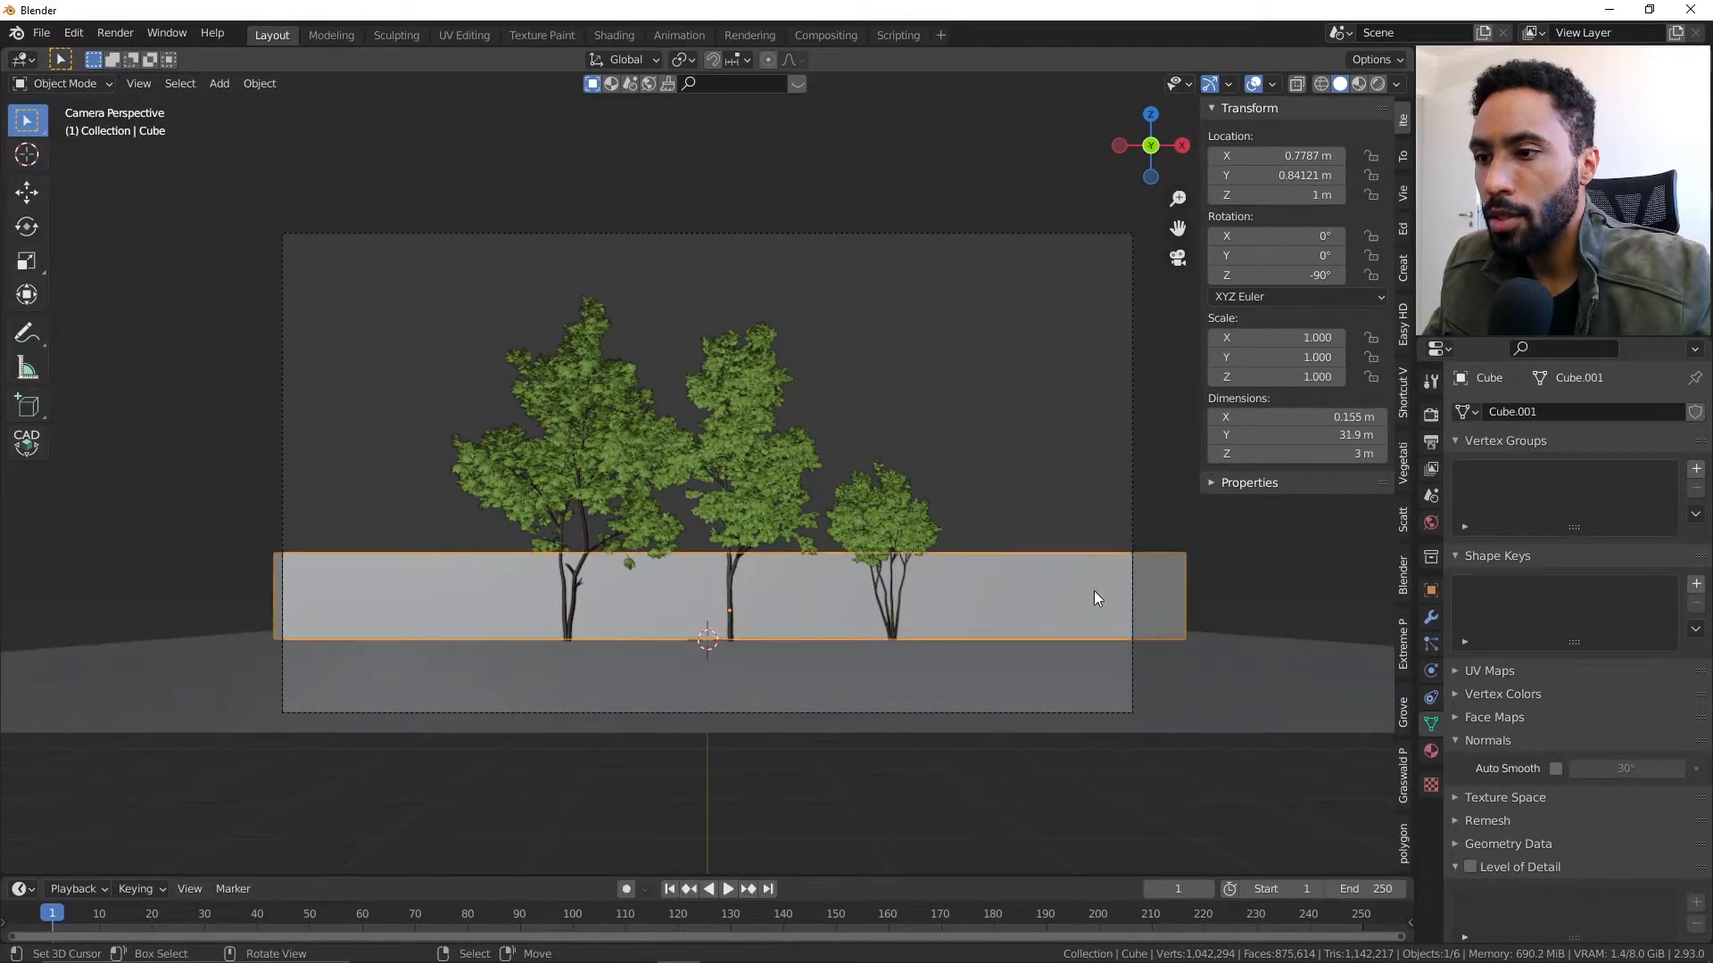
pyautogui.keyDown('alt'); pyautogui.rightClick(1094, 590); pyautogui.keyUp('alt')
pyautogui.click(1094, 591)
pyautogui.press('r')
pyautogui.press('z')
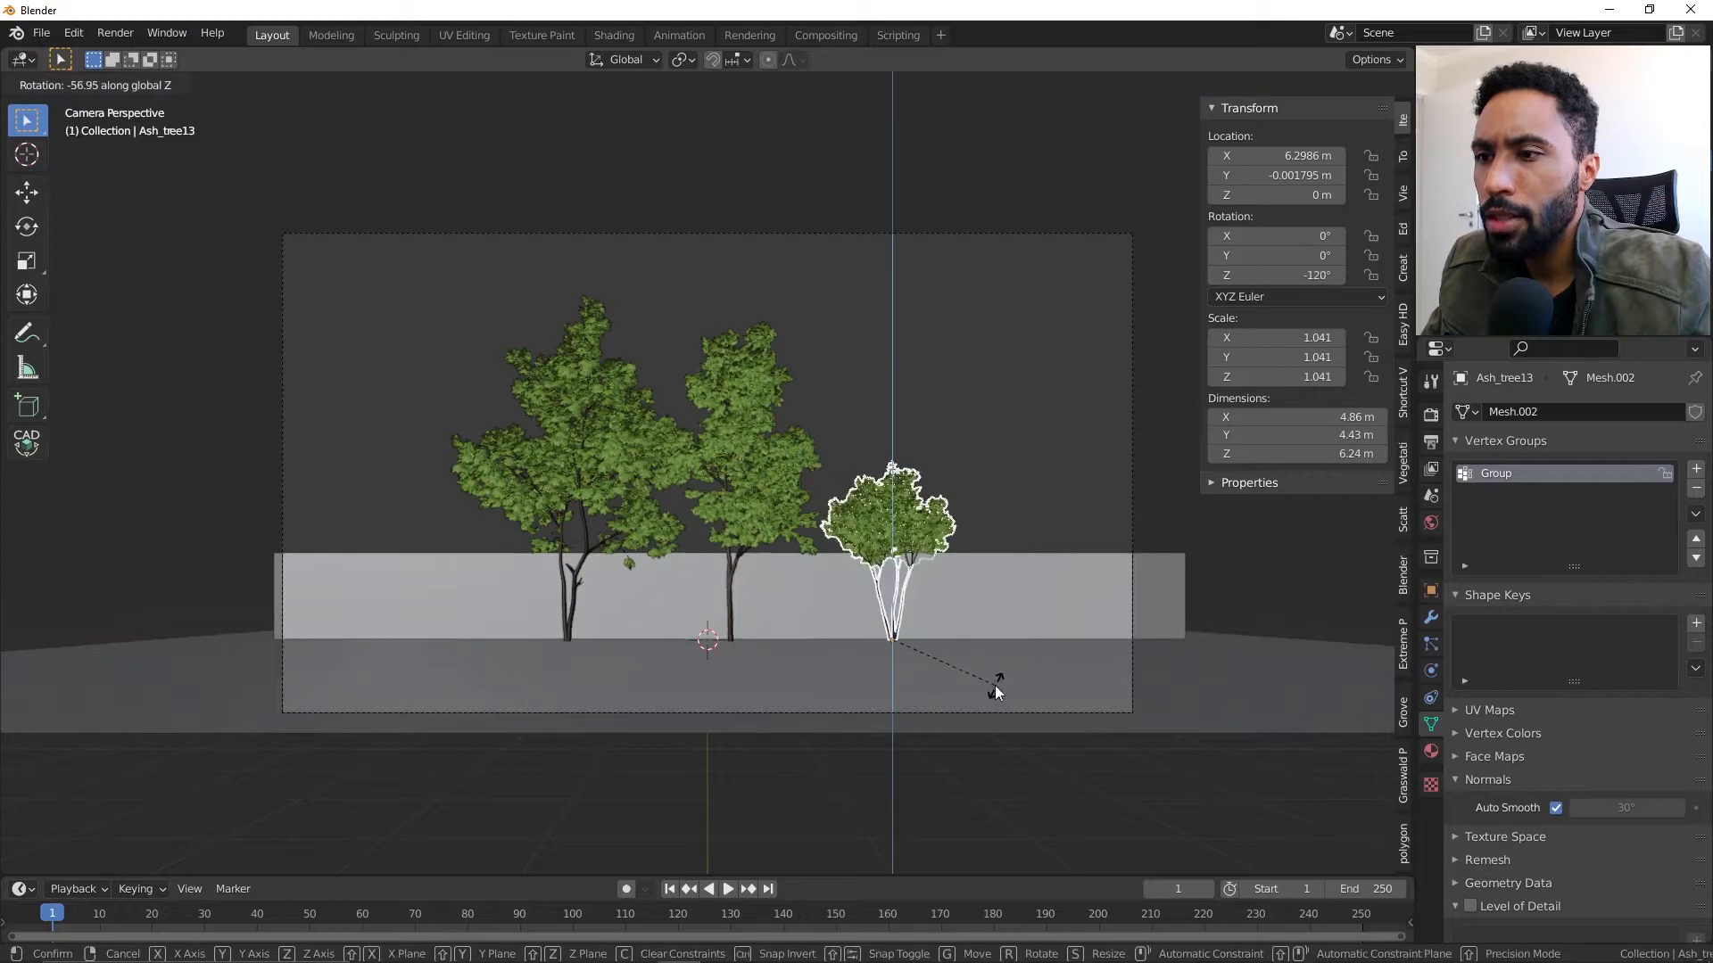
pyautogui.click(993, 685)
# - Make linked duplicates of the two tall trees and place them about 8.8 m away in the negative X direction
pyautogui.rightClick(751, 483)
pyautogui.keyDown('shift'); pyautogui.rightClick(623, 468); pyautogui.keyUp('shift')
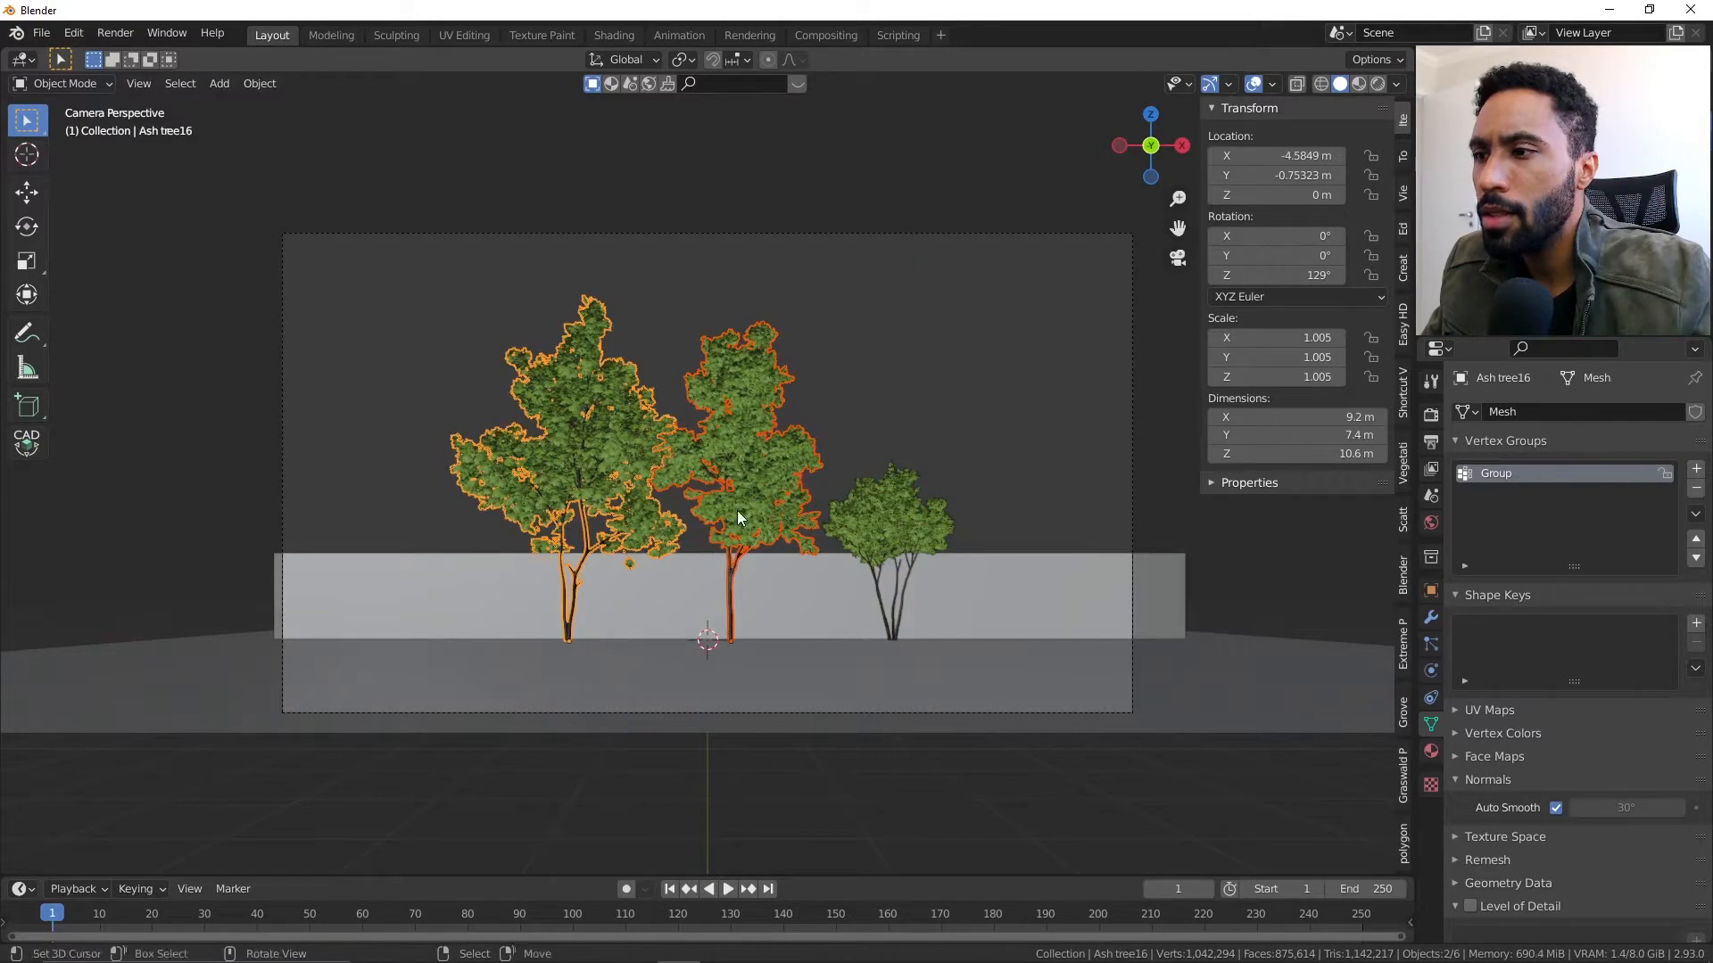
pyautogui.hotkey('shift', 'd')
pyautogui.press('x')
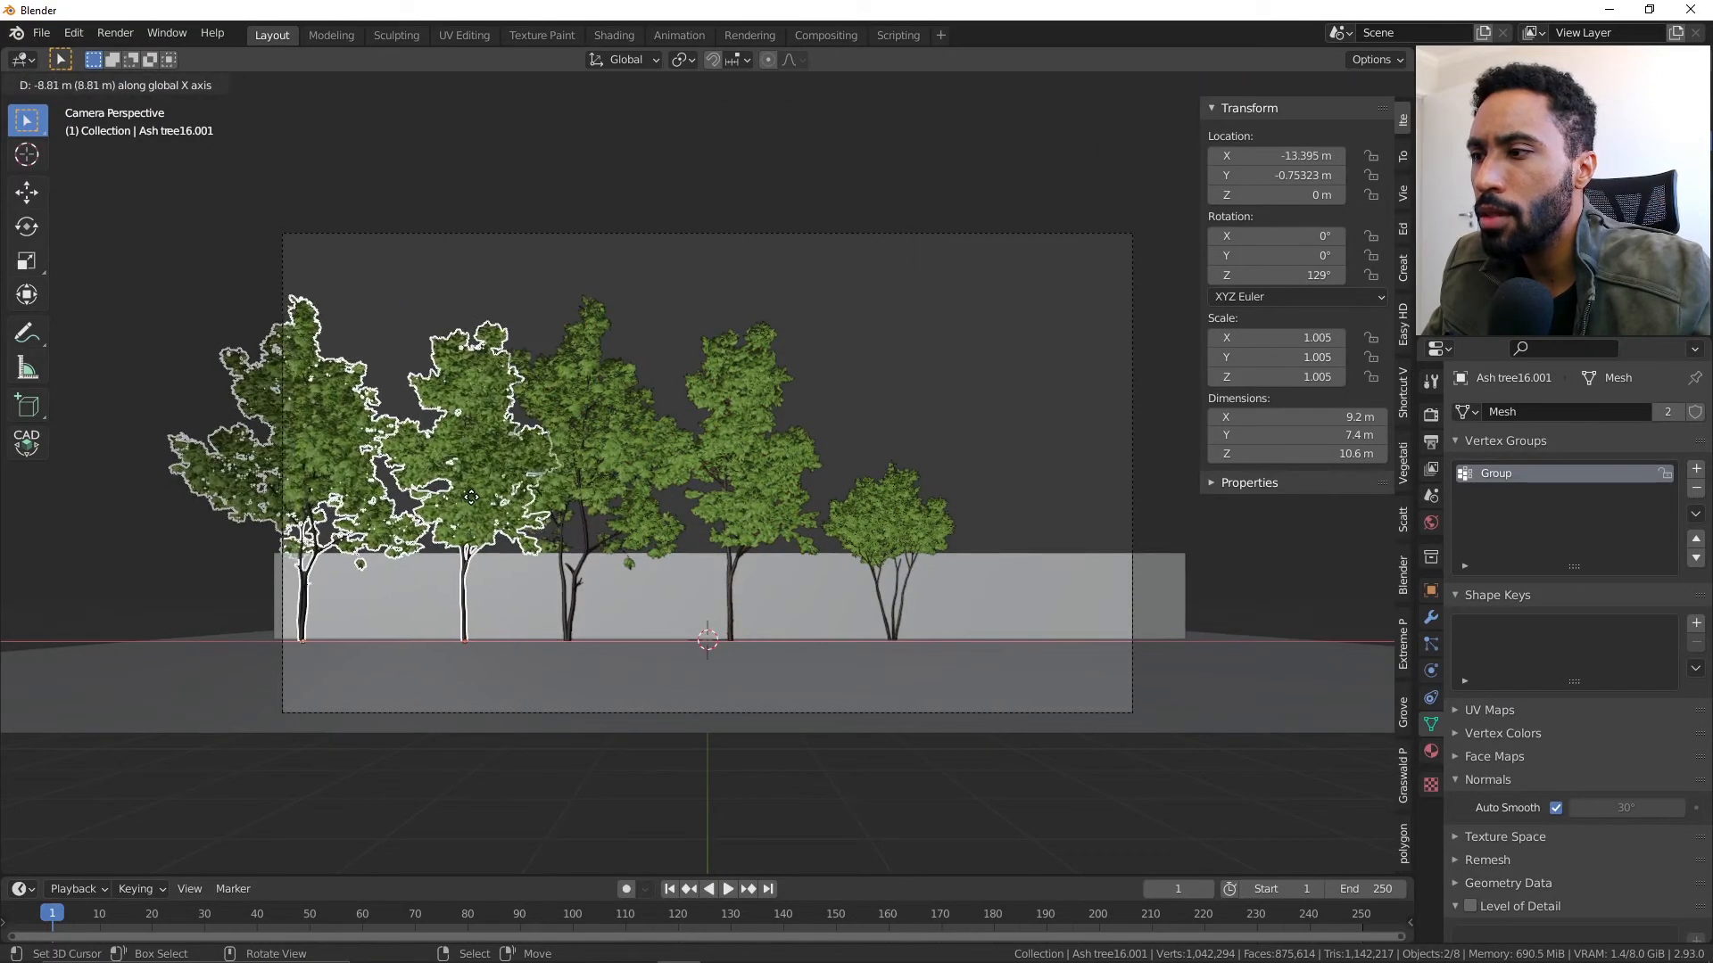
pyautogui.click(473, 509)
# - Make another linked copy of the tree pair about 22 m along positive X, and shift its outer tree closer to its neighbour
pyautogui.hotkey('shift', 'd')
pyautogui.press('x')
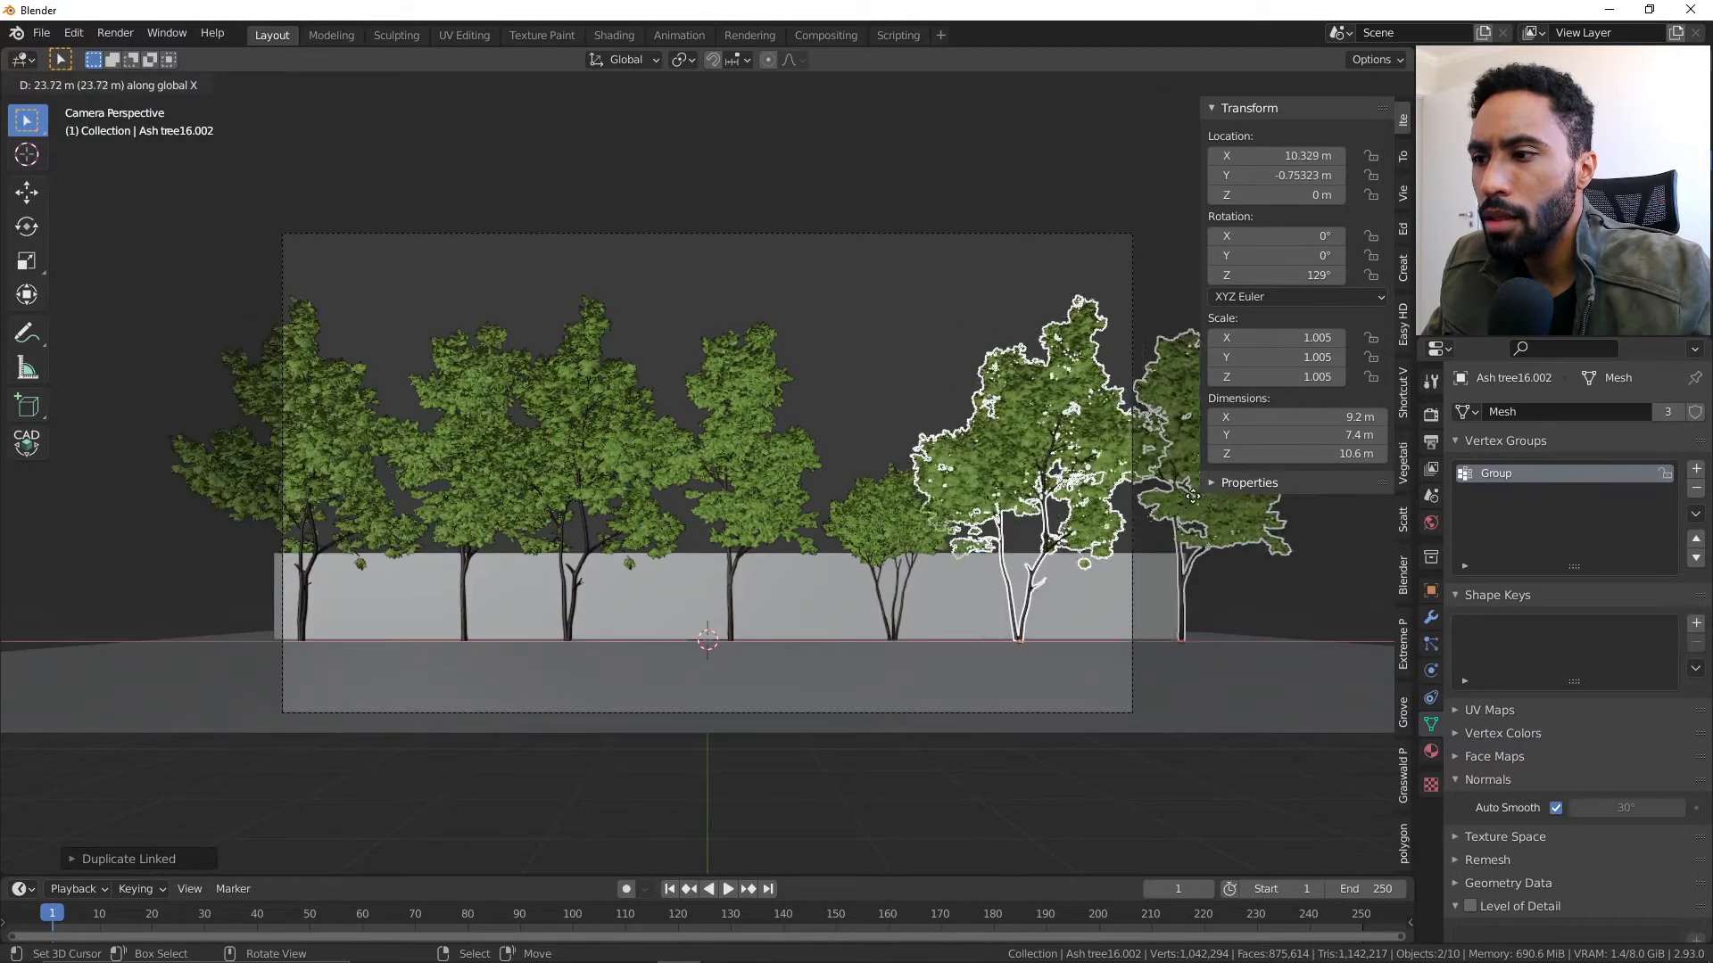
pyautogui.click(1153, 465)
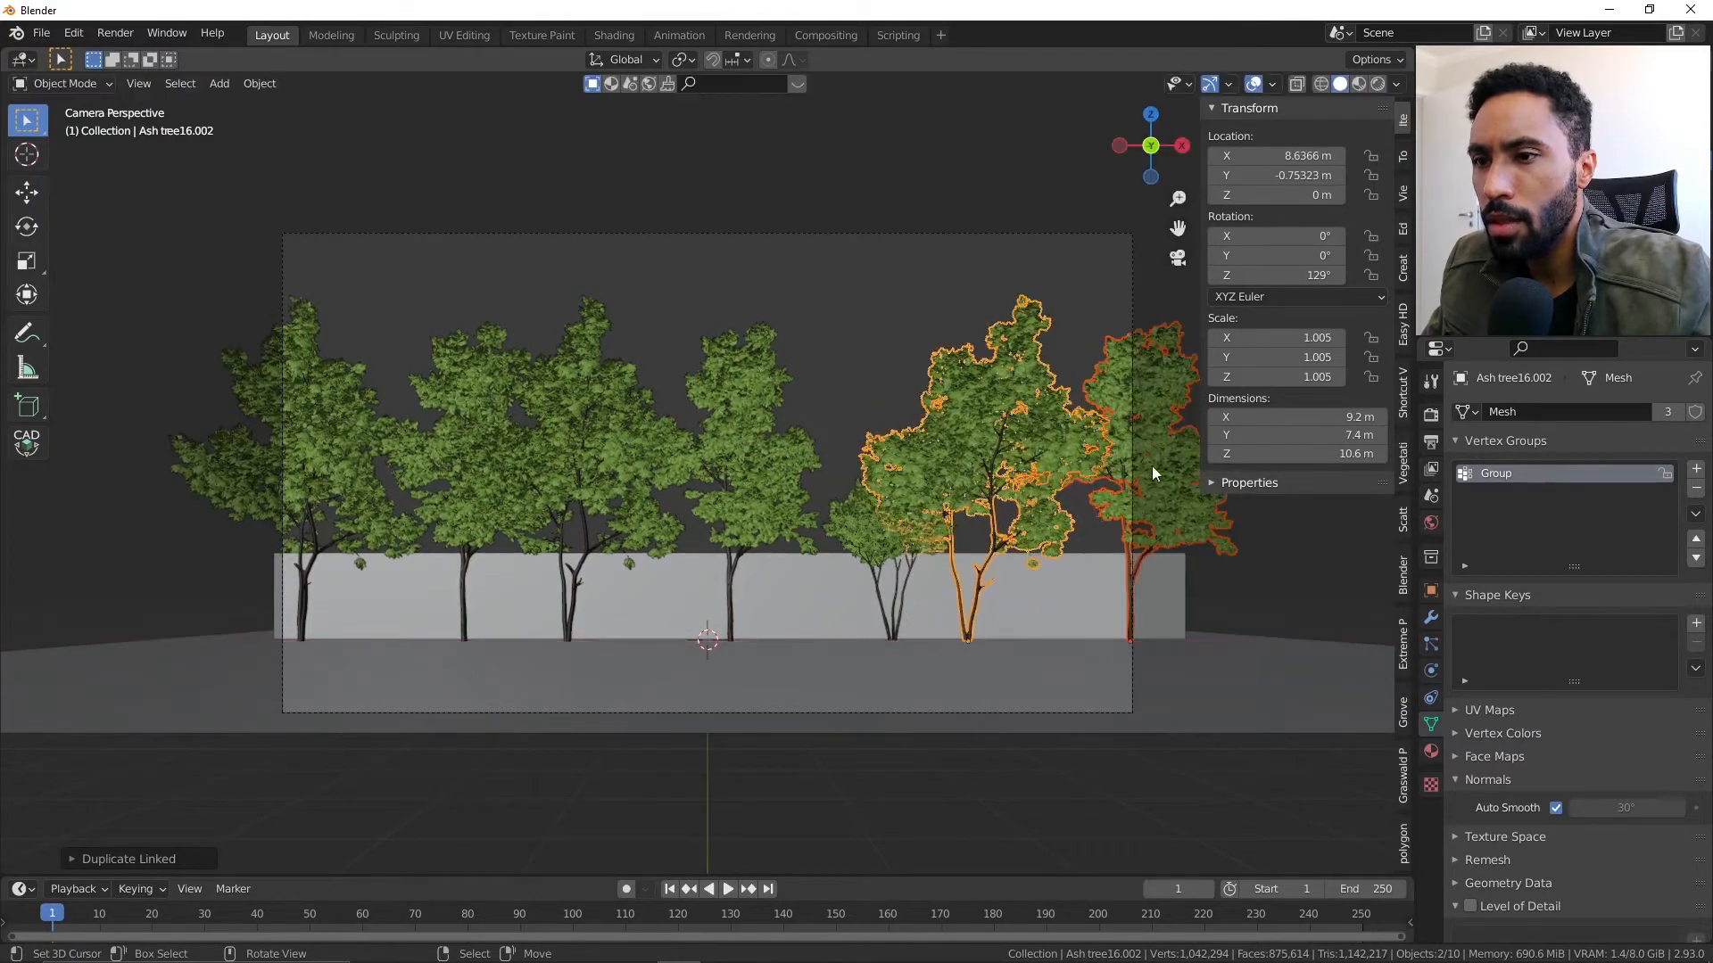
pyautogui.click(1149, 356)
pyautogui.press('g')
pyautogui.press('x')
pyautogui.click(1106, 464)
# - Select all seven trees and randomize them with the vegetation add-on
pyautogui.keyDown('shift'); pyautogui.click(998, 415); pyautogui.keyUp('shift')
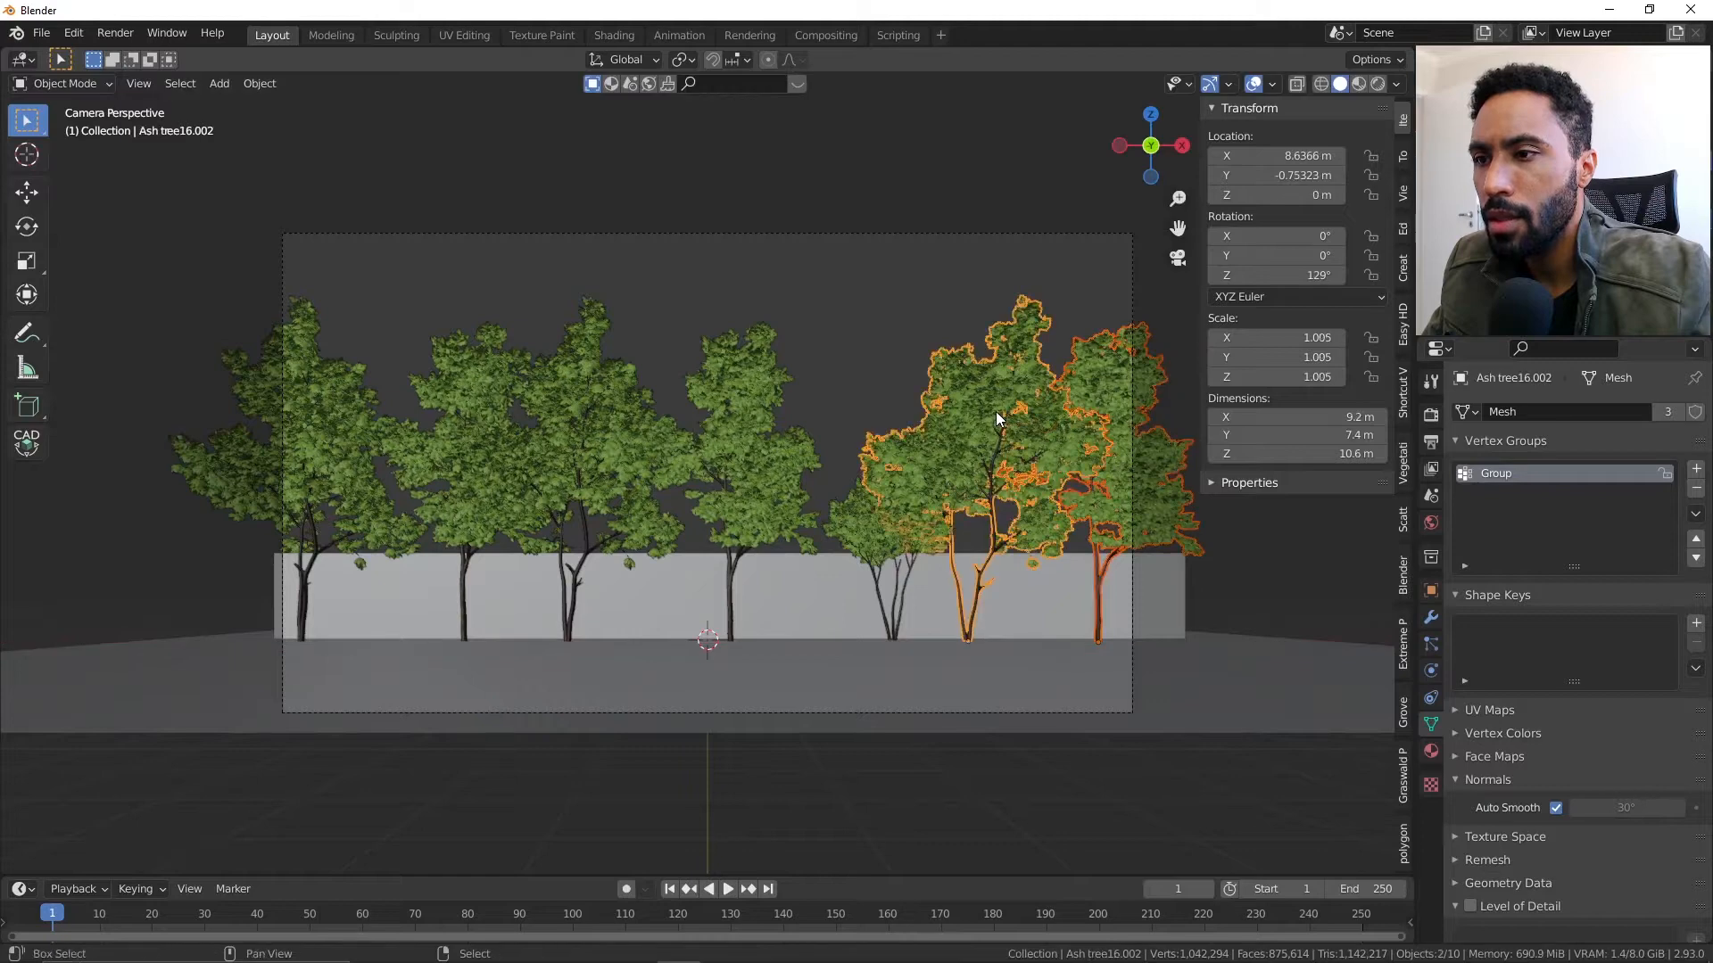
pyautogui.keyDown('shift'); pyautogui.click(586, 401); pyautogui.keyUp('shift')
pyautogui.keyDown('shift'); pyautogui.click(468, 405); pyautogui.keyUp('shift')
pyautogui.keyDown('shift'); pyautogui.click(319, 405); pyautogui.keyUp('shift')
pyautogui.keyDown('shift'); pyautogui.click(799, 455); pyautogui.keyUp('shift')
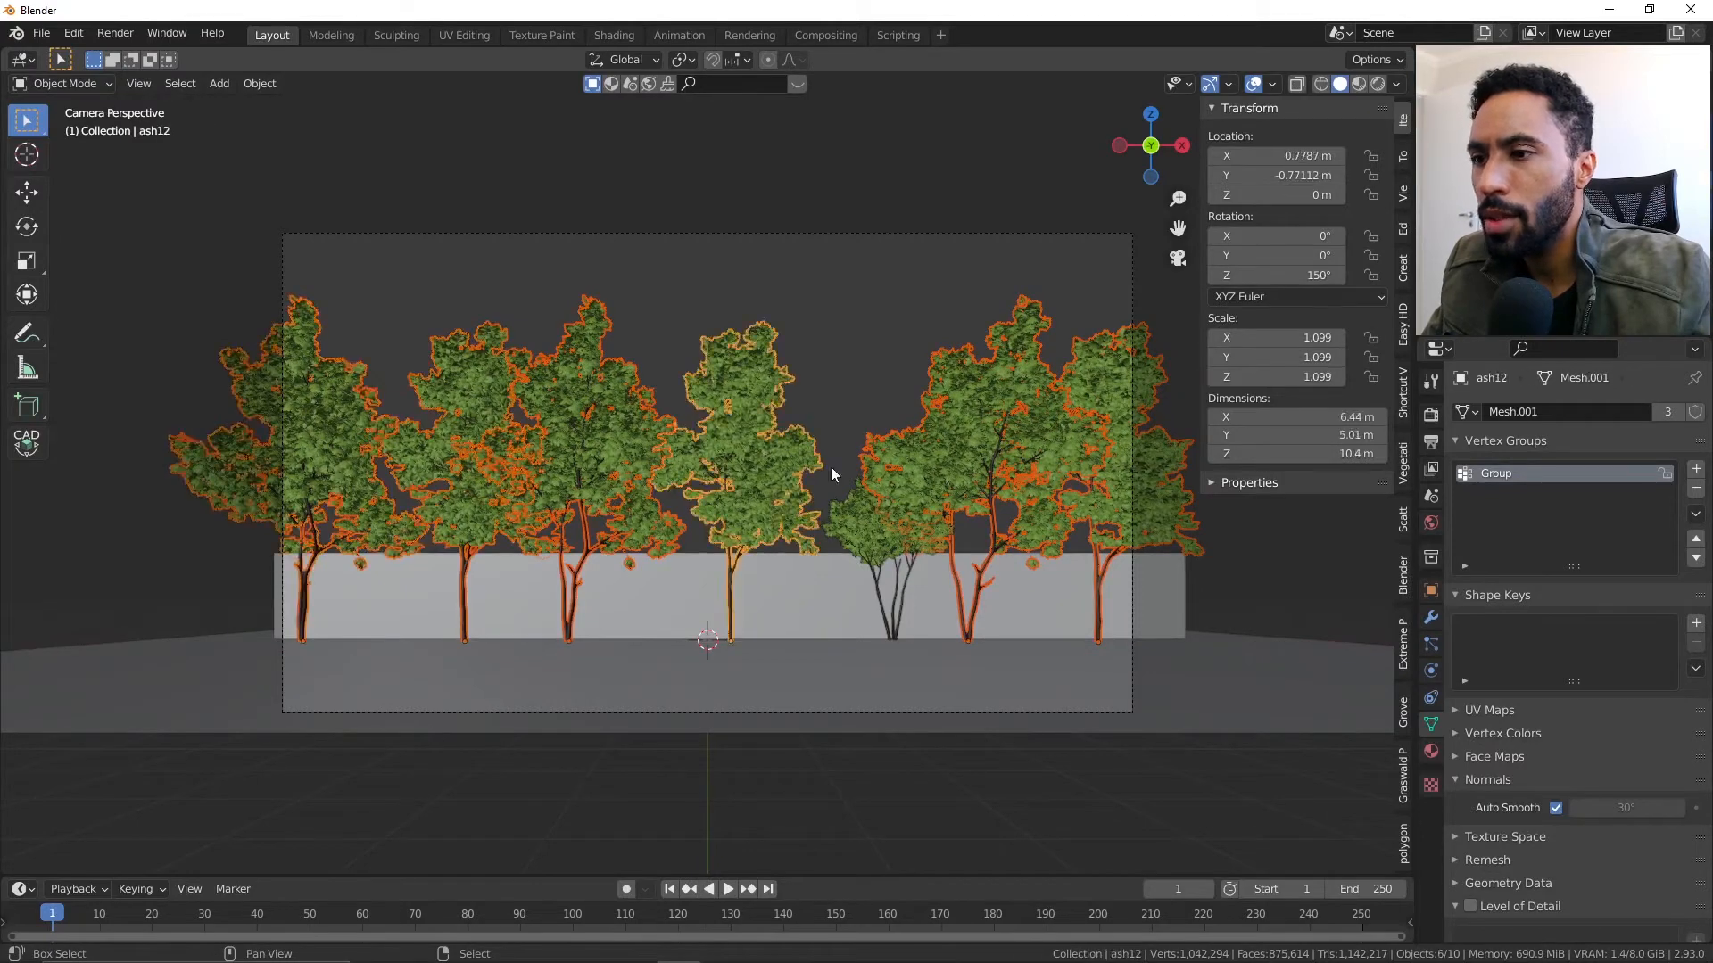
pyautogui.keyDown('shift'); pyautogui.click(874, 537); pyautogui.keyUp('shift')
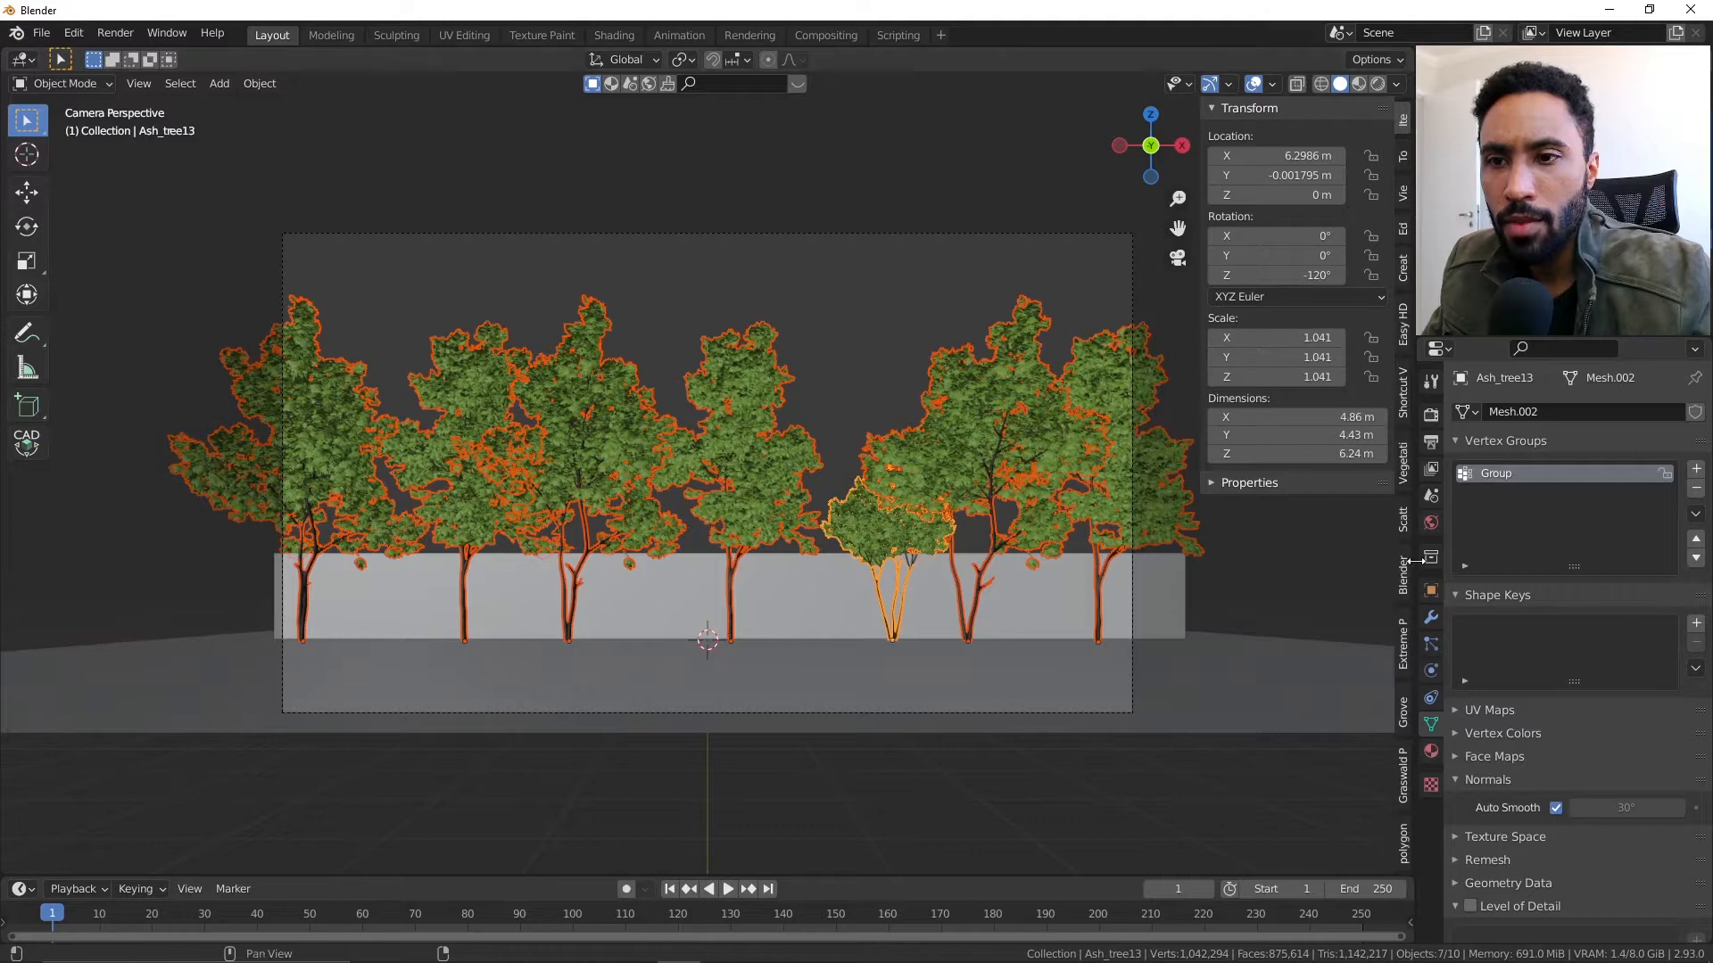
pyautogui.click(1403, 455)
pyautogui.click(1275, 422)
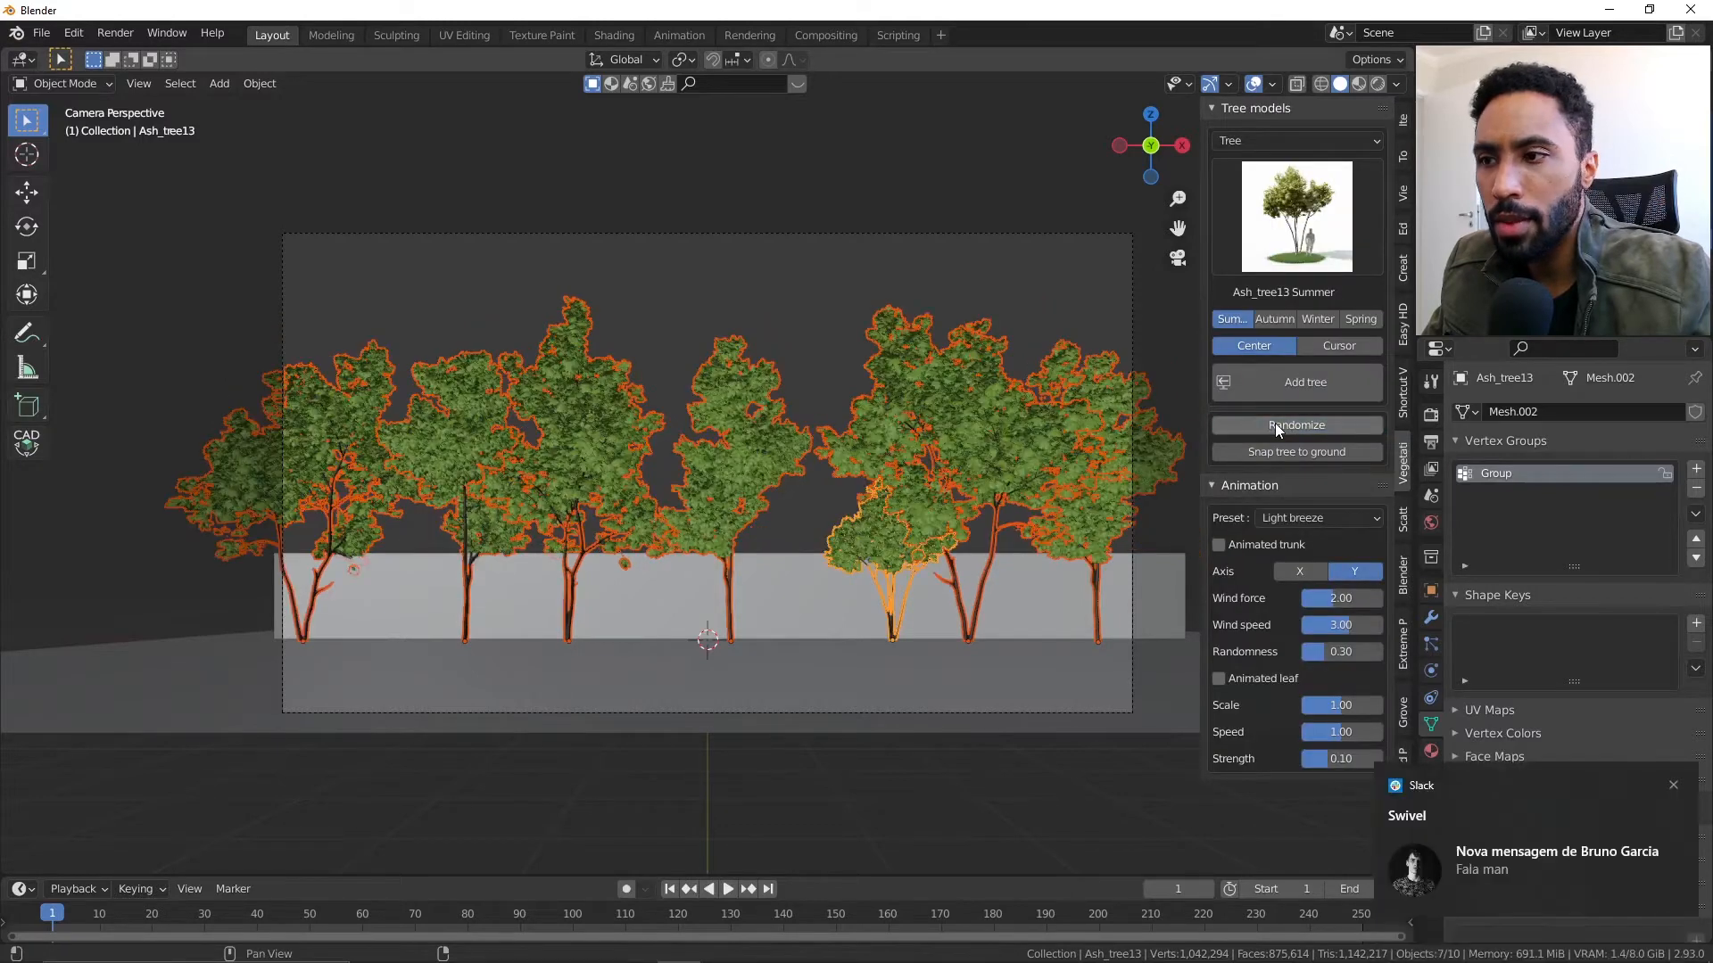
# - Move the small tree along negative X into the gap beside the middle tree, and clear the selection
pyautogui.click(929, 596)
pyautogui.rightClick(898, 586)
pyautogui.press('g')
pyautogui.press('x')
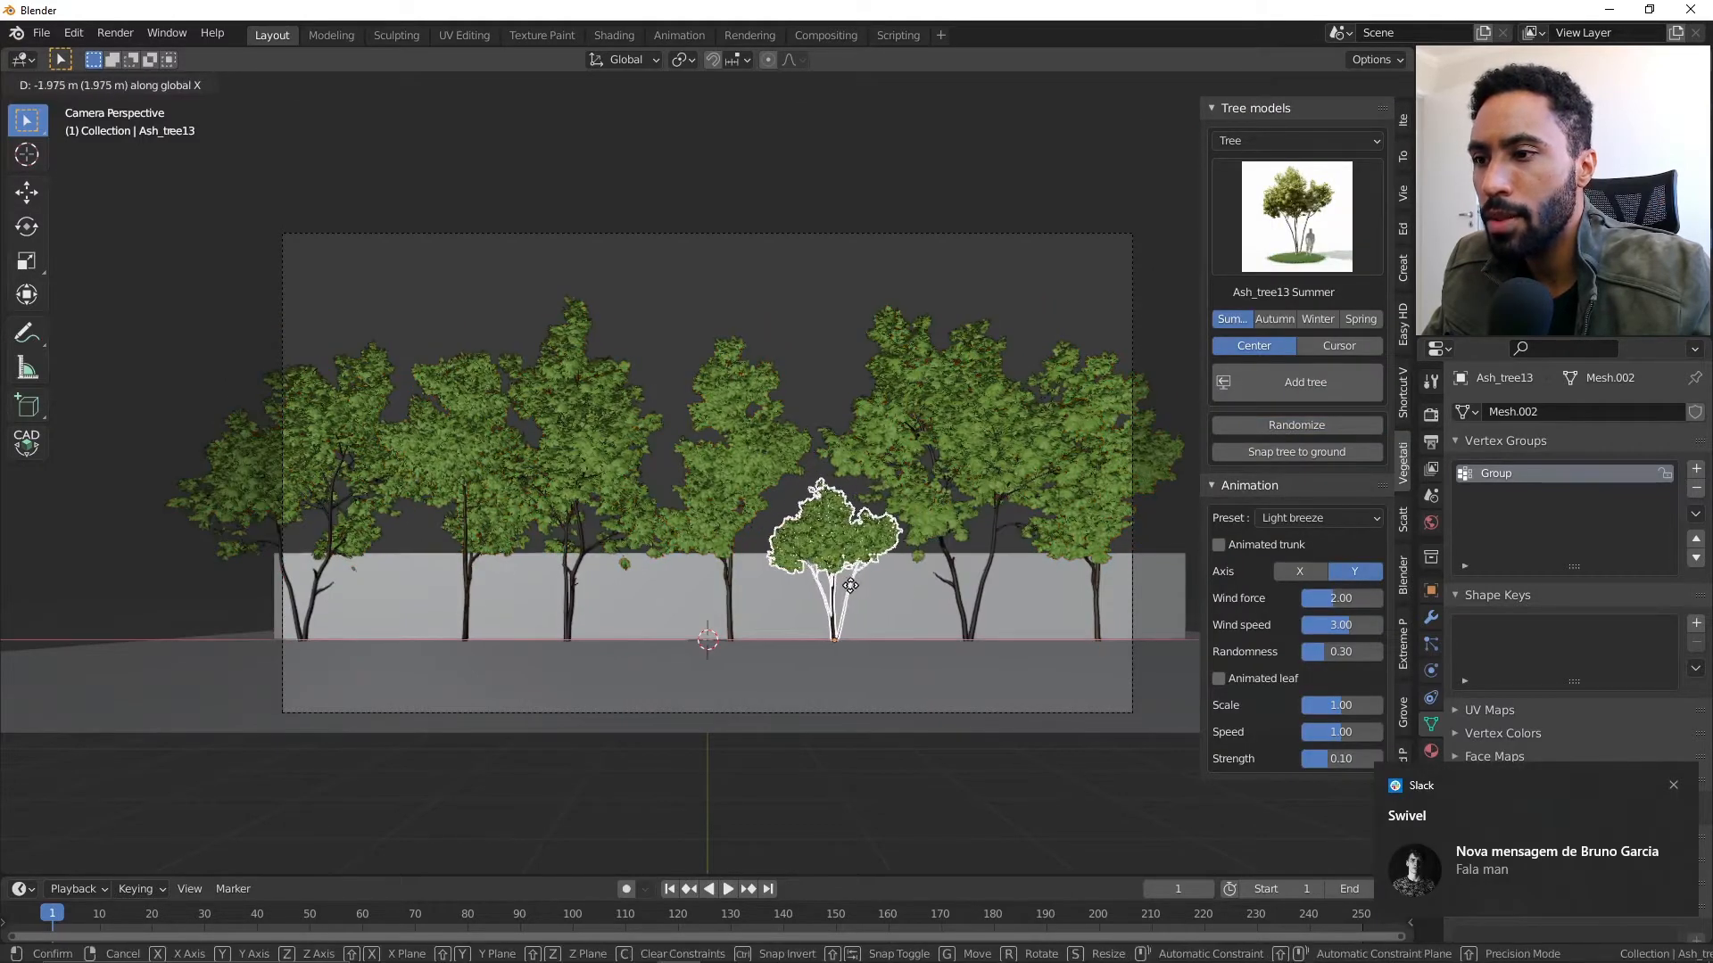
pyautogui.click(849, 584)
pyautogui.hotkey('alt', 'a')
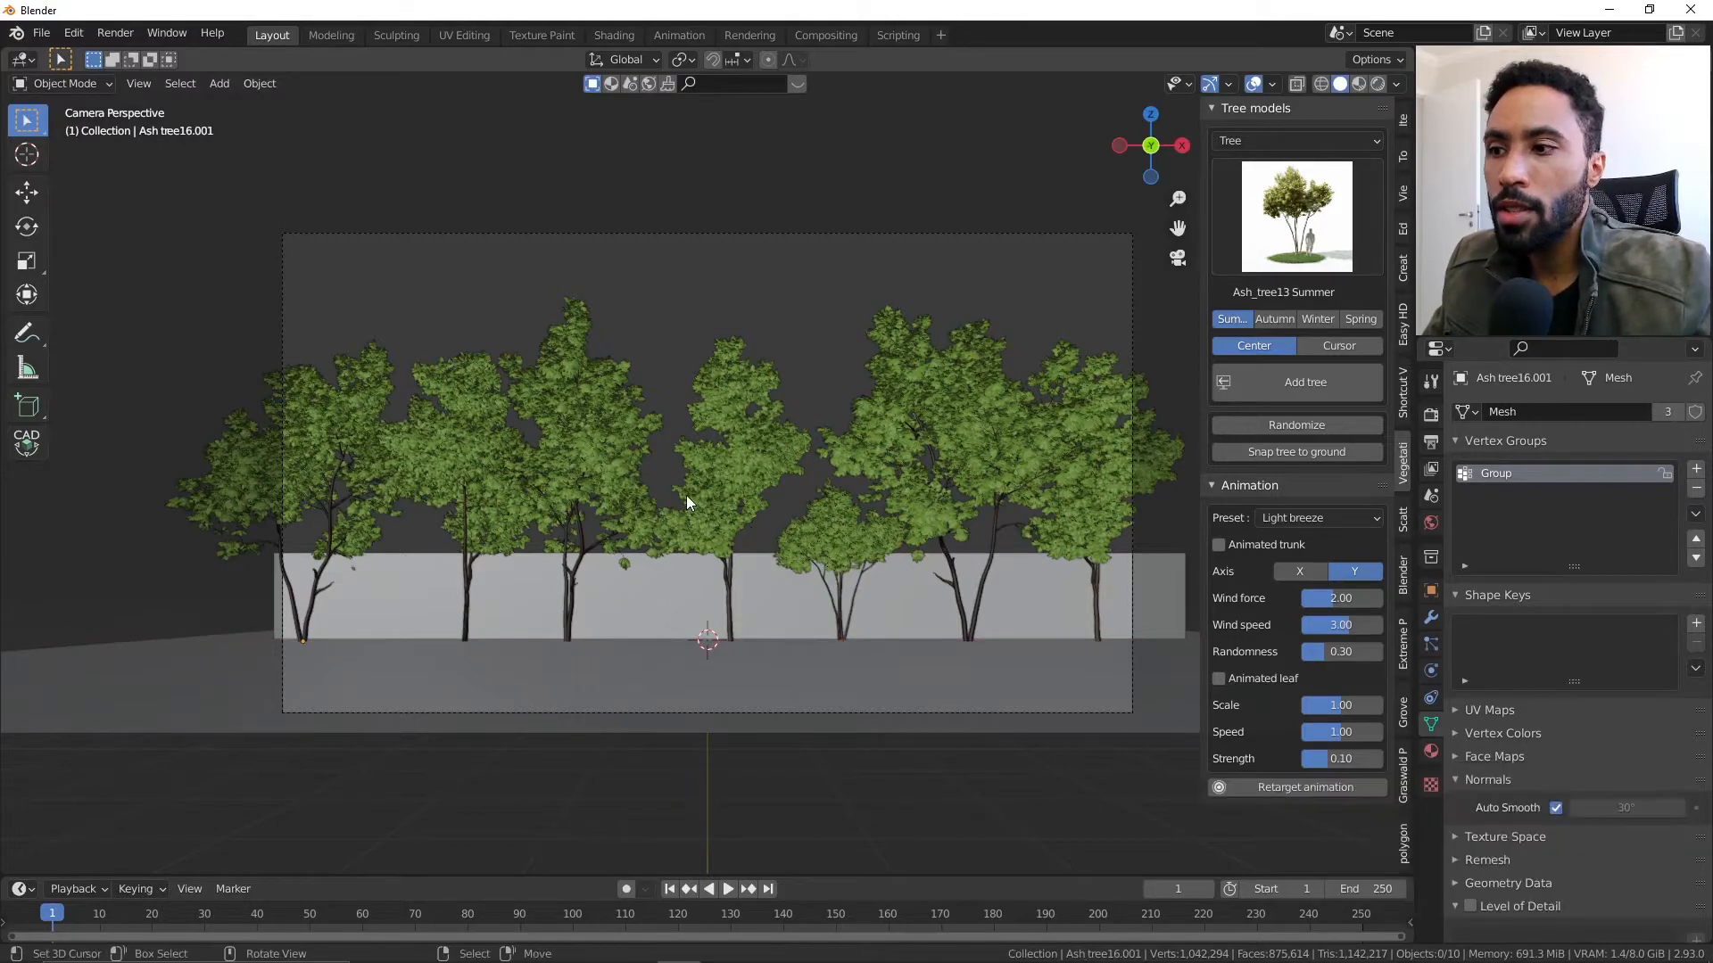
# - Shift the tallest tree about 0.4 m along X toward the middle tree
pyautogui.rightClick(527, 477)
pyautogui.press('g')
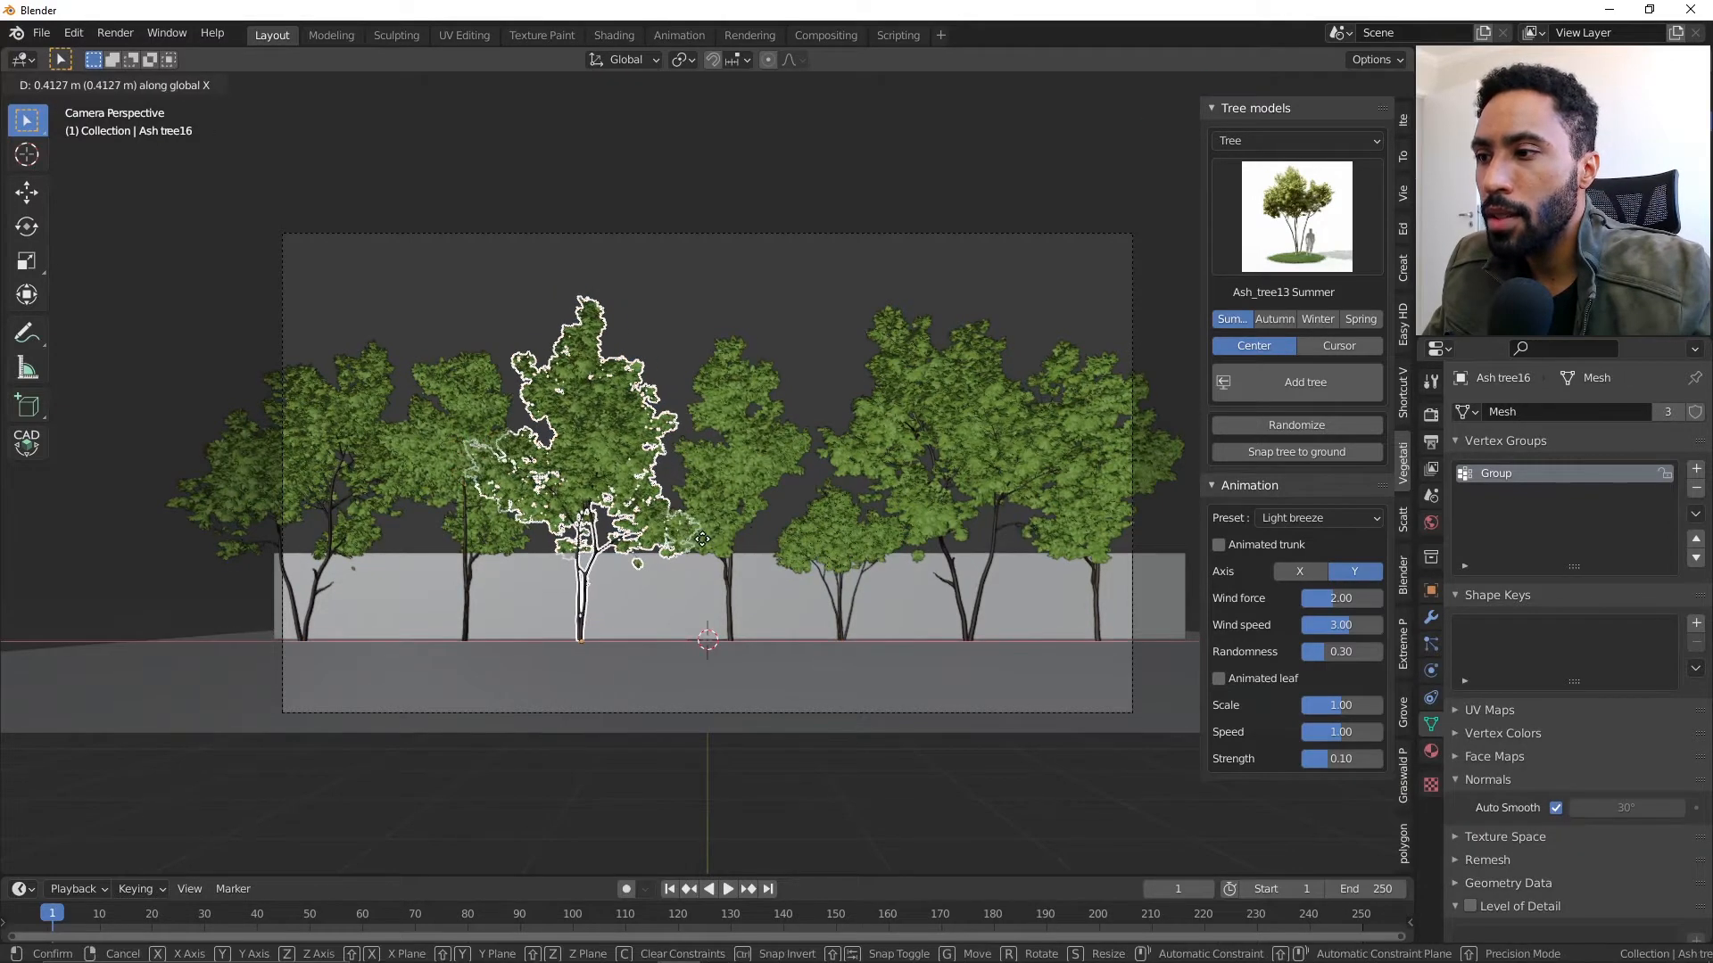
pyautogui.click(546, 548)
# - Rotate the slender tree second from the negative X end around the global Z axis
pyautogui.rightClick(477, 446)
pyautogui.press('r')
pyautogui.press('z')
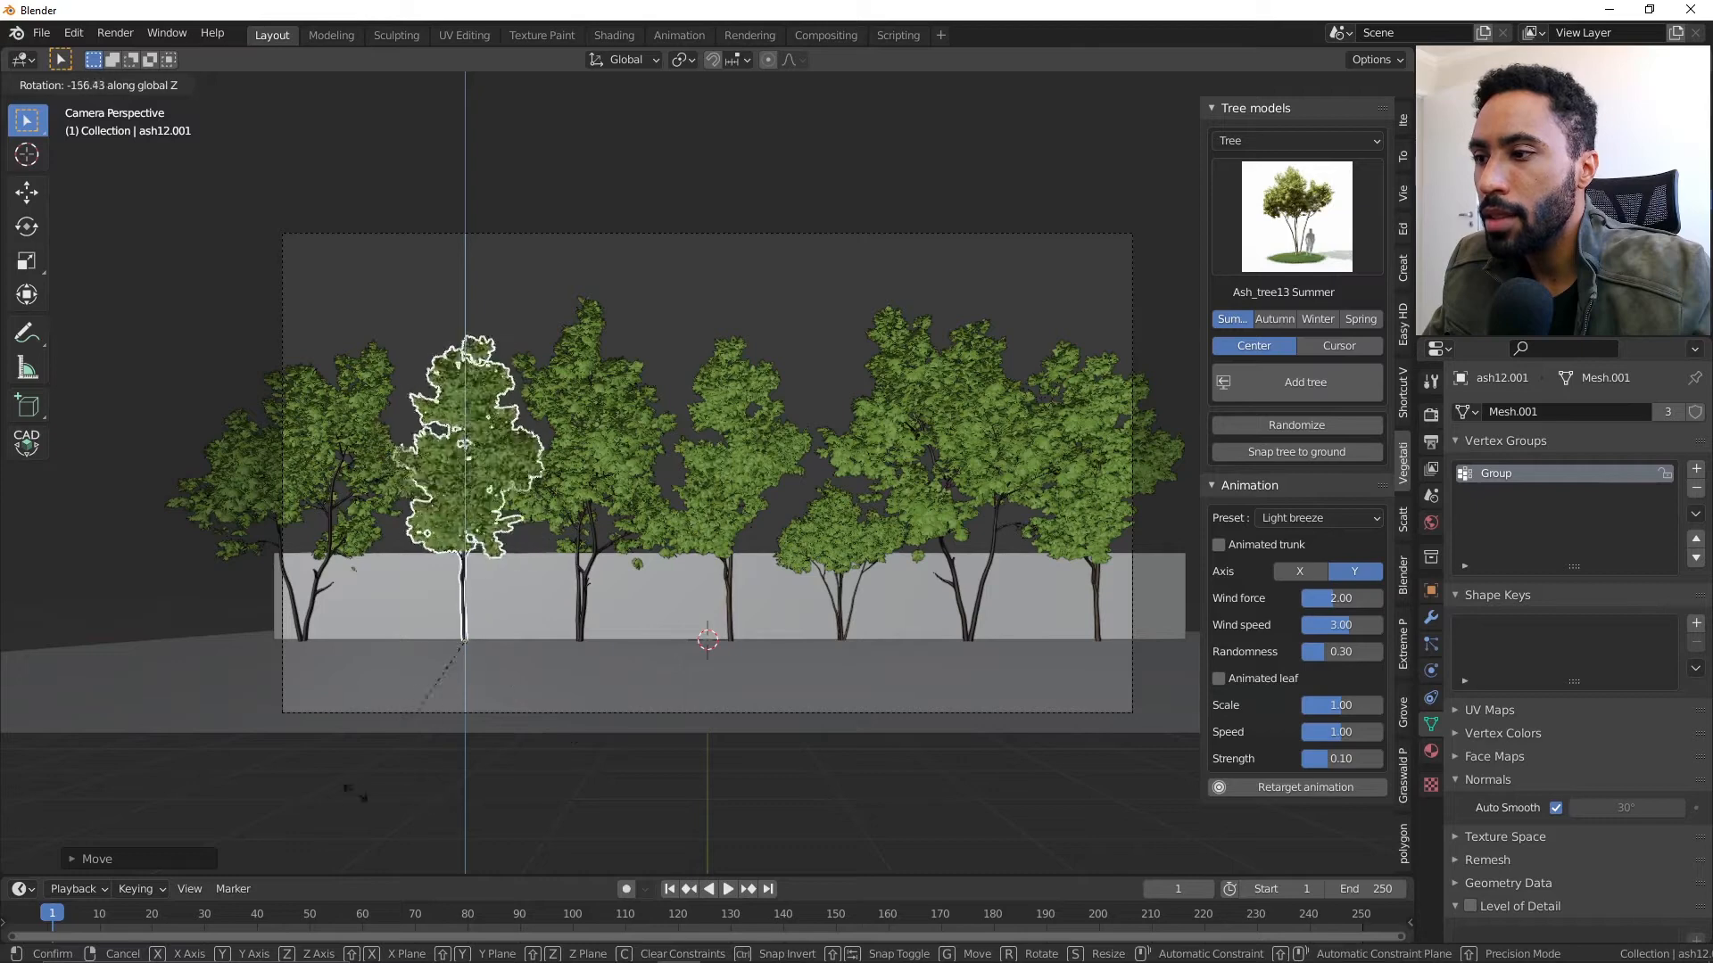
pyautogui.click(339, 667)
# - Move the outermost tree at the negative X end inward along X, and clear the selection
pyautogui.rightClick(347, 558)
pyautogui.press('g')
pyautogui.press('x')
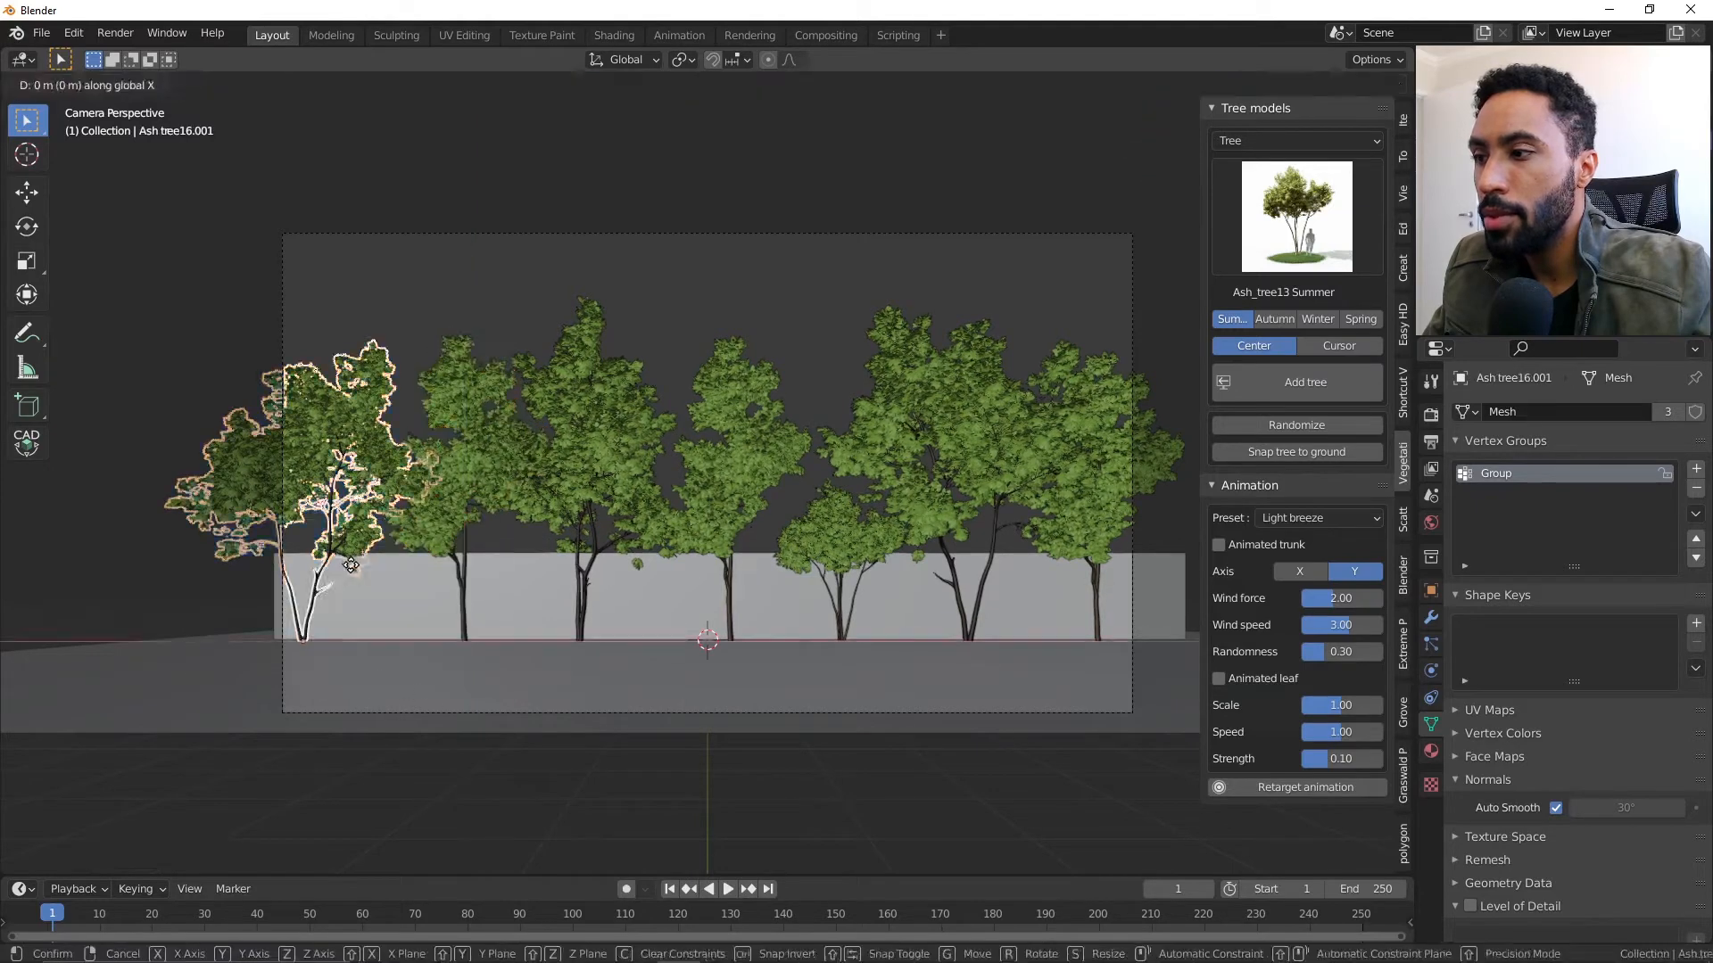
pyautogui.click(396, 578)
pyautogui.hotkey('alt', 'a')
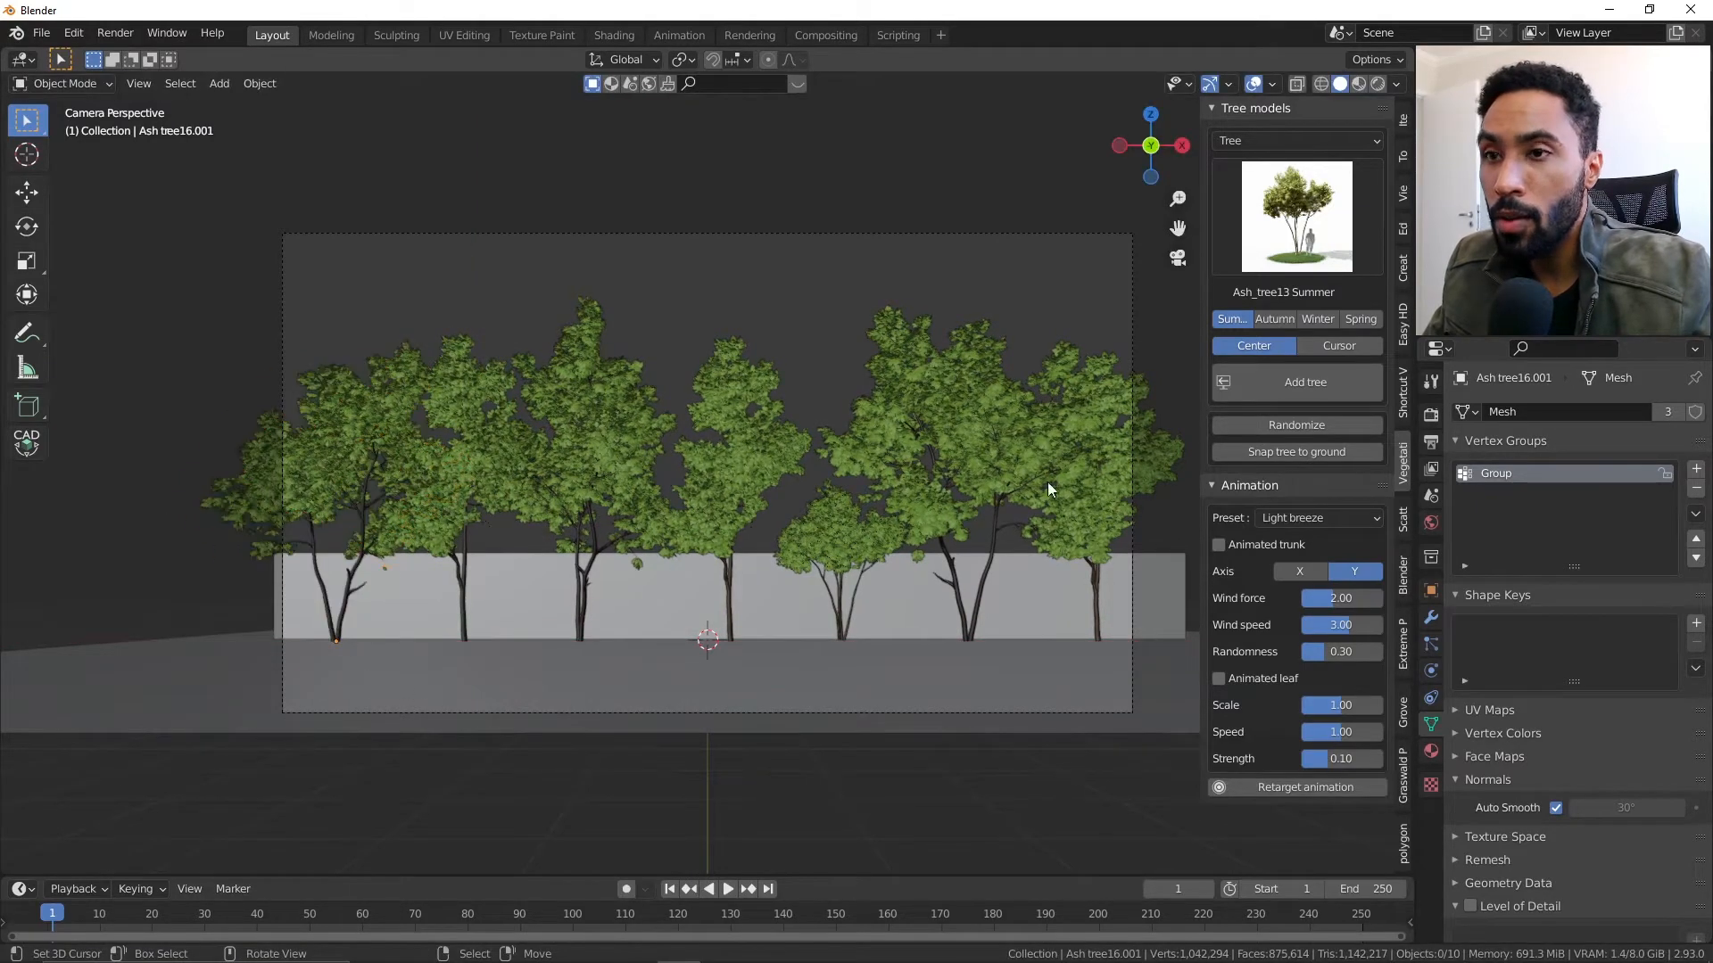
# - Switch the plant library category to Garden_plant, and check its plants against the garden reference photo
pyautogui.click(1296, 216)
pyautogui.click(1290, 135)
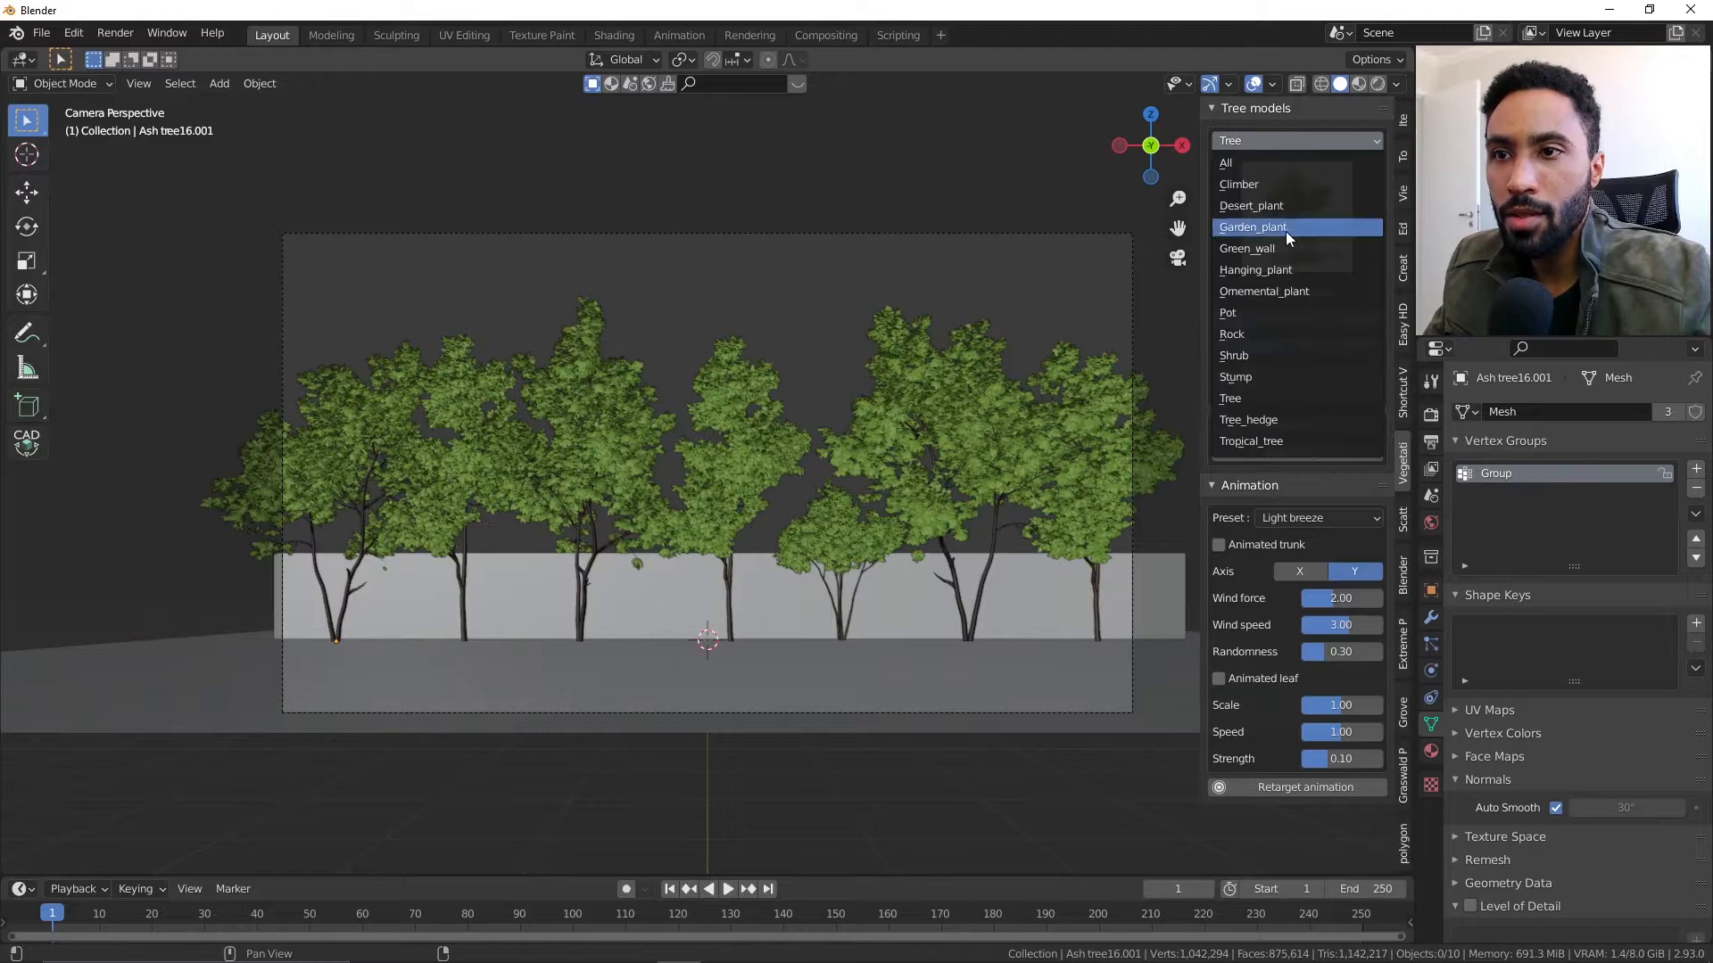
pyautogui.click(1317, 230)
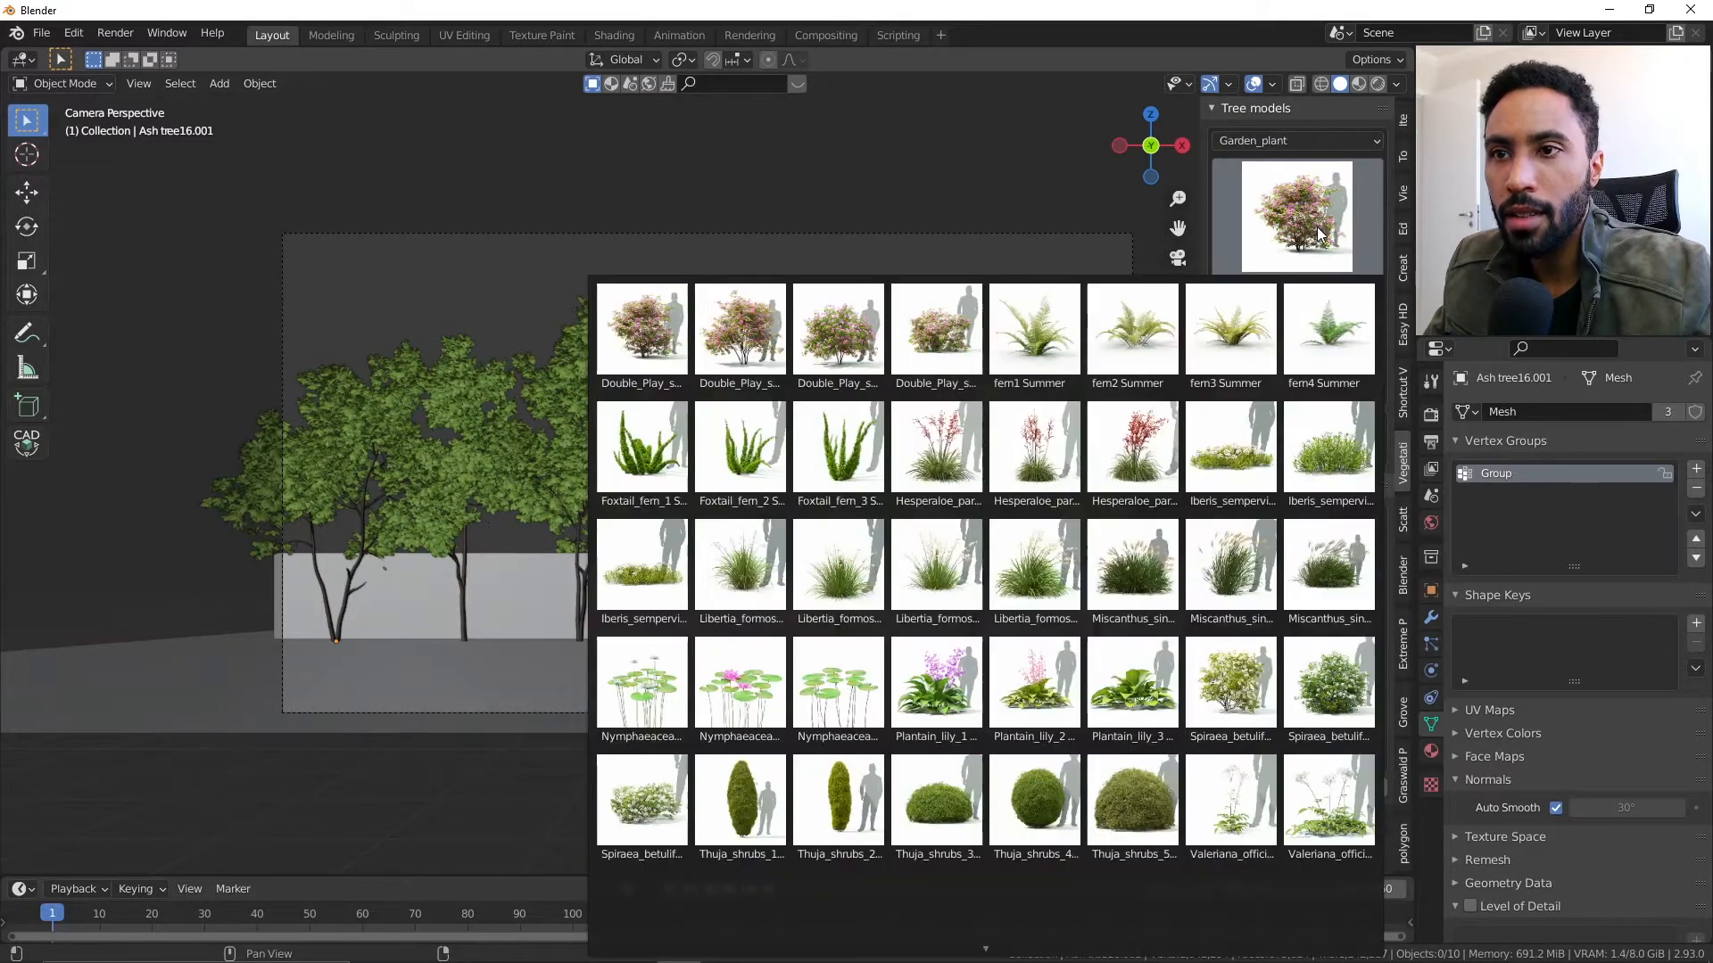
pyautogui.hotkey('alt', 'Tab')
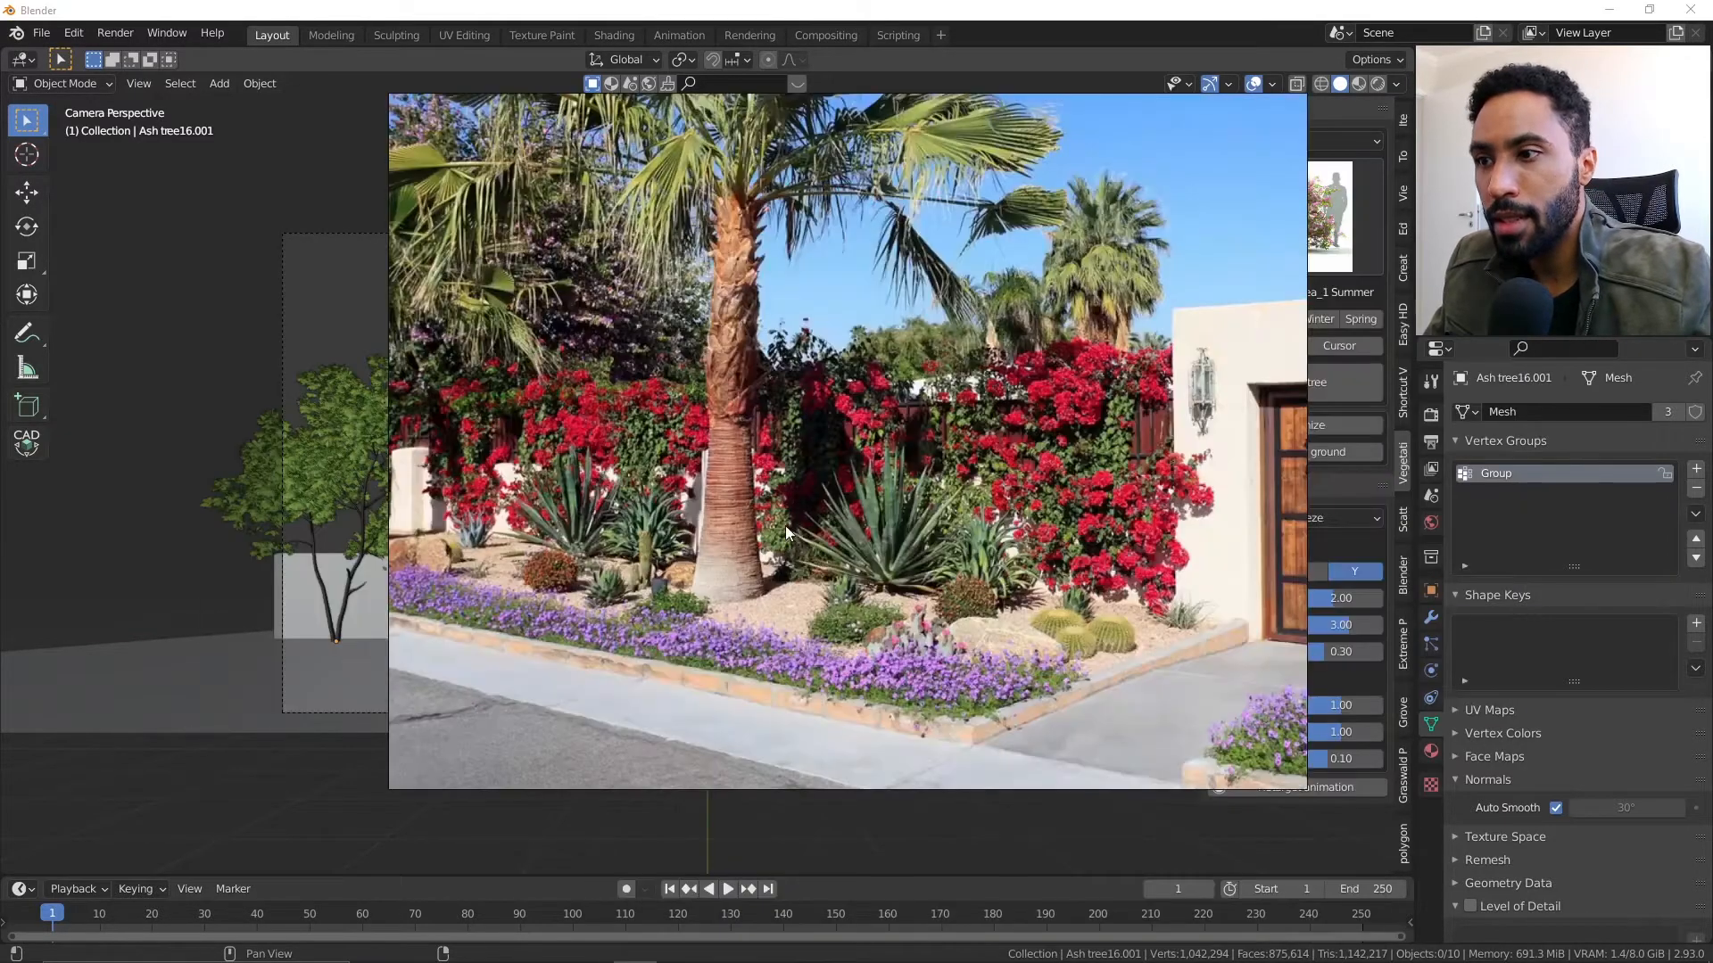
pyautogui.hotkey('alt', 'Tab')
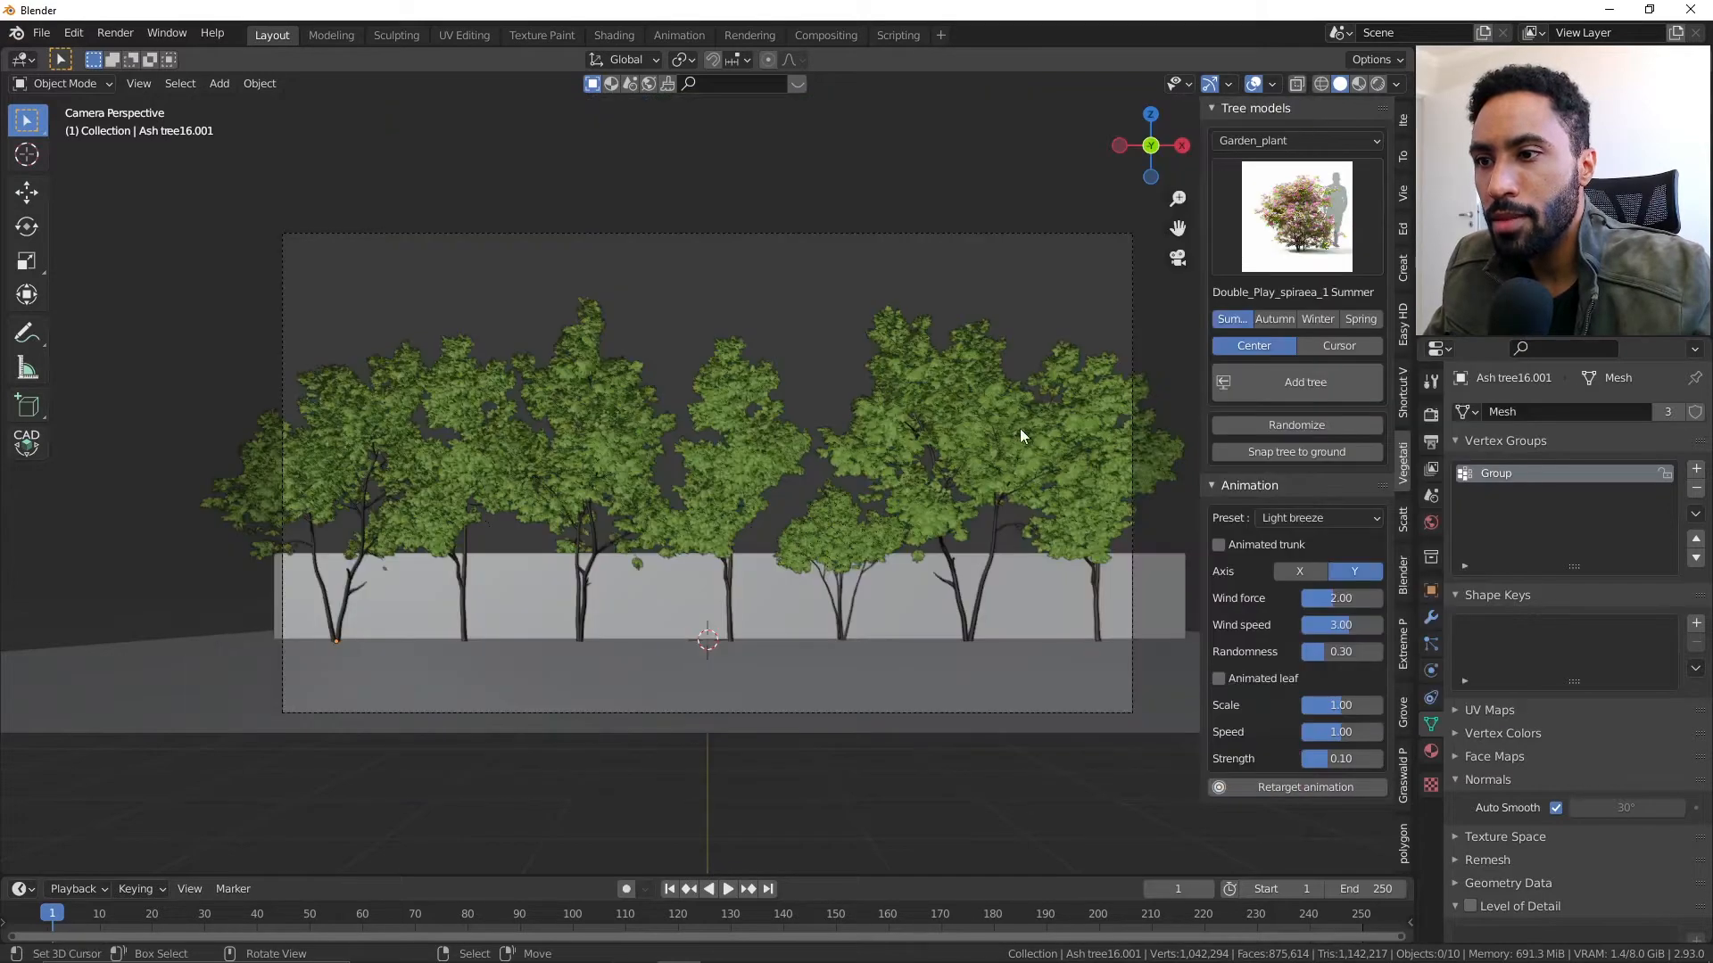
# - Add the Double_Play_spiraea_1 Summer plant at the centre, and move it along Y into the open ground in front of the trees
pyautogui.click(1252, 239)
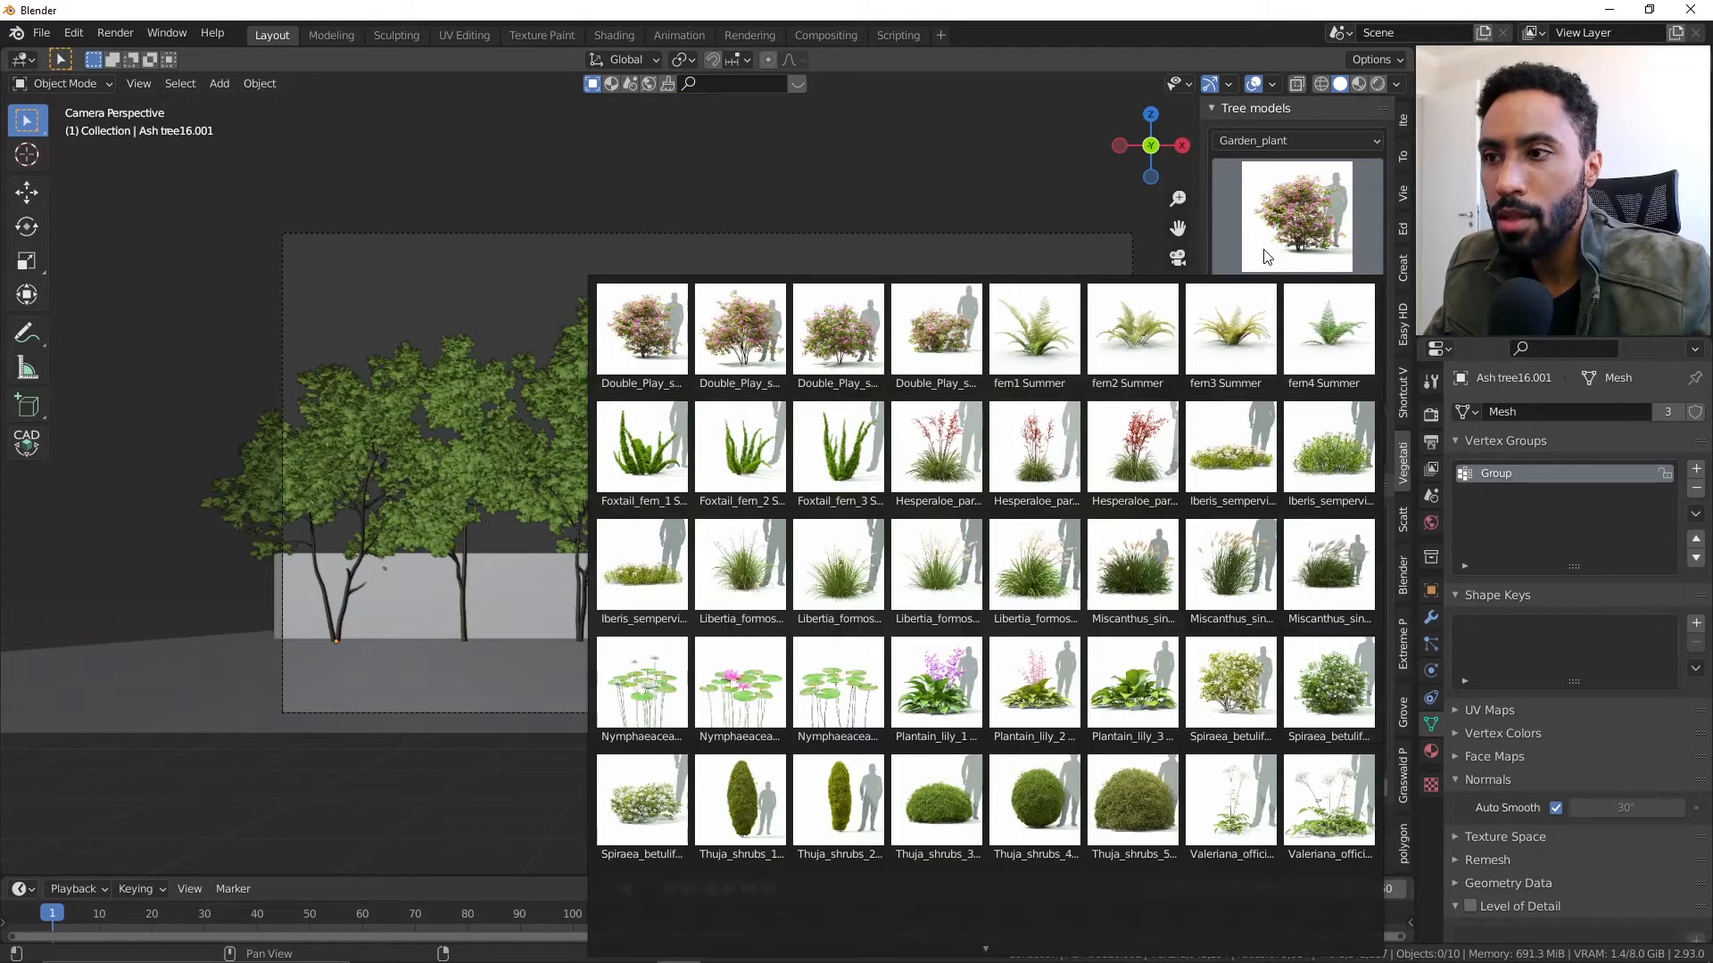
pyautogui.click(642, 341)
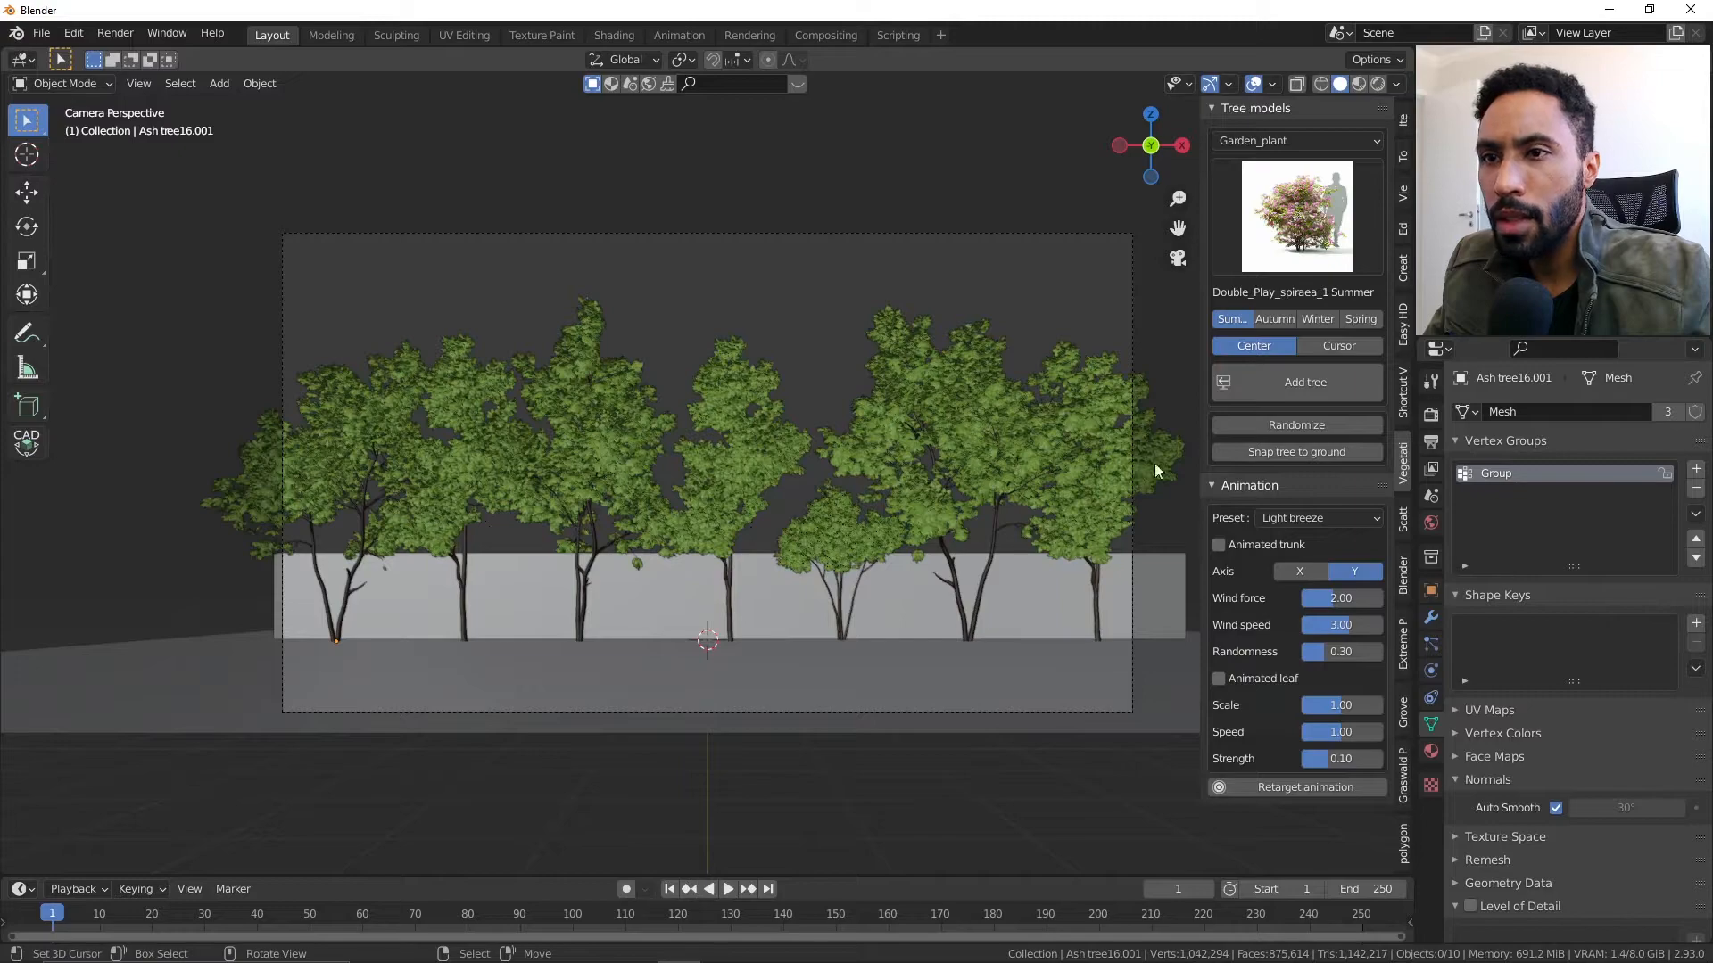
pyautogui.click(1281, 396)
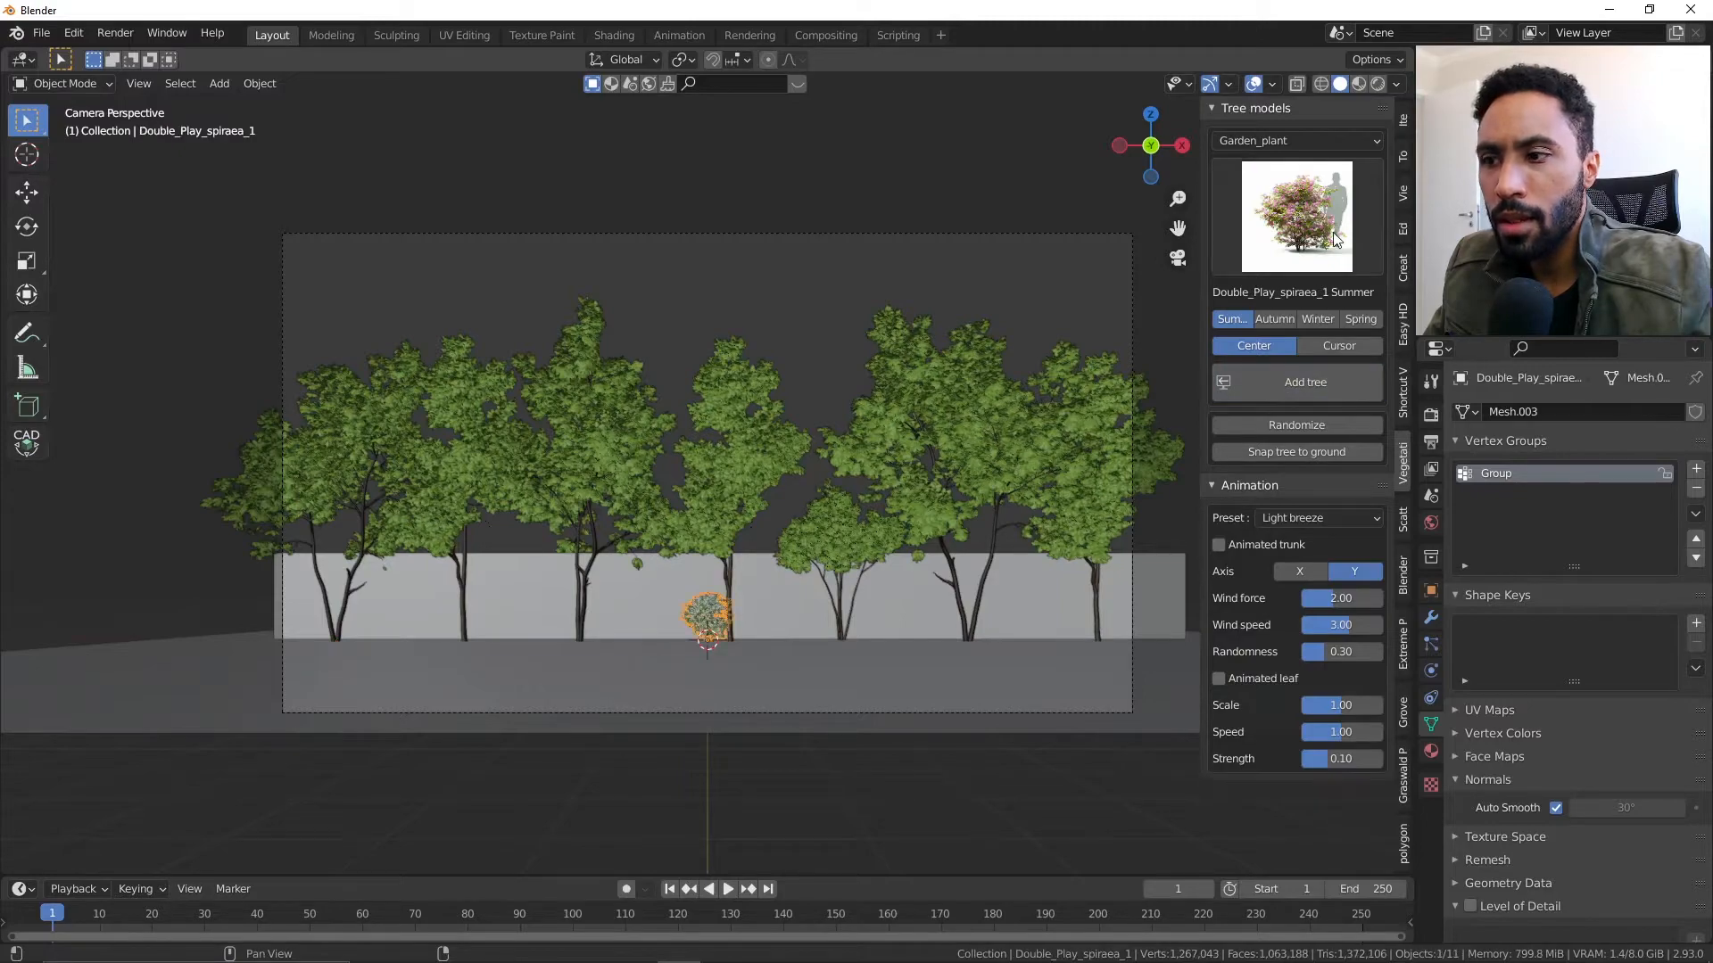
pyautogui.press('KP_Decimal')
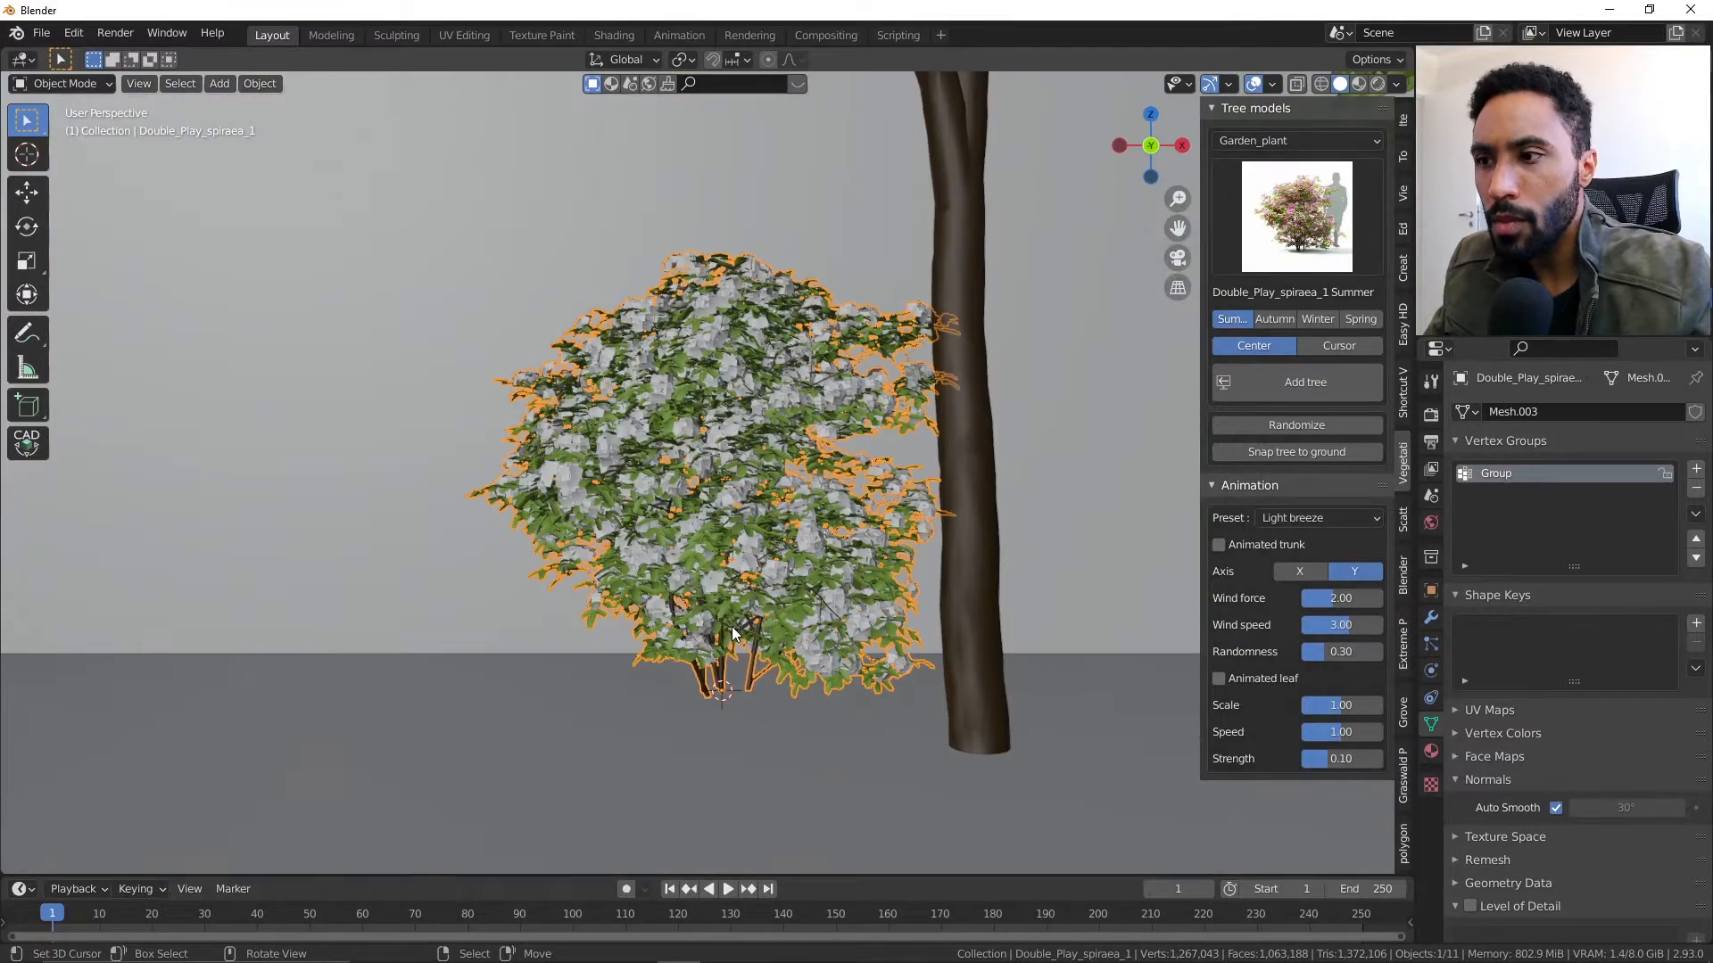
pyautogui.scroll(-9, 732, 626)
pyautogui.moveTo(715, 486); pyautogui.dragTo(763, 535, button='middle')
pyautogui.press('g')
pyautogui.press('y')
pyautogui.click(847, 656)
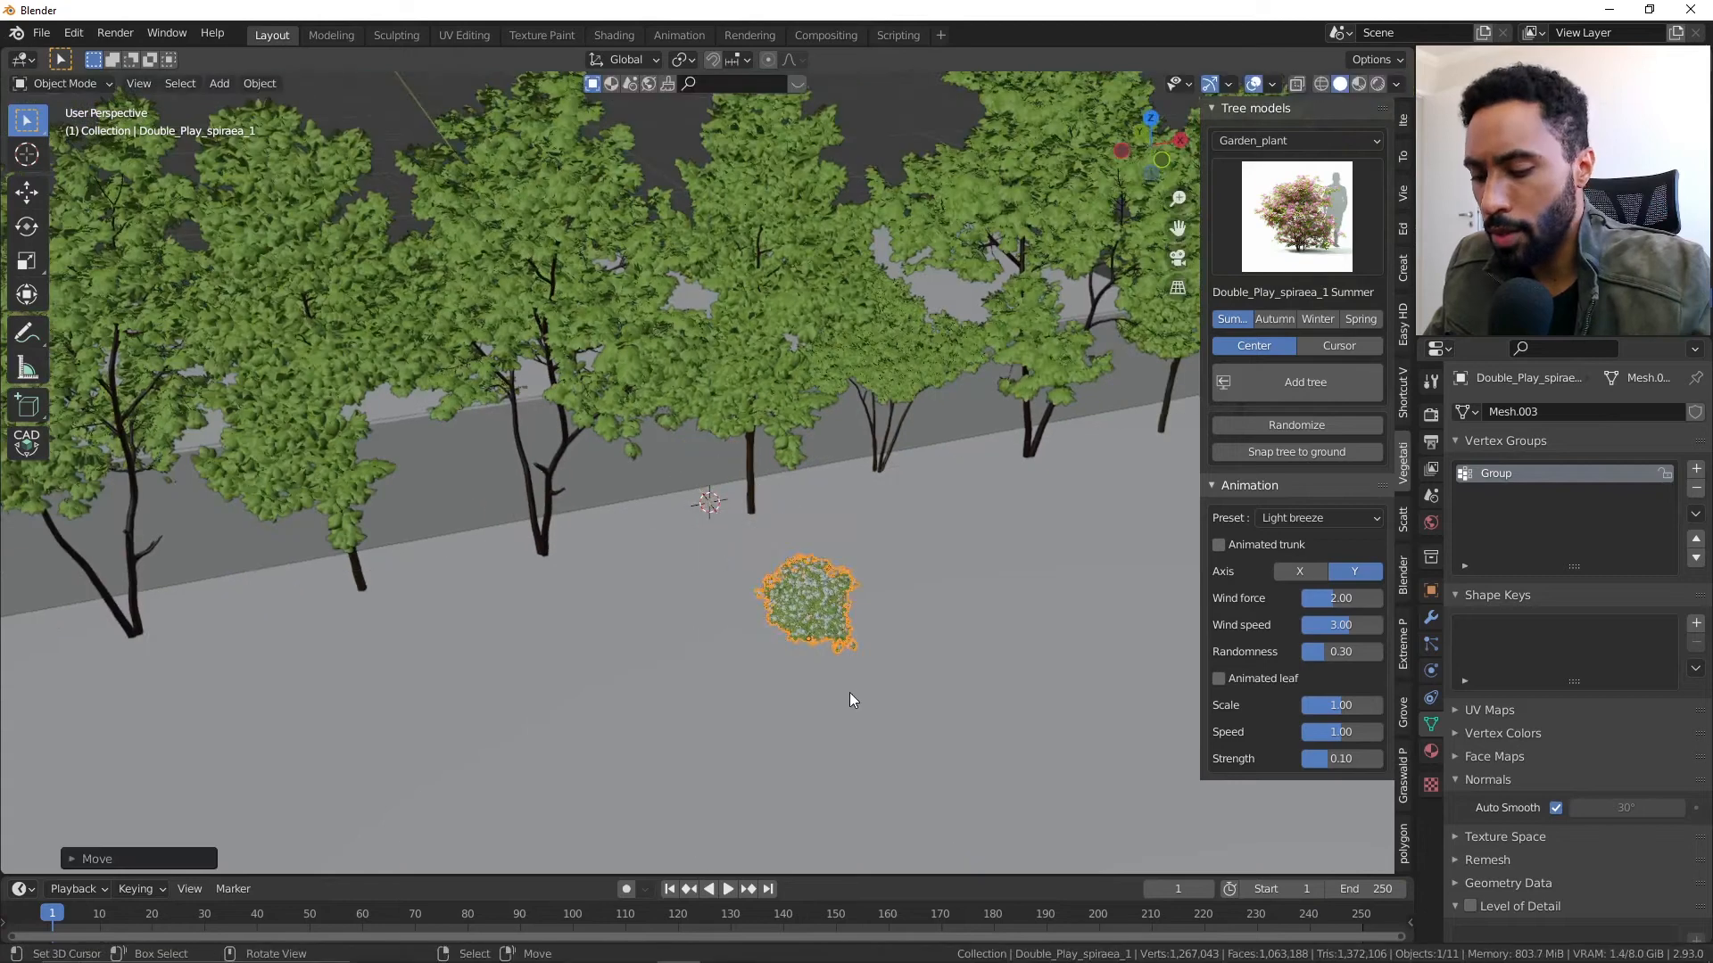
# - Move the spiraea shrub into a new collection named Collection 2, and clear the selection
pyautogui.press('m')
pyautogui.click(849, 693)
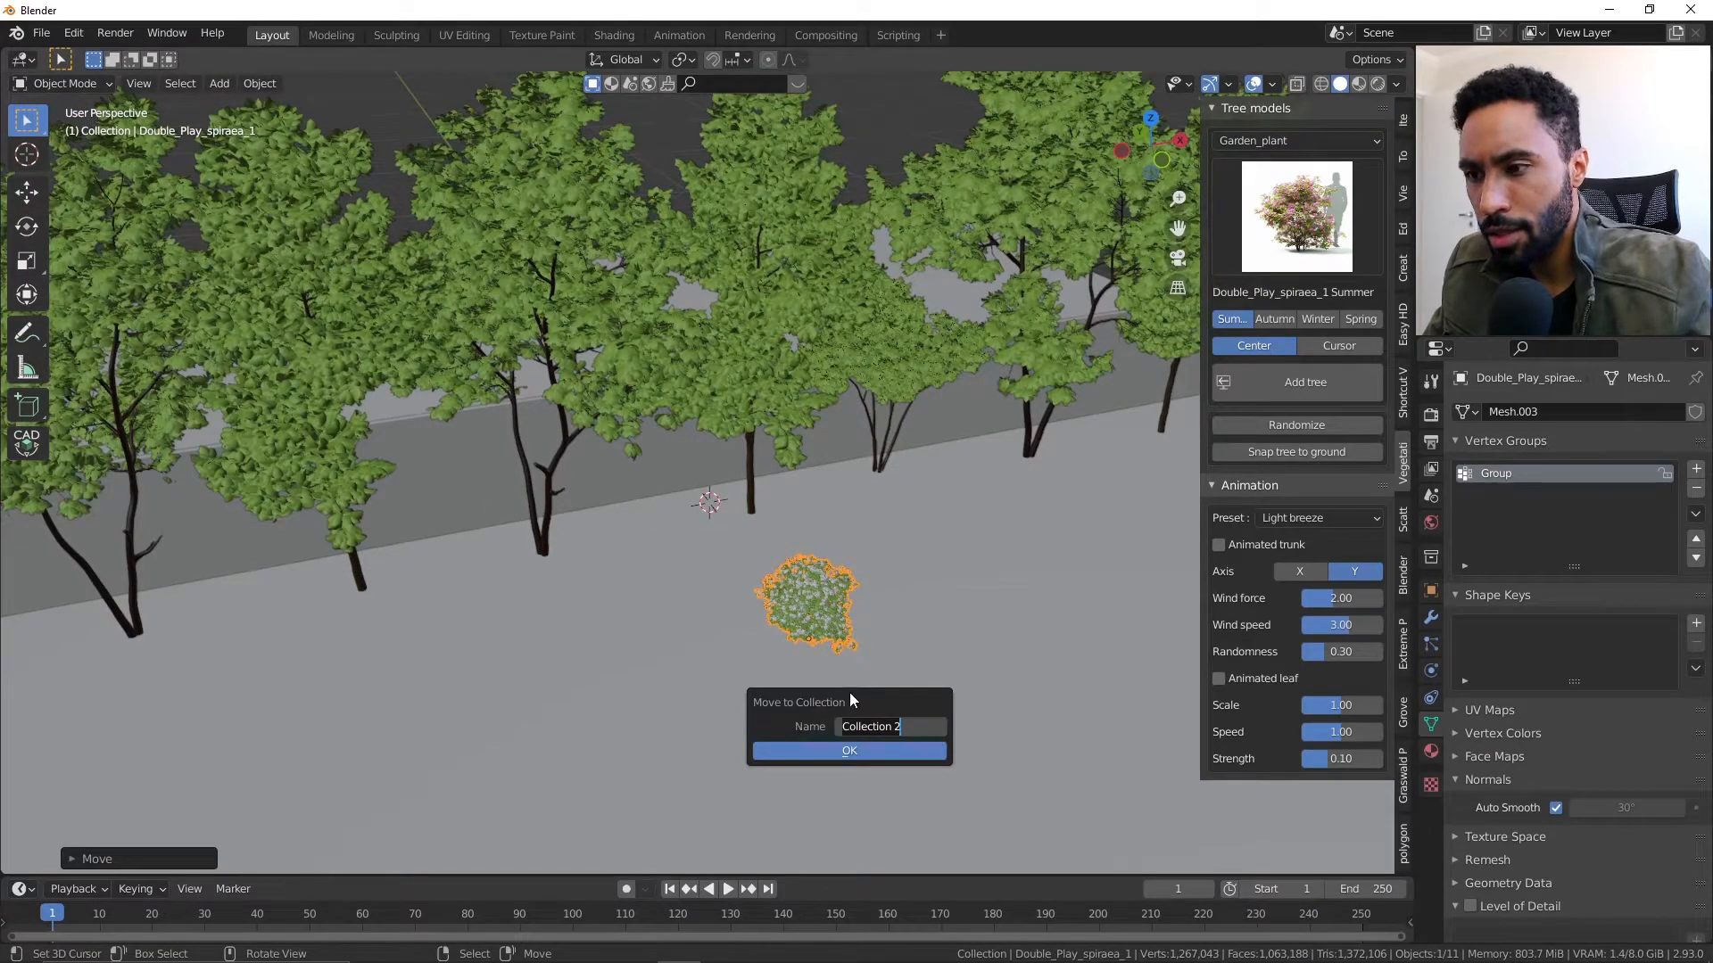
pyautogui.click(854, 752)
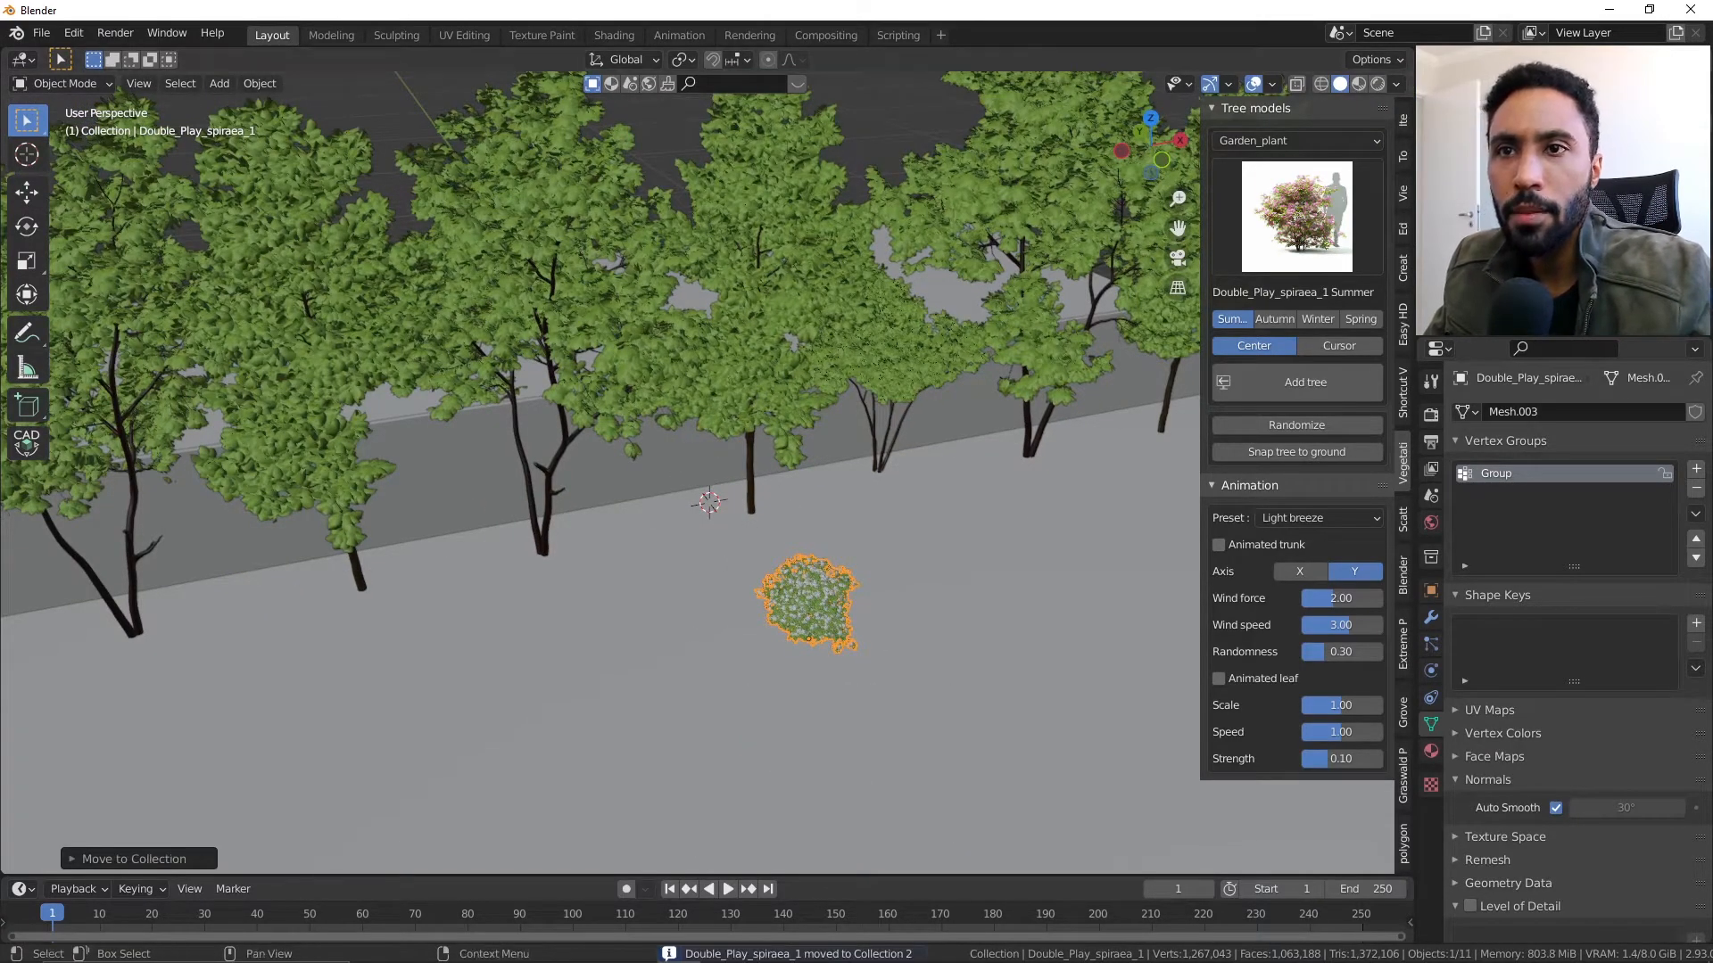
pyautogui.hotkey('alt', 'a')
# - Add the Double_Play_spiraea_2 Summer plant, and place it against the first shrub on its negative X side
pyautogui.click(1334, 196)
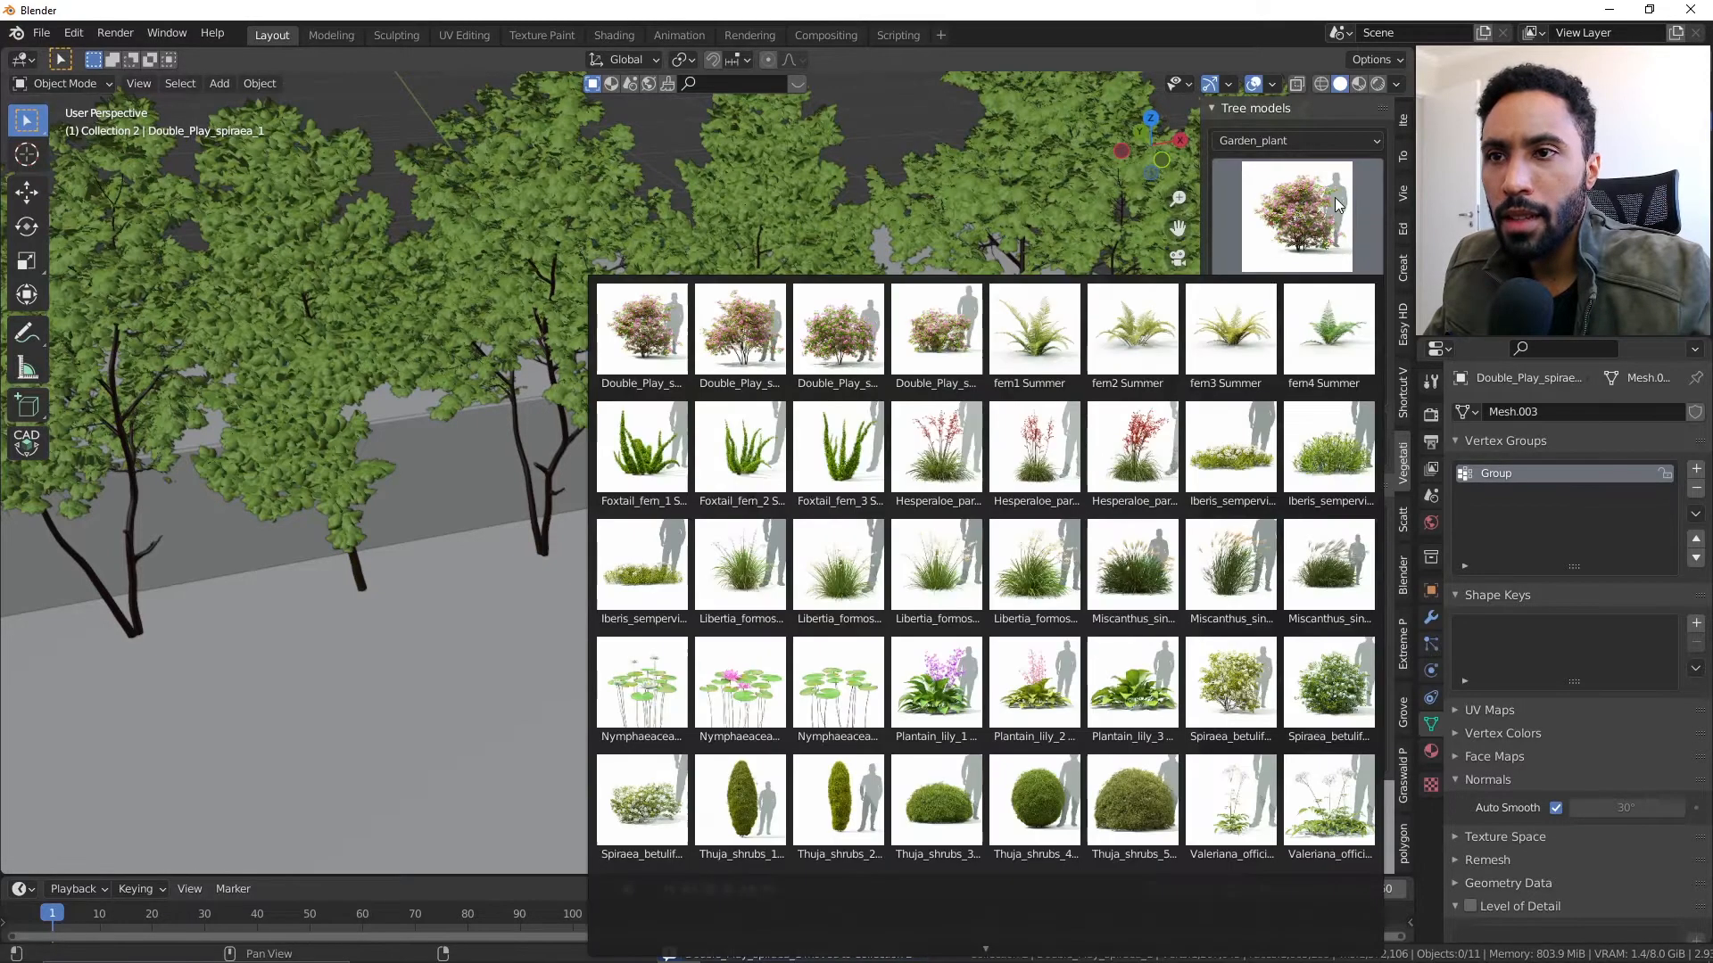
pyautogui.click(742, 344)
pyautogui.click(1307, 384)
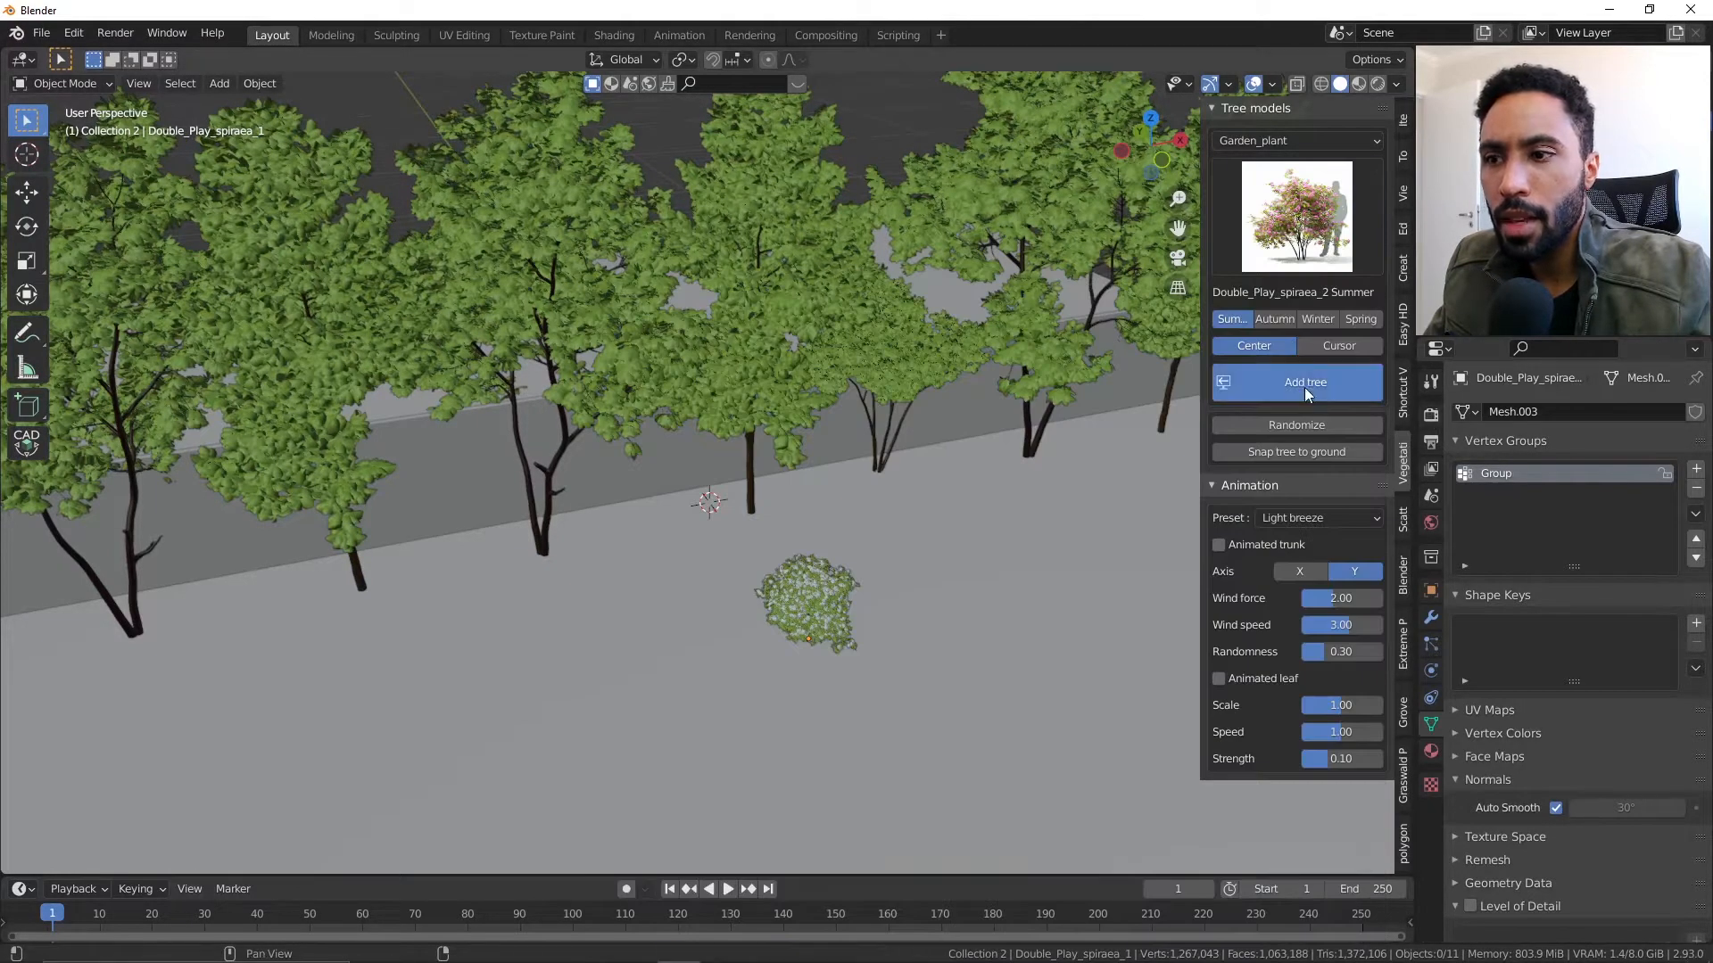
pyautogui.press('g')
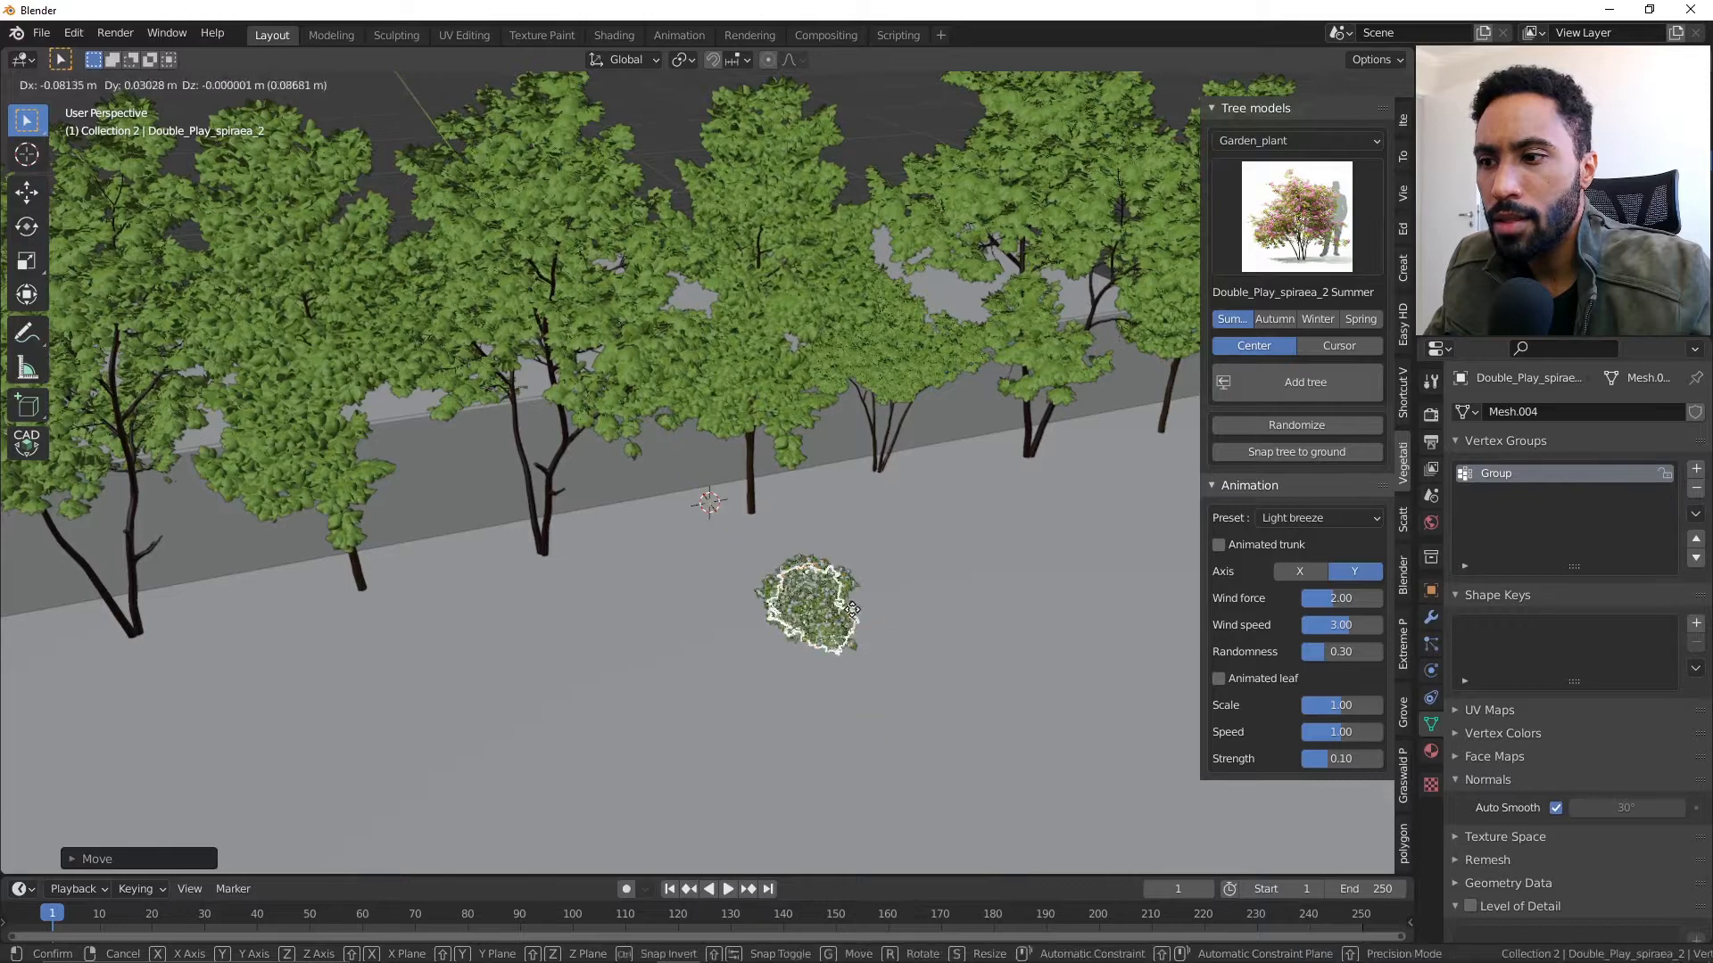
pyautogui.click(818, 624)
# - Add the Double_Play_spiraea_3 Summer plant, and move it along Y and X to the positive X end of the shrub cluster
pyautogui.click(1278, 212)
pyautogui.click(838, 339)
pyautogui.click(1305, 382)
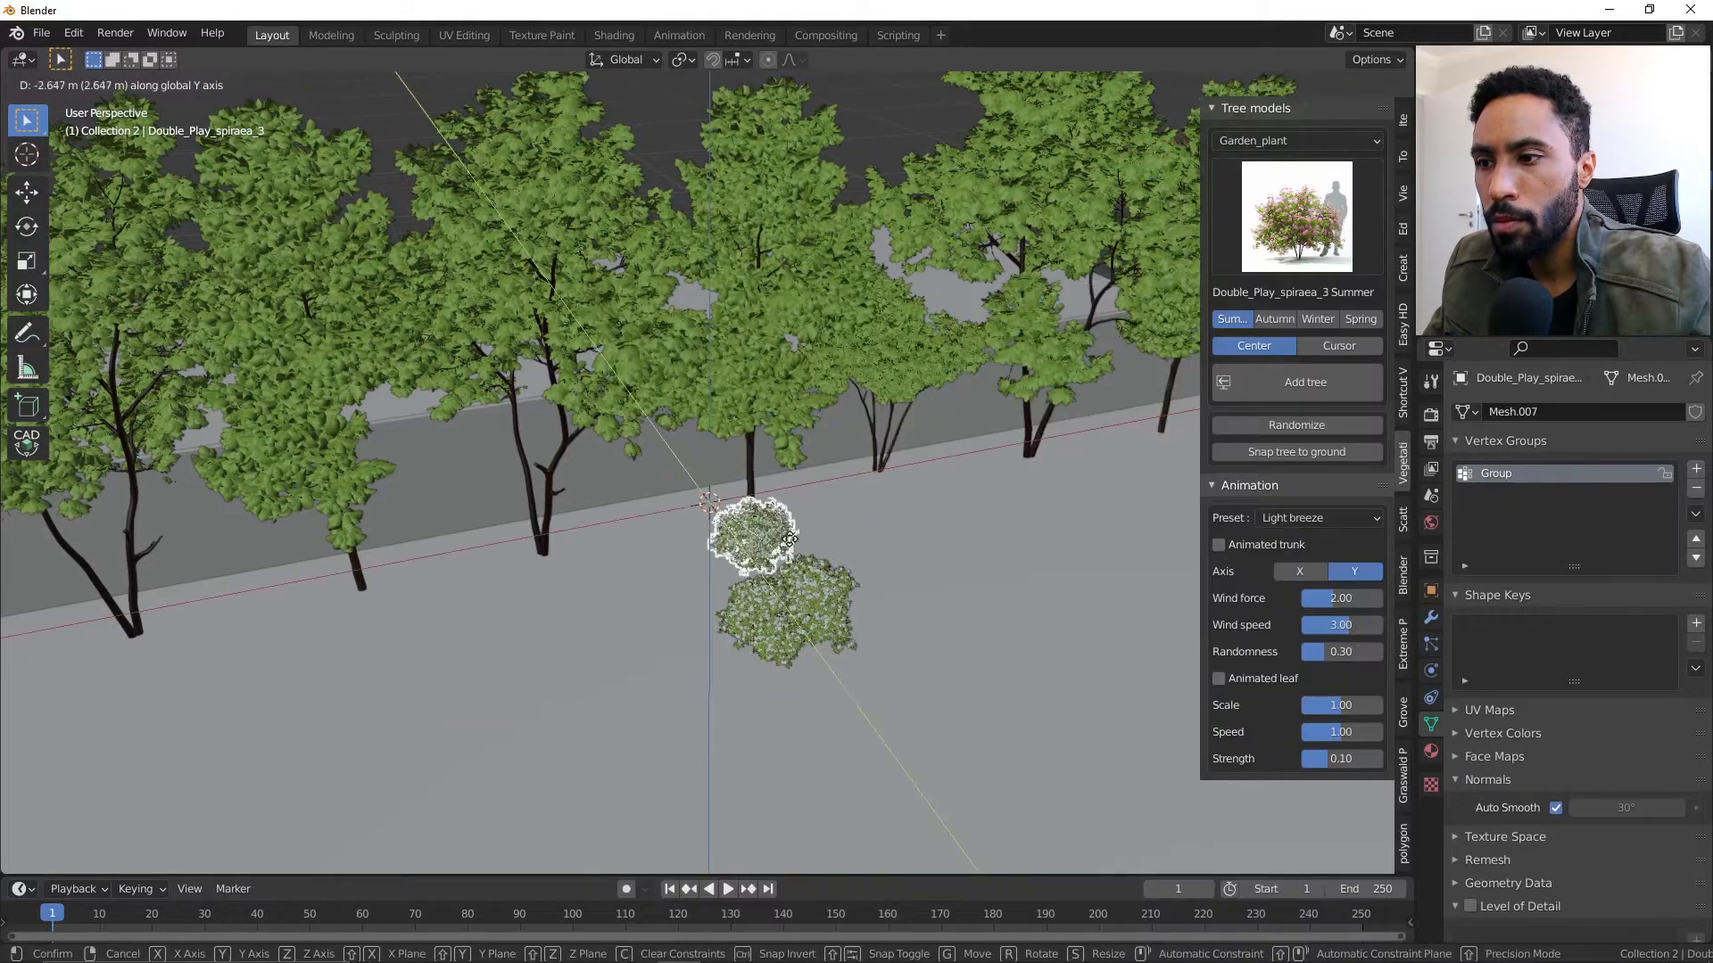
pyautogui.press('g')
pyautogui.press('y')
pyautogui.click(858, 582)
pyautogui.press('g')
pyautogui.press('x')
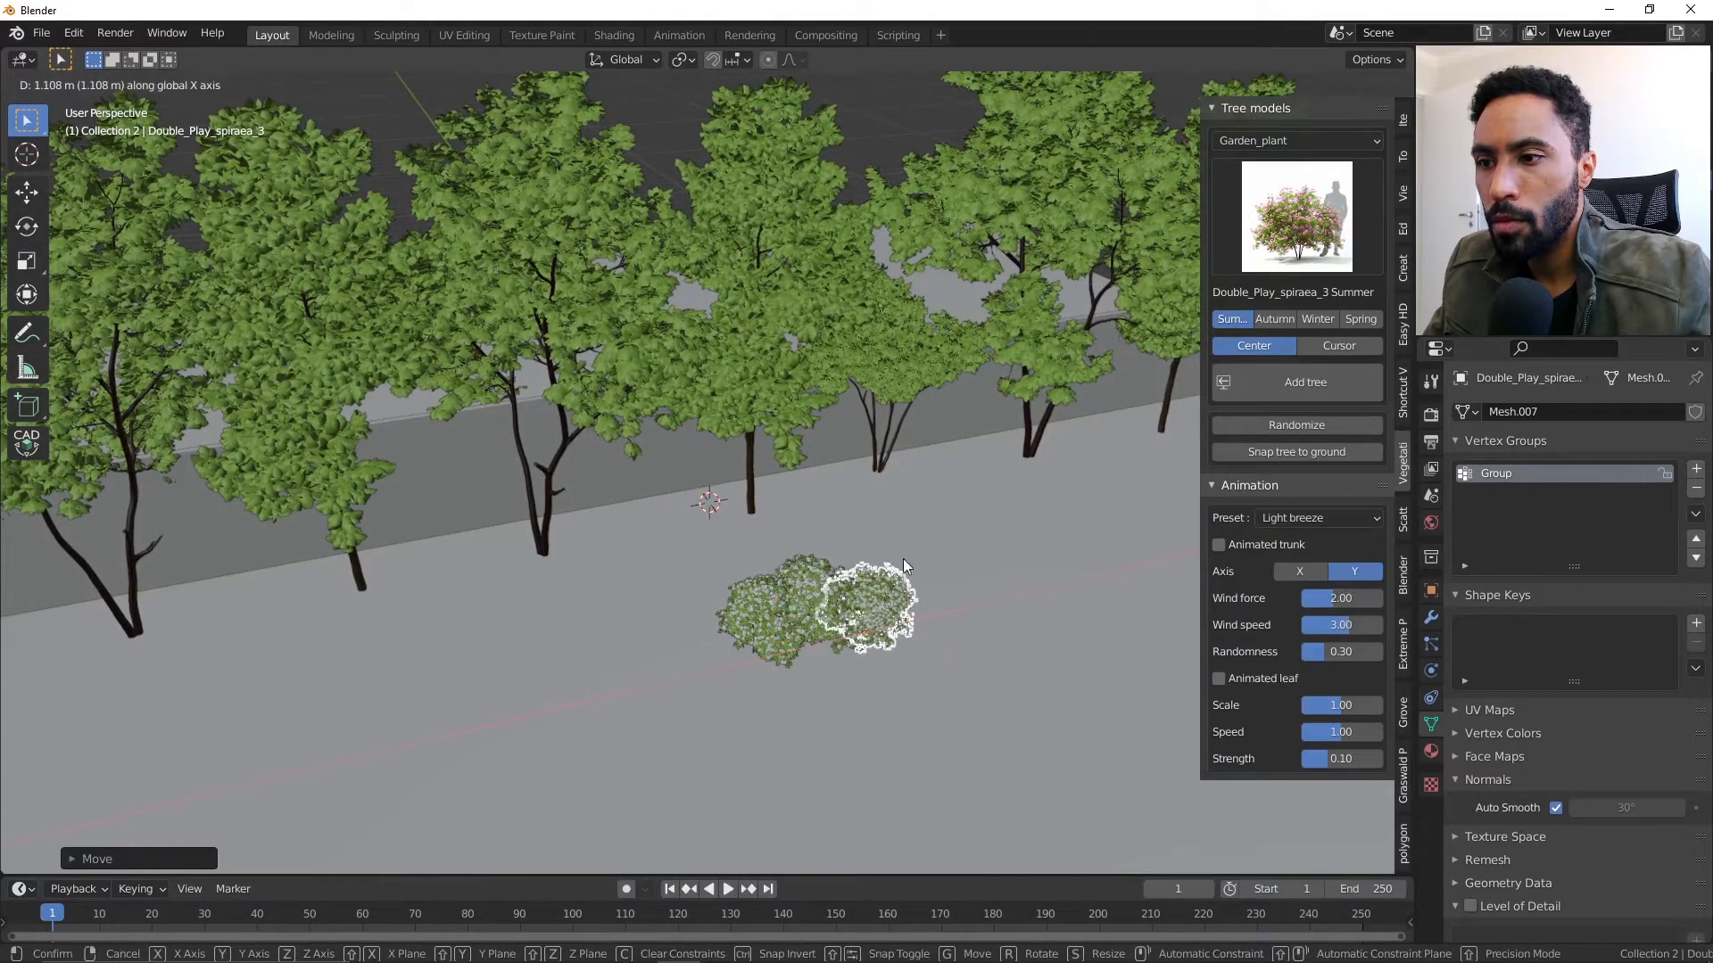
pyautogui.click(908, 569)
# - Add the Double_Play_spiraea_4 Summer plant, and move it along Y and X to the negative X end of the shrub cluster
pyautogui.click(1347, 229)
pyautogui.click(902, 322)
pyautogui.click(1305, 382)
pyautogui.press('g')
pyautogui.press('y')
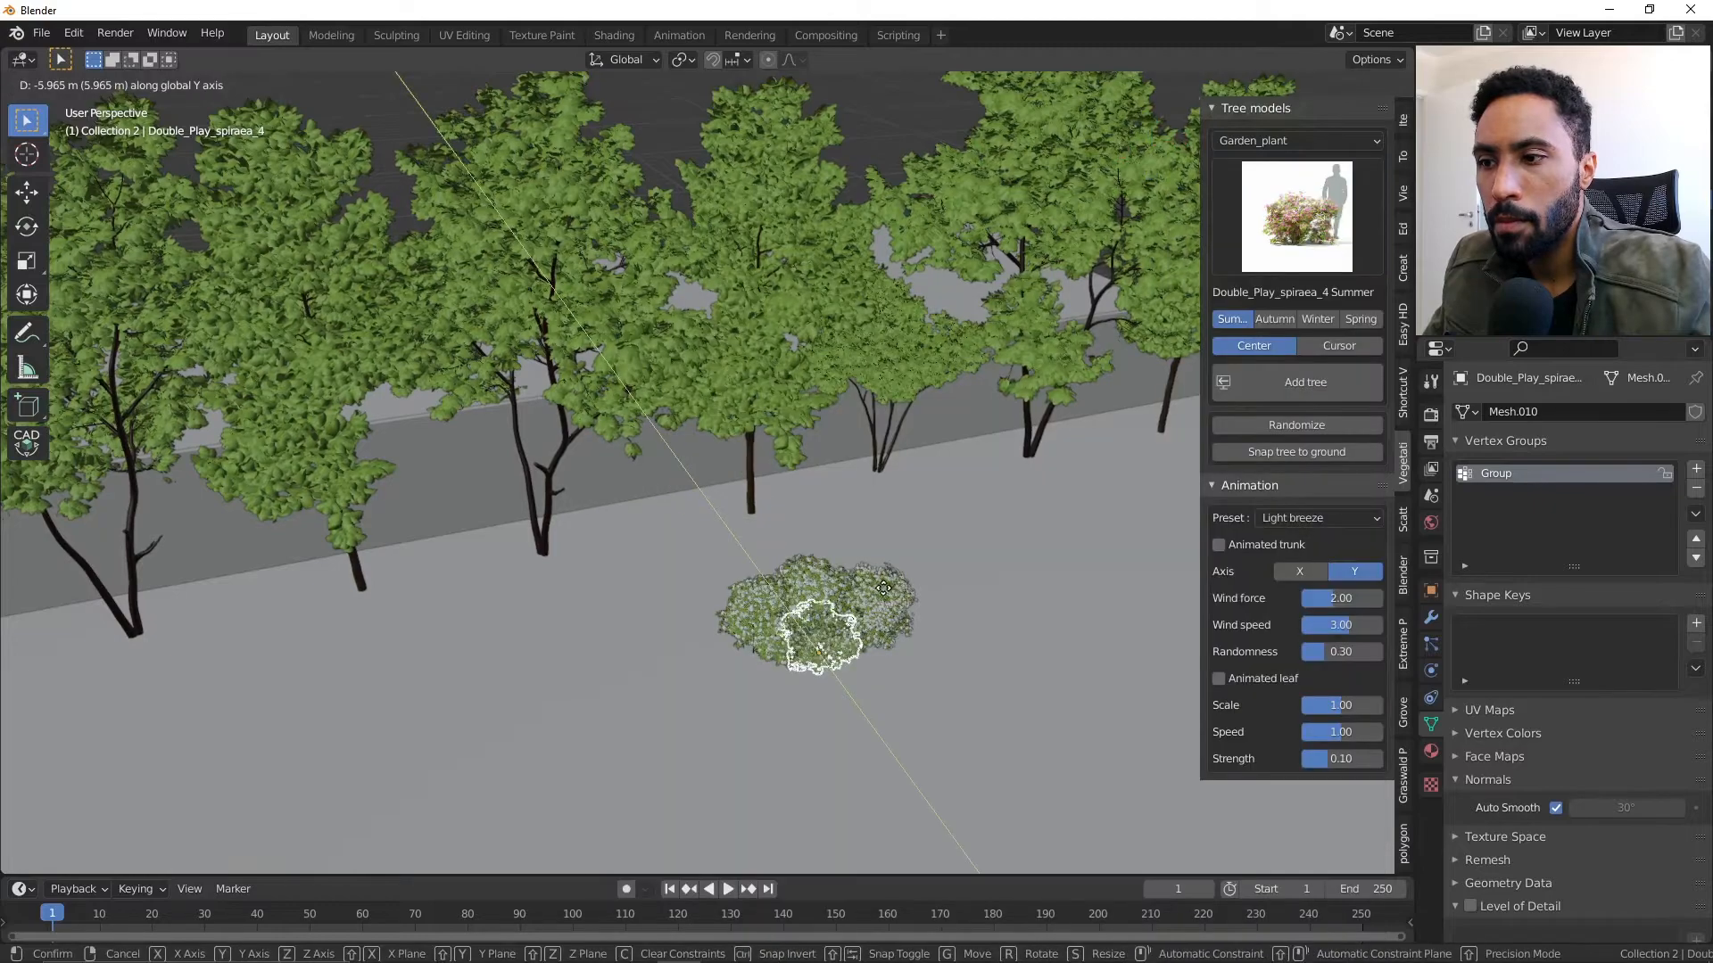
pyautogui.click(872, 589)
pyautogui.press('g')
pyautogui.press('x')
pyautogui.click(844, 600)
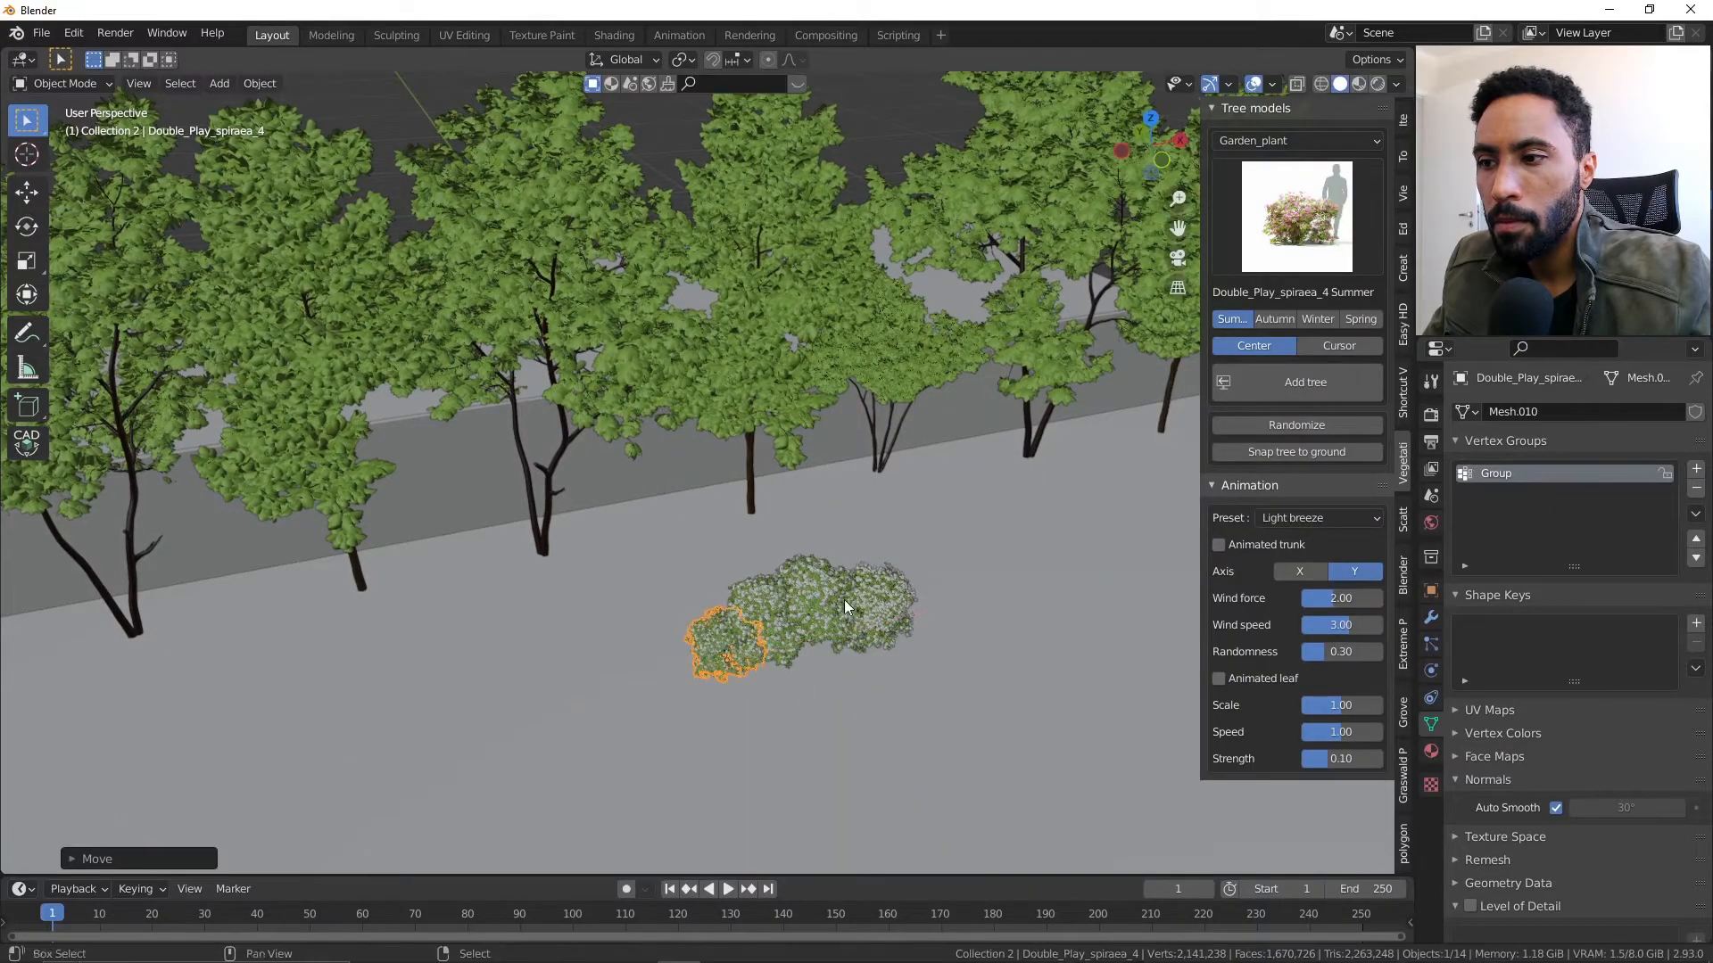
pyautogui.scroll(4, 785, 544)
pyautogui.moveTo(720, 492)
pyautogui.mouseDown(button='middle')
pyautogui.moveTo(671, 443)
pyautogui.moveTo(722, 457)
pyautogui.moveTo(727, 486)
pyautogui.mouseUp(button='middle')
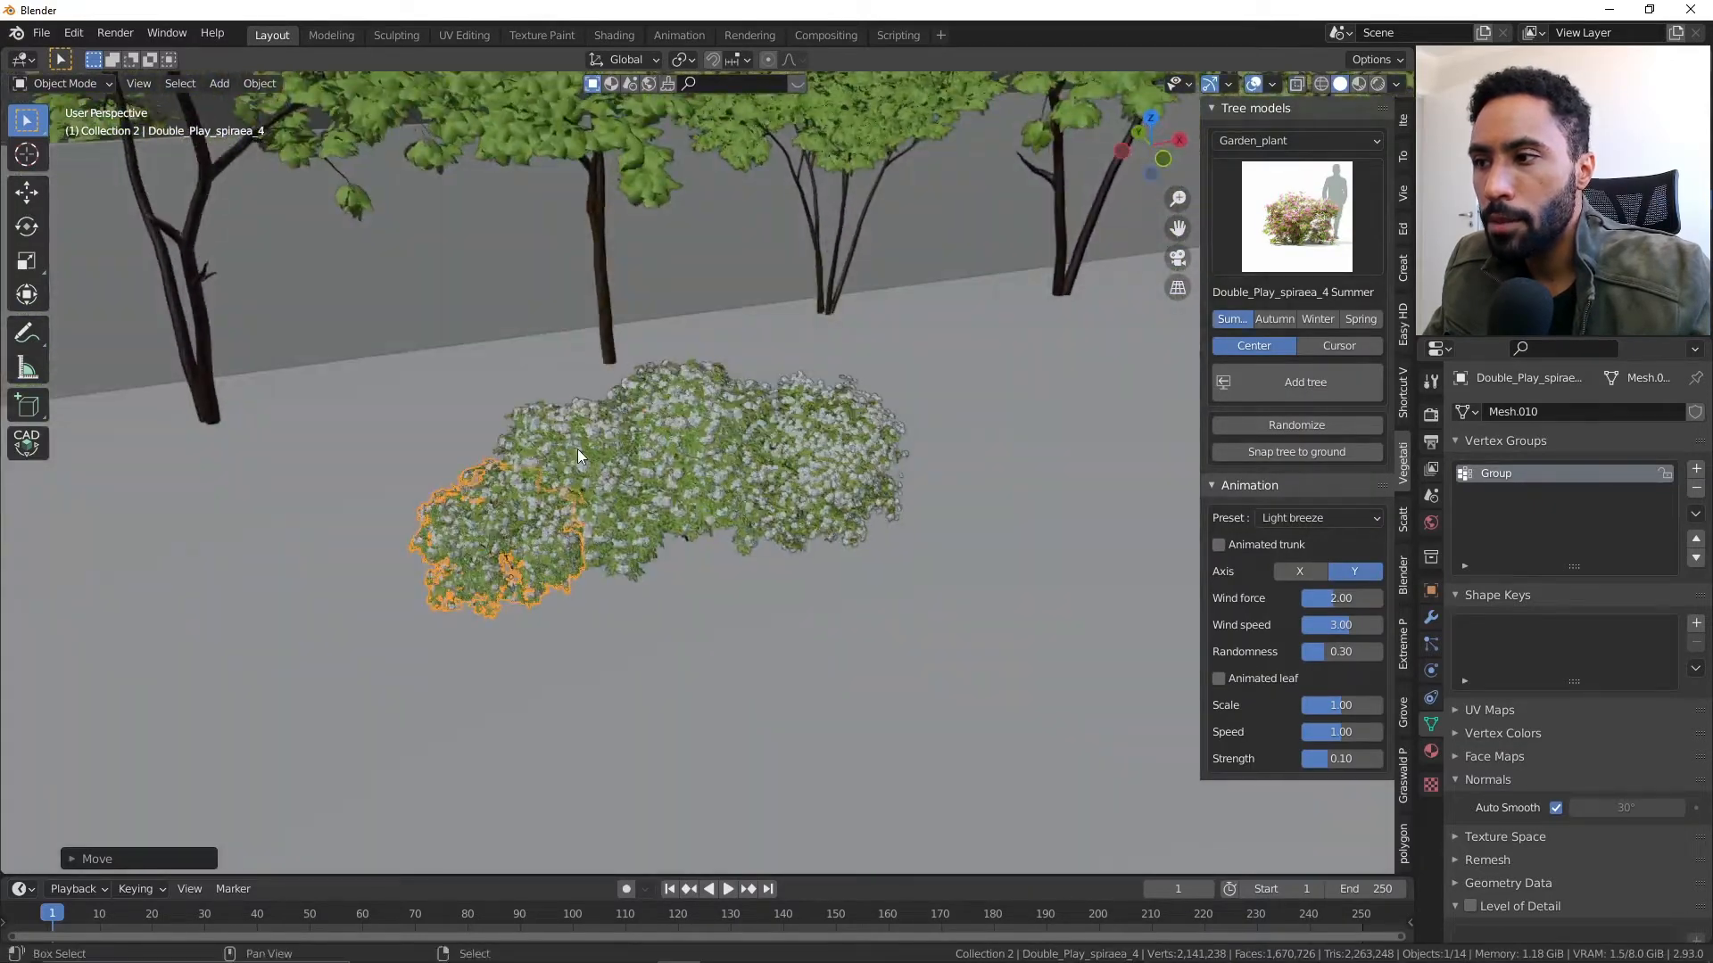
pyautogui.keyDown('shift'); pyautogui.rightClick(577, 448); pyautogui.keyUp('shift')
pyautogui.keyDown('shift'); pyautogui.rightClick(704, 444); pyautogui.keyUp('shift')
pyautogui.keyDown('shift'); pyautogui.rightClick(836, 433); pyautogui.keyUp('shift')
pyautogui.scroll(-4, 828, 437)
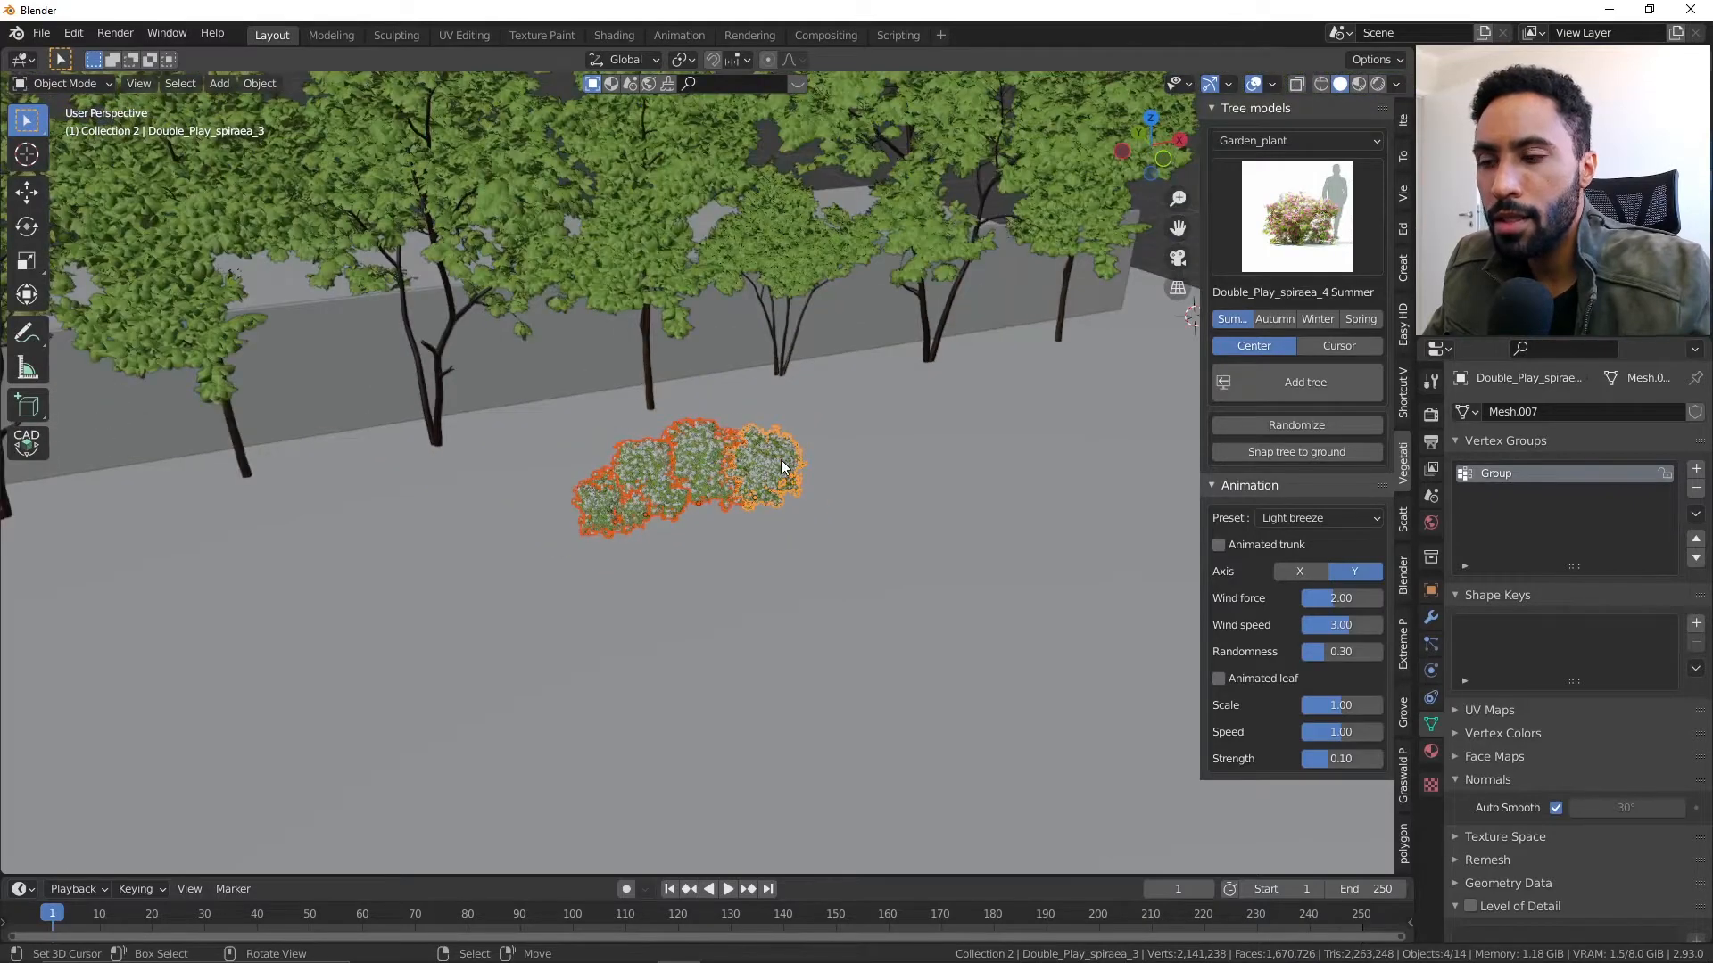
# - Shift the shrub at the cluster's positive X end about 0.2 m along Y in the top view, aligning it with its neighbours
pyautogui.press('KP_7')
pyautogui.keyDown('shift'); pyautogui.moveTo(705, 575); pyautogui.dragTo(737, 453, button='middle'); pyautogui.keyUp('shift')
pyautogui.scroll(3, 736, 452)
pyautogui.rightClick(767, 525)
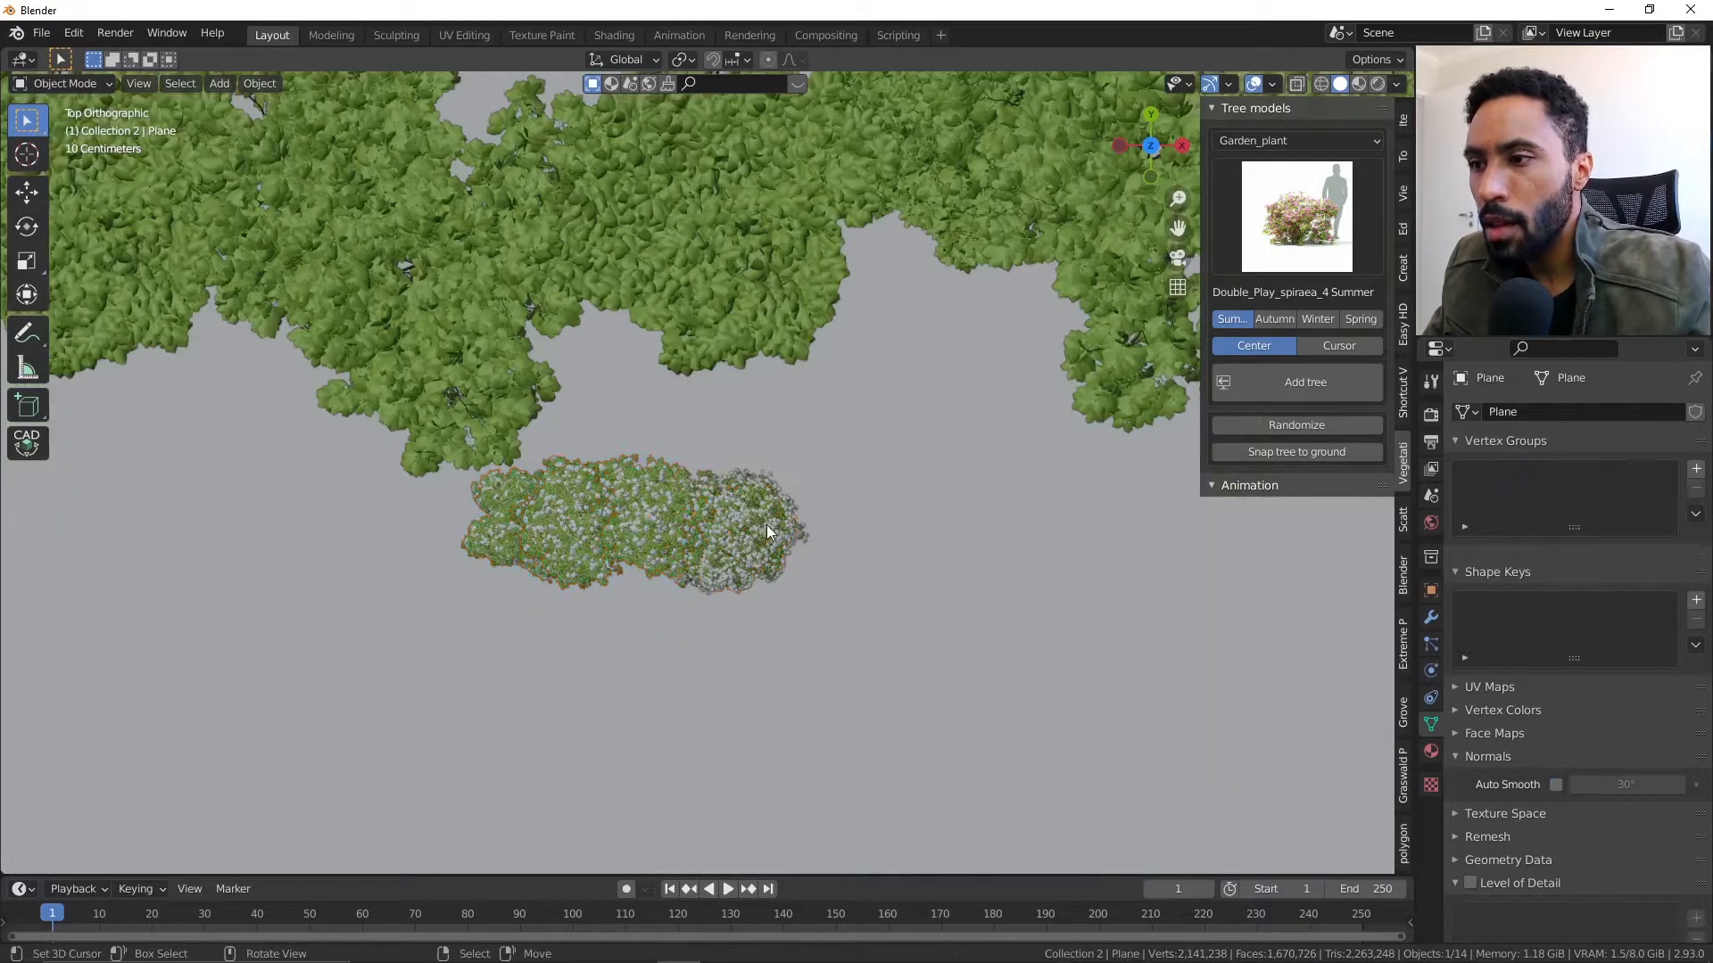
pyautogui.press('g')
pyautogui.rightClick(757, 513)
pyautogui.rightClick(755, 513)
pyautogui.press('g')
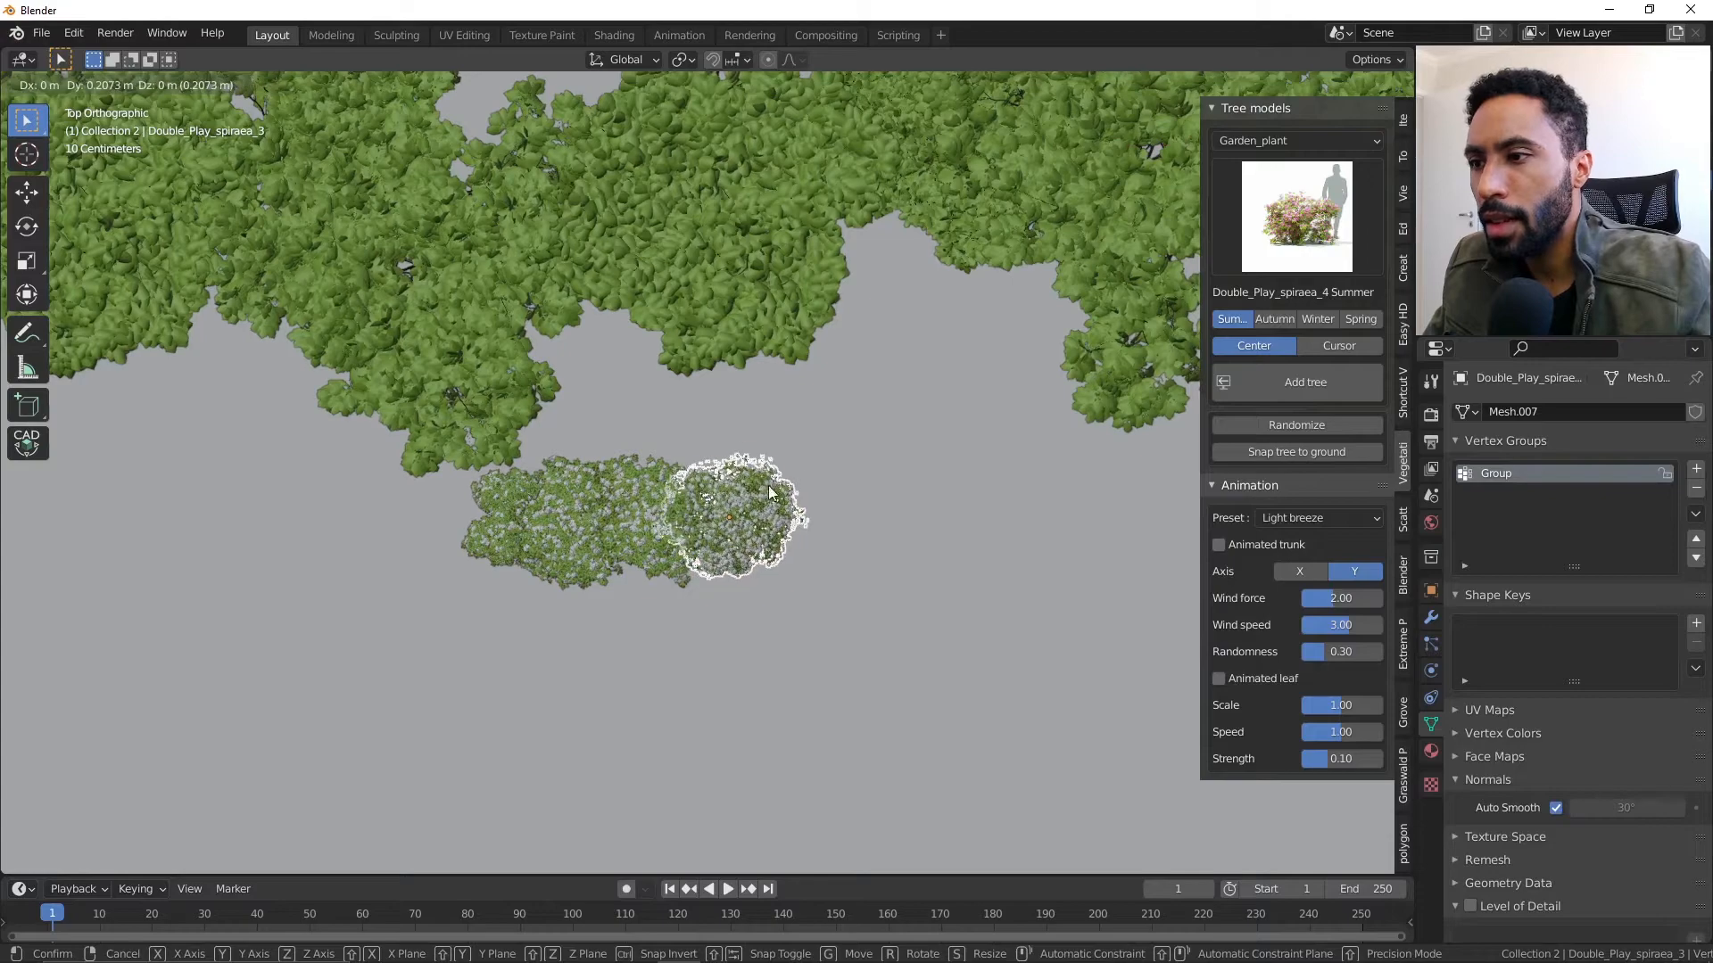
pyautogui.click(756, 499)
# - Select all four spiraea shrubs and move them along the global Y axis back to the tree row
pyautogui.keyDown('shift'); pyautogui.rightClick(611, 488); pyautogui.keyUp('shift')
pyautogui.keyDown('shift'); pyautogui.rightClick(549, 497); pyautogui.keyUp('shift')
pyautogui.moveTo(546, 516); pyautogui.dragTo(869, 495, button='middle')
pyautogui.press('g')
pyautogui.press('y')
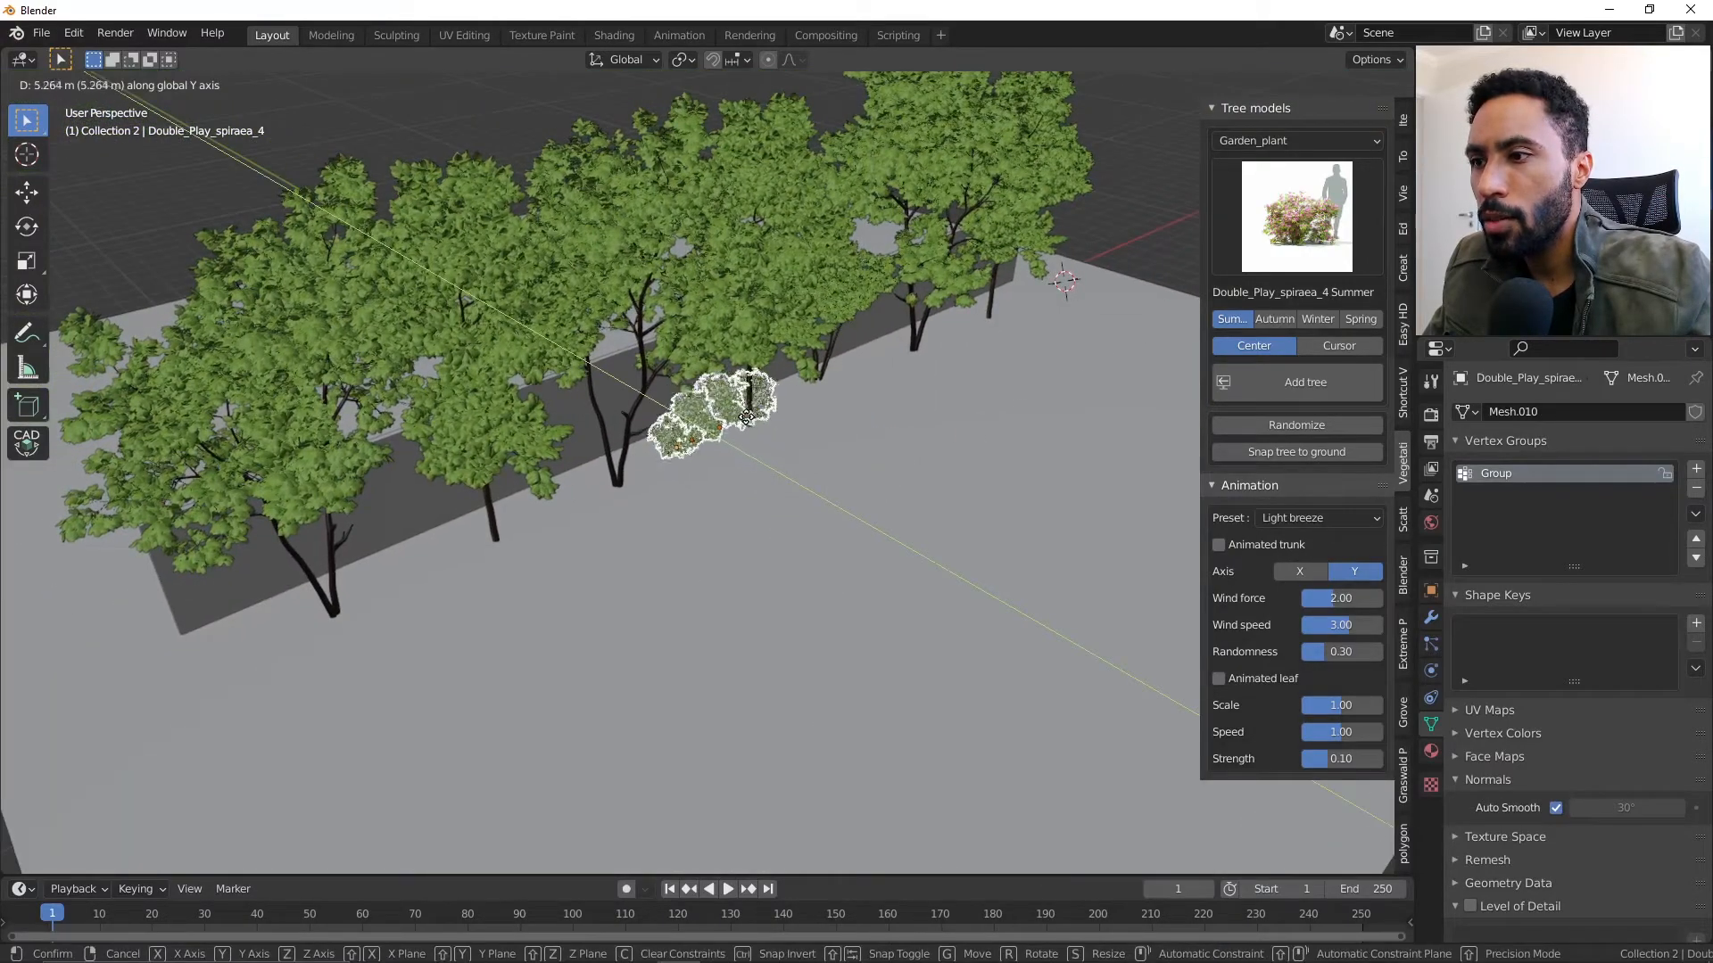
pyautogui.click(740, 475)
# - Check the shrub cluster through the camera, and adjust it along Y to sit just in front of the tree trunks
pyautogui.press('KP_7')
pyautogui.press('KP_2')
pyautogui.press('KP_2')
pyautogui.press('KP_7')
pyautogui.press('KP_0')
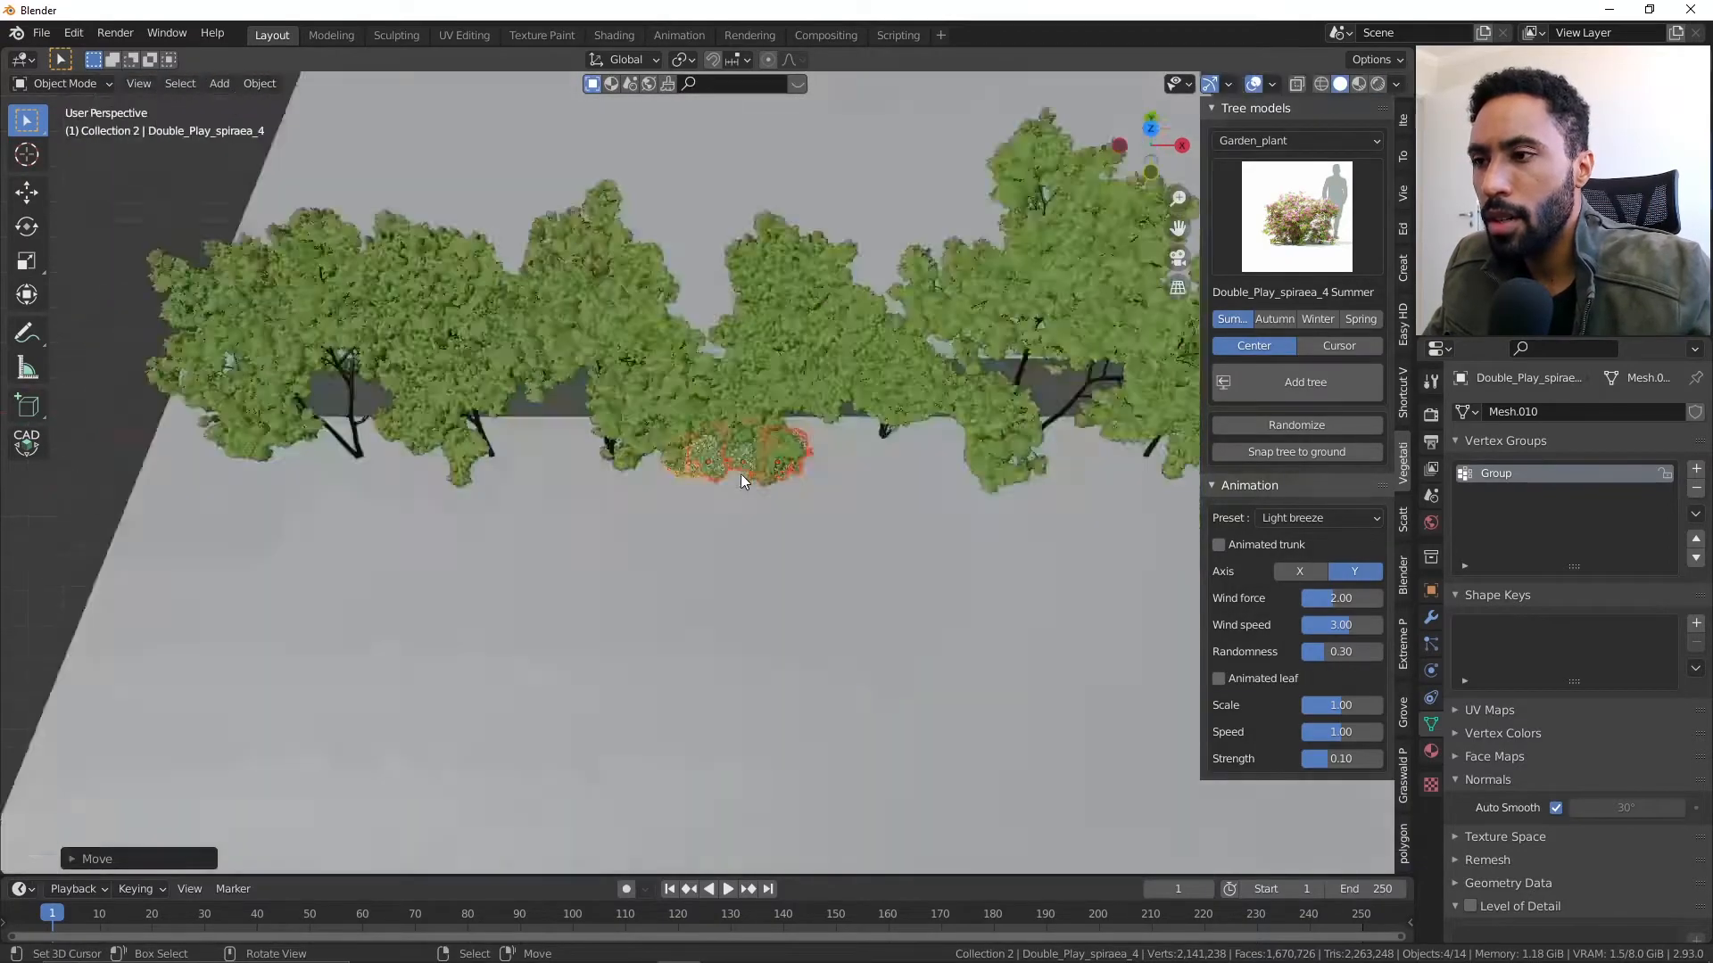
pyautogui.scroll(5, 773, 405)
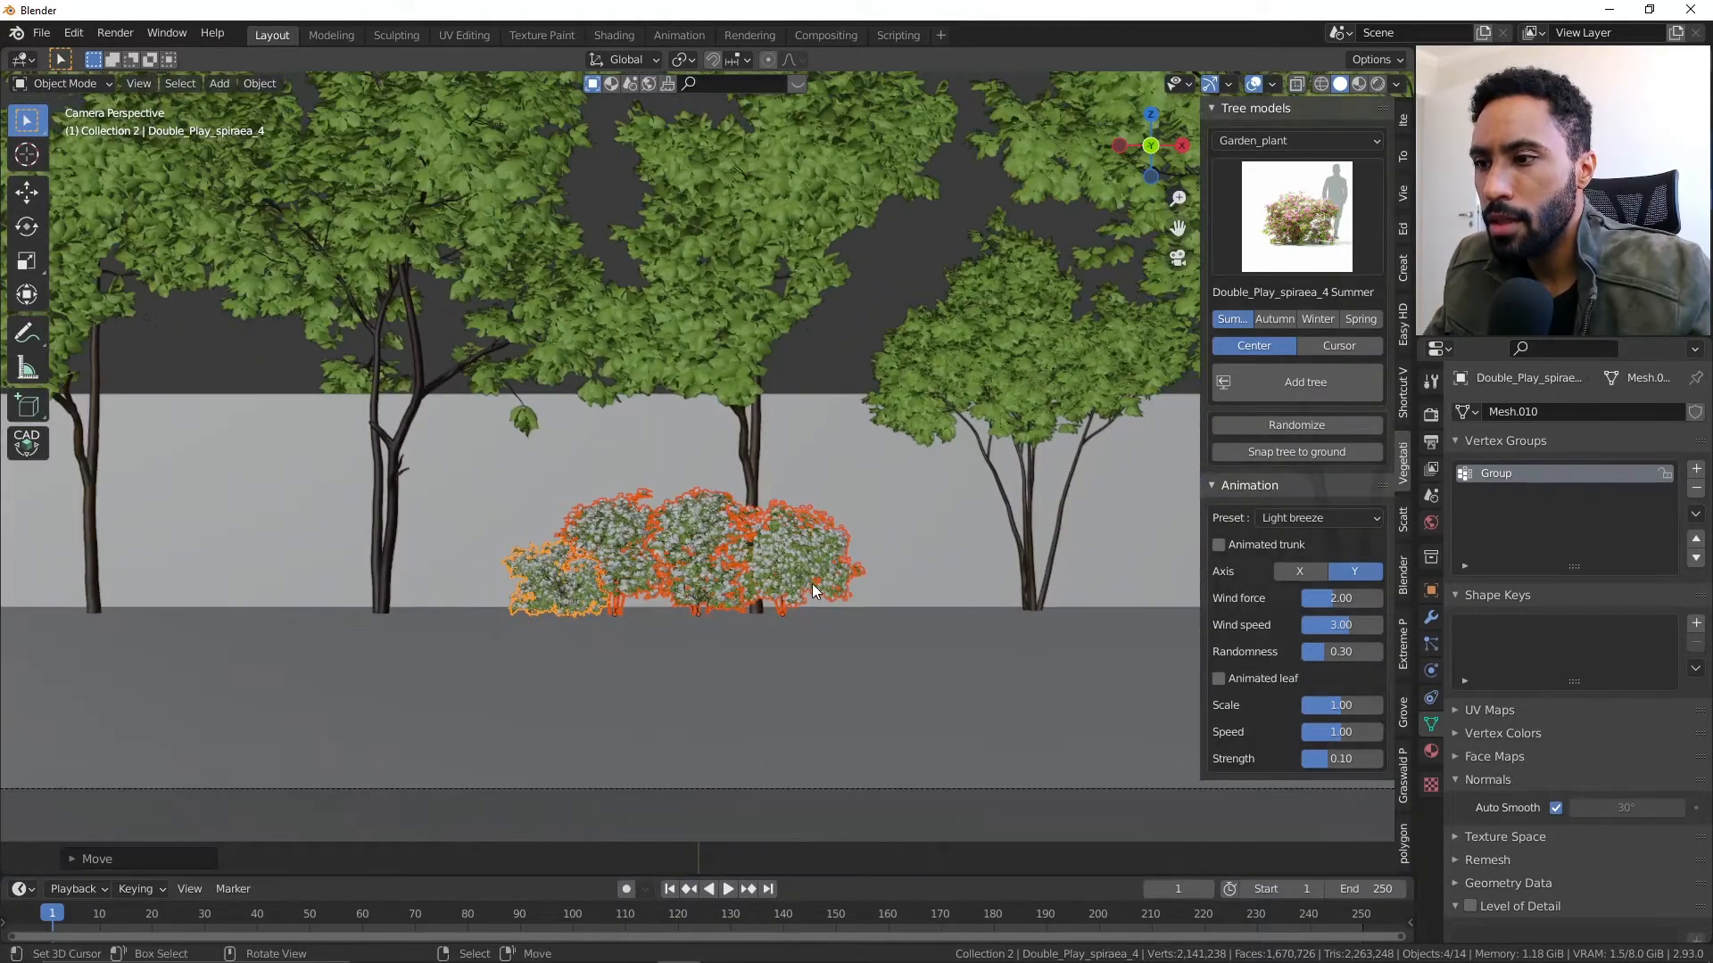
pyautogui.moveTo(811, 584); pyautogui.dragTo(1003, 637, button='middle')
pyautogui.press('g')
pyautogui.press('y')
pyautogui.click(758, 586)
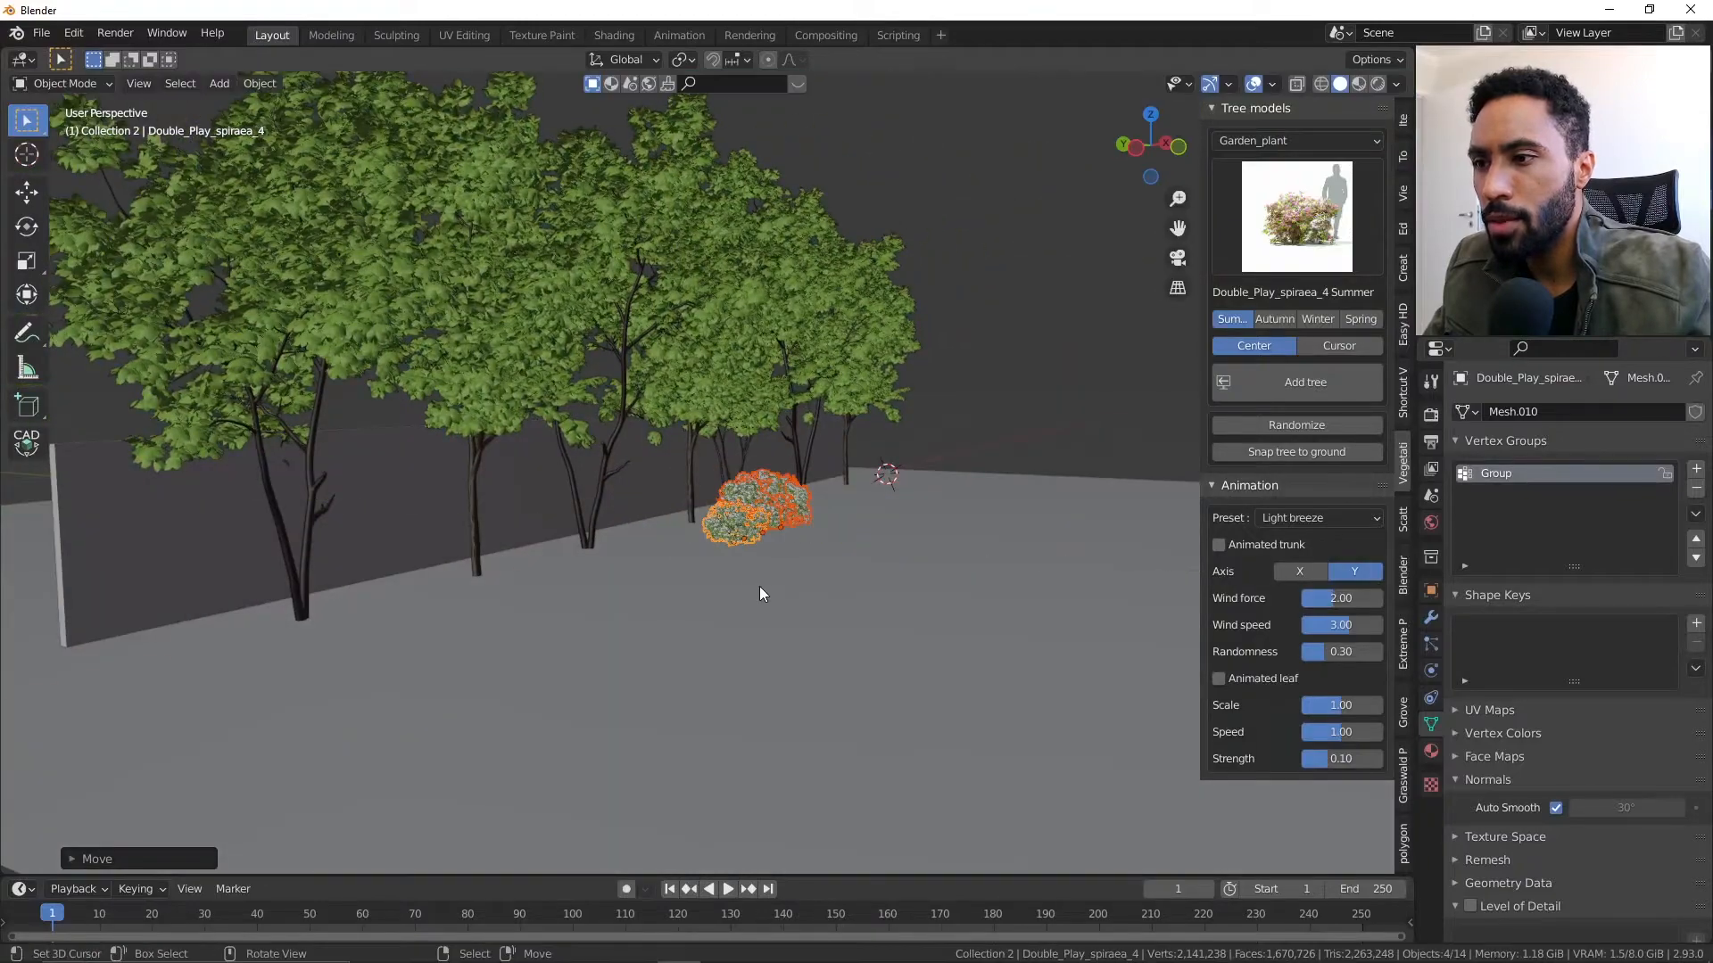
# - Make two linked duplicates of the four-shrub cluster side by side along X toward the negative X end of the wall
pyautogui.press('KP_0')
pyautogui.scroll(3, 803, 553)
pyautogui.moveTo(865, 544); pyautogui.dragTo(805, 542, button='middle')
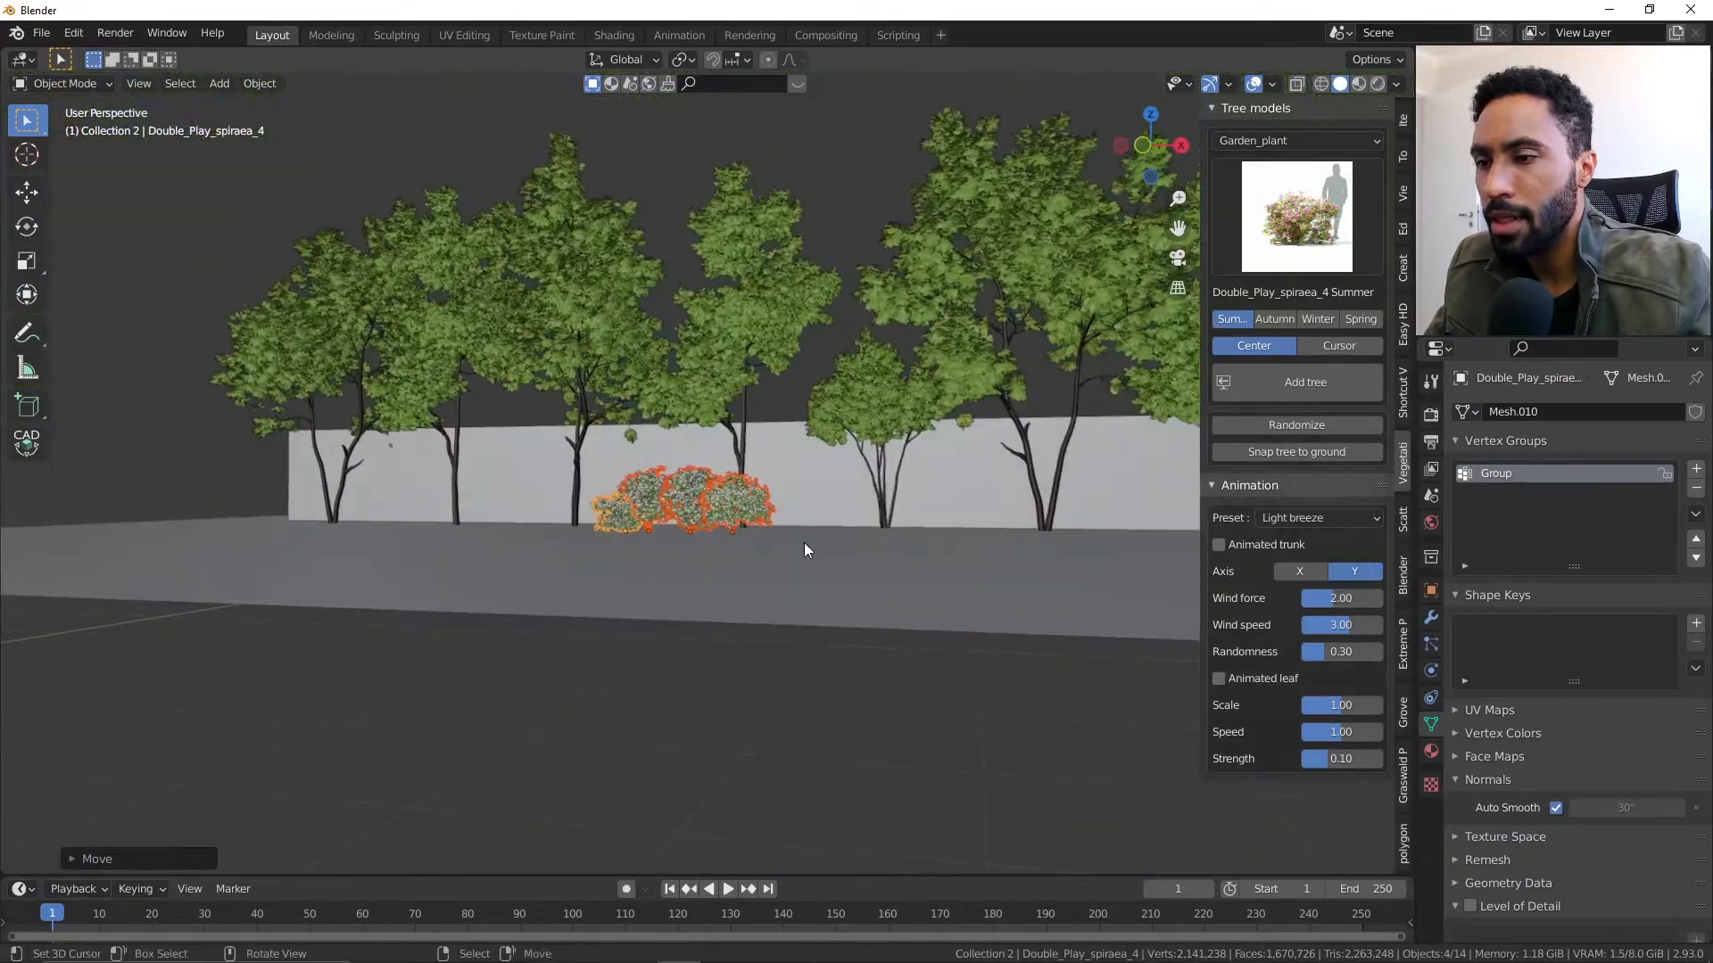
pyautogui.scroll(-1, 804, 543)
pyautogui.press('KP_0')
pyautogui.press('g')
pyautogui.hotkey('alt', 'd')
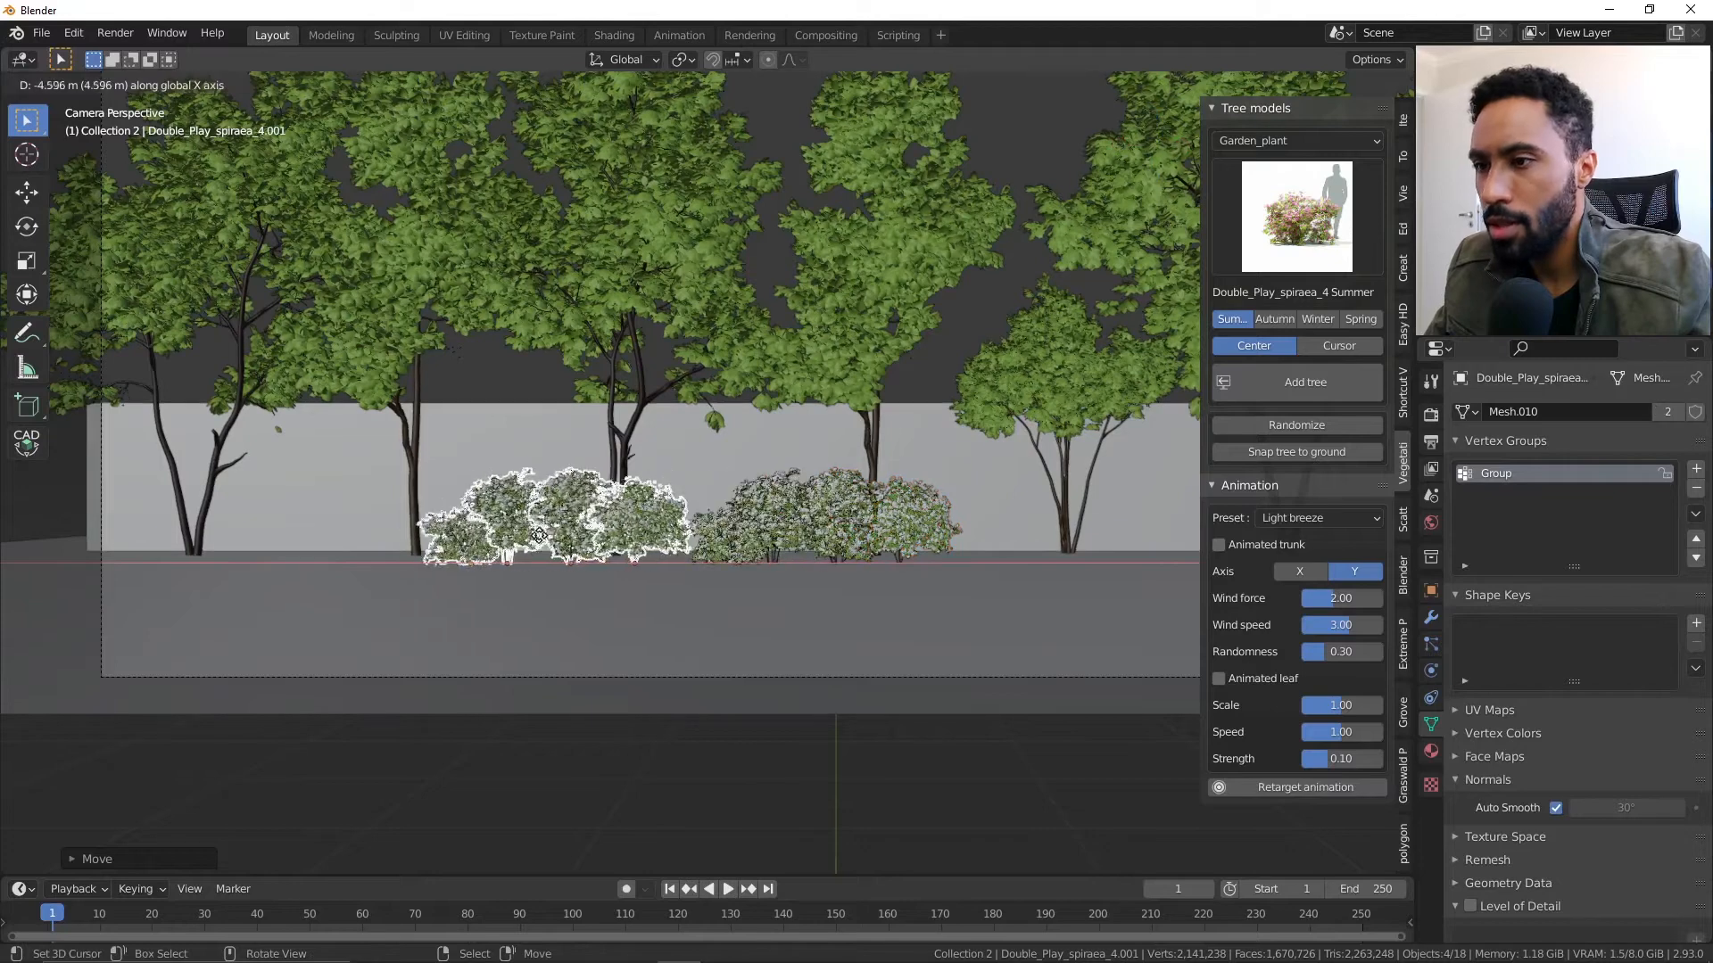
pyautogui.click(560, 535)
pyautogui.hotkey('alt', 'd')
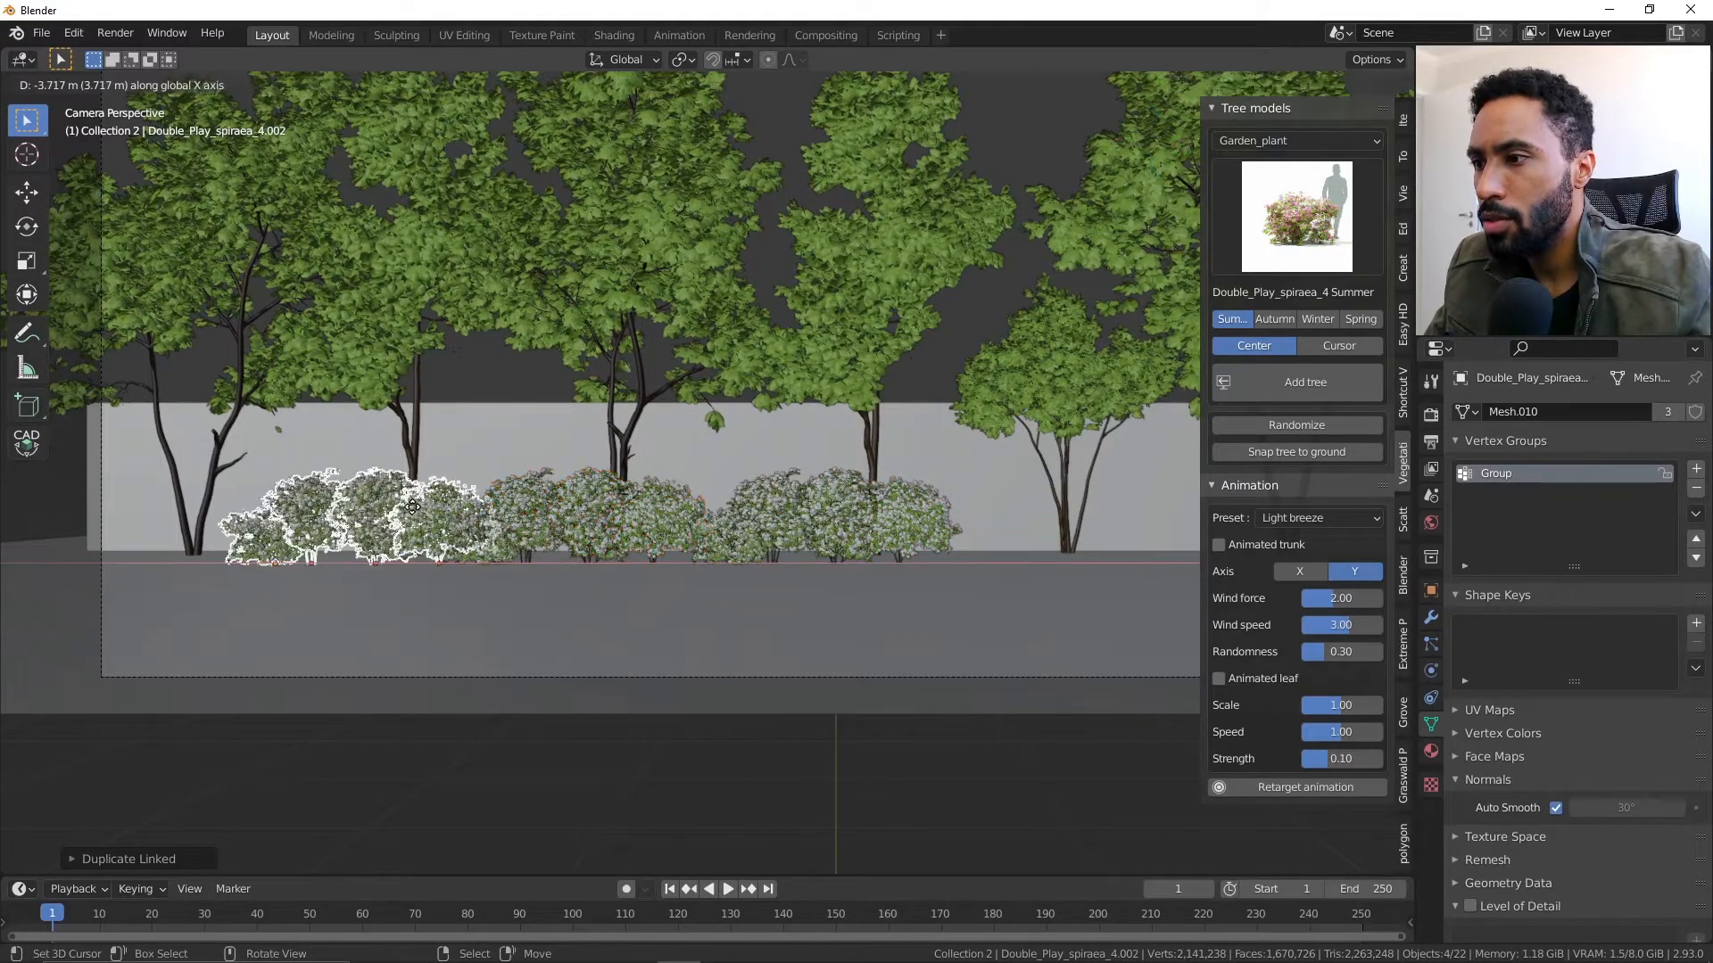
pyautogui.click(401, 506)
# - Make three more linked duplicates of the cluster along X, extending the hedge to the positive X end of the wall
pyautogui.scroll(-2, 428, 508)
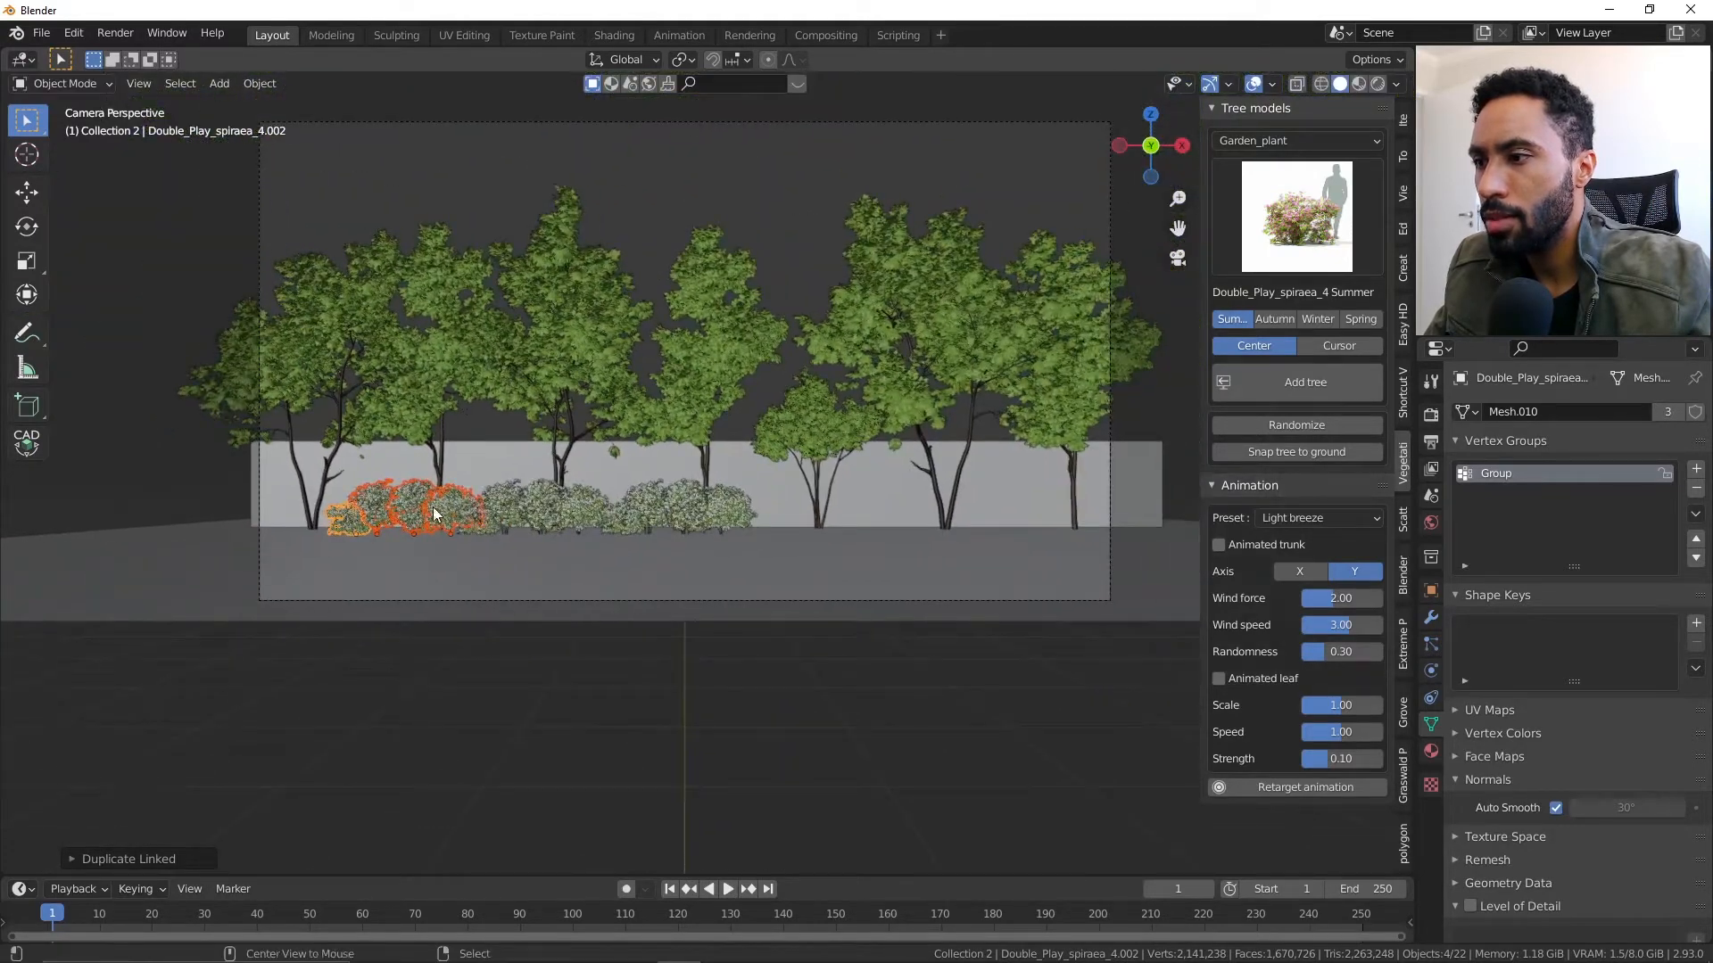
pyautogui.hotkey('alt', 'd')
pyautogui.click(812, 506)
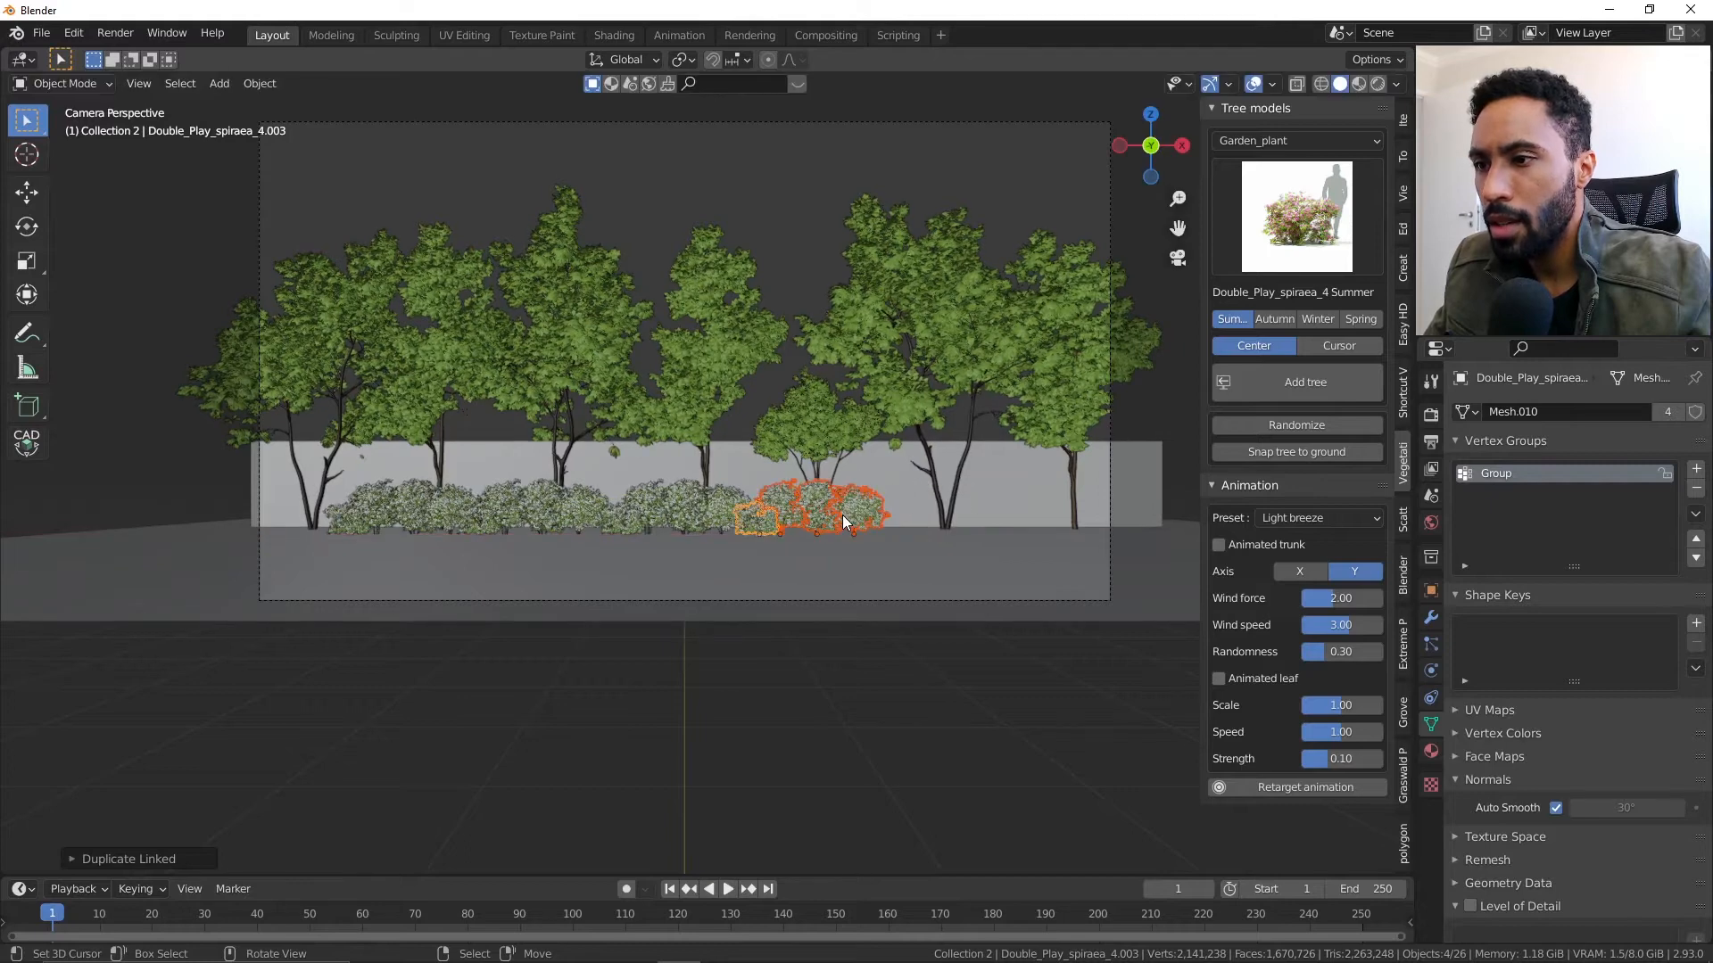
pyautogui.keyDown('shift'); pyautogui.moveTo(873, 528); pyautogui.dragTo(724, 521, button='middle'); pyautogui.keyUp('shift')
pyautogui.hotkey('alt', 'd')
pyautogui.press('x')
pyautogui.click(894, 520)
pyautogui.hotkey('alt', 'd')
pyautogui.press('x')
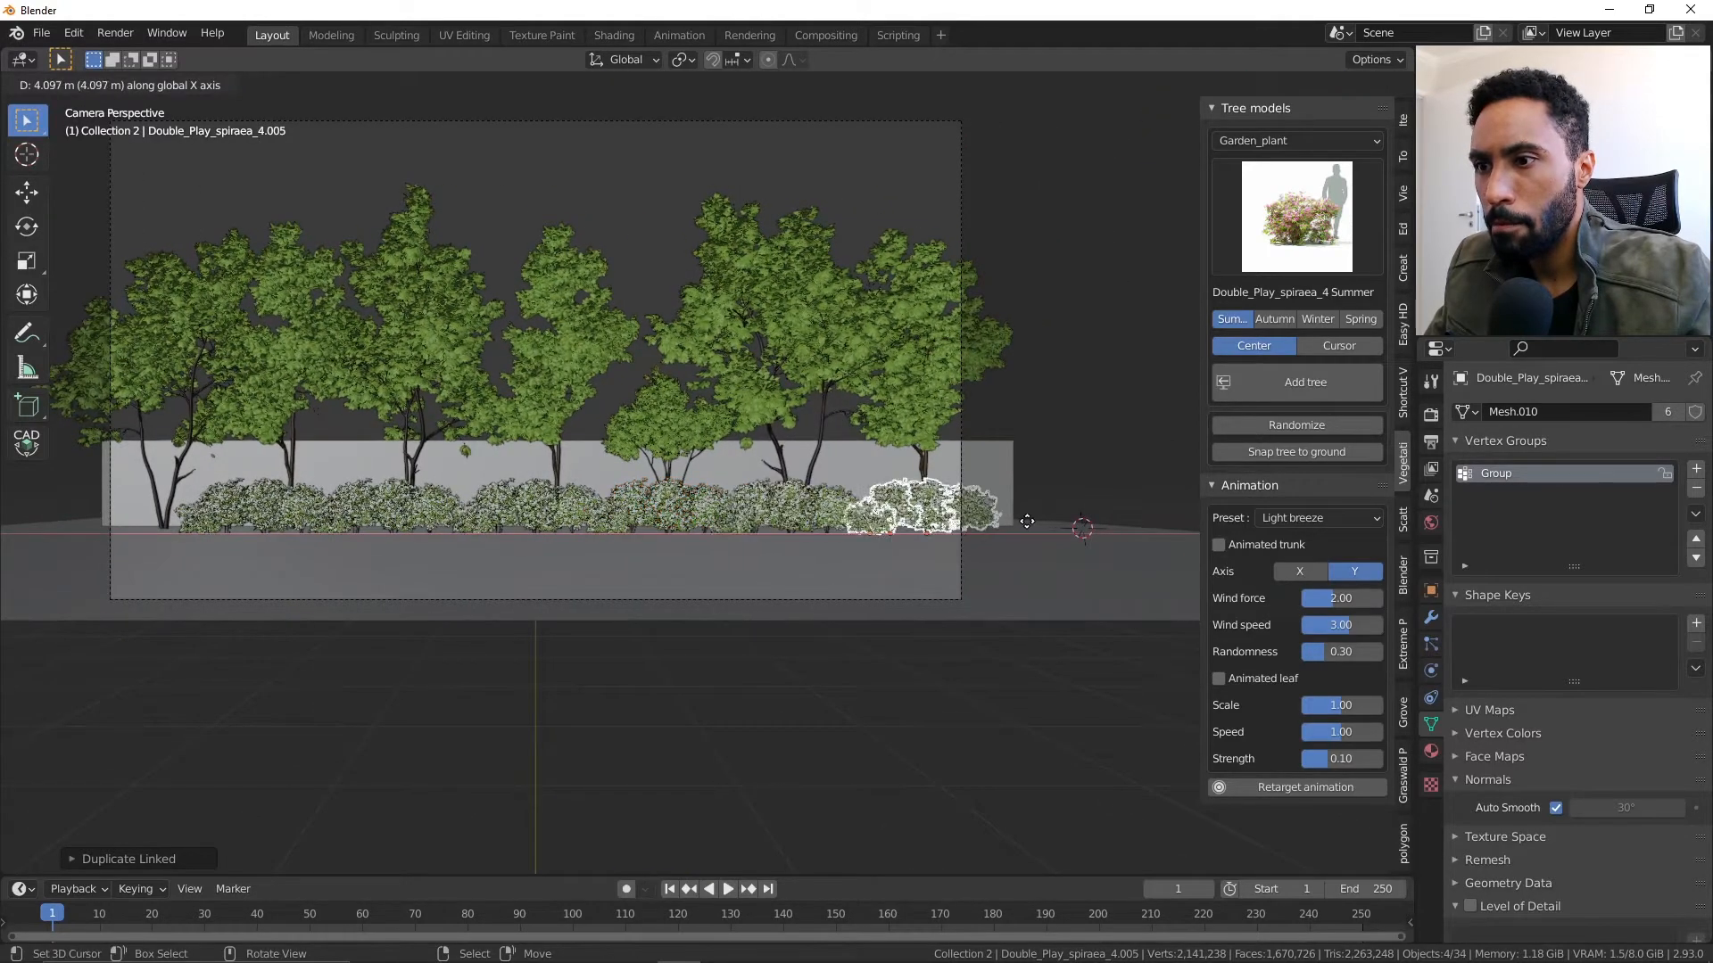
pyautogui.click(1011, 521)
# - Place another linked duplicate of the cluster at the hedge's negative X end, and delete its outermost shrub
pyautogui.keyDown('shift'); pyautogui.moveTo(925, 522); pyautogui.dragTo(1031, 522, button='middle'); pyautogui.keyUp('shift')
pyautogui.hotkey('alt', 'd')
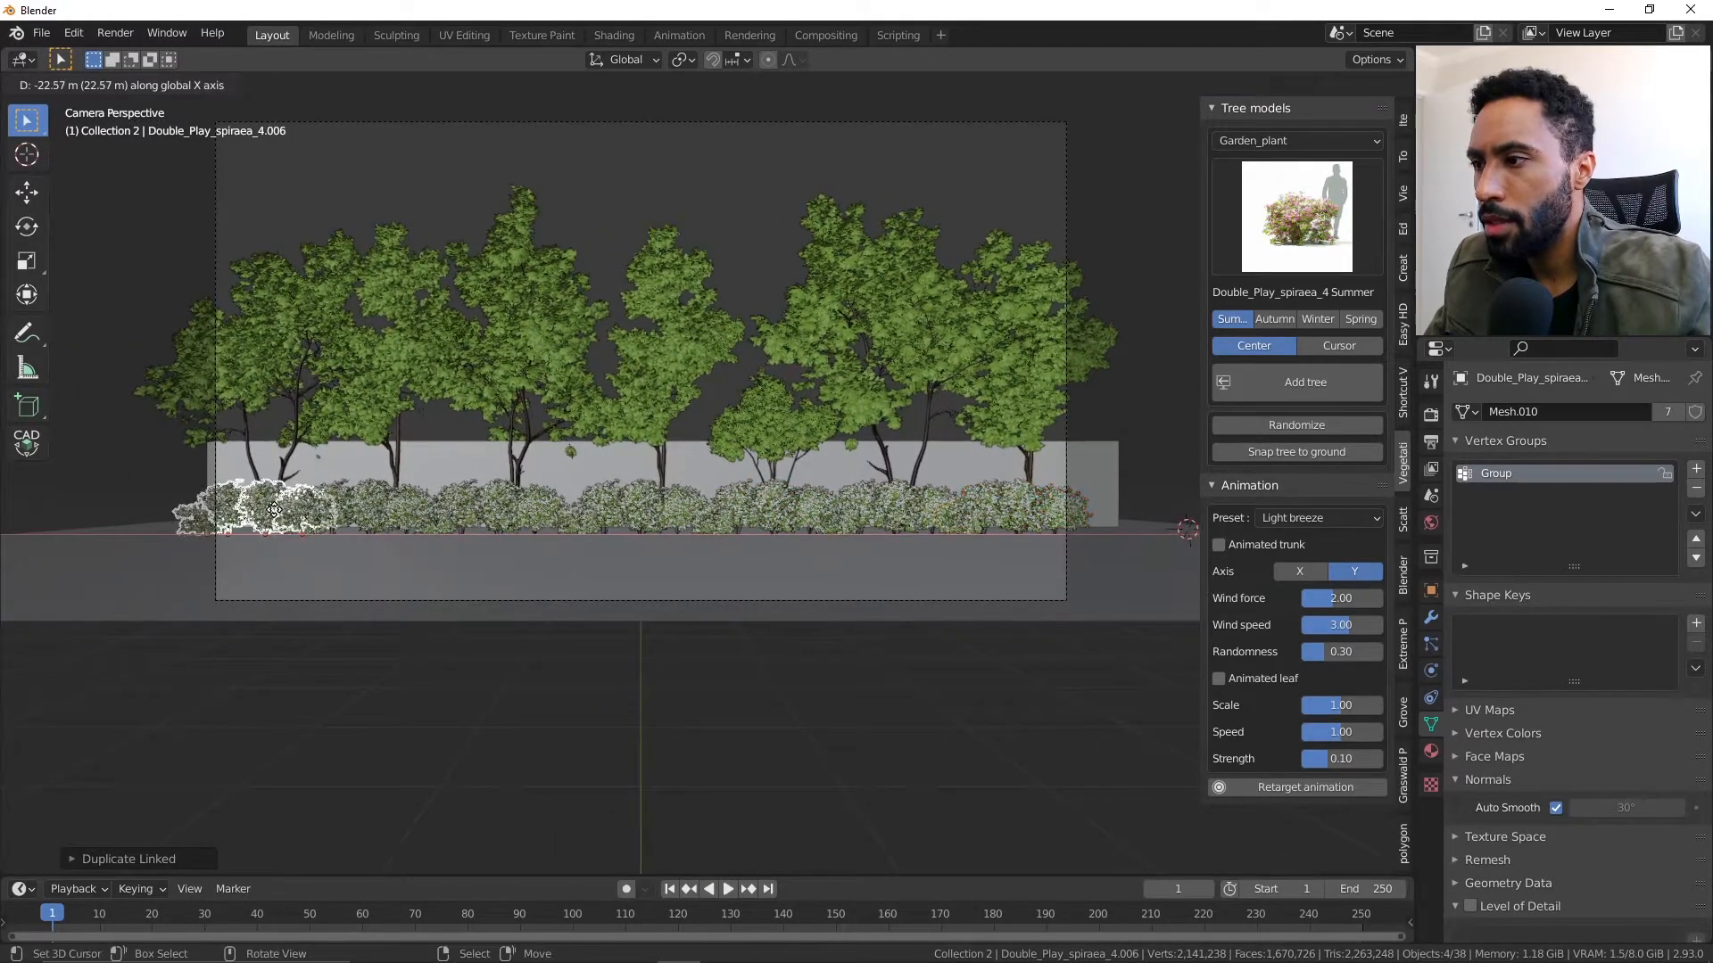
pyautogui.click(205, 511)
pyautogui.press('x')
pyautogui.click(194, 511)
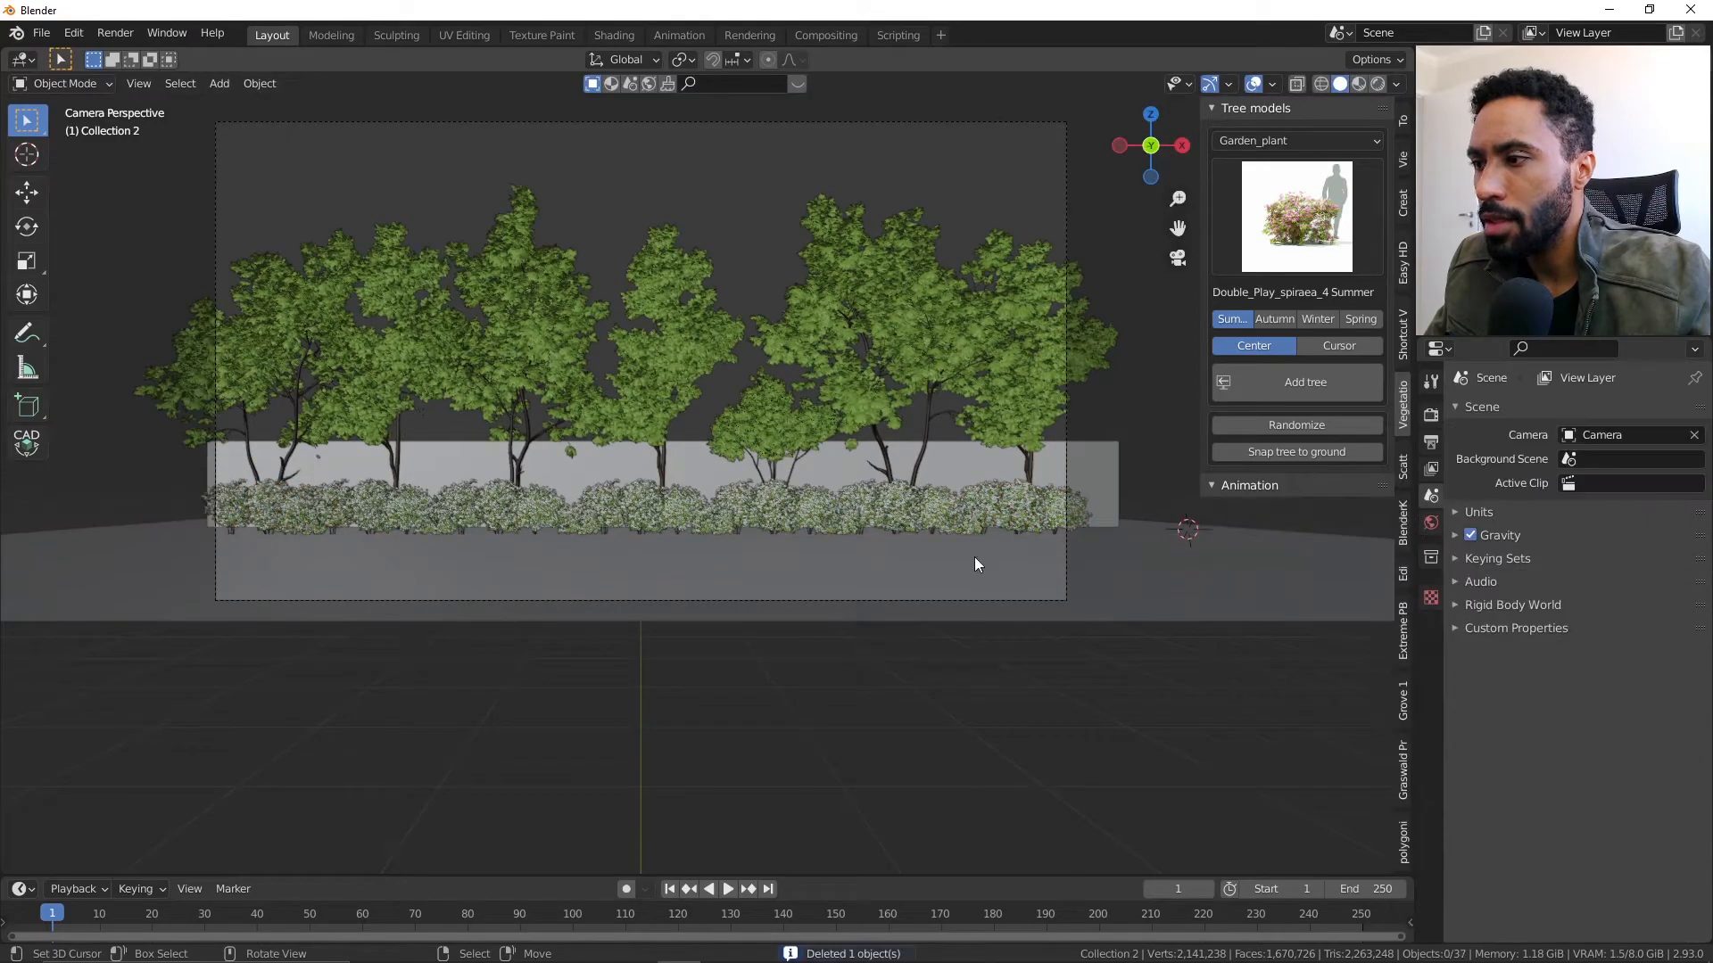
# - Select all hedge shrubs from the top in wireframe display, excluding the trees and the wall
pyautogui.moveTo(826, 514); pyautogui.dragTo(1003, 560, button='middle')
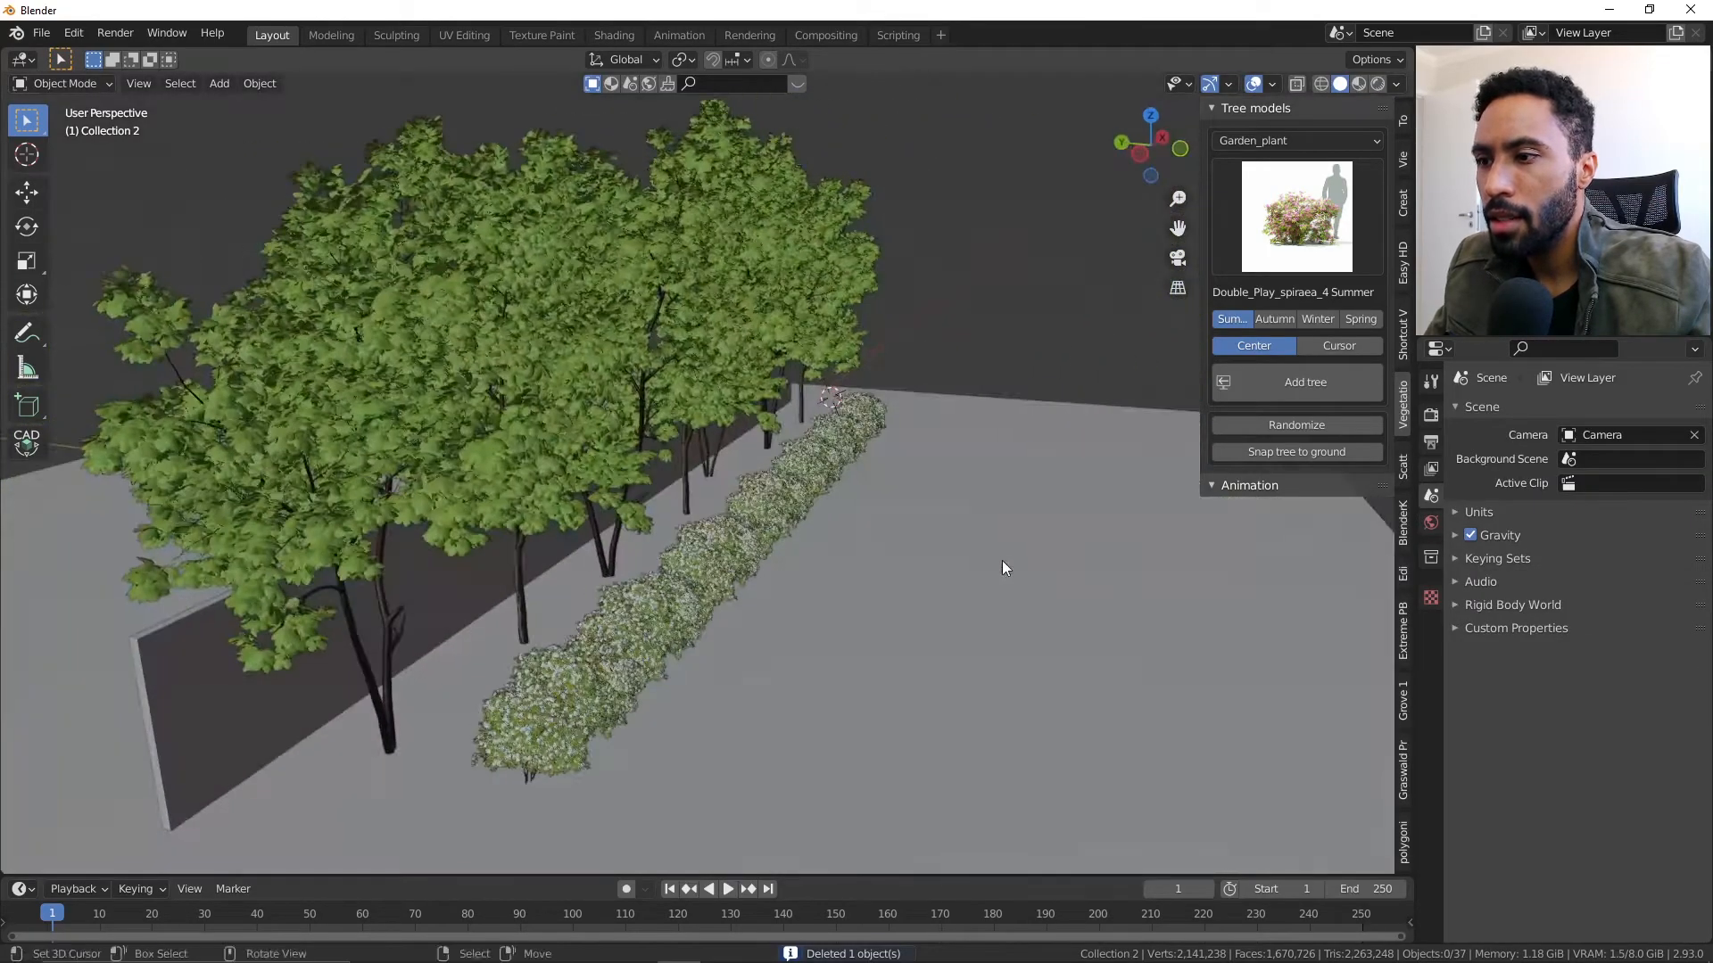
pyautogui.press('KP_7')
pyautogui.press('z')
pyautogui.click(959, 547)
pyautogui.scroll(-3, 971, 550)
pyautogui.press('b')
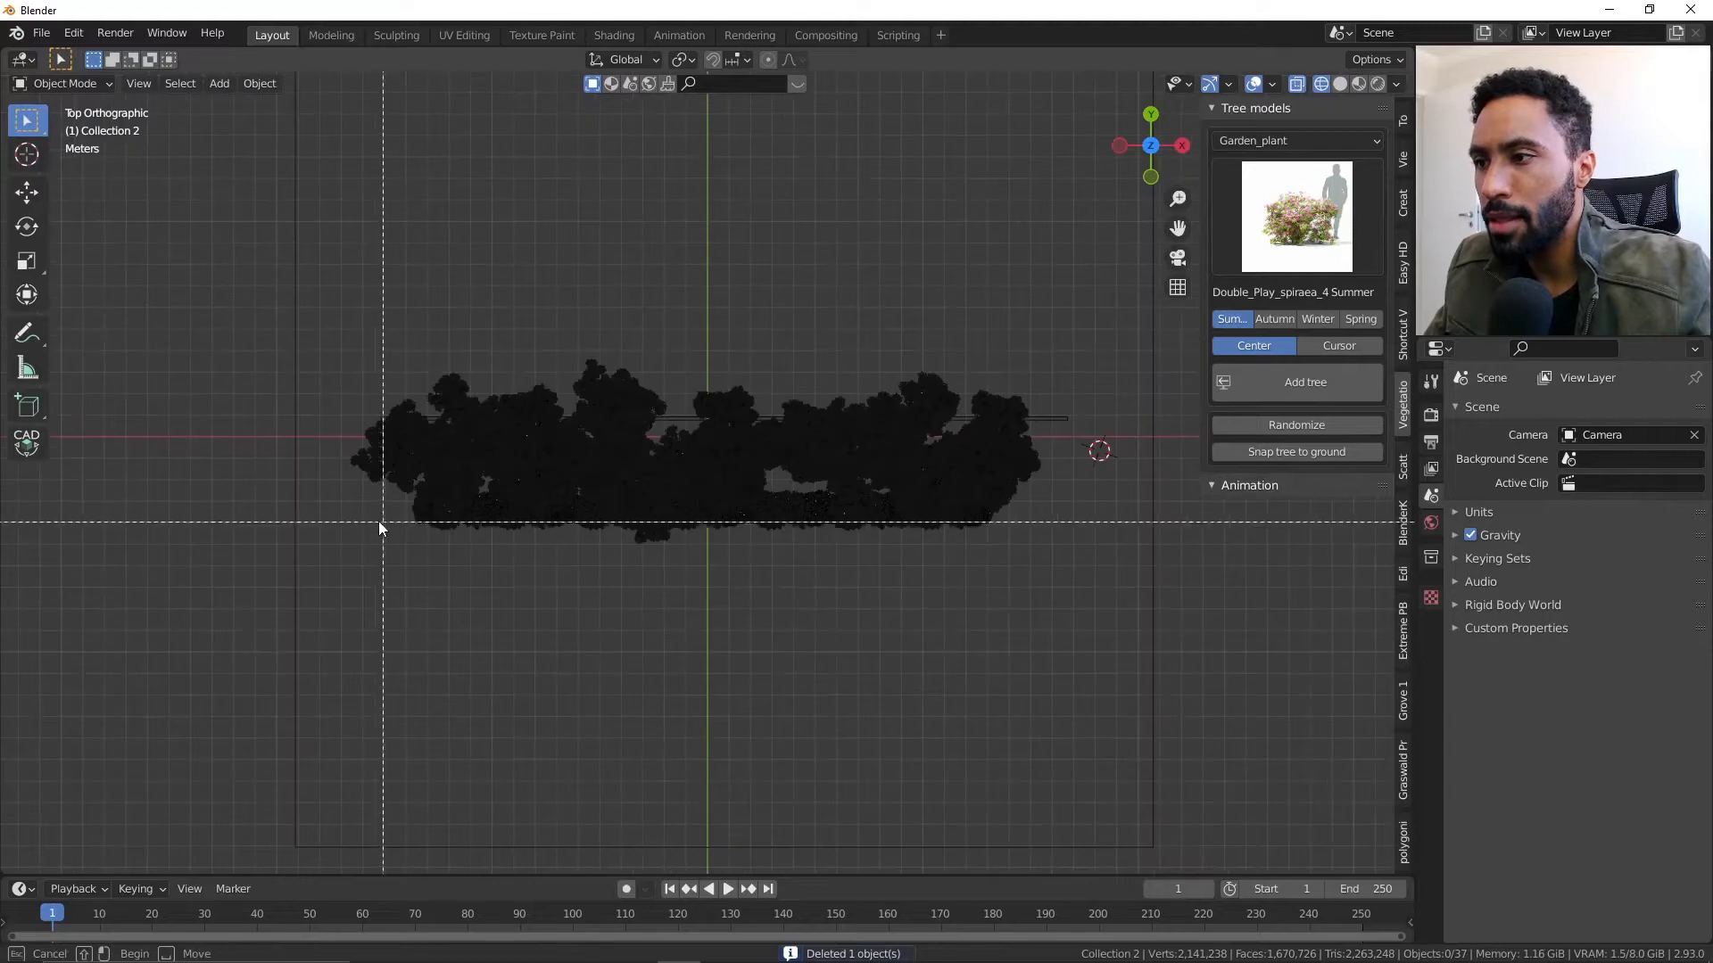
pyautogui.moveTo(378, 494); pyautogui.dragTo(994, 562)
pyautogui.keyDown('ctrl'); pyautogui.moveTo(1057, 448); pyautogui.dragTo(355, 309); pyautogui.keyUp('ctrl')
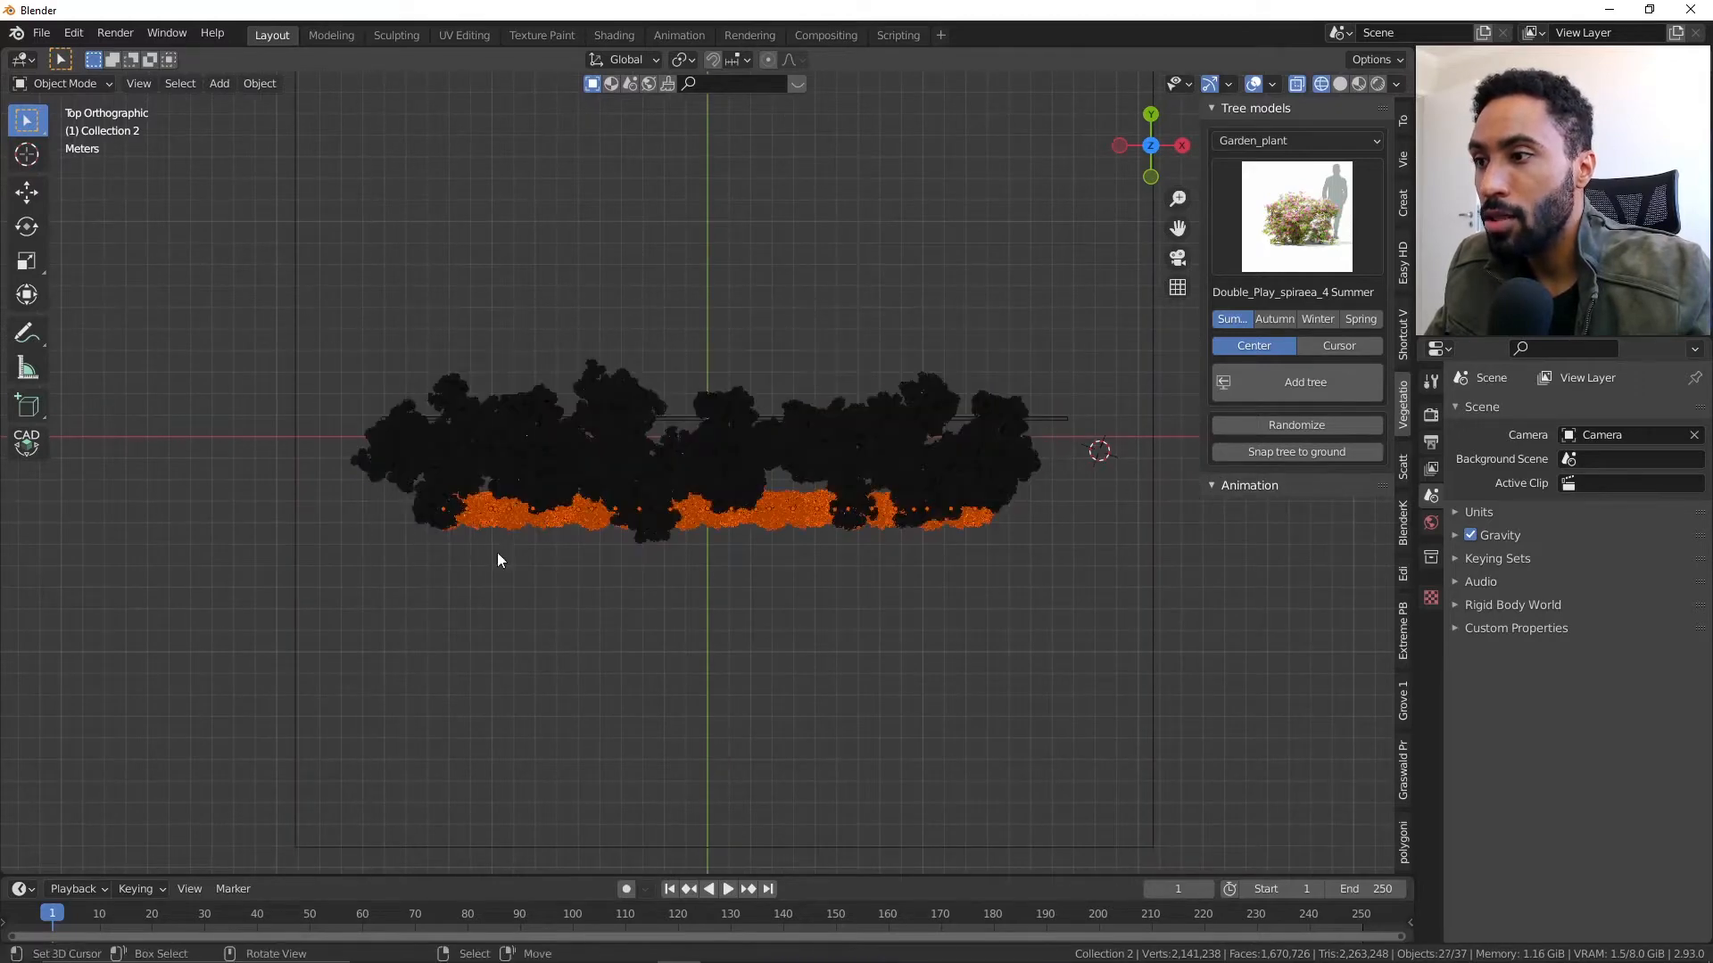
# - Return to solid shading, and randomize the selected hedge shrubs
pyautogui.moveTo(496, 553); pyautogui.dragTo(554, 423, button='middle')
pyautogui.scroll(2, 637, 519)
pyautogui.press('z')
pyautogui.click(788, 514)
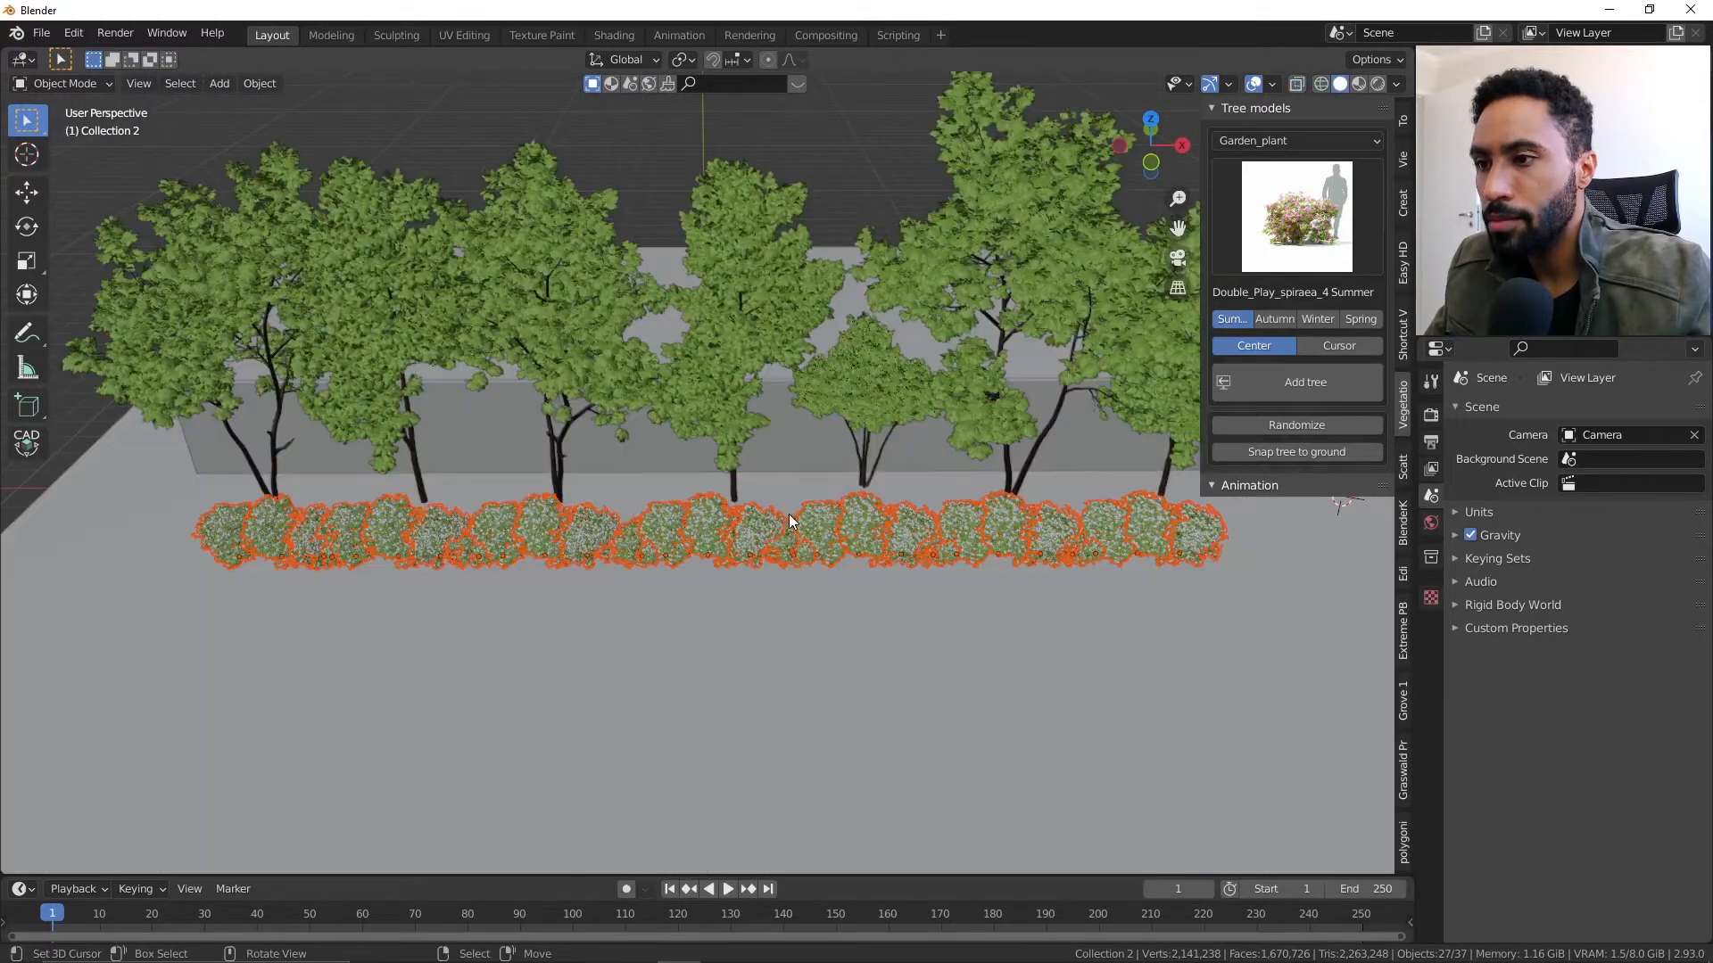
pyautogui.click(1315, 424)
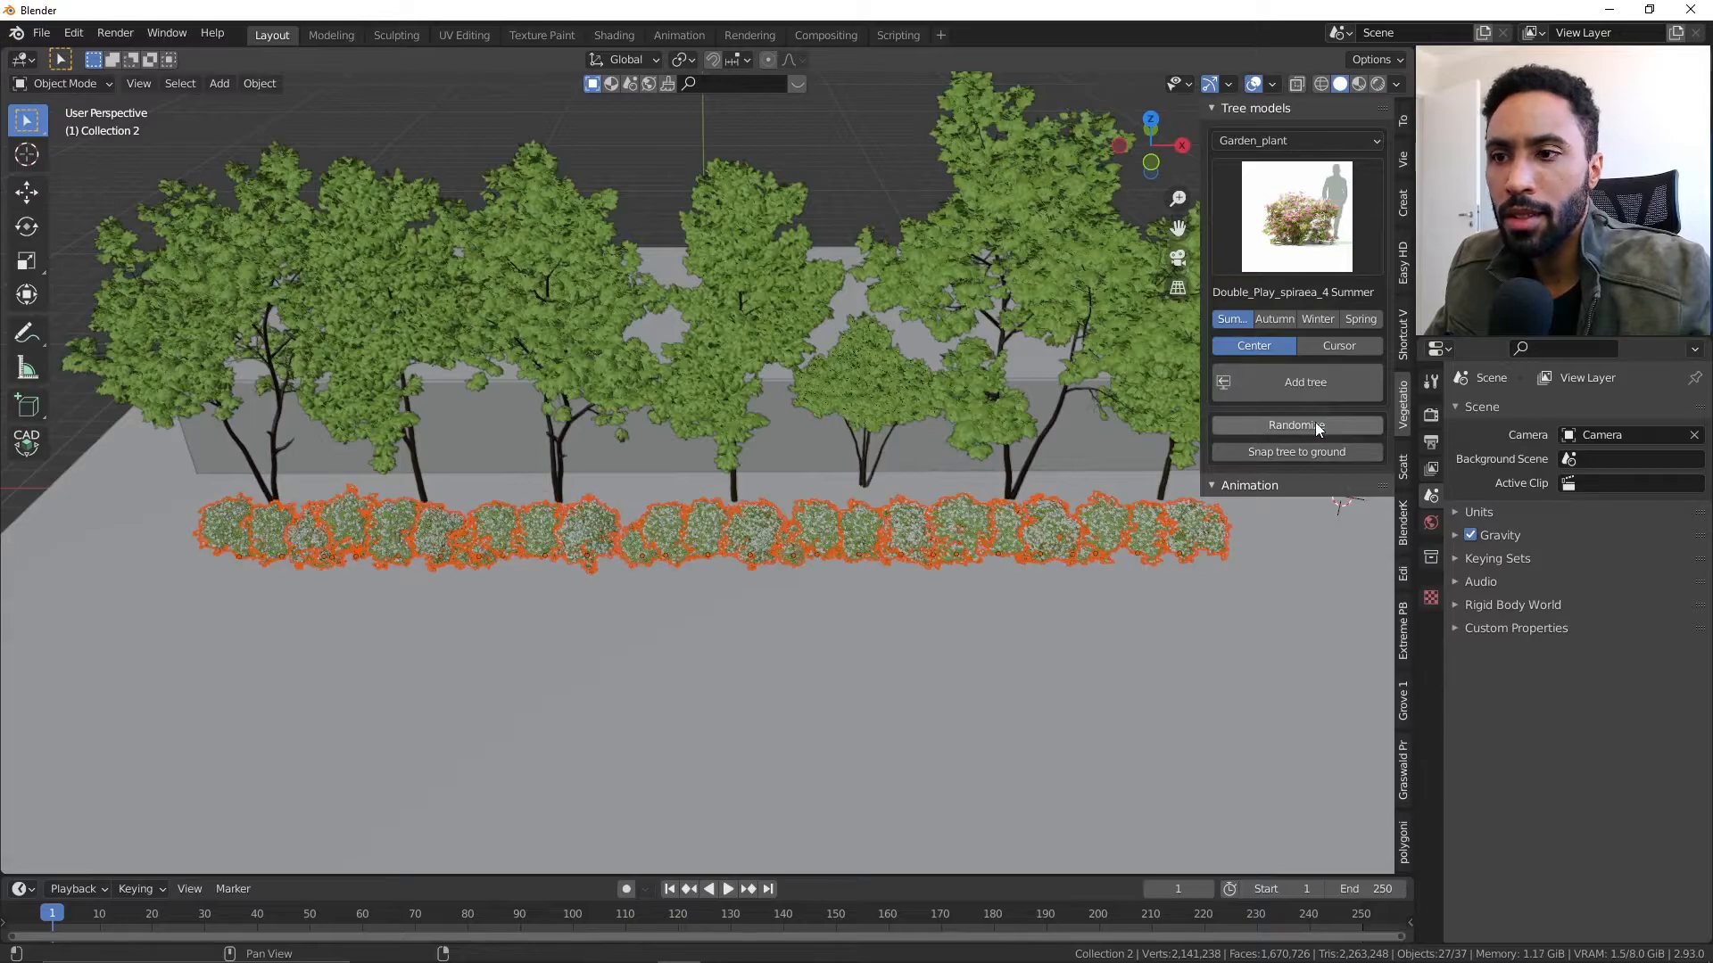
# - Shift the small shrub beside the gap in the middle of the hedge toward negative X
pyautogui.moveTo(1142, 473); pyautogui.dragTo(860, 453, button='middle')
pyautogui.scroll(5, 860, 453)
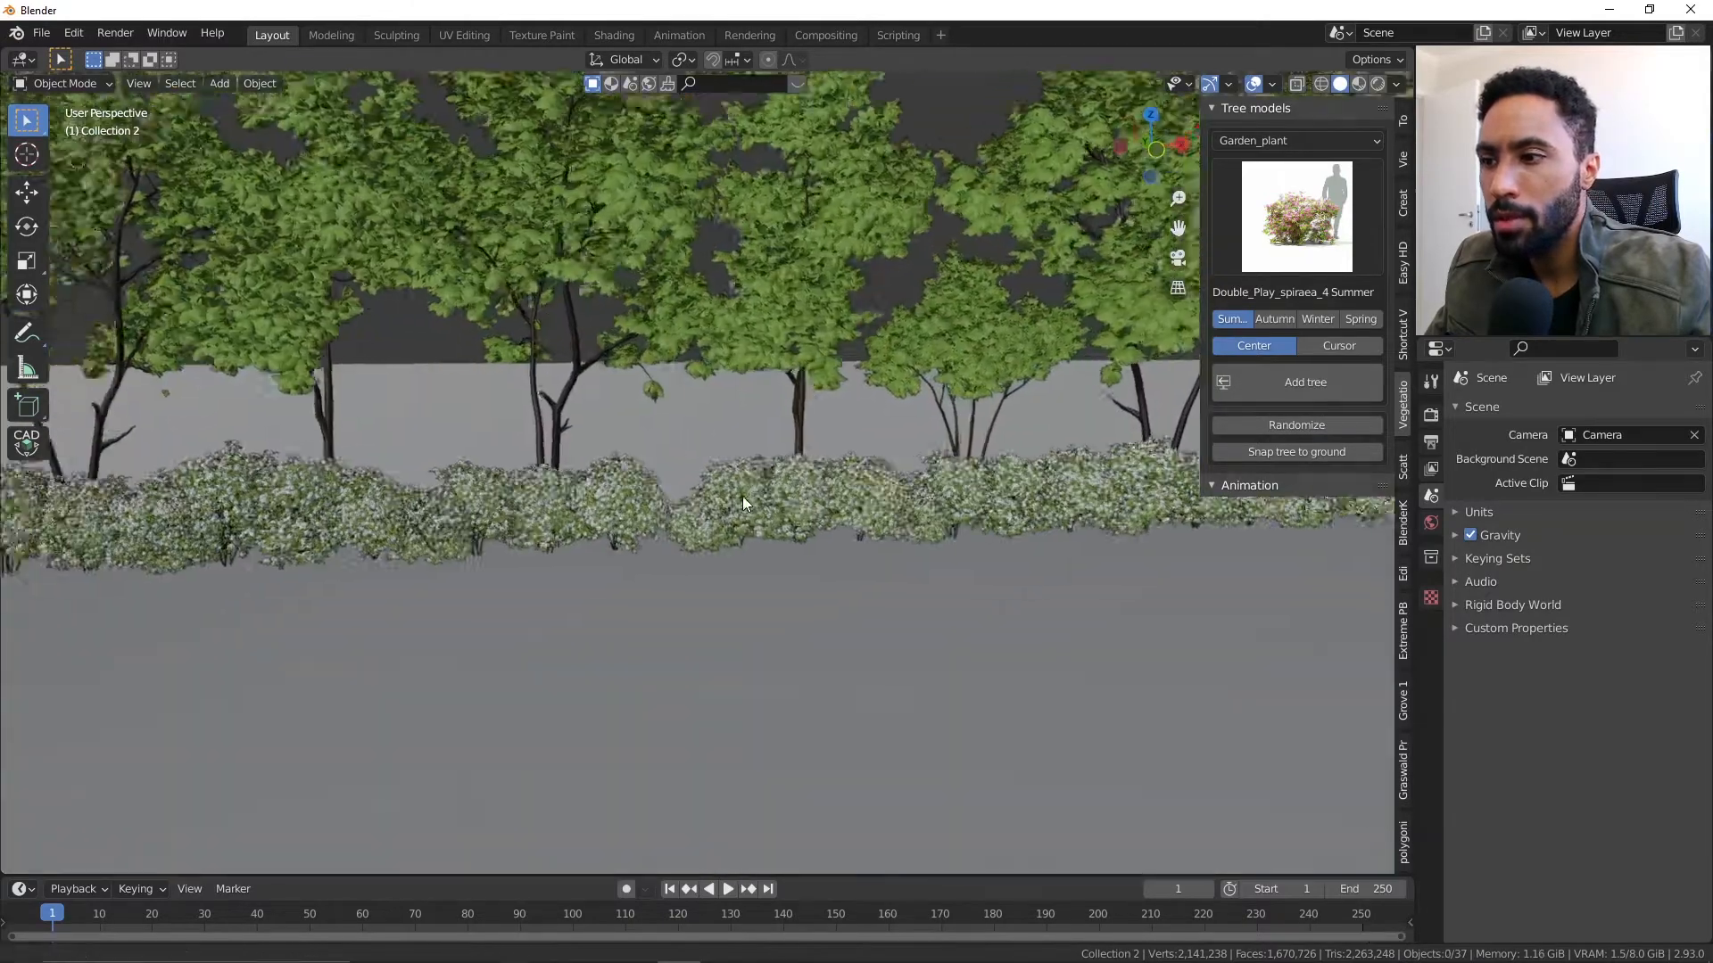
pyautogui.click(702, 567)
pyautogui.press('g')
pyautogui.press('x')
pyautogui.click(678, 566)
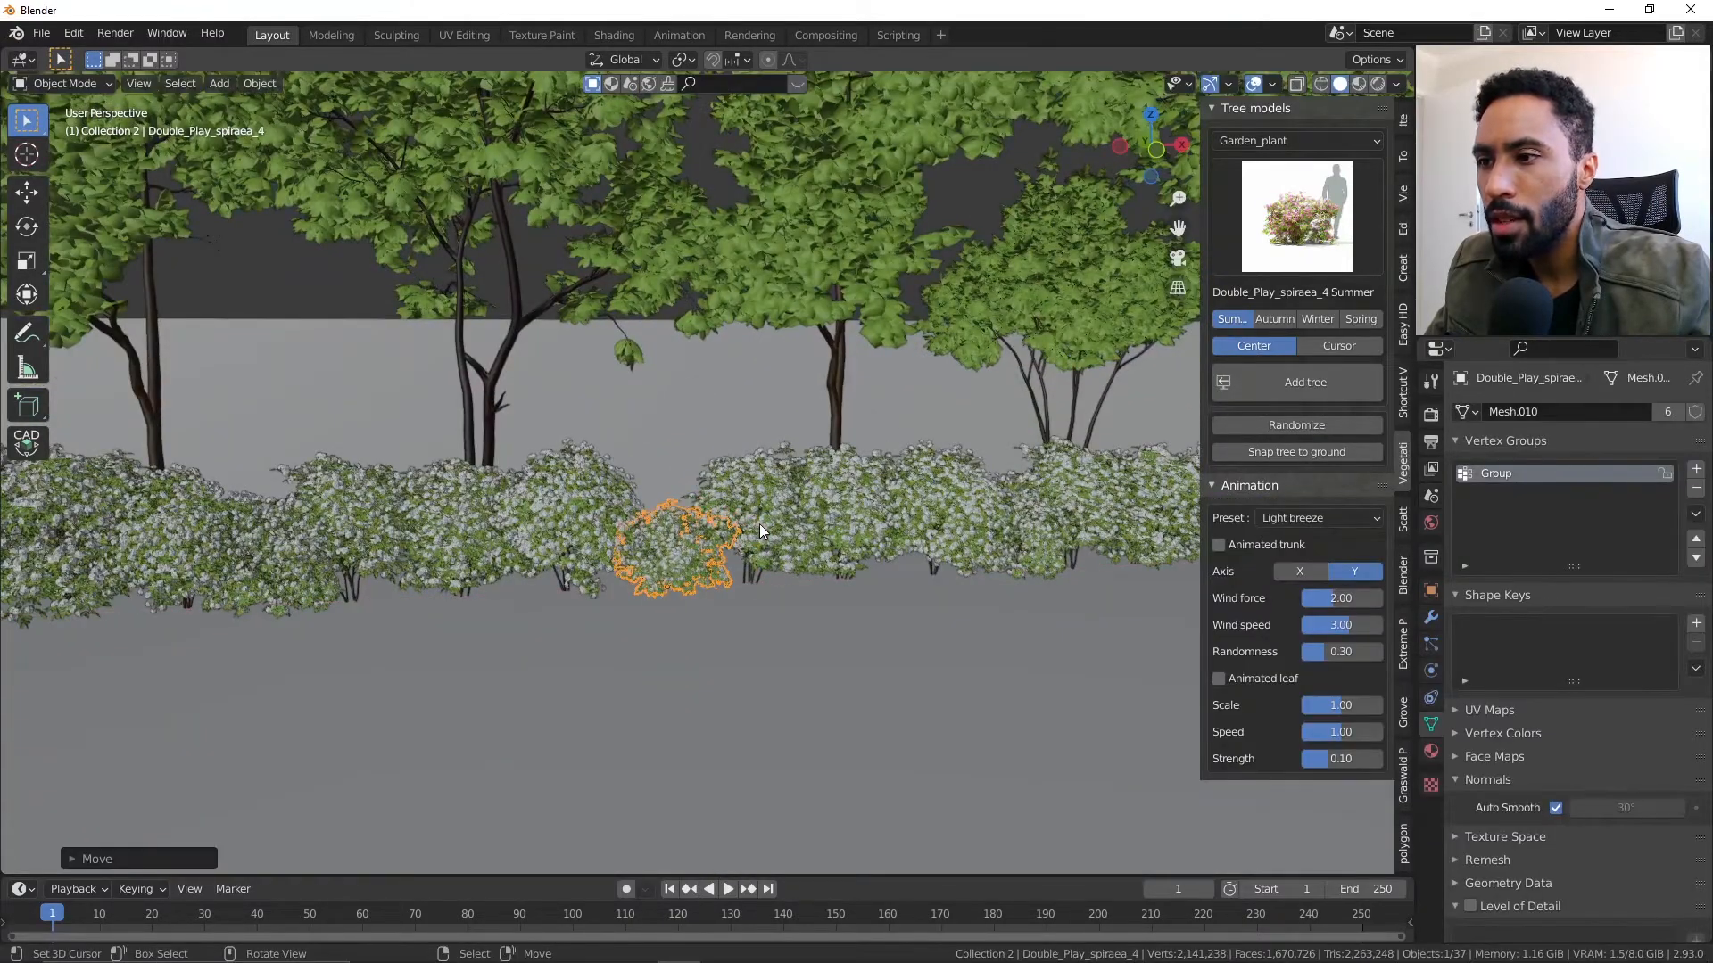
# - Move the larger shrub next to the small one toward negative X, and shift the small shrub along positive X
pyautogui.click(761, 531)
pyautogui.press('g')
pyautogui.press('x')
pyautogui.click(682, 537)
pyautogui.click(718, 574)
pyautogui.press('g')
pyautogui.press('x')
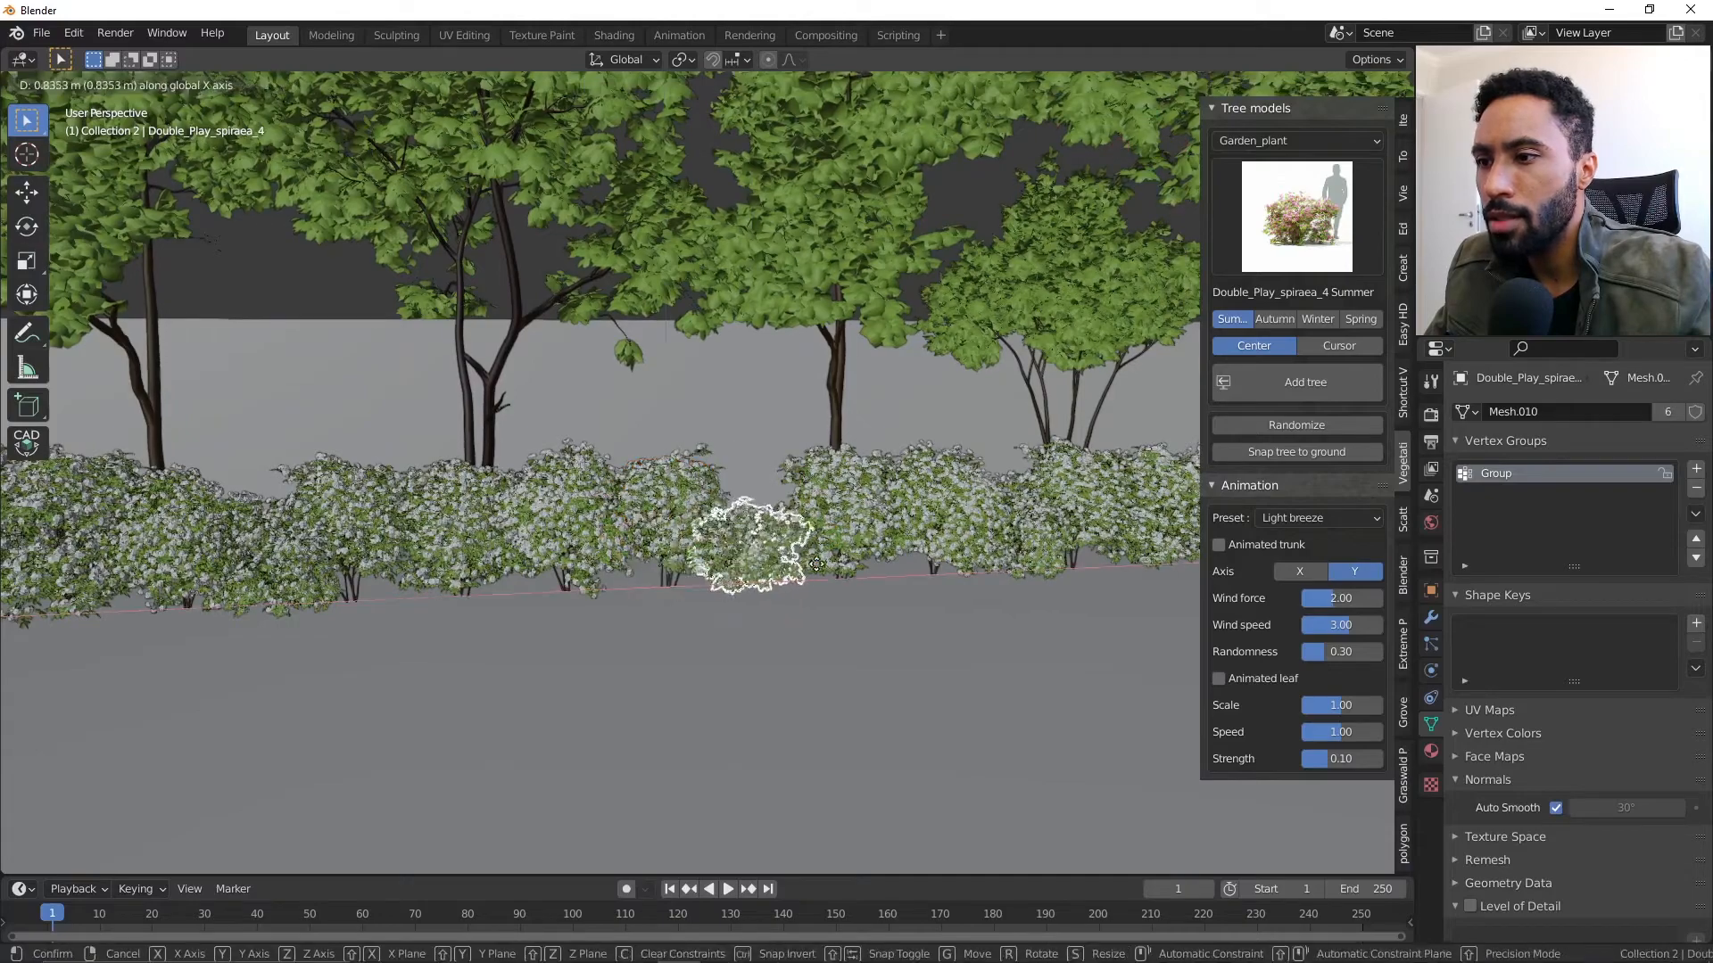
pyautogui.click(818, 563)
# - Nudge the full shrub beside the small one slightly along positive X to even out the hedge
pyautogui.rightClick(667, 500)
pyautogui.press('g')
pyautogui.press('x')
pyautogui.click(683, 501)
pyautogui.rightClick(763, 540)
pyautogui.moveTo(778, 541); pyautogui.dragTo(795, 506, button='middle')
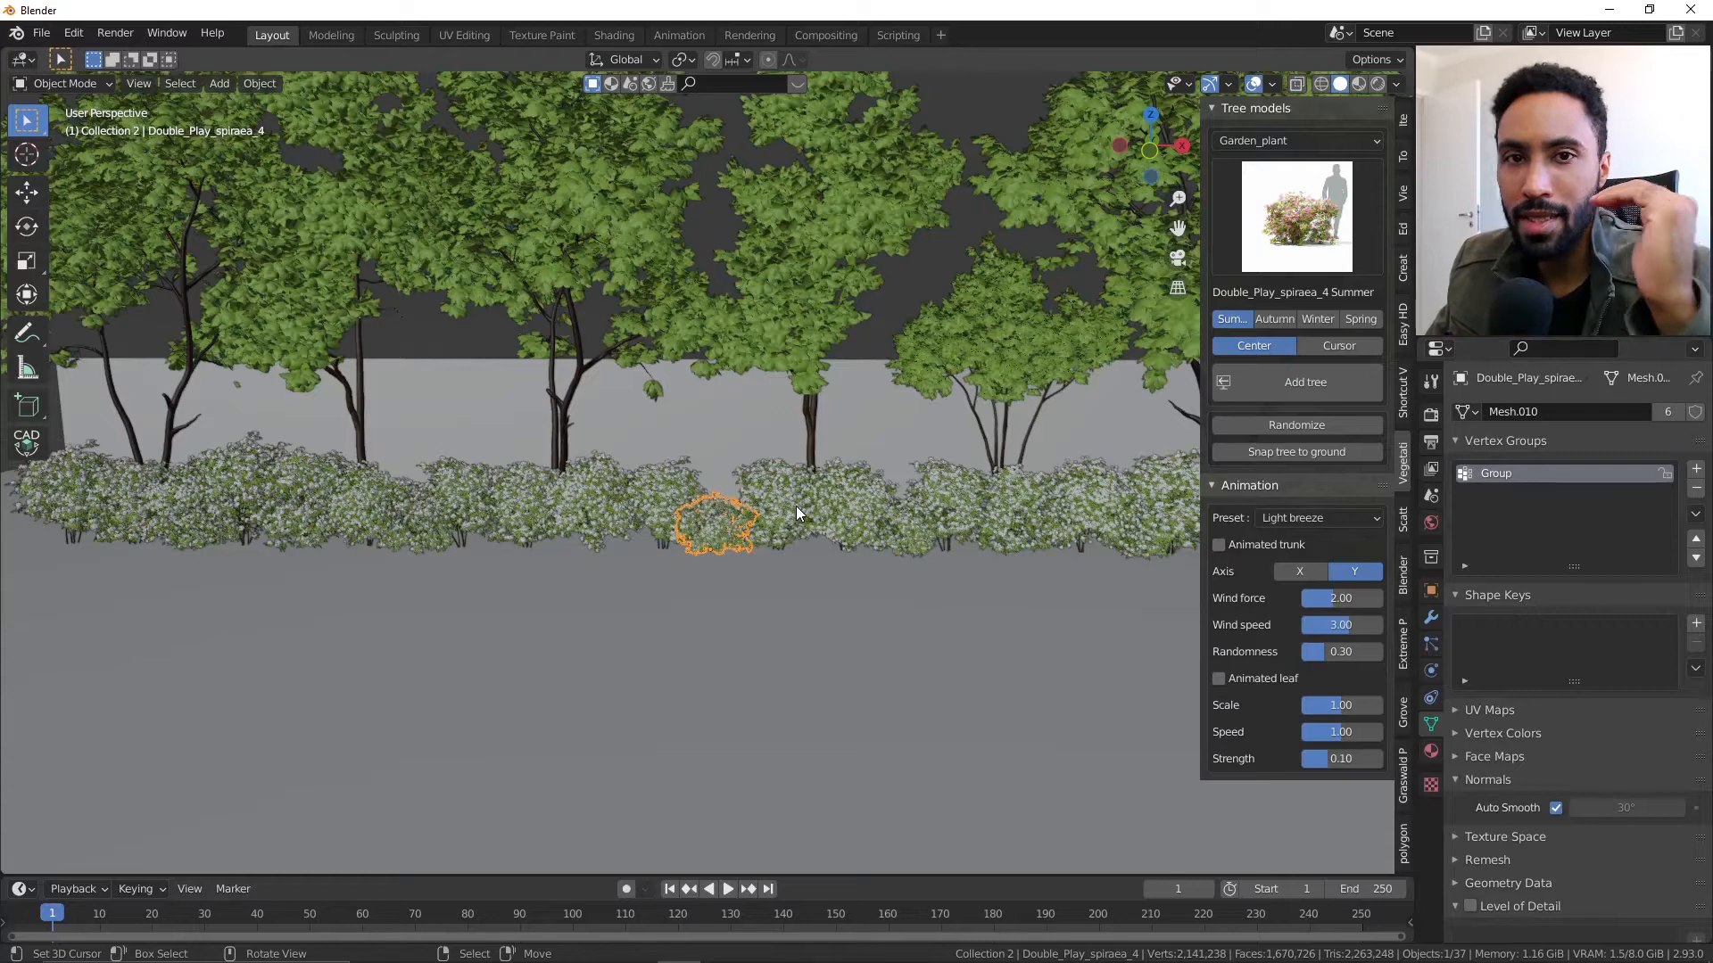
# - Swap the small mid-hedge shrub with a full shrub further toward negative X, filling both positions in the row
pyautogui.rightClick(538, 510)
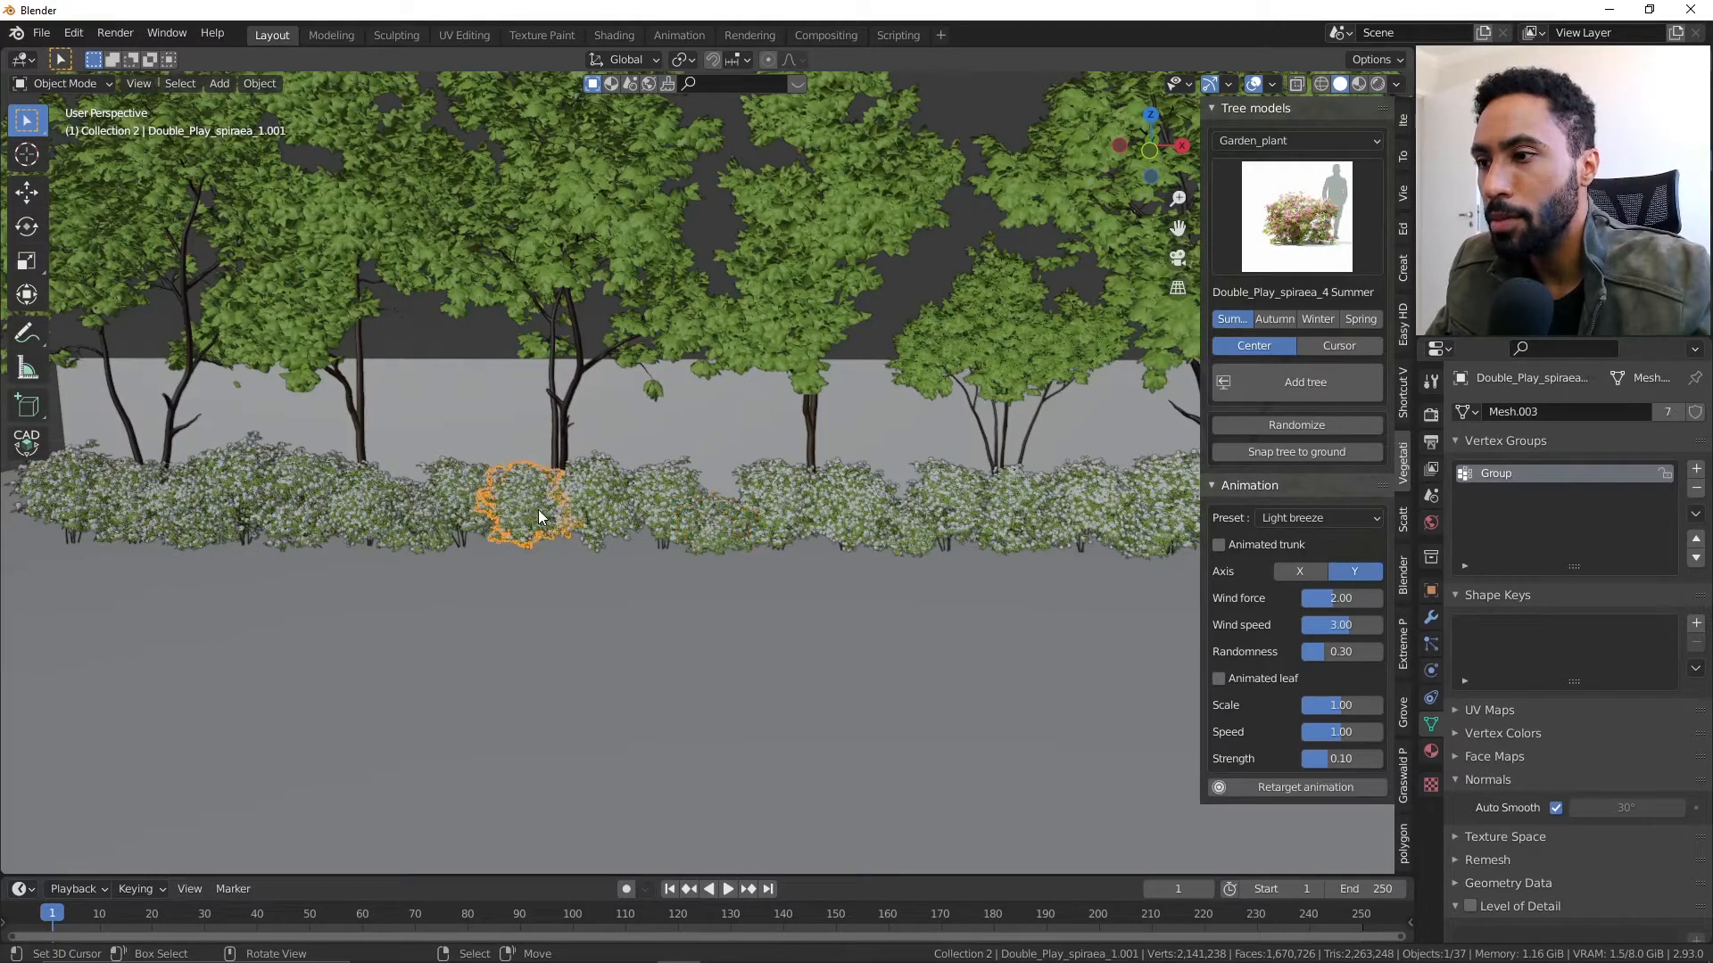
pyautogui.press('g')
pyautogui.click(708, 546)
pyautogui.rightClick(709, 548)
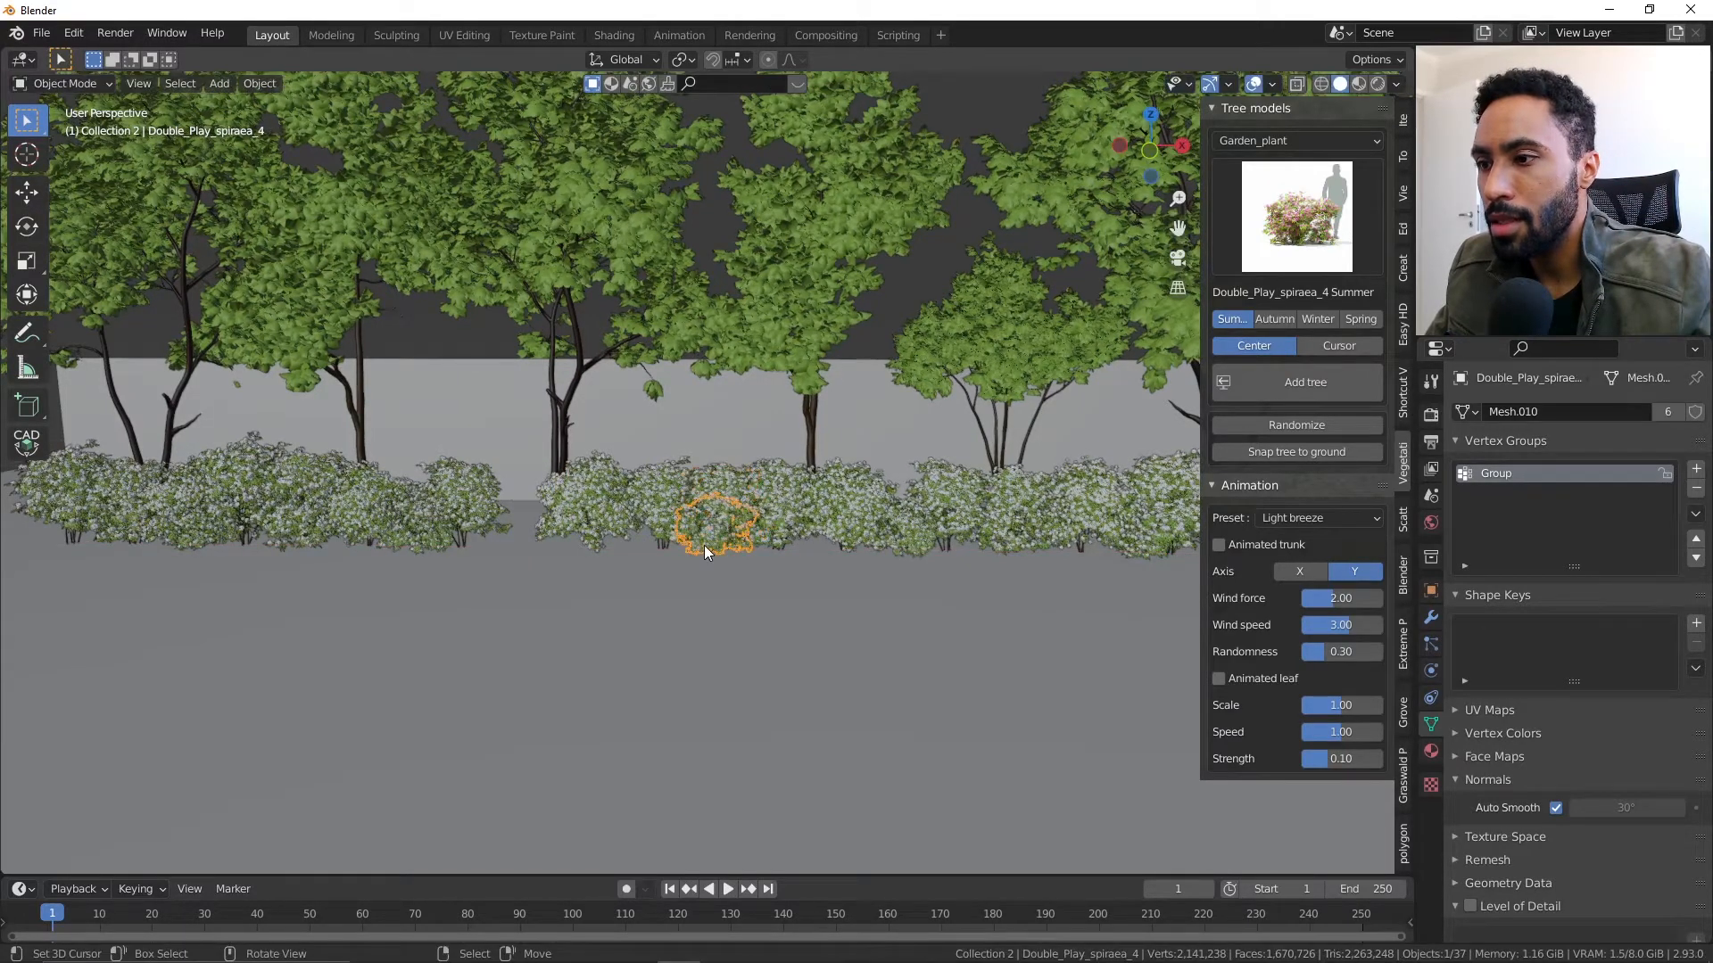
pyautogui.press('g')
pyautogui.click(507, 516)
# - Select the shrubs in the middle of the hedge, leaving out the ground plane, and randomize them
pyautogui.moveTo(506, 507); pyautogui.dragTo(528, 533, button='middle')
pyautogui.hotkey('alt', 'a')
pyautogui.press('c')
pyautogui.moveTo(478, 534); pyautogui.dragTo(497, 423)
pyautogui.rightClick(619, 382)
pyautogui.press('b')
pyautogui.moveTo(871, 348); pyautogui.dragTo(714, 373, button='middle')
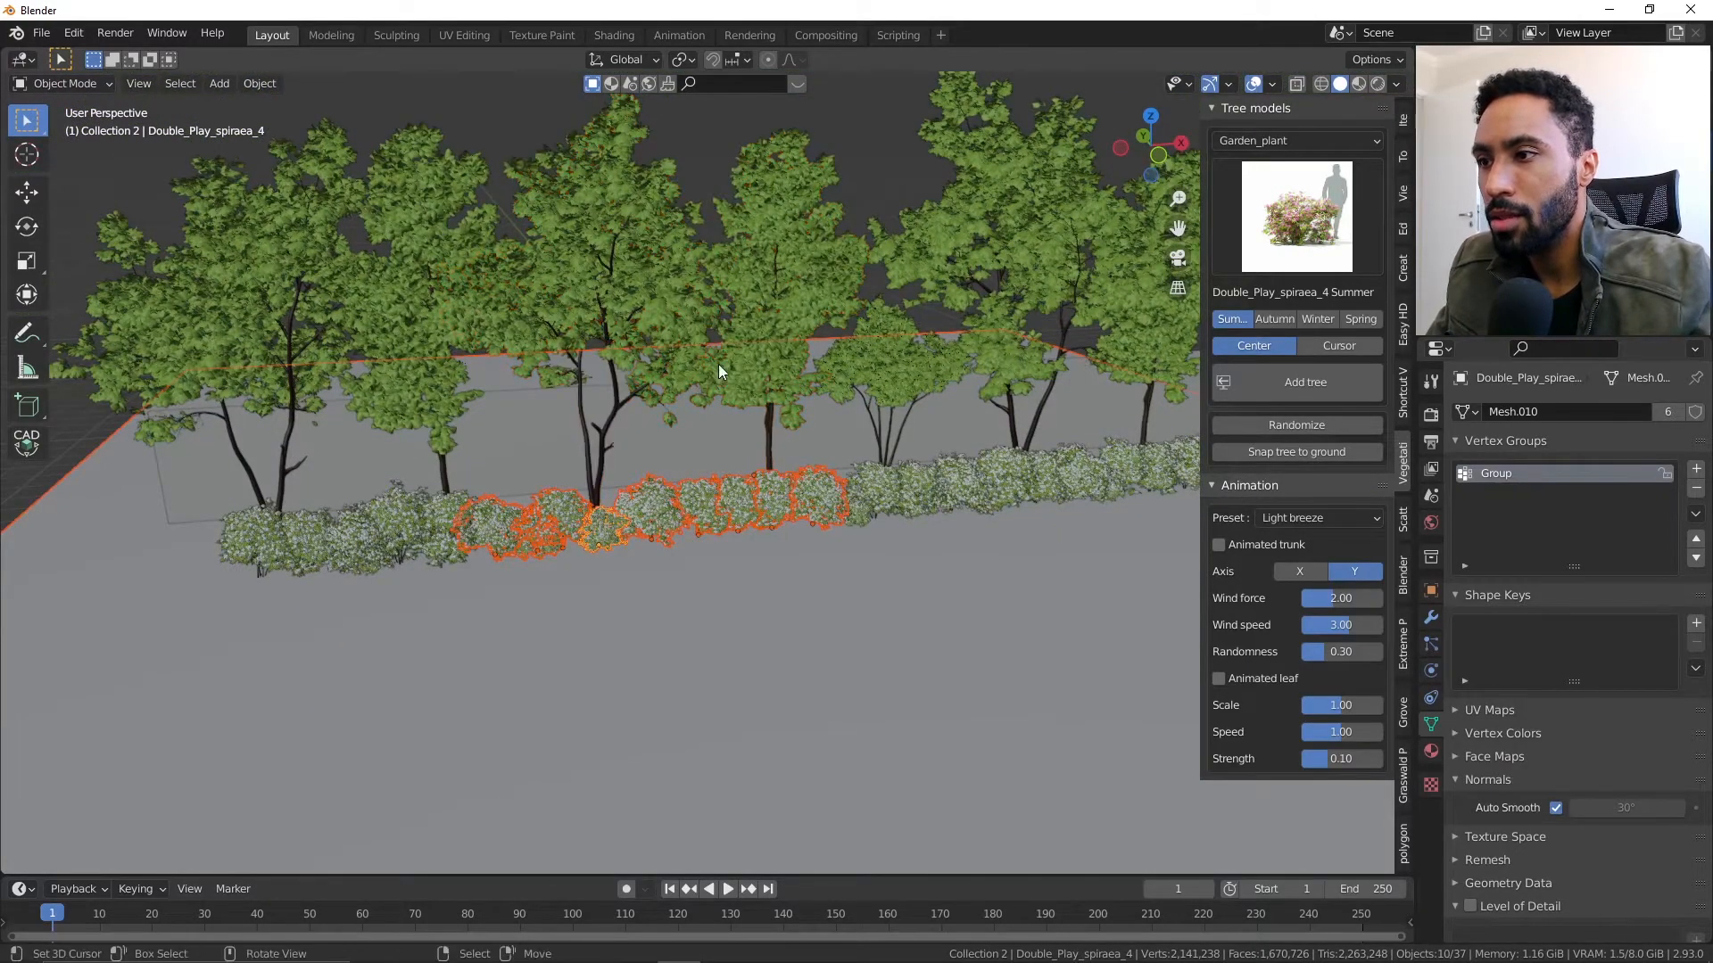
pyautogui.click(1310, 430)
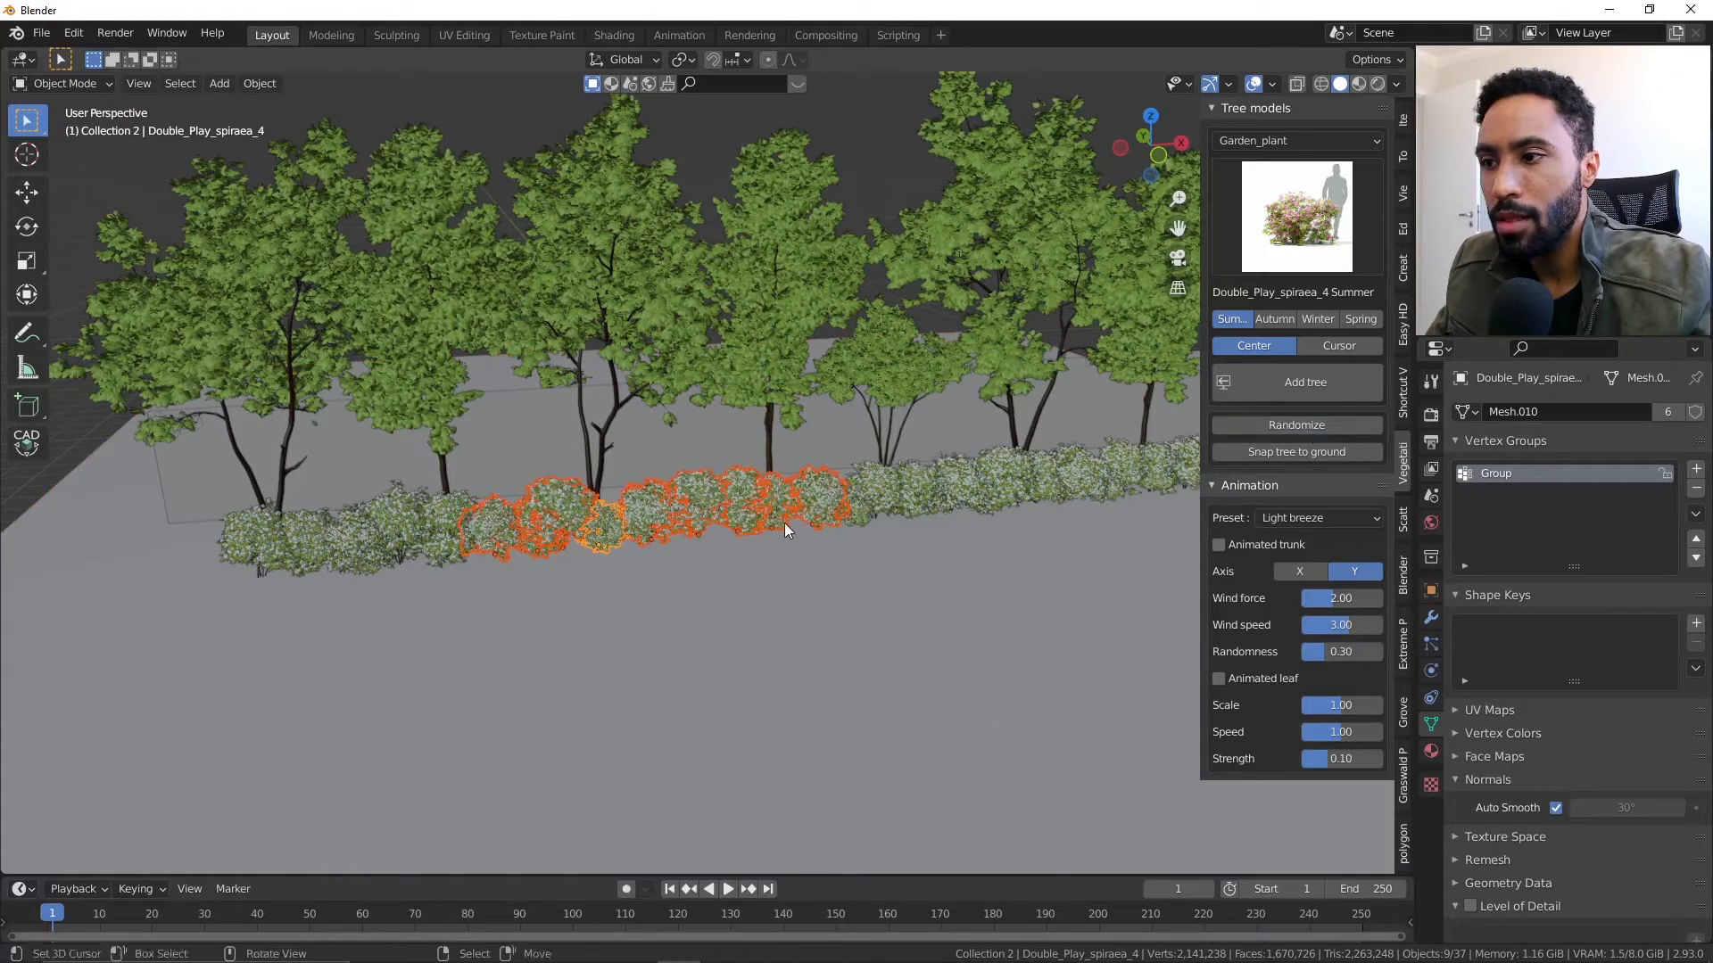
# - Show the camera view in rendered shading, with the render region set around the whole frame
pyautogui.hotkey('alt', 'a')
pyautogui.scroll(-2, 891, 492)
pyautogui.moveTo(892, 492); pyautogui.dragTo(837, 598, button='middle')
pyautogui.press('KP_0')
pyautogui.scroll(1, 838, 598)
pyautogui.scroll(-2, 835, 596)
pyautogui.press('b')
pyautogui.press('Escape')
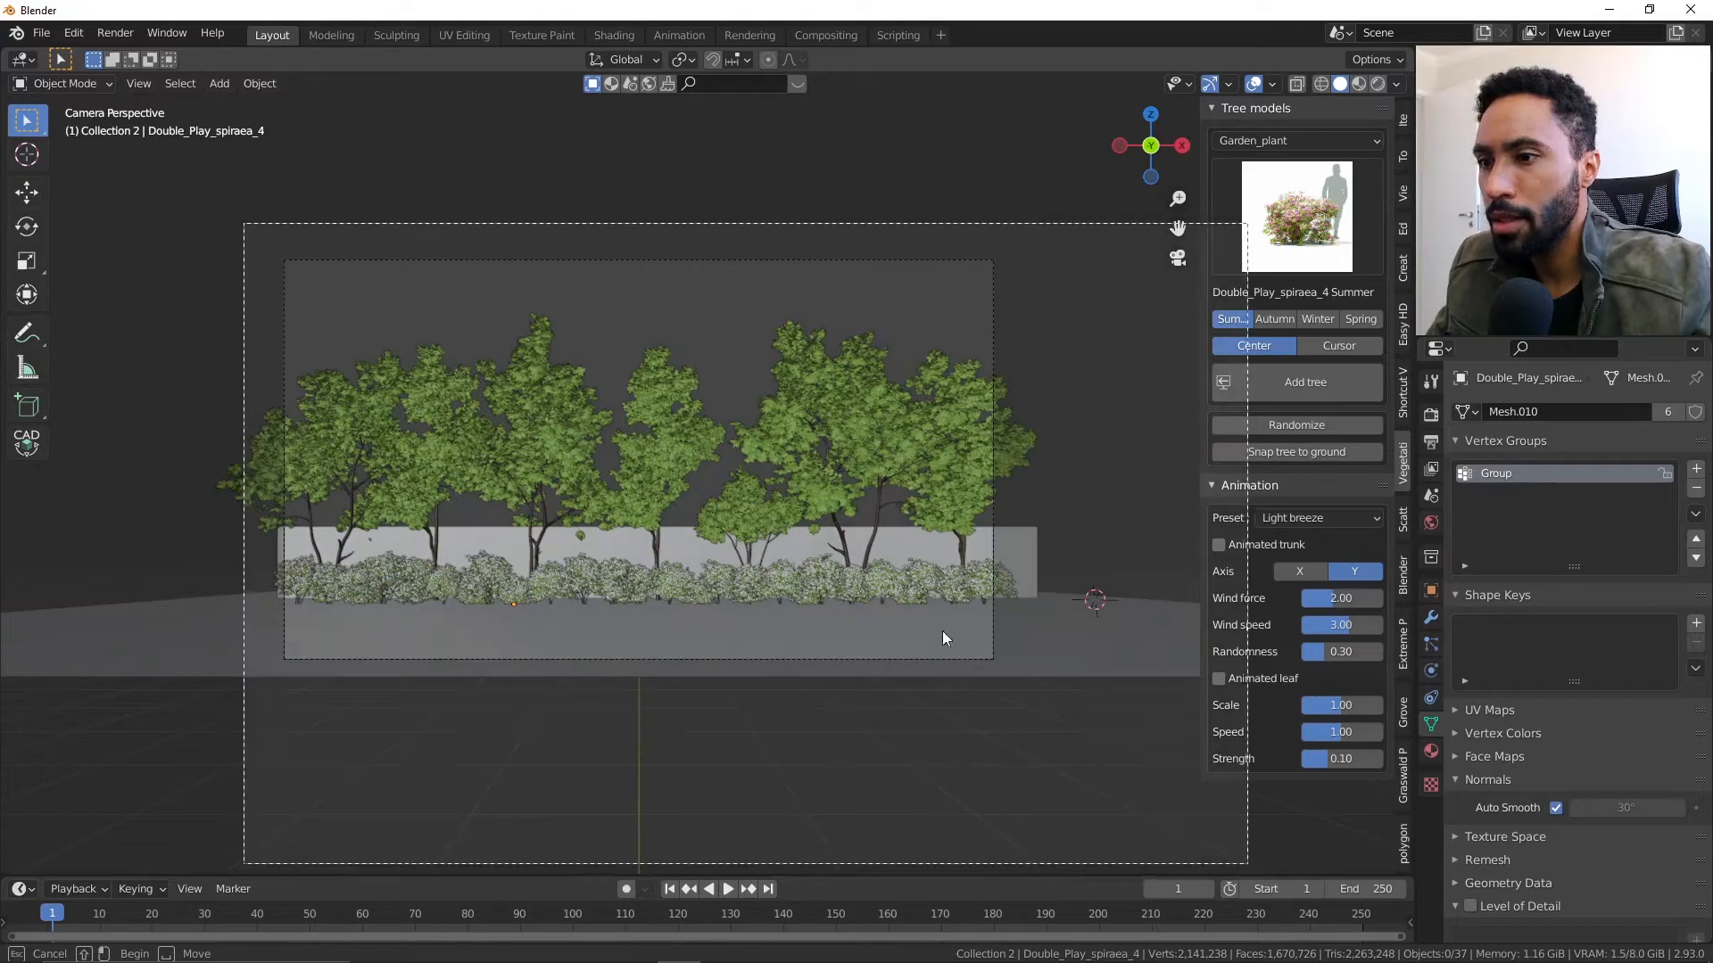
pyautogui.press('z')
pyautogui.click(825, 292)
pyautogui.scroll(1, 773, 357)
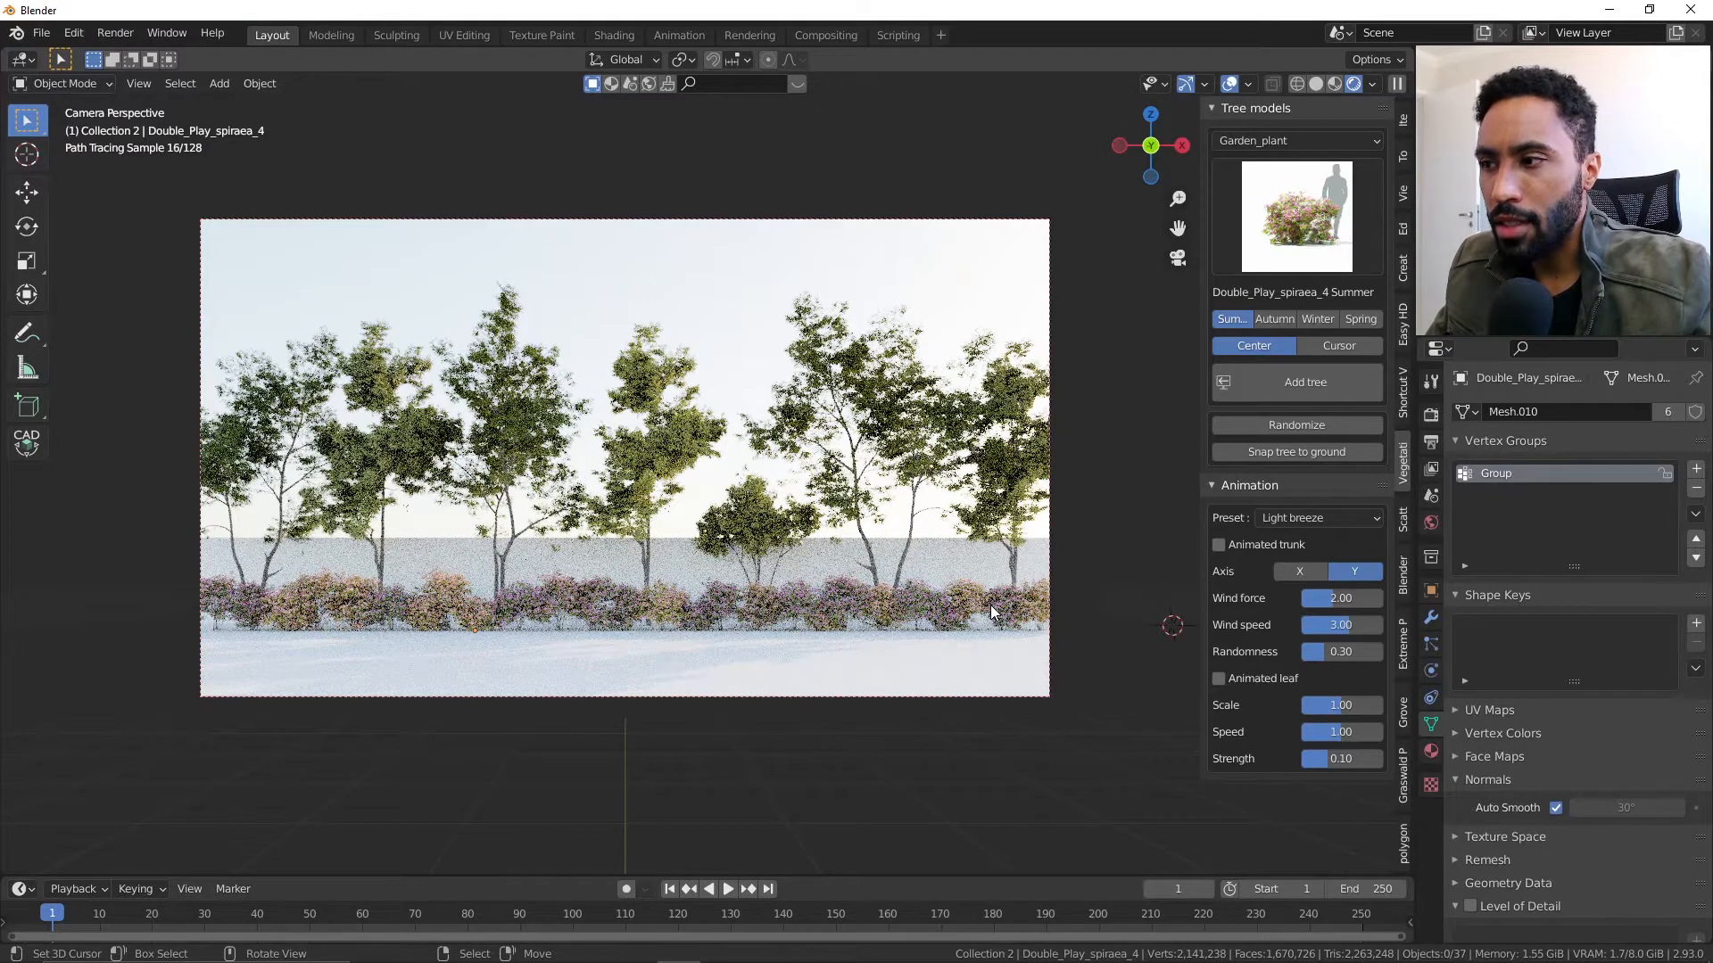
# - Limit the render region to the negative X end of the camera frame, and inspect the trees and shrubs there up close
pyautogui.hotkey('ctrl', 'b')
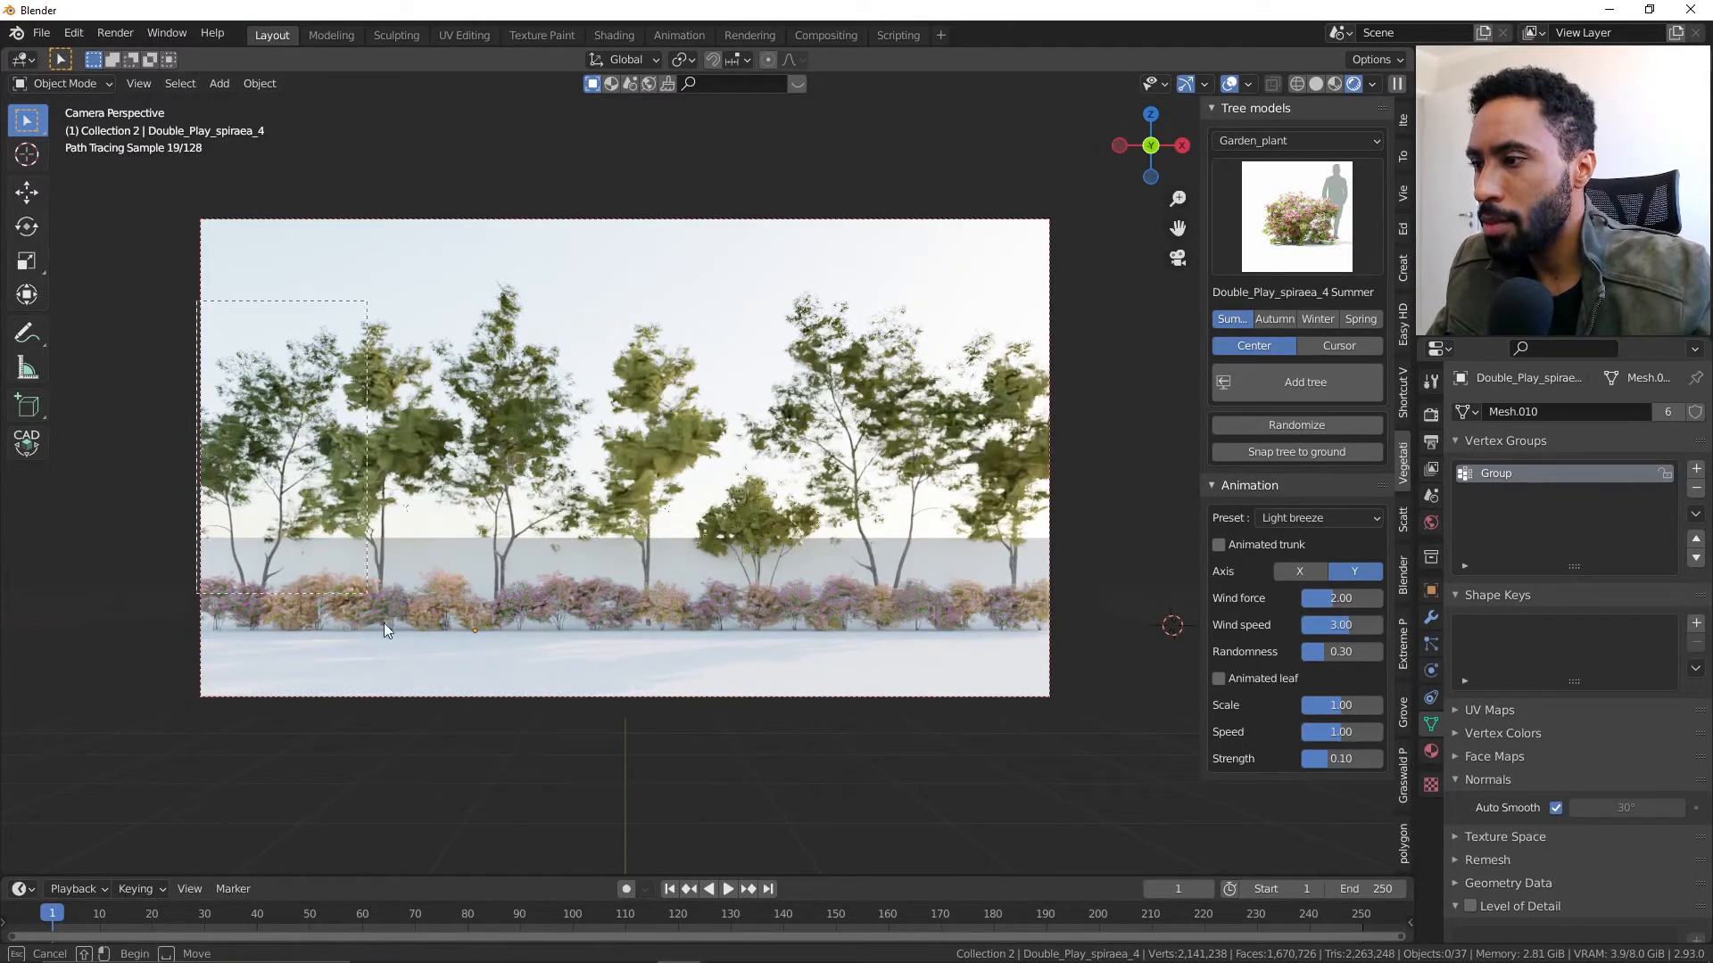
pyautogui.moveTo(427, 706); pyautogui.dragTo(422, 702)
pyautogui.keyDown('shift'); pyautogui.moveTo(400, 693); pyautogui.dragTo(739, 624, button='middle'); pyautogui.keyUp('shift')
pyautogui.scroll(3, 655, 659)
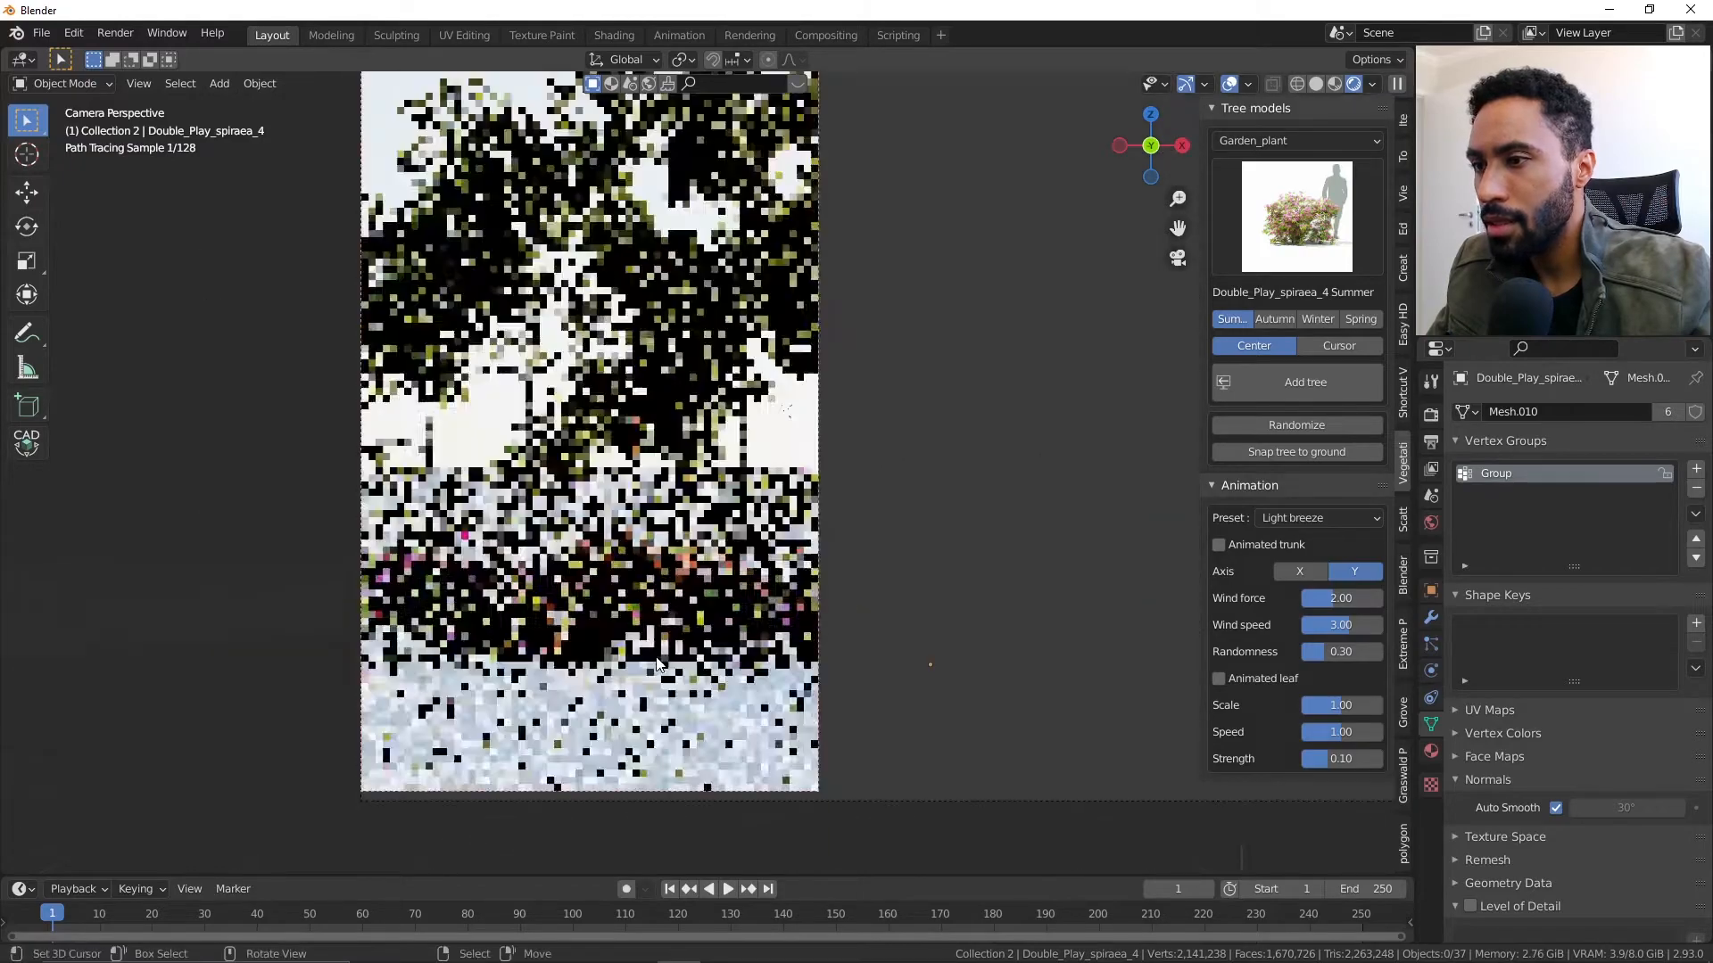
pyautogui.scroll(2, 687, 678)
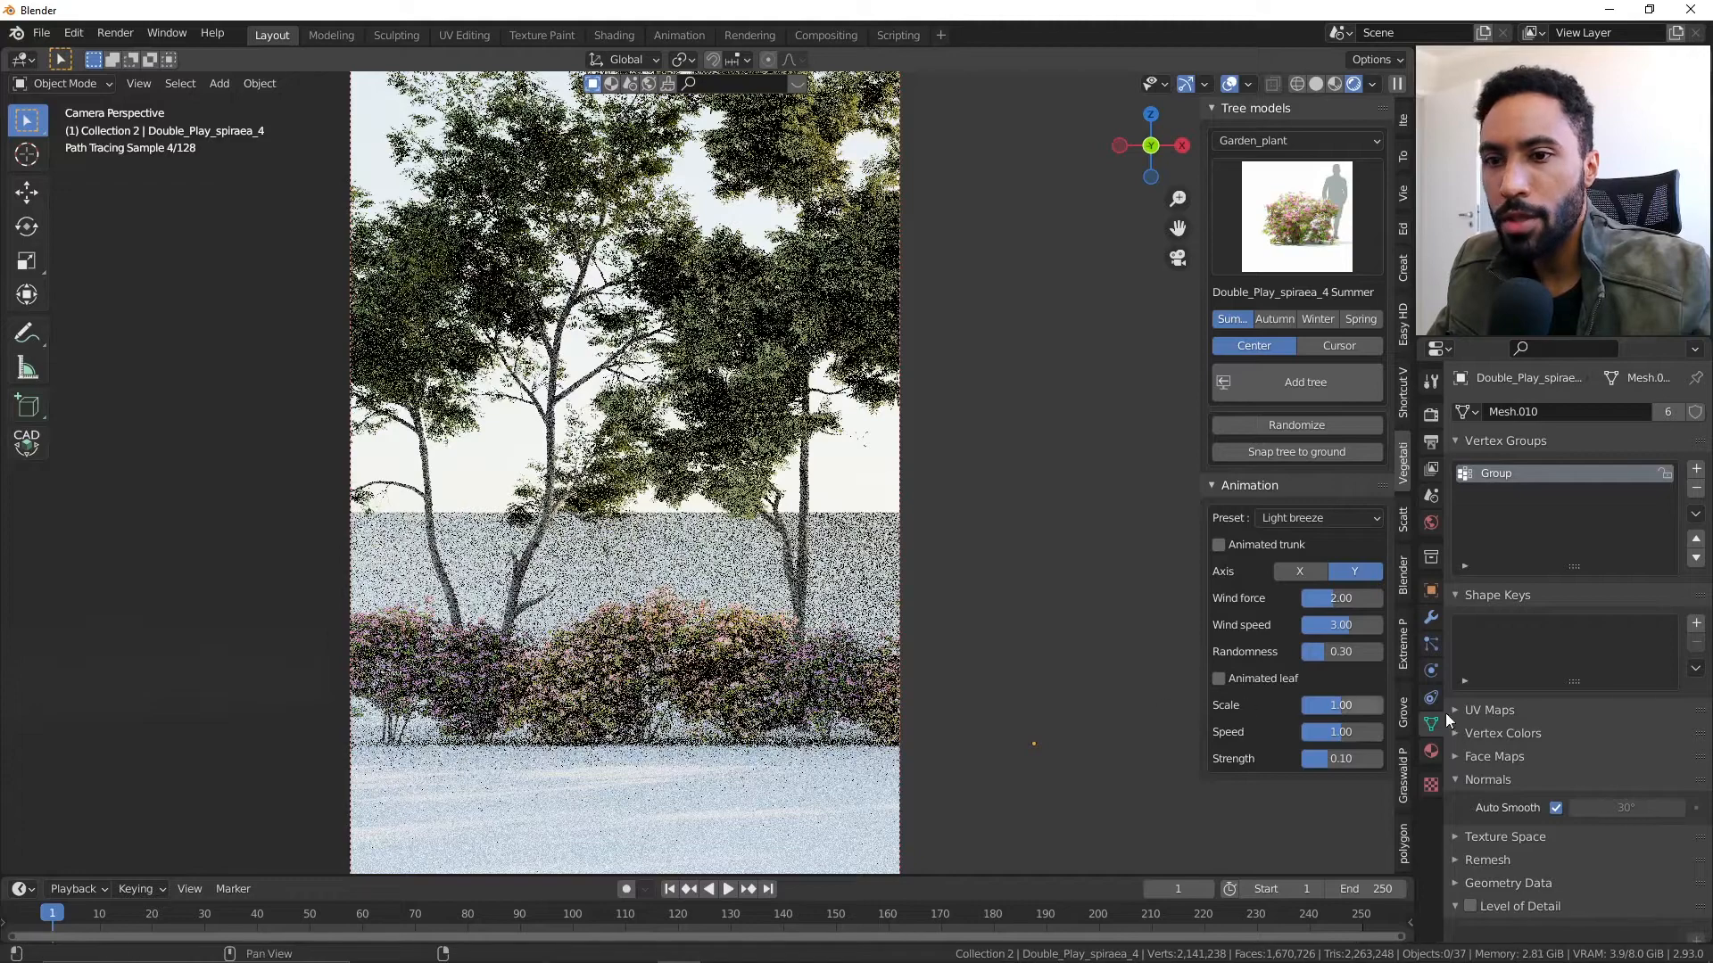
# - Try a sun rotation of 90° for the world's sky texture, and set it back to 45°
pyautogui.click(1432, 524)
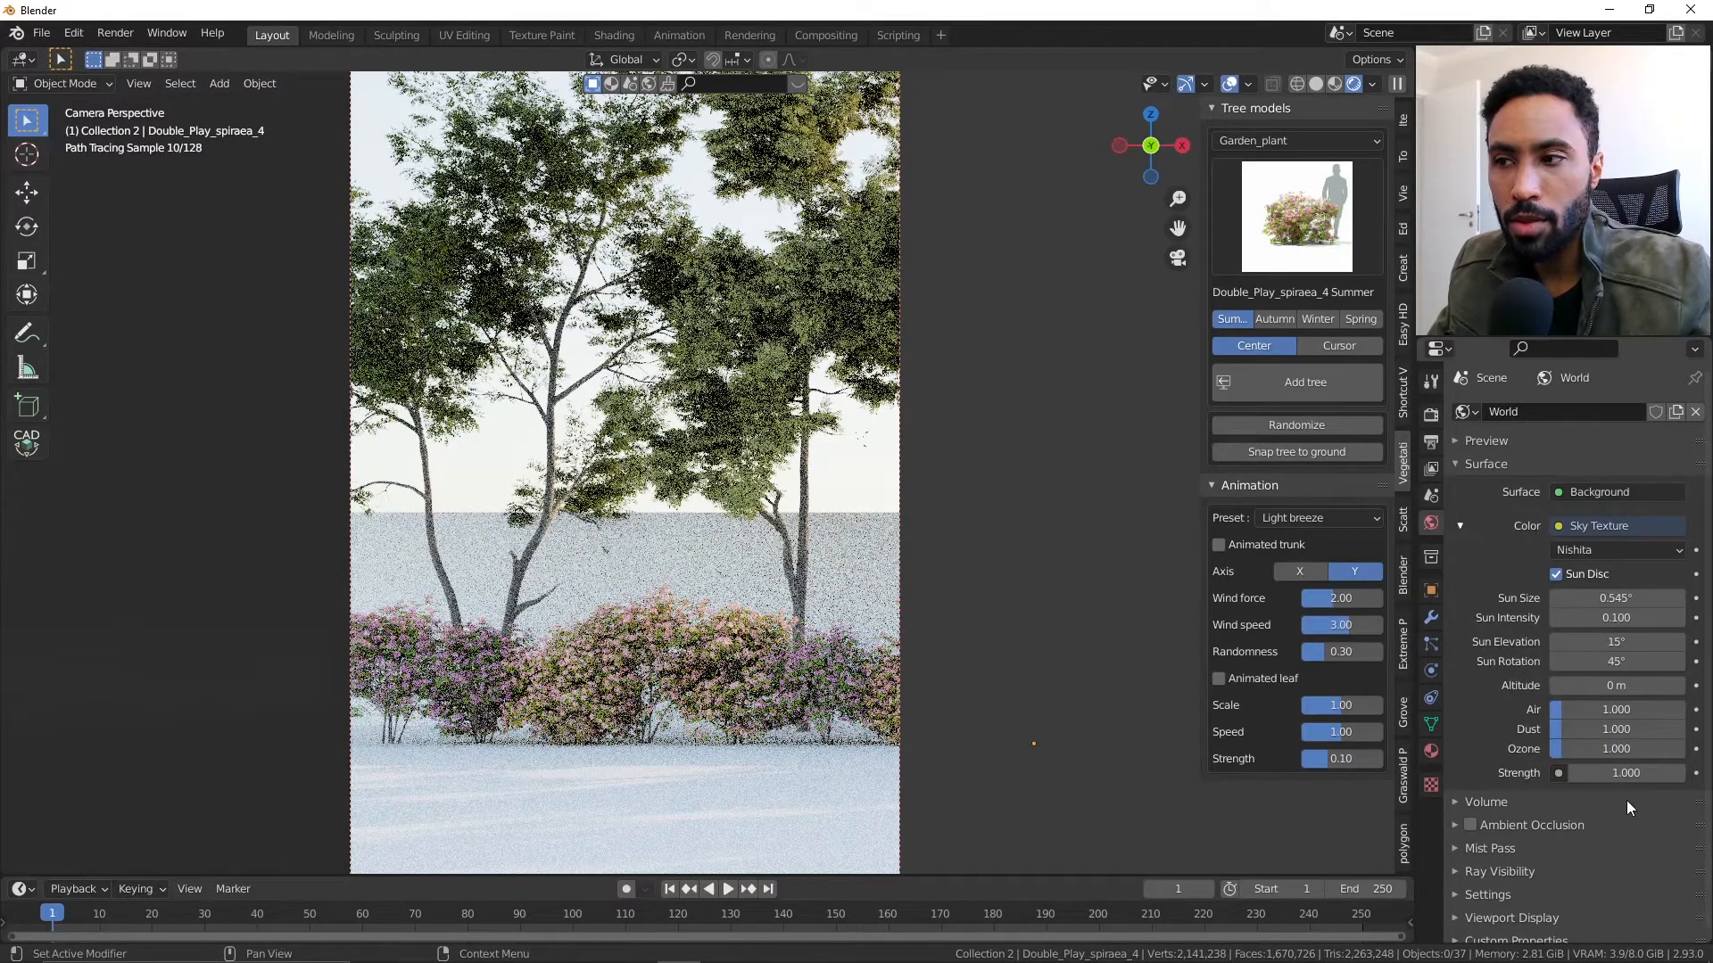
pyautogui.click(1624, 663)
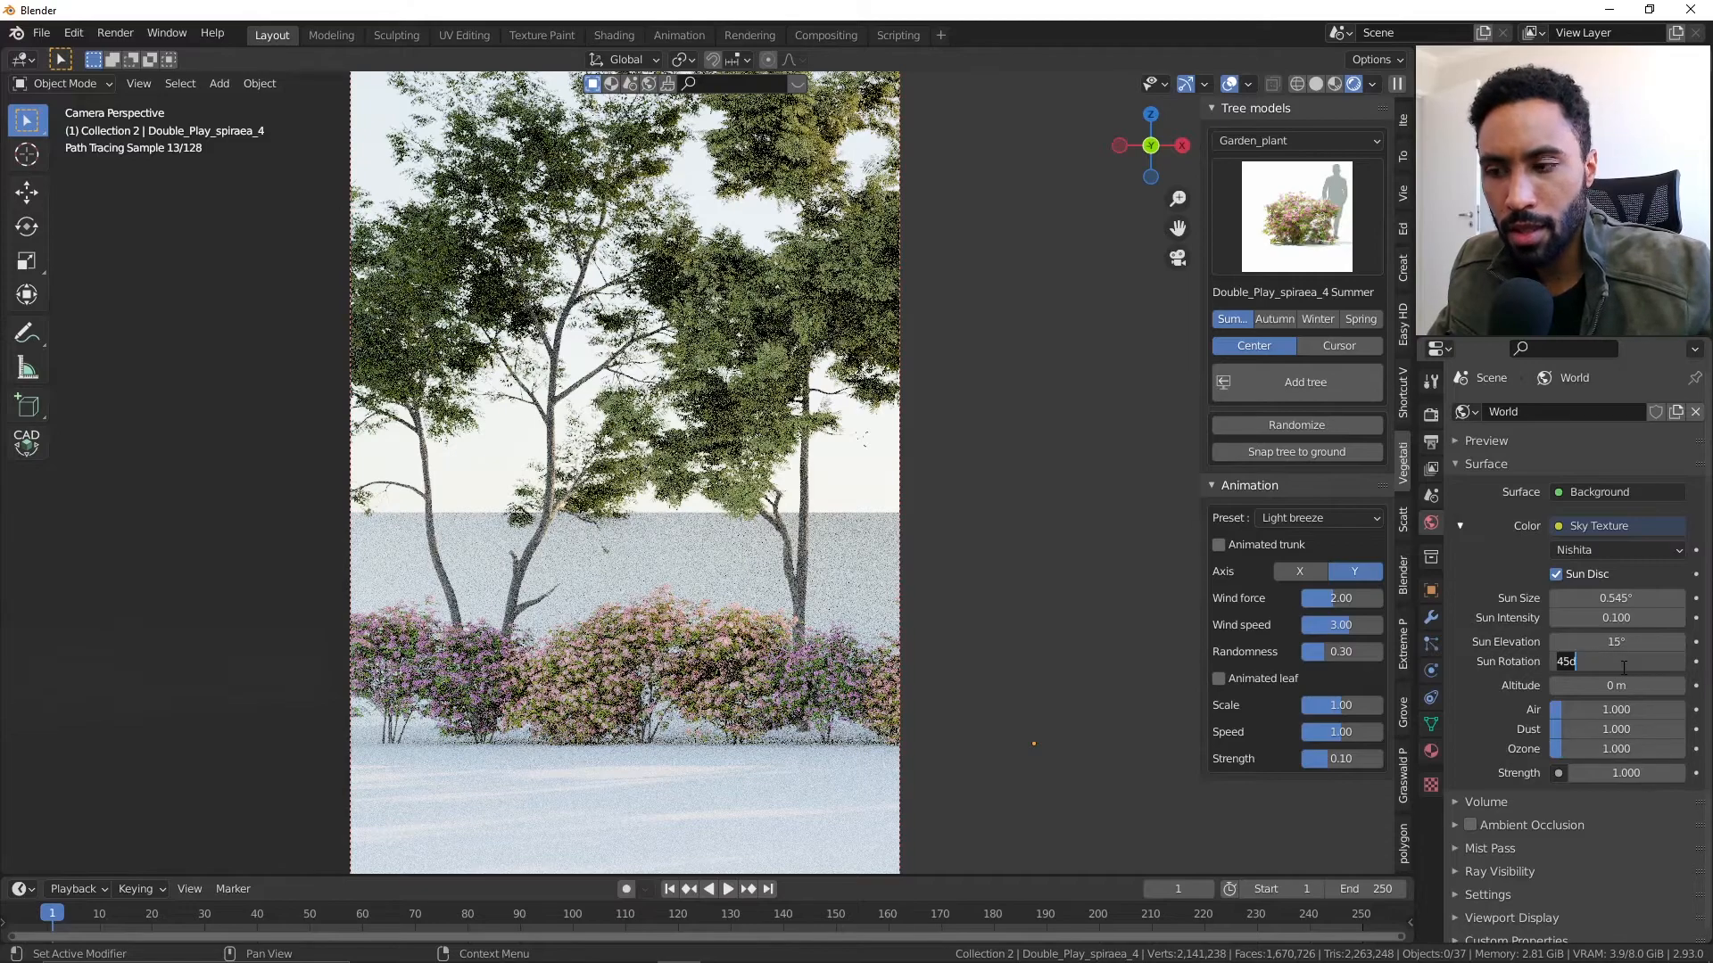
pyautogui.press('Return')
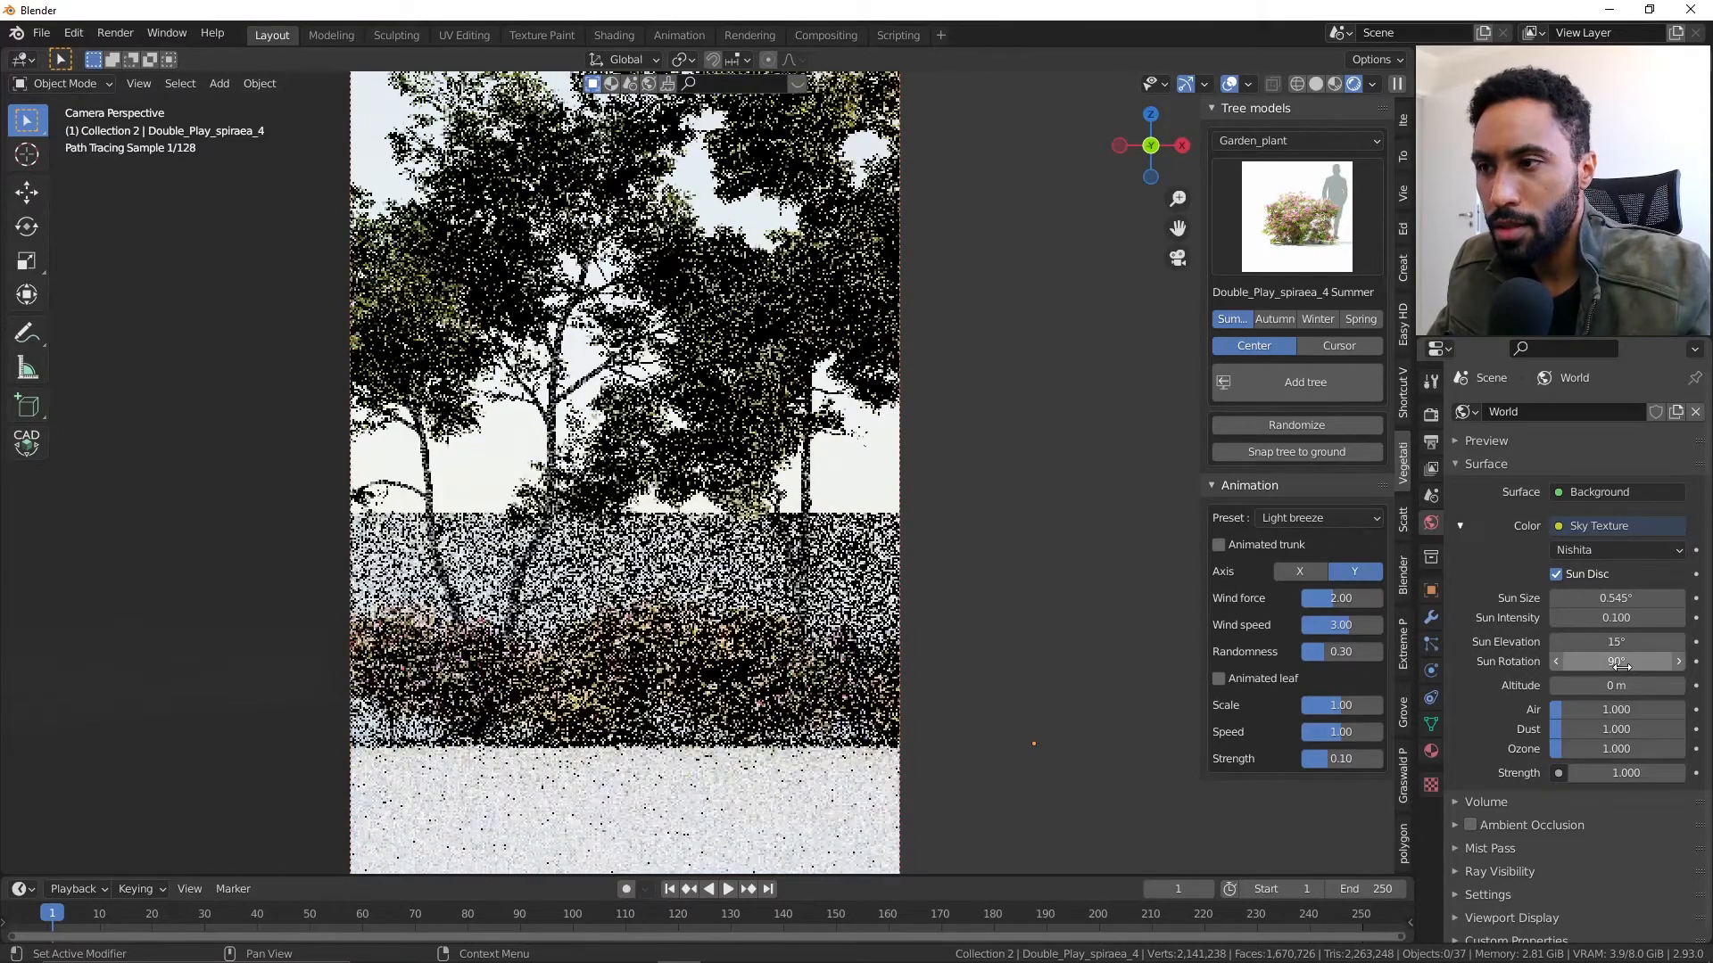
pyautogui.click(1622, 663)
pyautogui.write('75d')
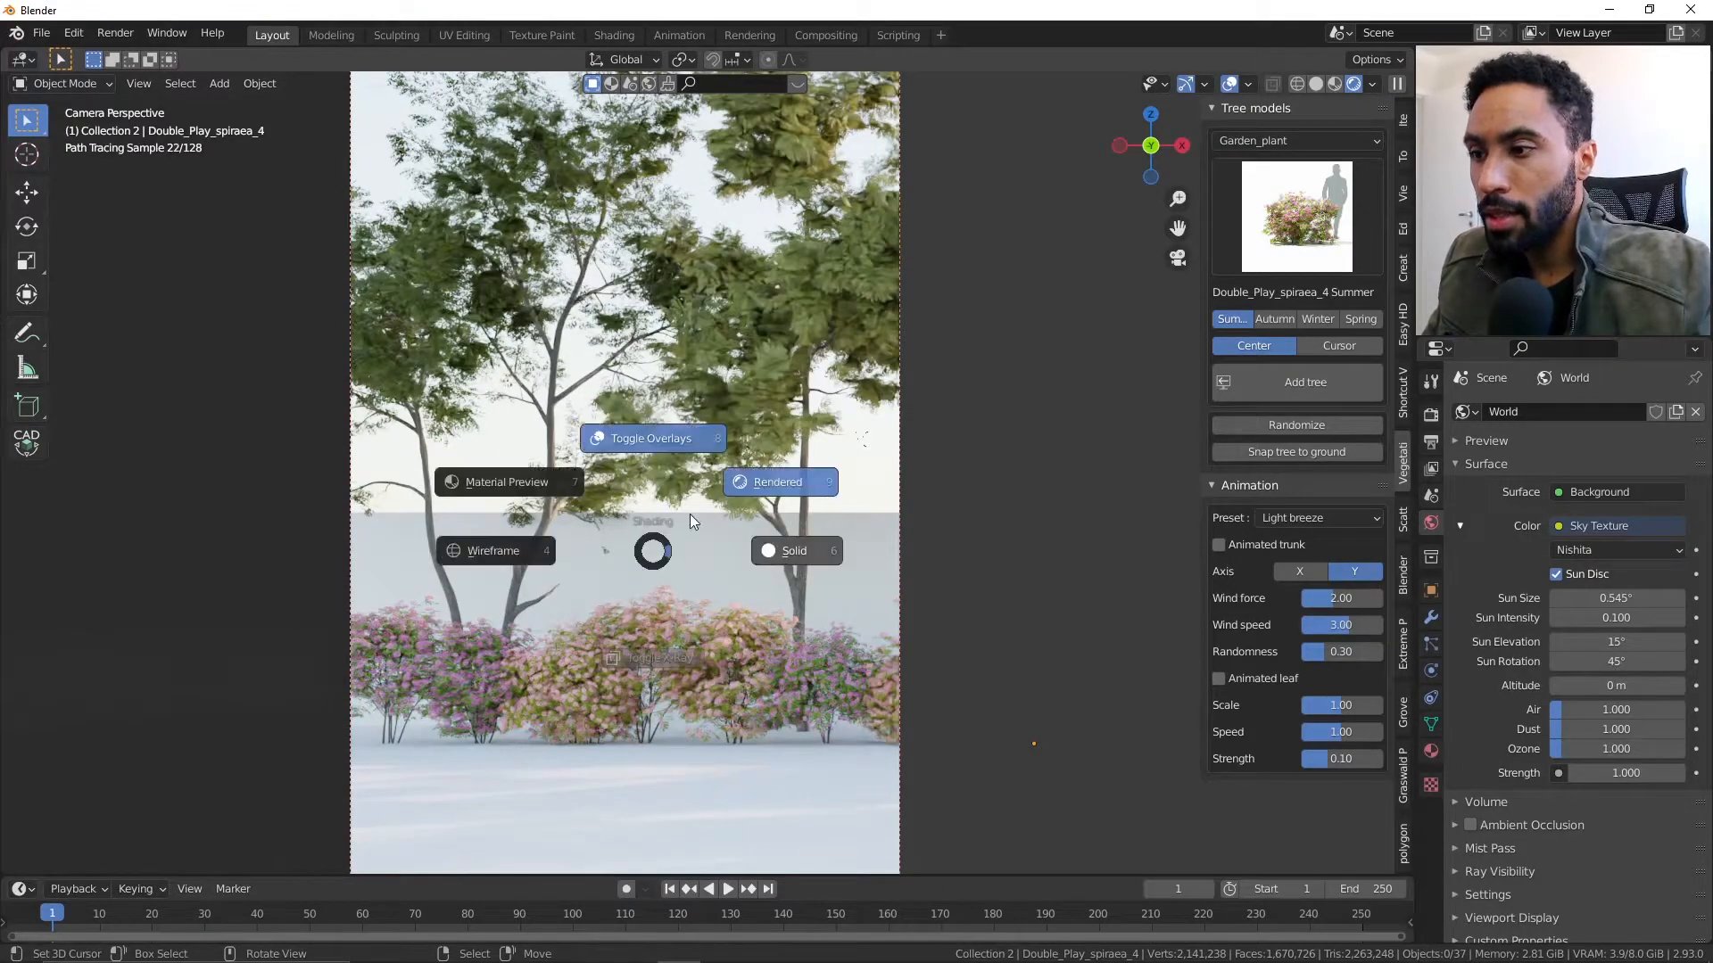
# - Return to solid shading outside the camera view, and examine the planting in the reference garden photo
pyautogui.click(726, 528)
pyautogui.moveTo(726, 528)
pyautogui.mouseDown(button='middle')
pyautogui.moveTo(869, 587)
pyautogui.moveTo(933, 494)
pyautogui.moveTo(758, 484)
pyautogui.mouseUp(button='middle')
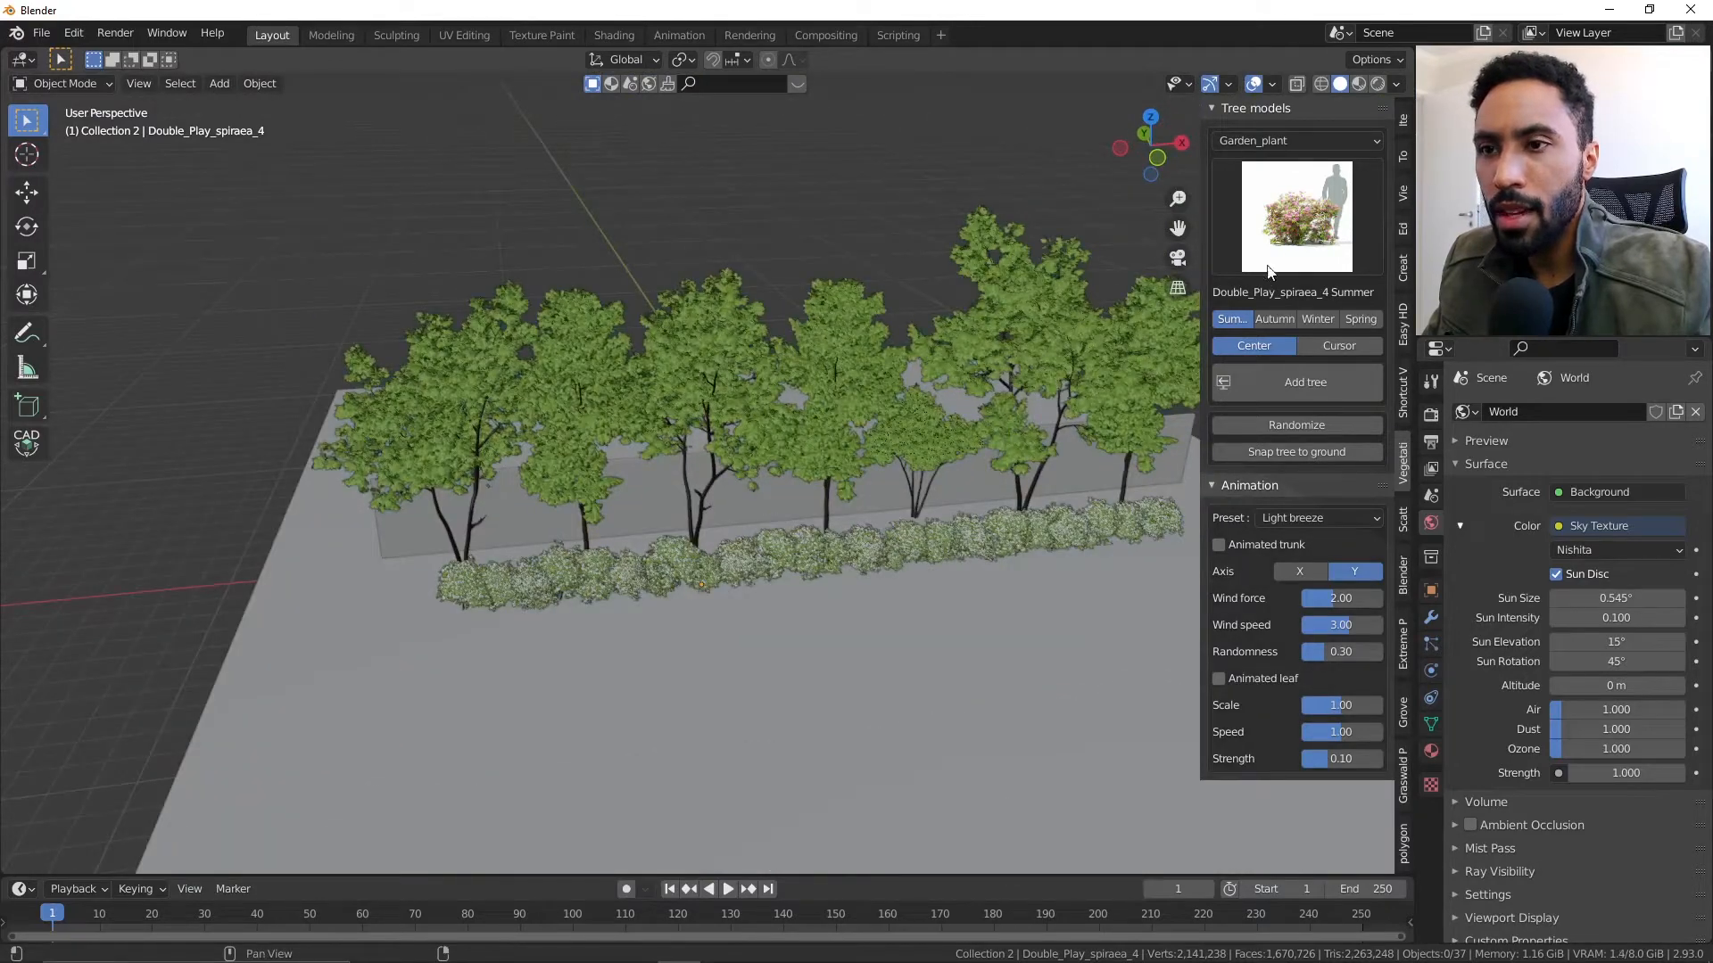
pyautogui.hotkey('alt', 'Tab')
pyautogui.click(789, 348)
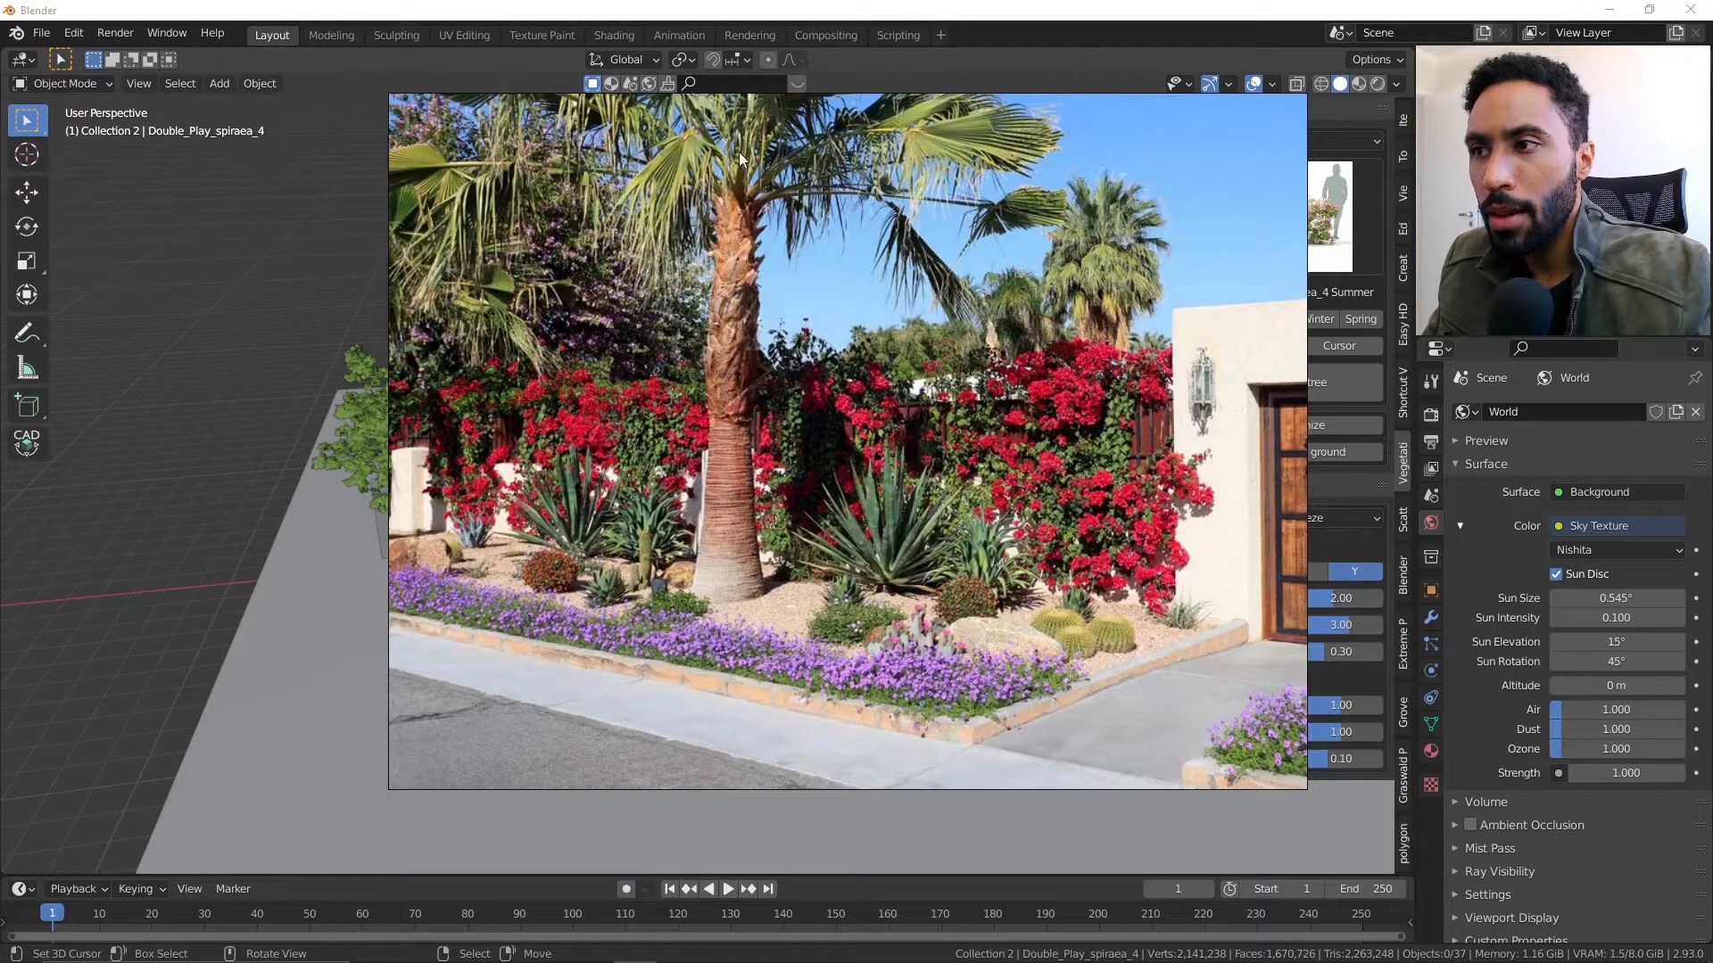
pyautogui.scroll(-5, 1085, 616)
pyautogui.scroll(7, 1034, 553)
pyautogui.moveTo(1180, 501); pyautogui.dragTo(1083, 374, button='middle')
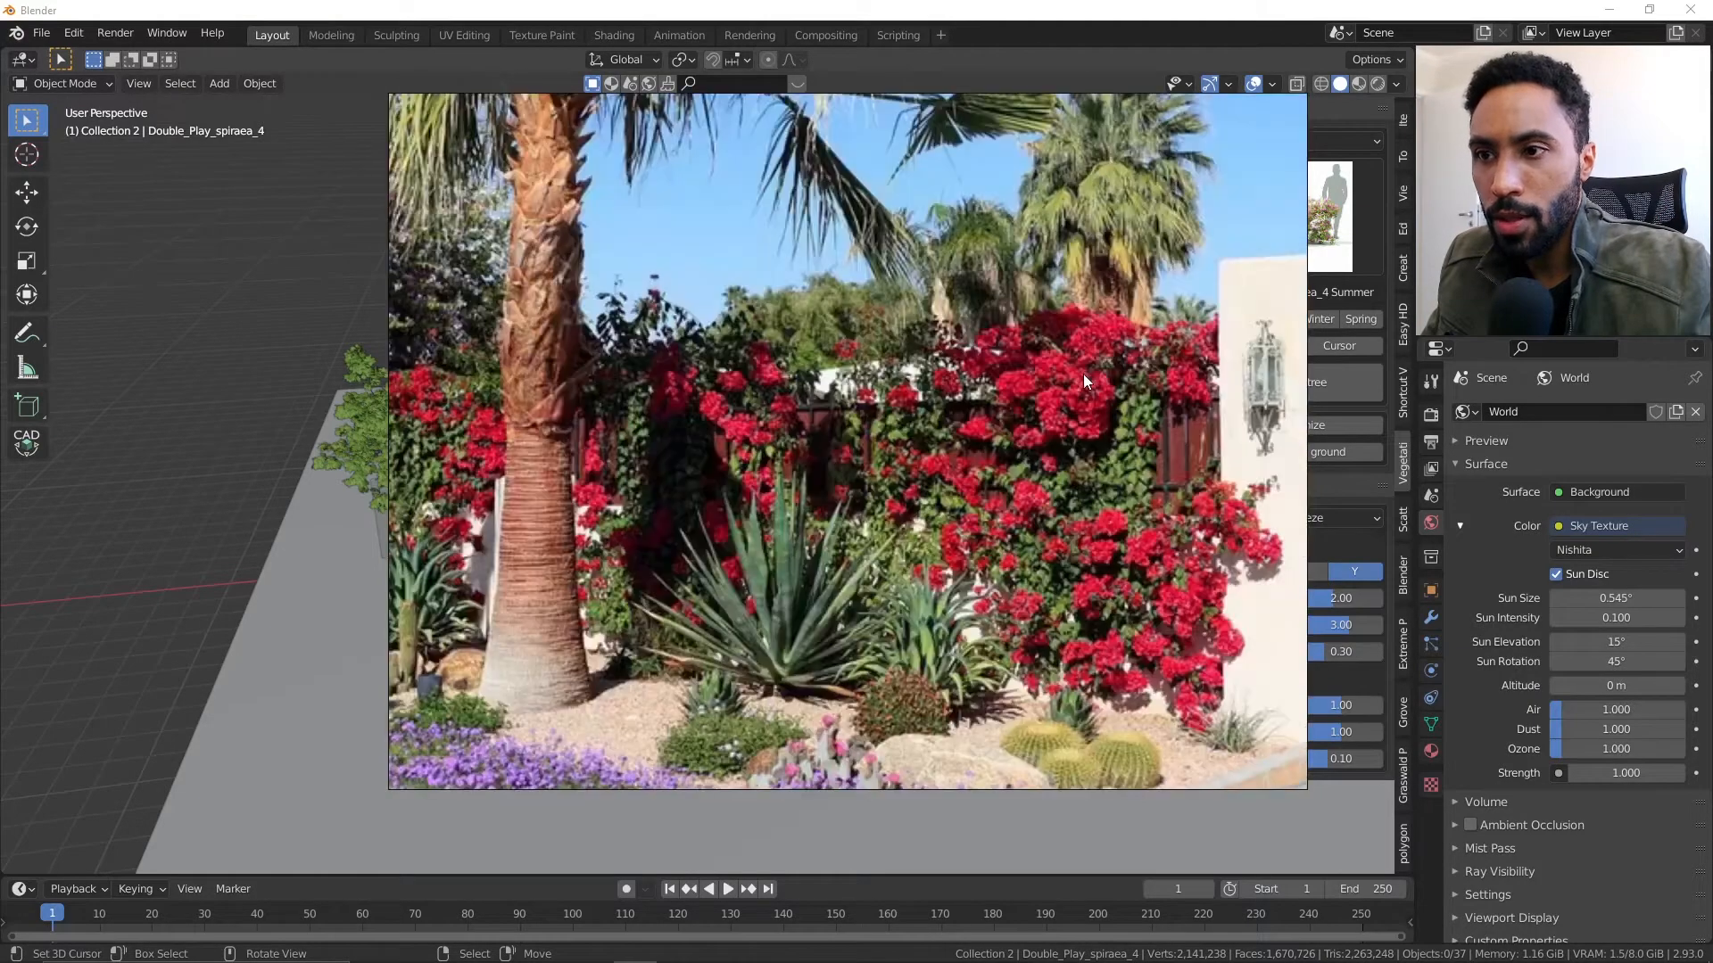
pyautogui.scroll(-2, 818, 682)
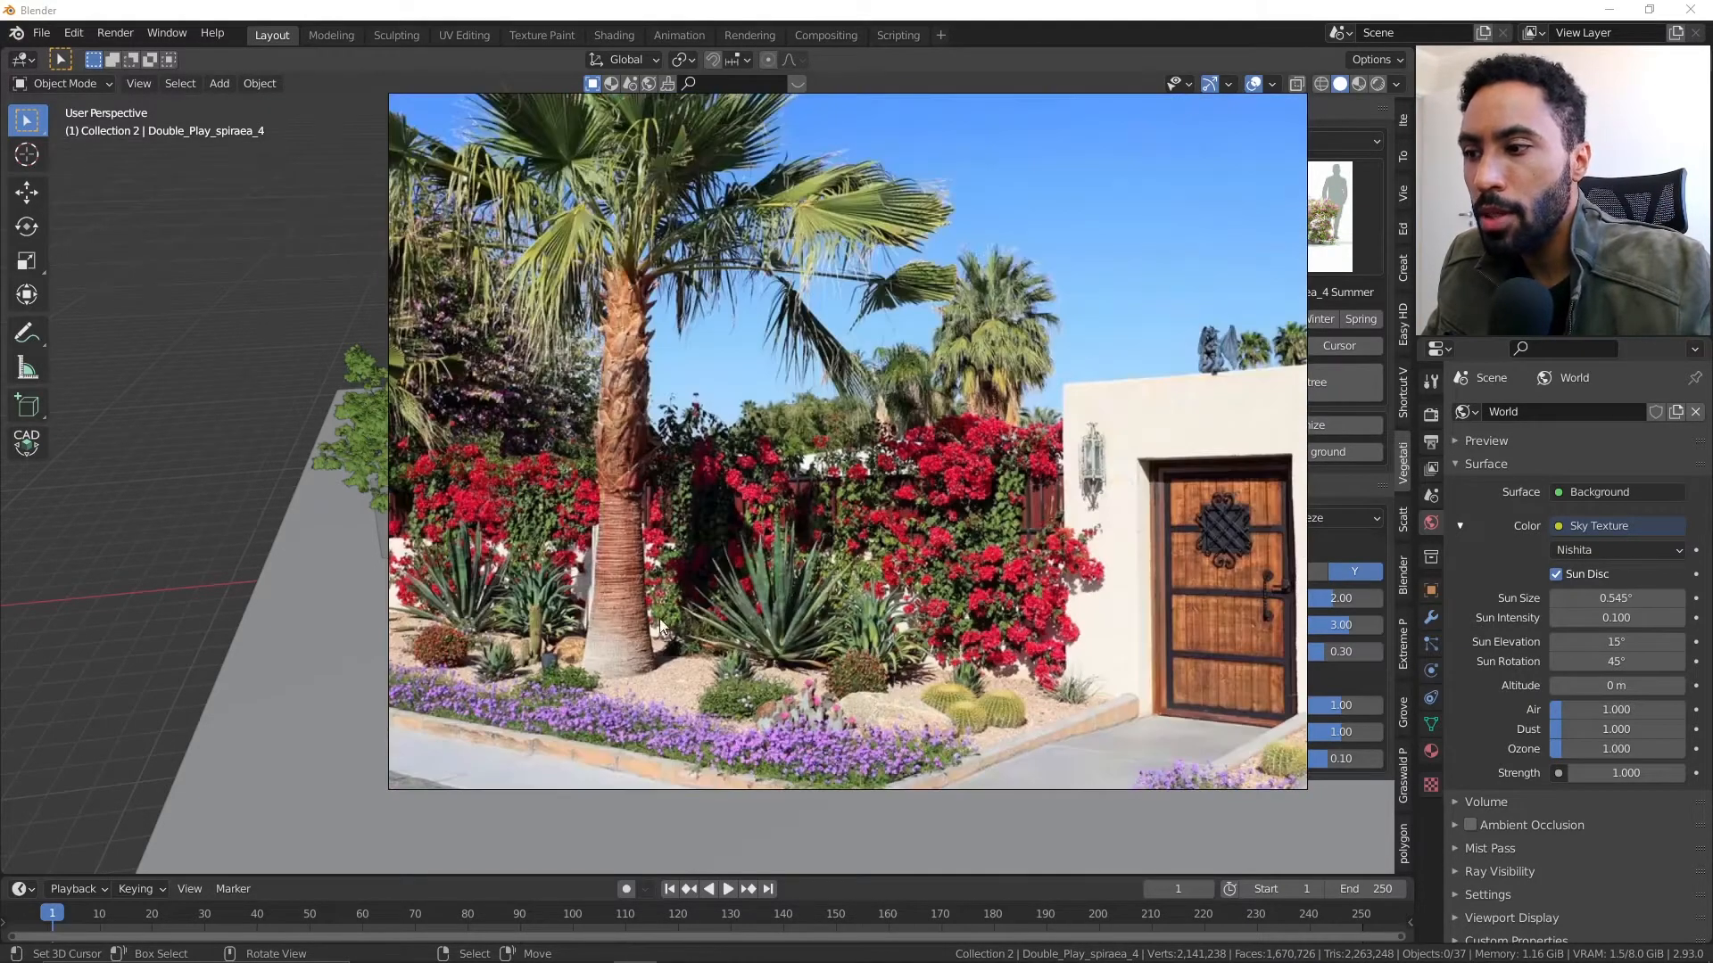
pyautogui.click(1128, 9)
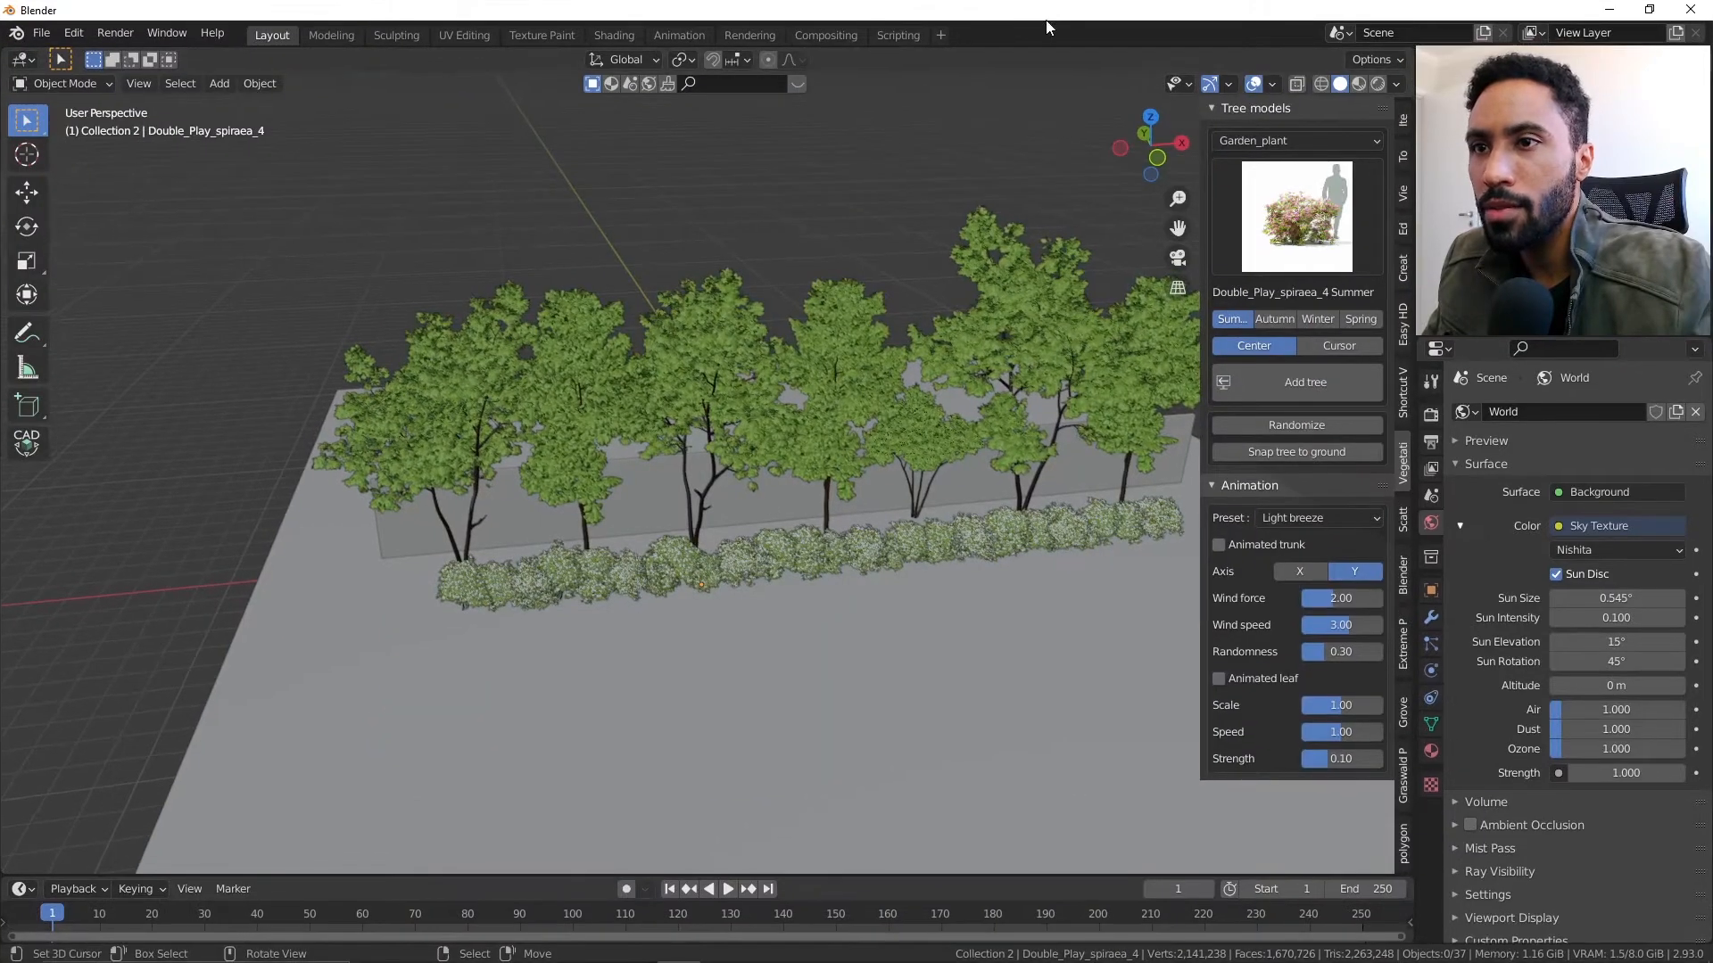
# - Add the Iberis_sempervirens_1 Summer garden plant, and move it along Y to the open ground in front of the hedge
pyautogui.click(1345, 248)
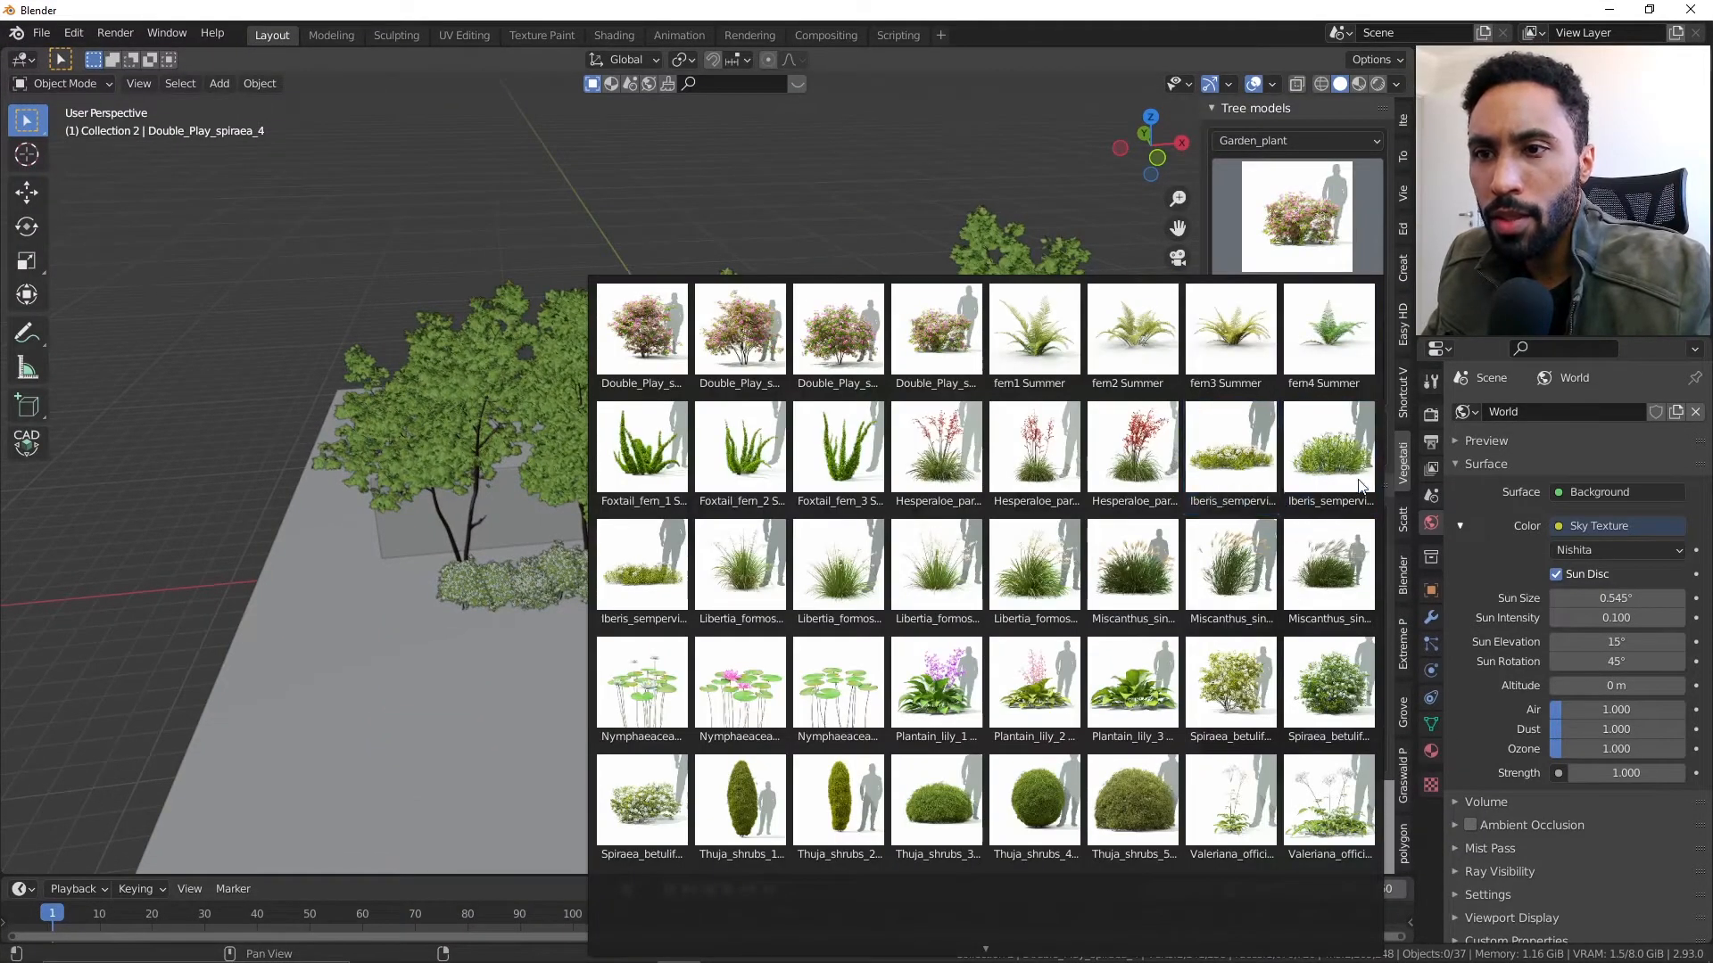
pyautogui.click(1247, 467)
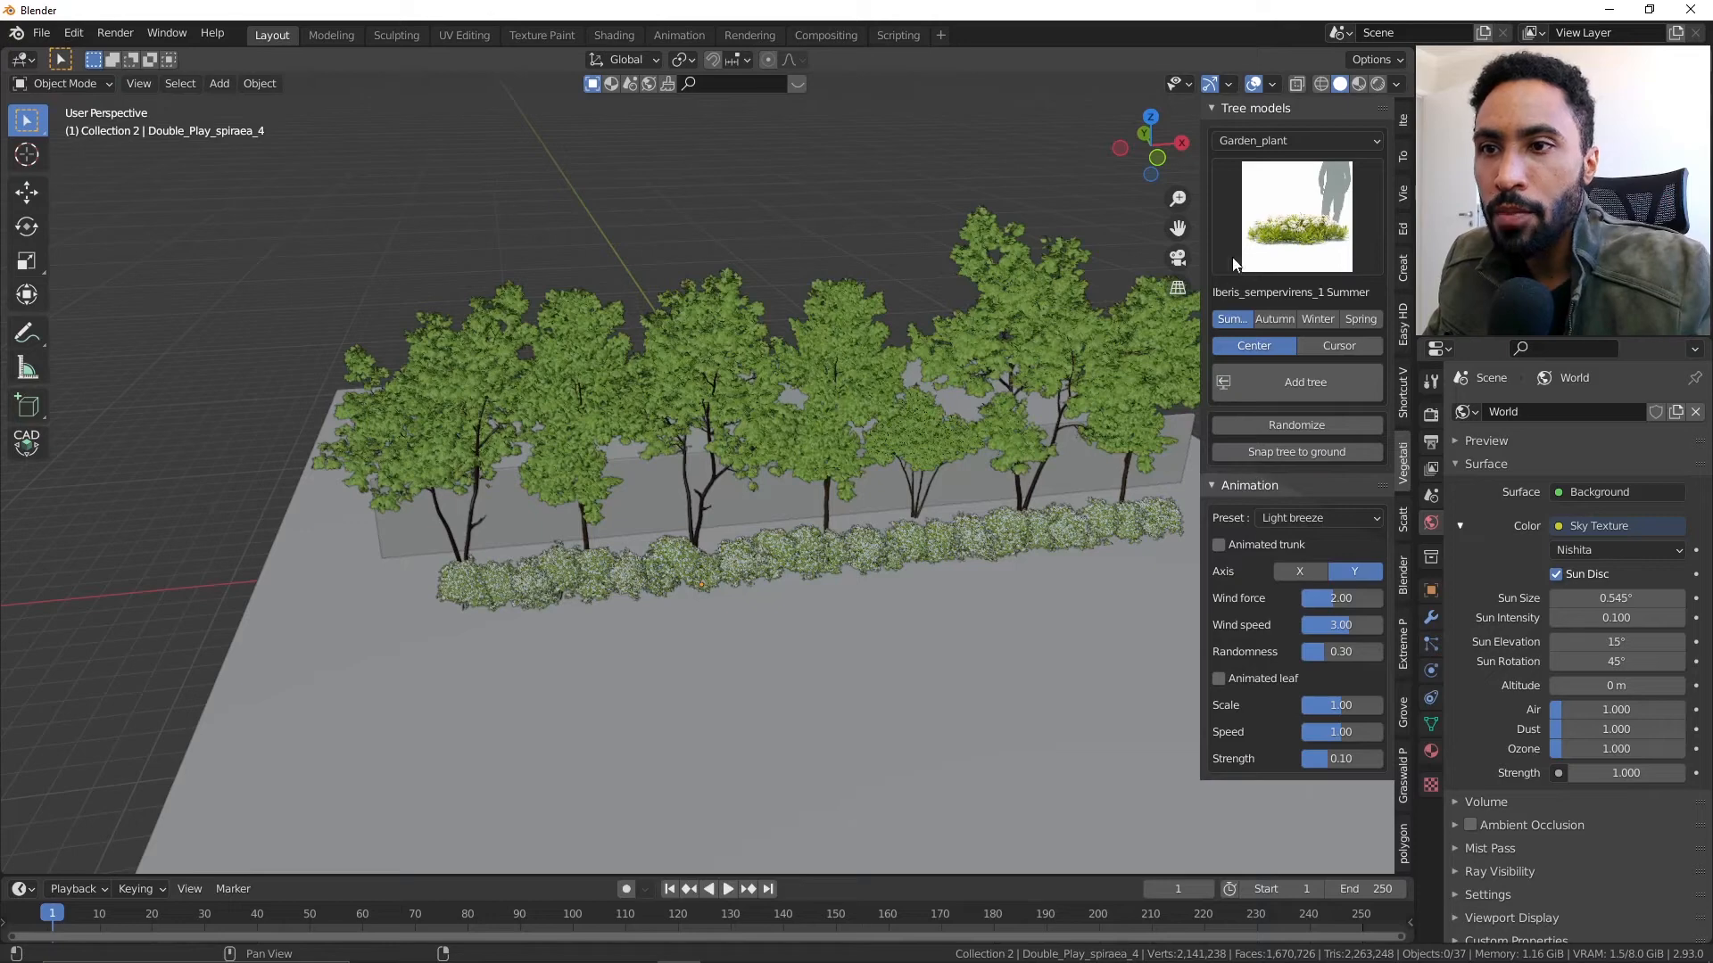
pyautogui.click(1323, 390)
pyautogui.scroll(-2, 705, 542)
pyautogui.moveTo(705, 543); pyautogui.dragTo(822, 544, button='middle')
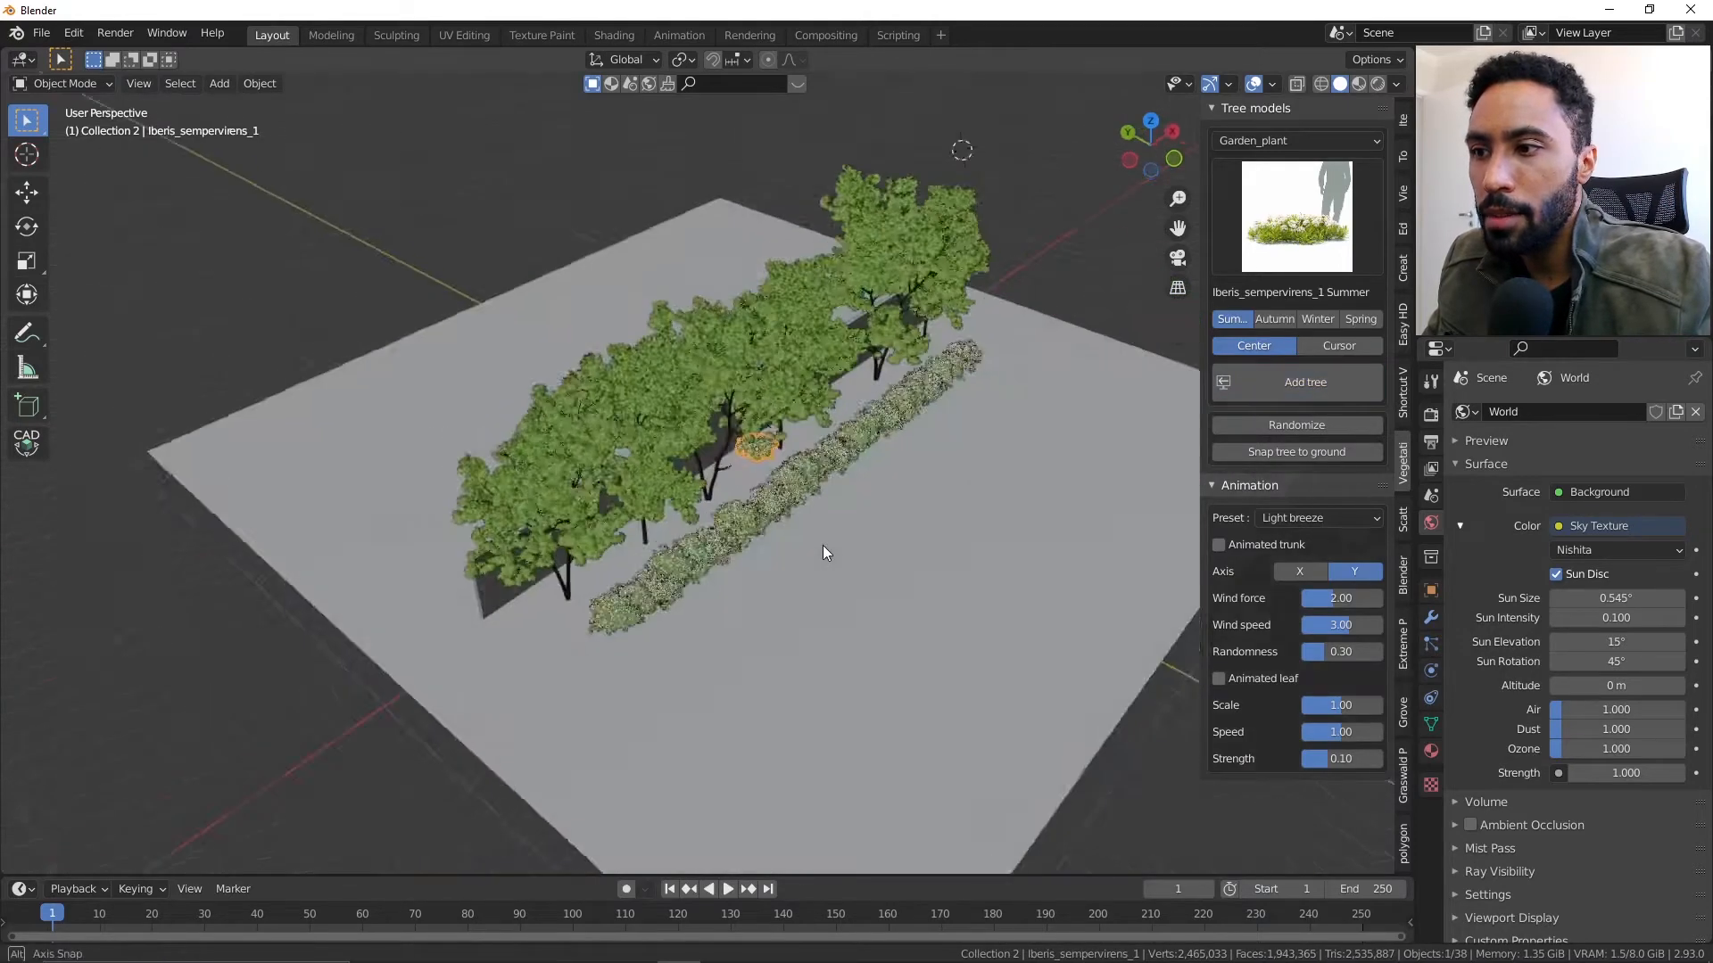
pyautogui.scroll(2, 825, 544)
pyautogui.press('g')
pyautogui.press('y')
pyautogui.click(946, 553)
# - Move the Iberis plant into a new collection named Collection 3, and deselect it
pyautogui.press('m')
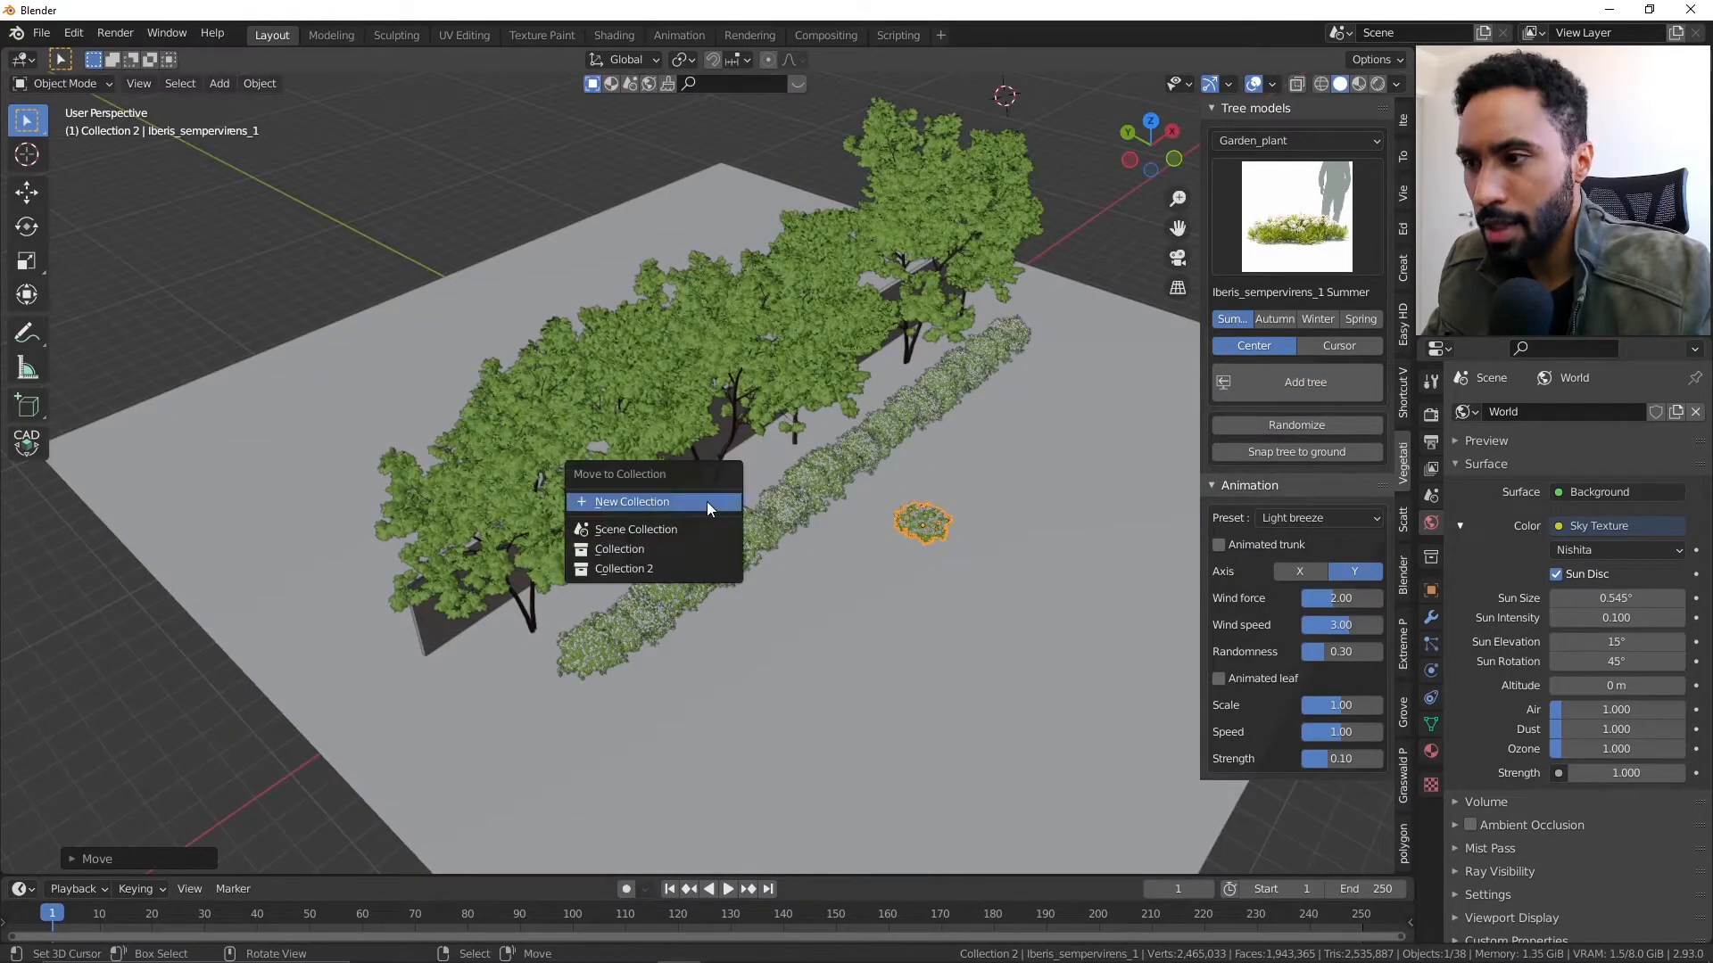
pyautogui.click(707, 501)
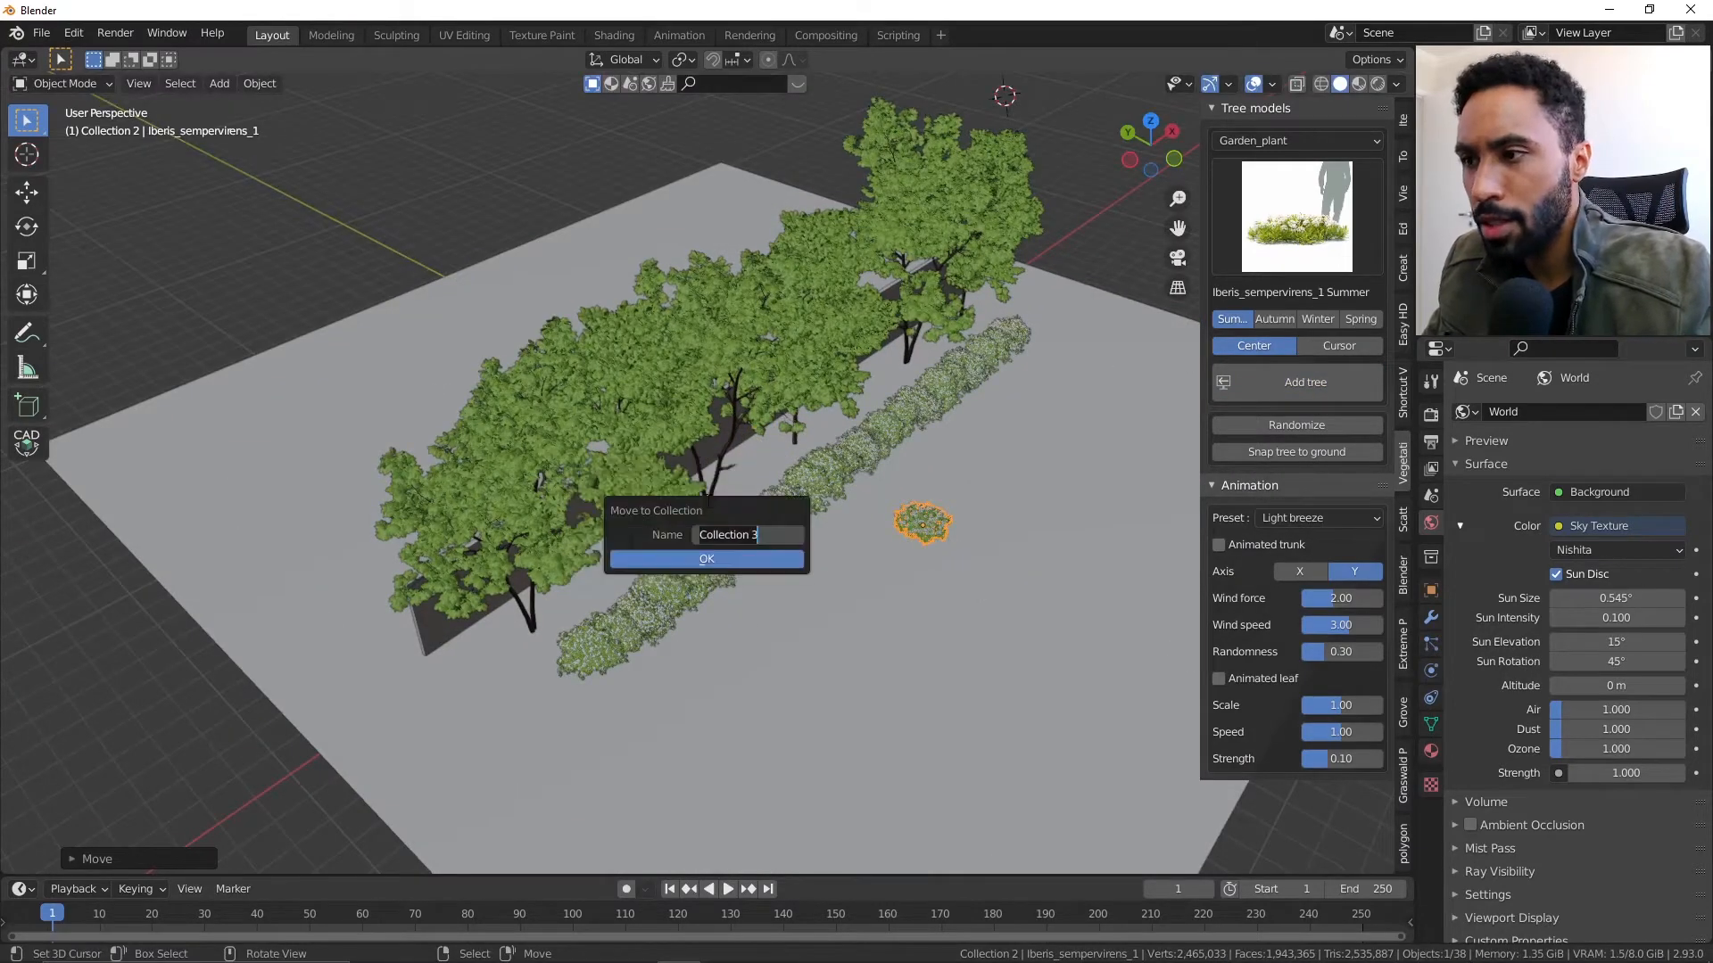
pyautogui.click(720, 562)
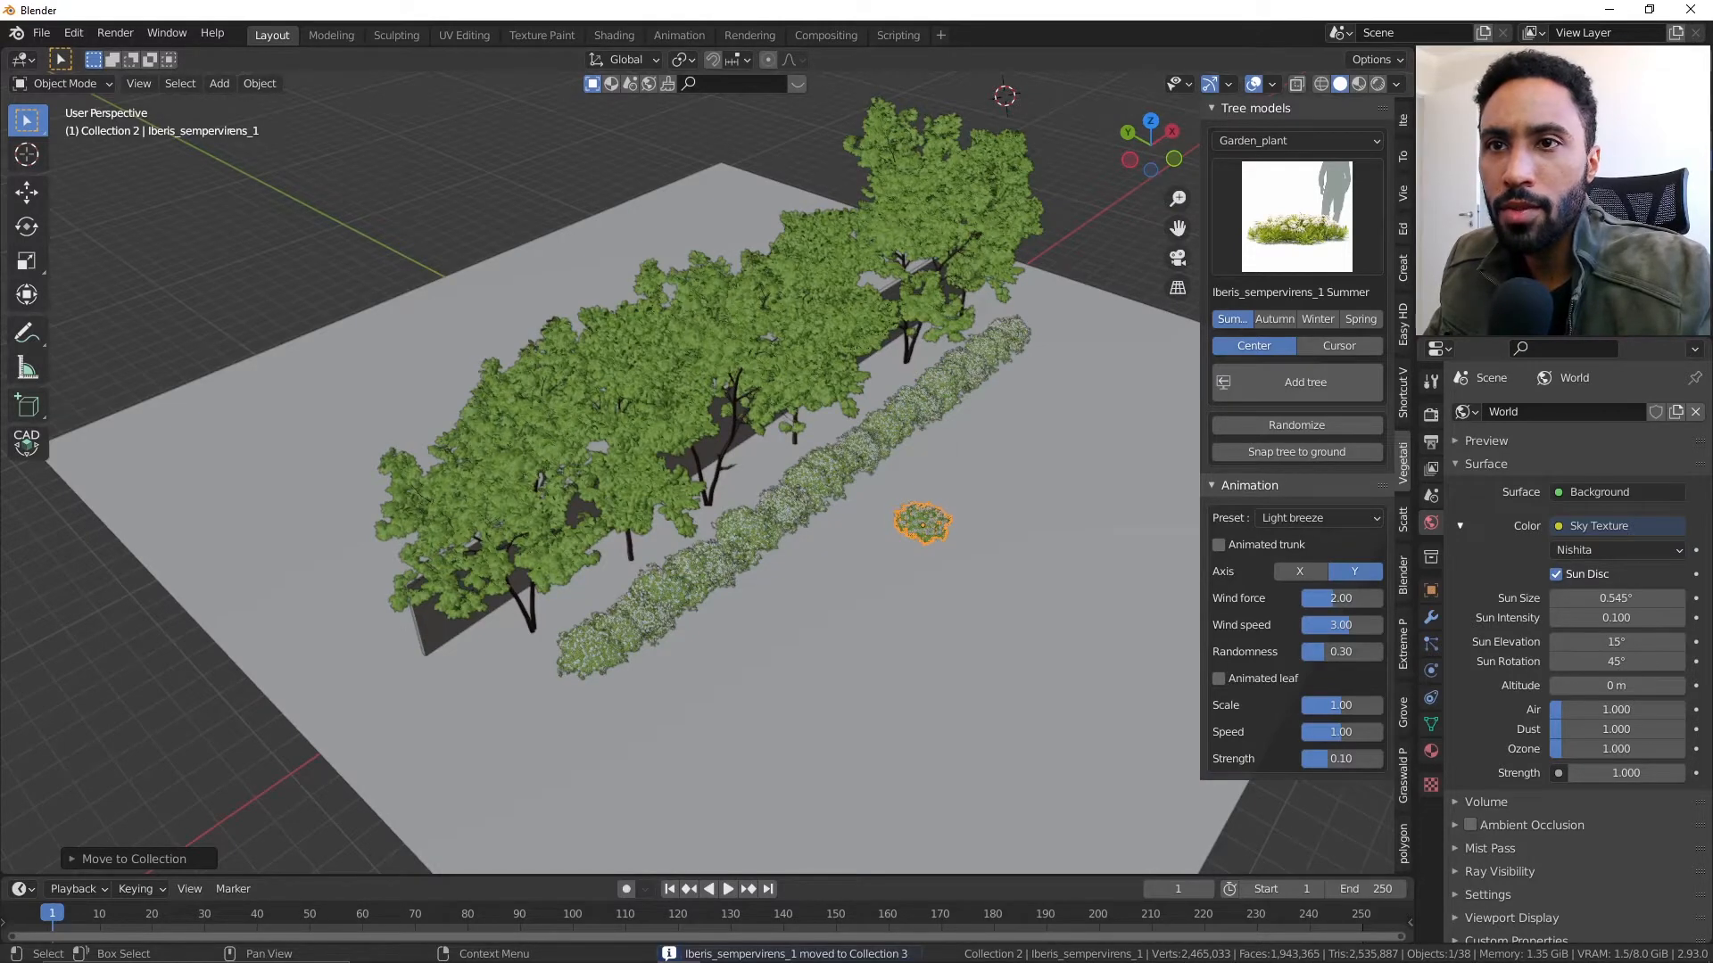
pyautogui.hotkey('alt', 'a')
# - Add the Iberis_sempervirens_3 Summer plant, and place it beside the first Iberis plant in front of the hedge
pyautogui.click(1304, 229)
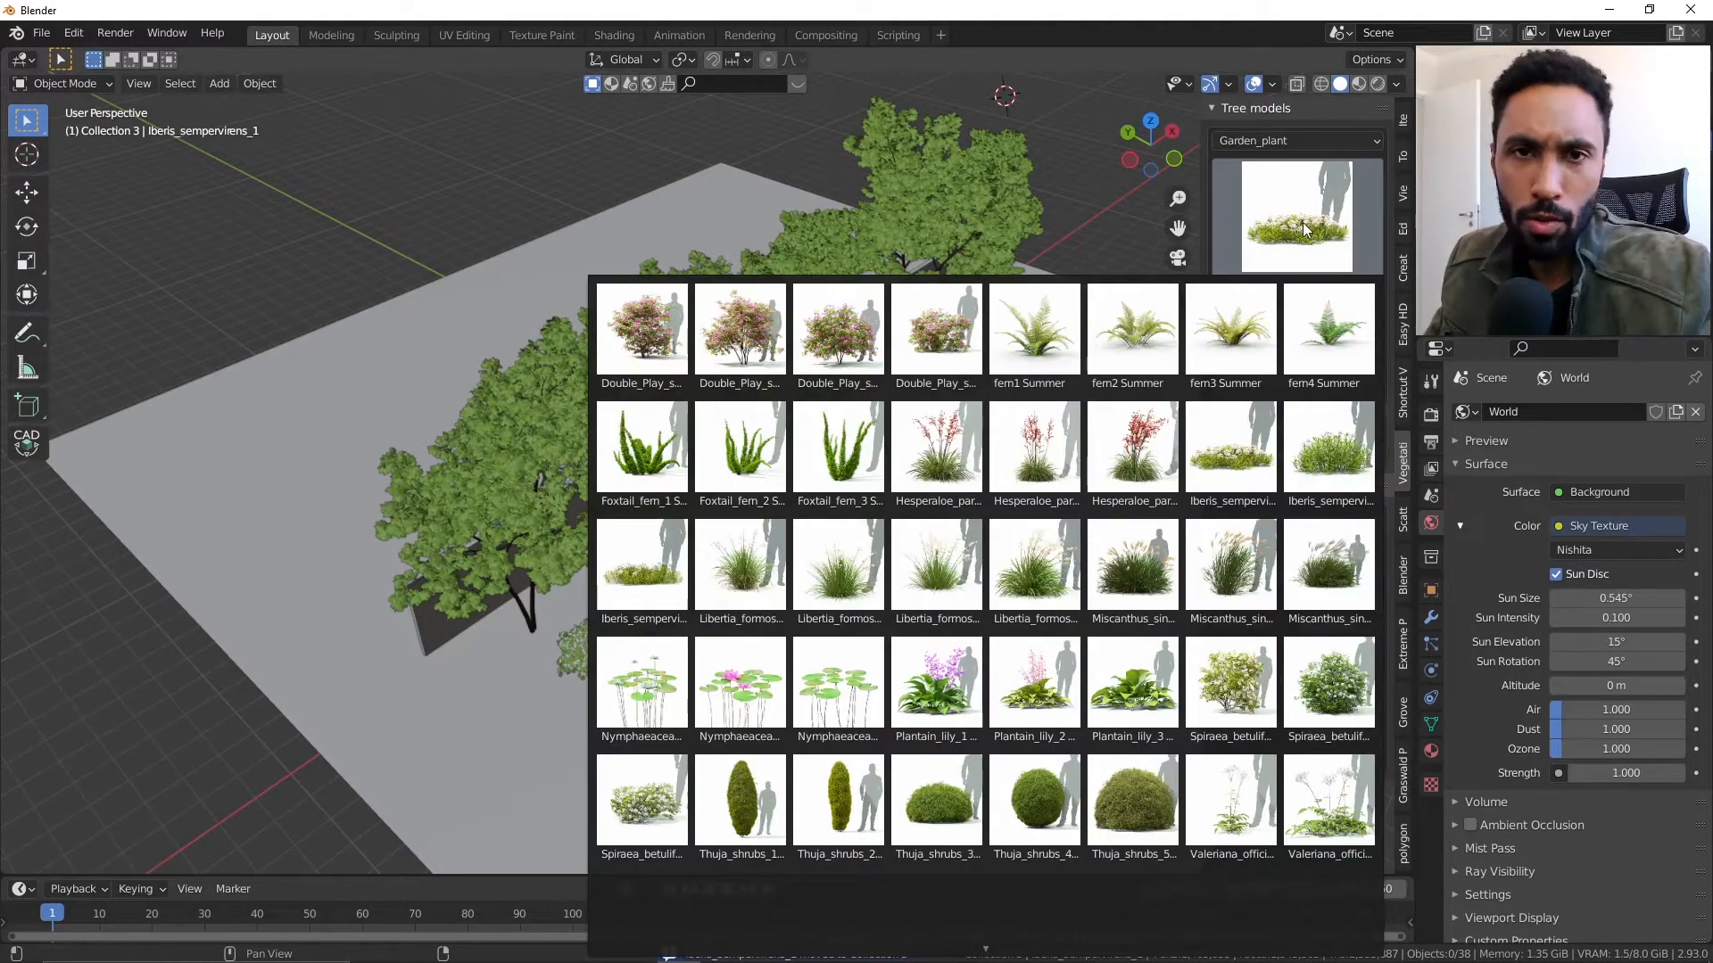
pyautogui.click(644, 607)
pyautogui.click(1291, 230)
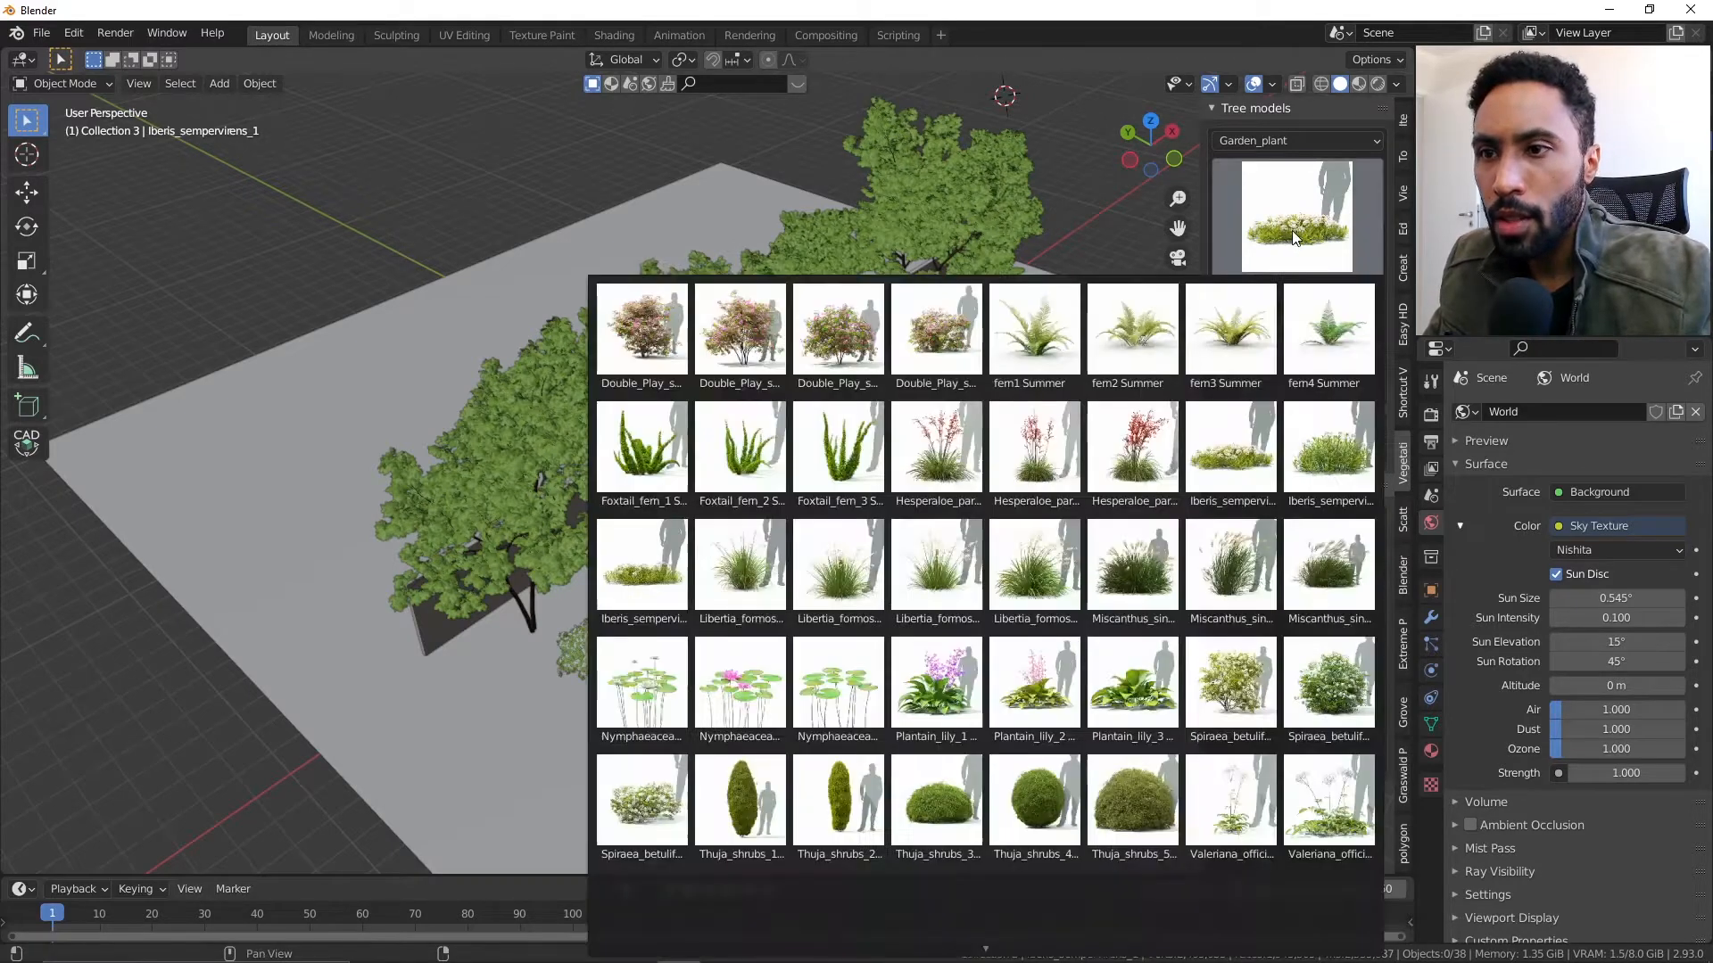
pyautogui.click(625, 598)
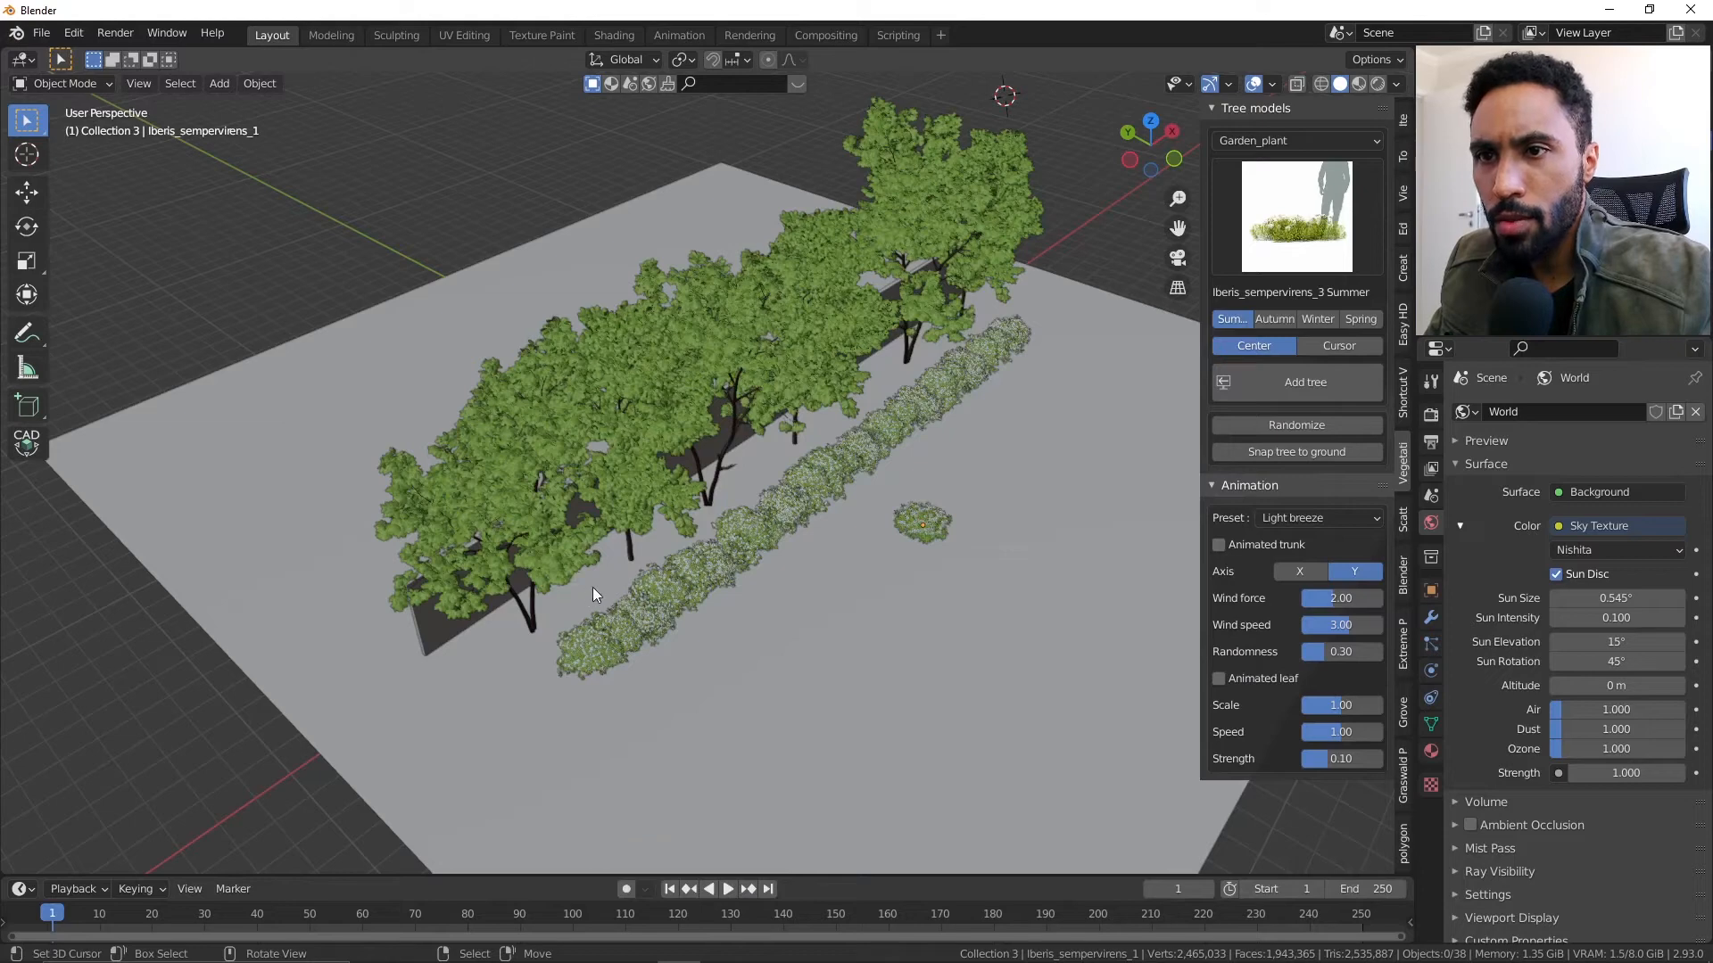
pyautogui.click(1355, 374)
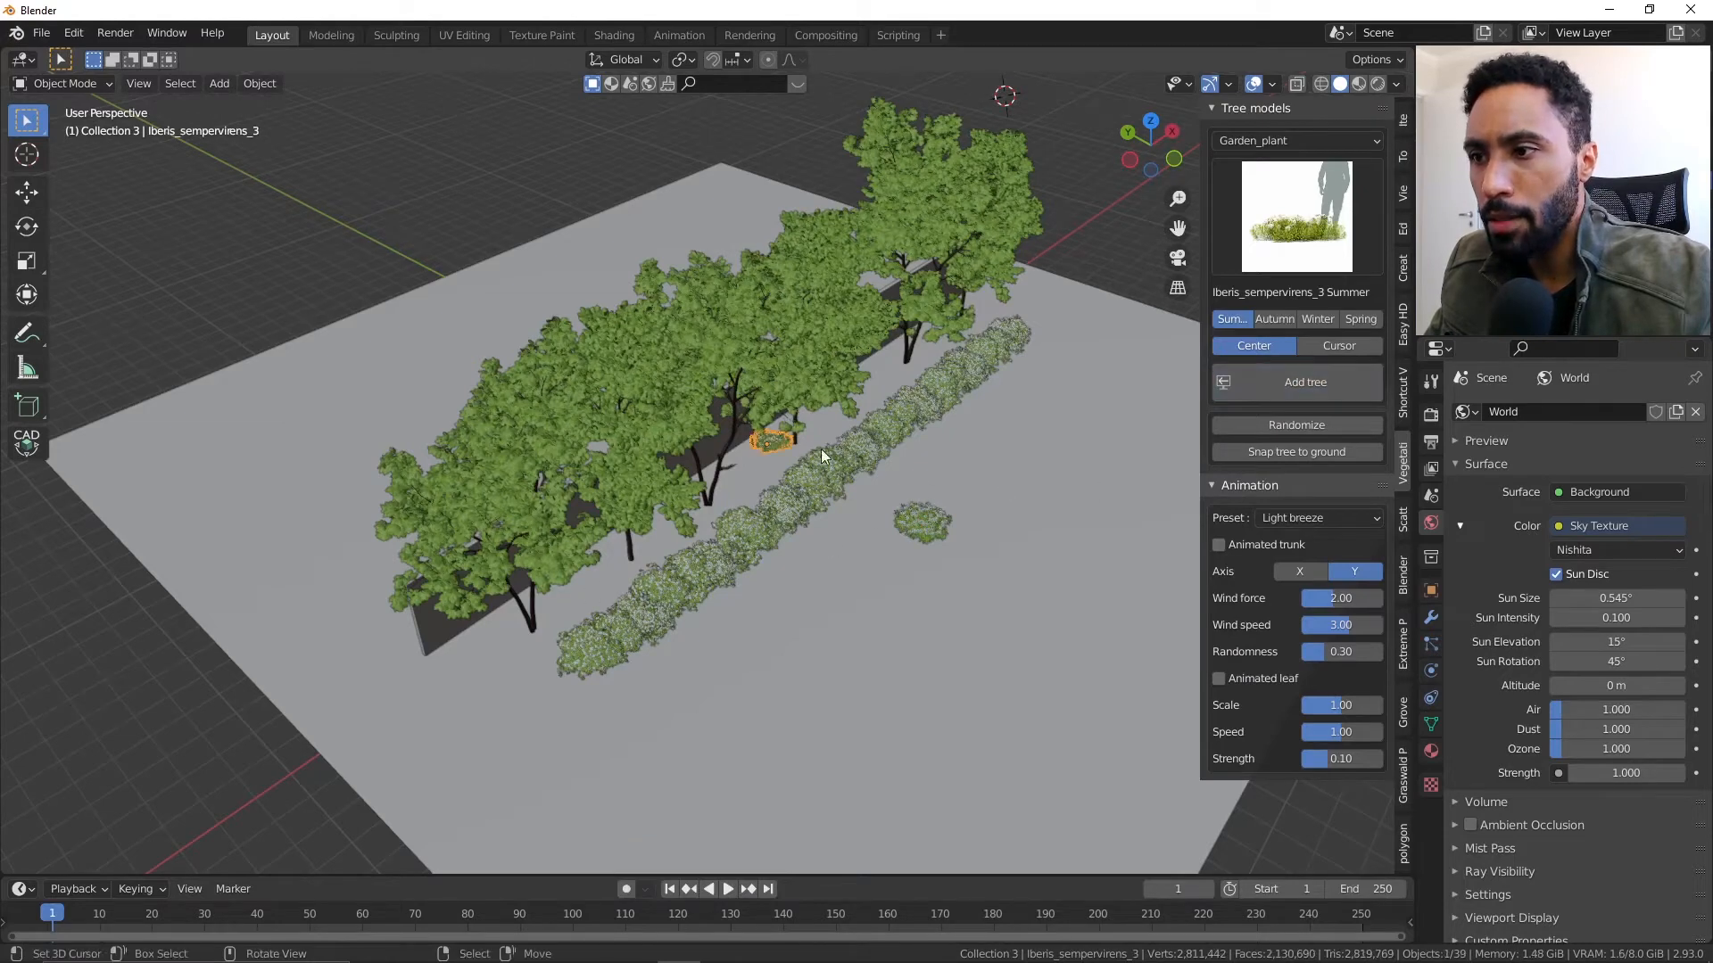
pyautogui.press('g')
pyautogui.click(971, 508)
pyautogui.press('g')
pyautogui.press('x')
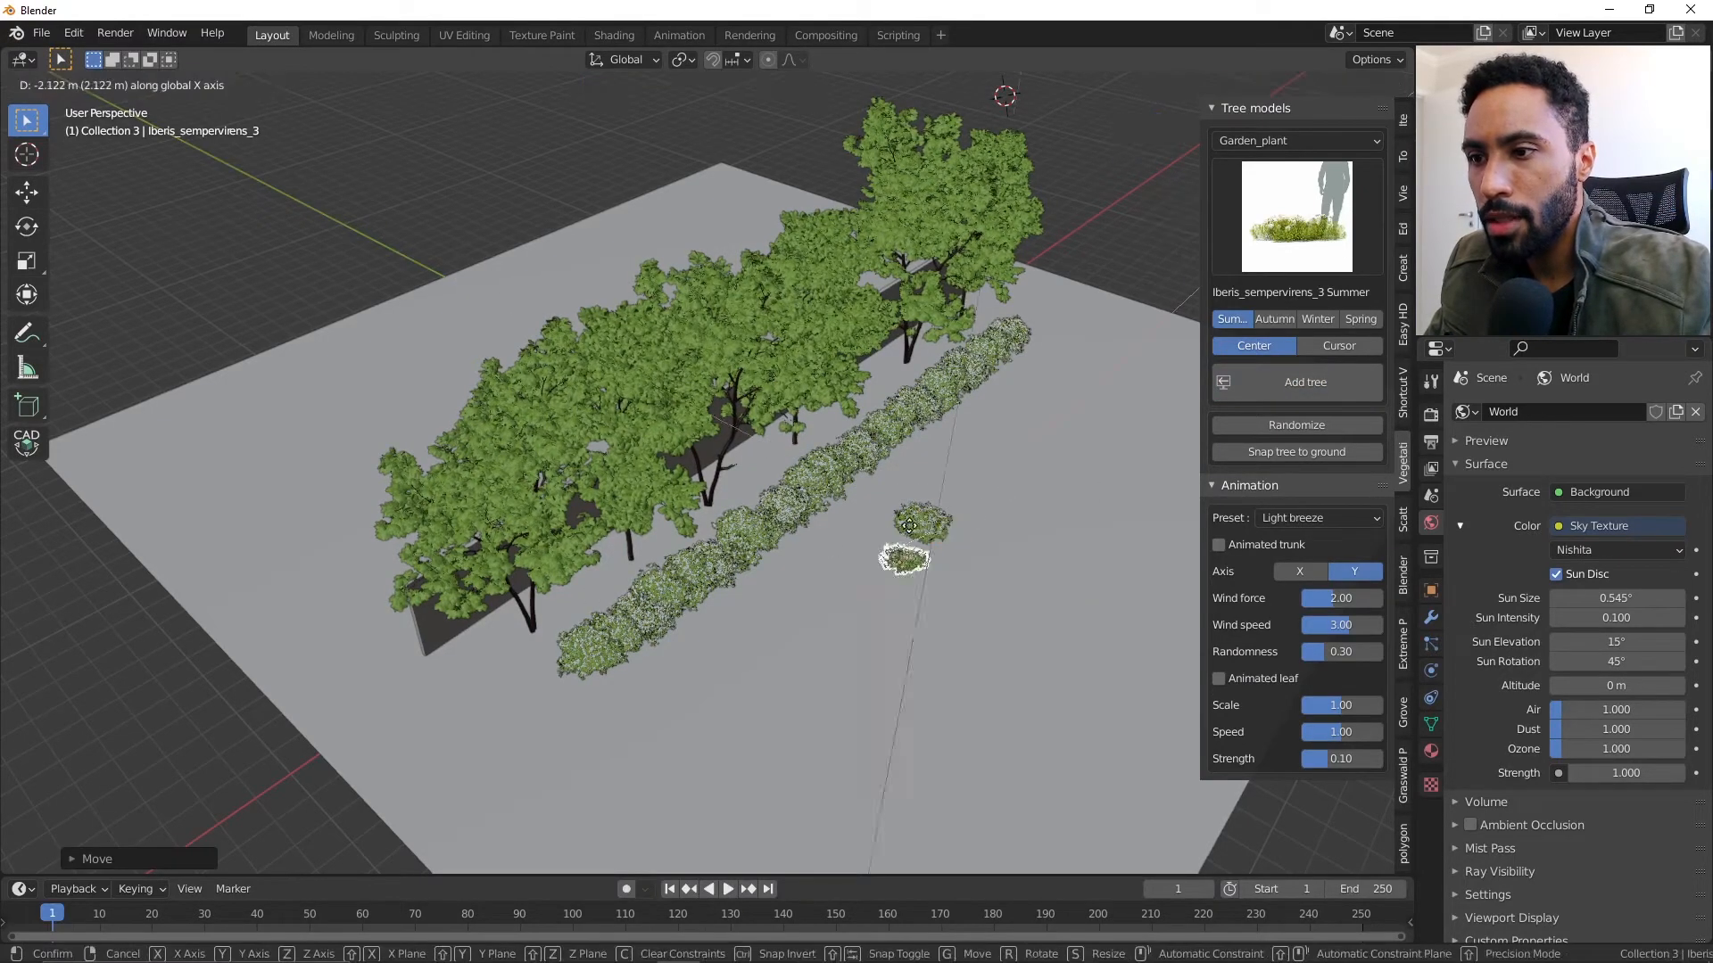
pyautogui.click(913, 515)
# - Add the Iberis_sempervirens_2 Summer garden plant, and move it next to the other two Iberis plants in front of the hedge
pyautogui.click(1298, 257)
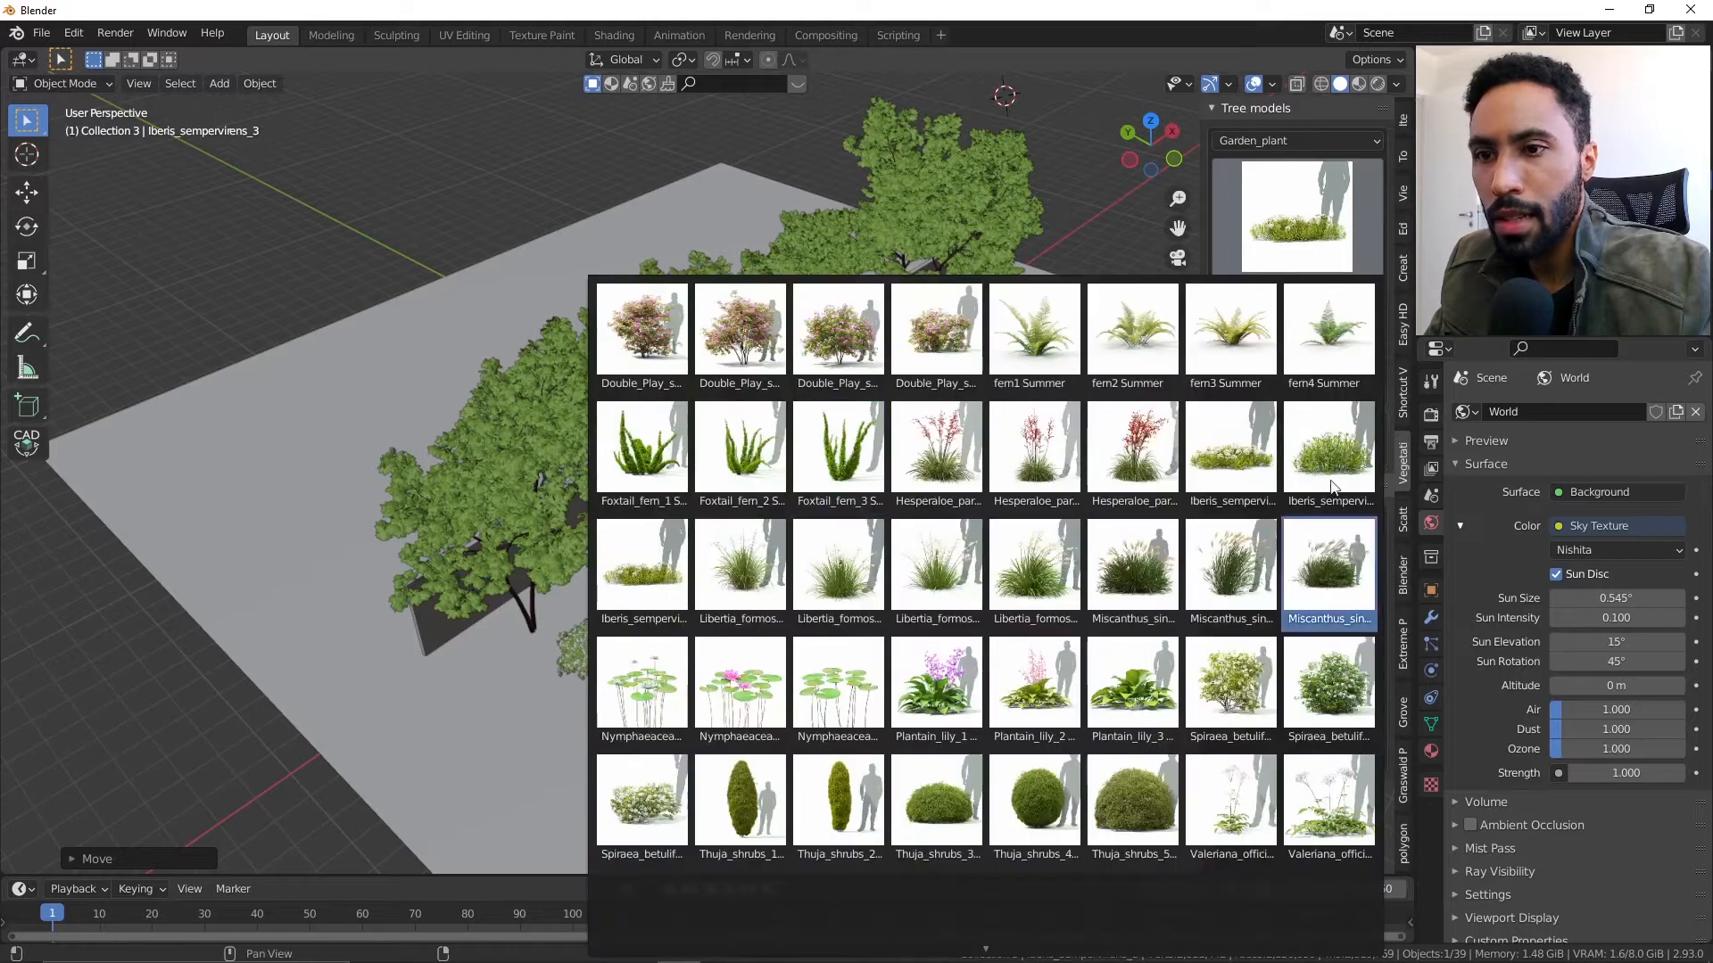
pyautogui.click(1329, 573)
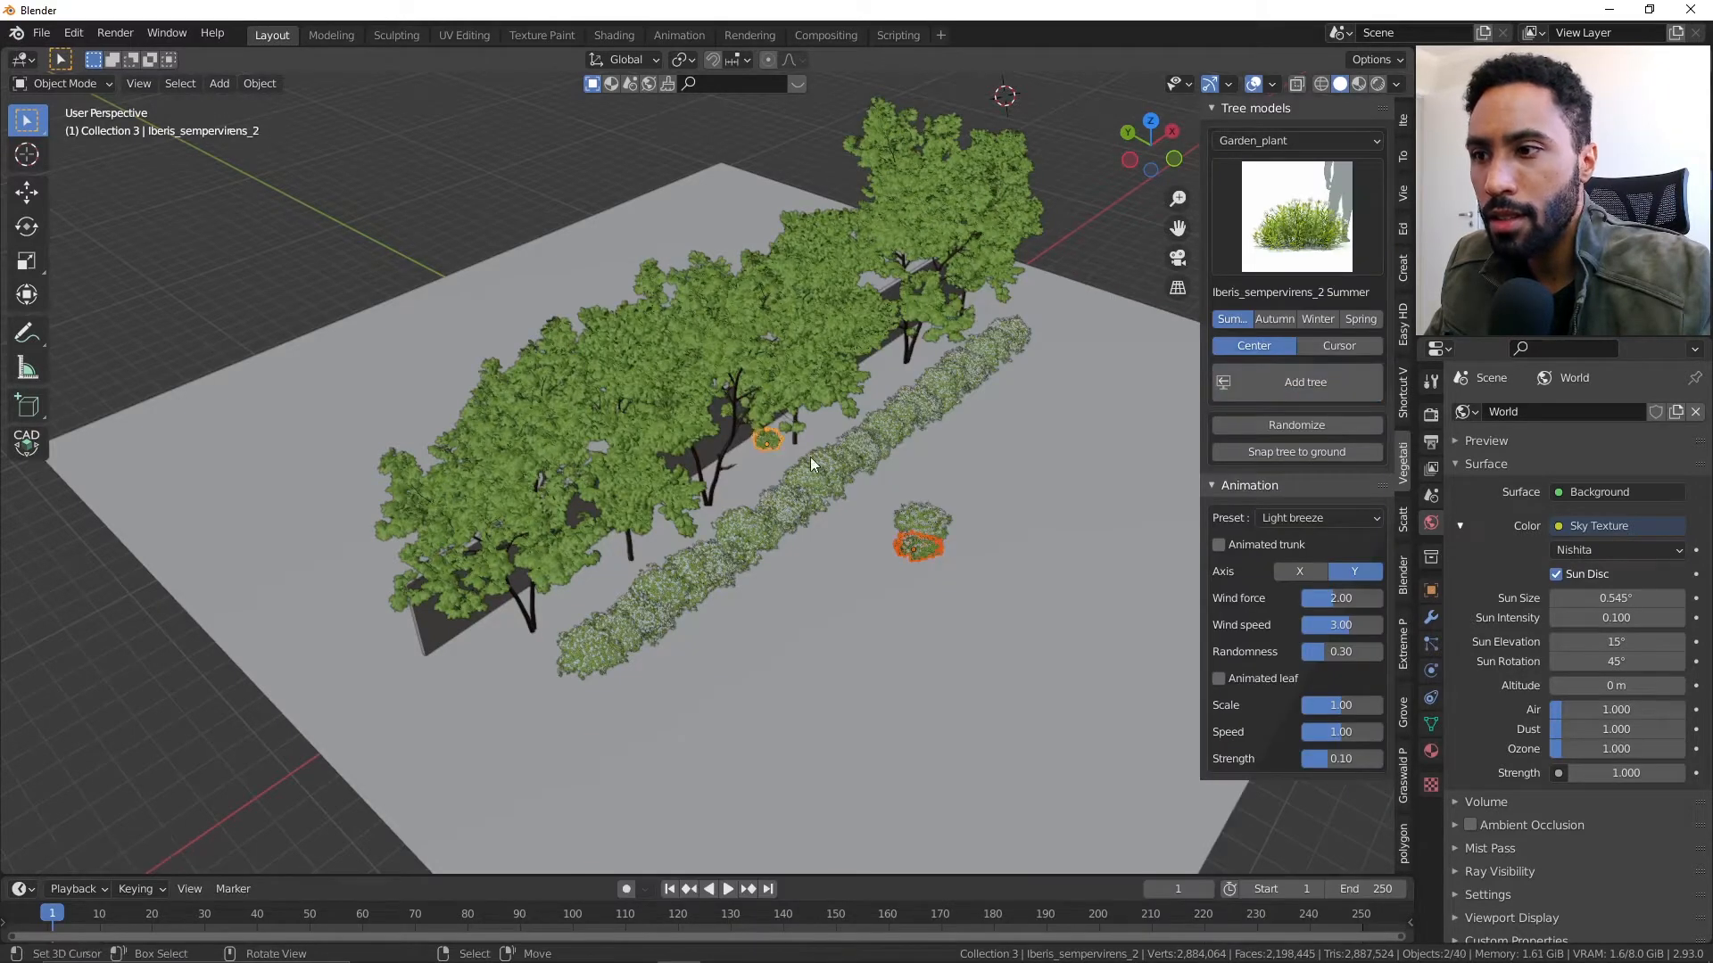
pyautogui.press('g')
pyautogui.click(947, 505)
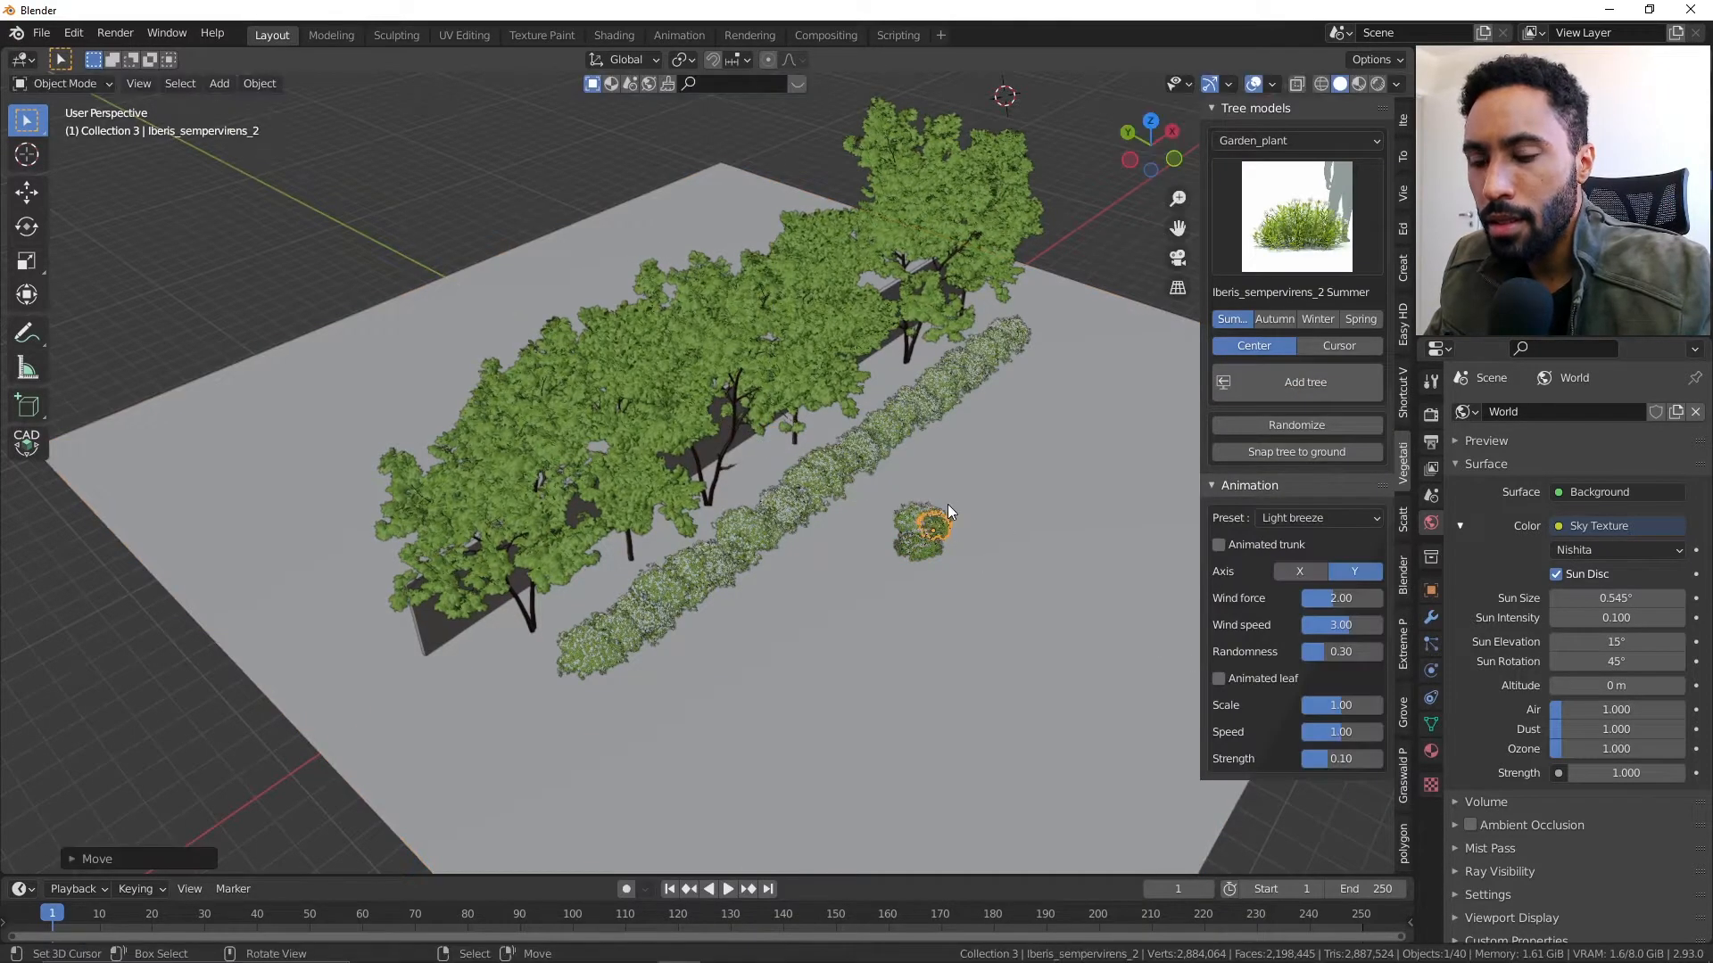
# - From the top view, arrange the three Iberis plants side by side in one compact, slightly overlapping clump
pyautogui.press('KP_Decimal')
pyautogui.press('KP_7')
pyautogui.moveTo(765, 482); pyautogui.dragTo(978, 430, button='right')
pyautogui.moveTo(446, 434); pyautogui.dragTo(497, 353, button='right')
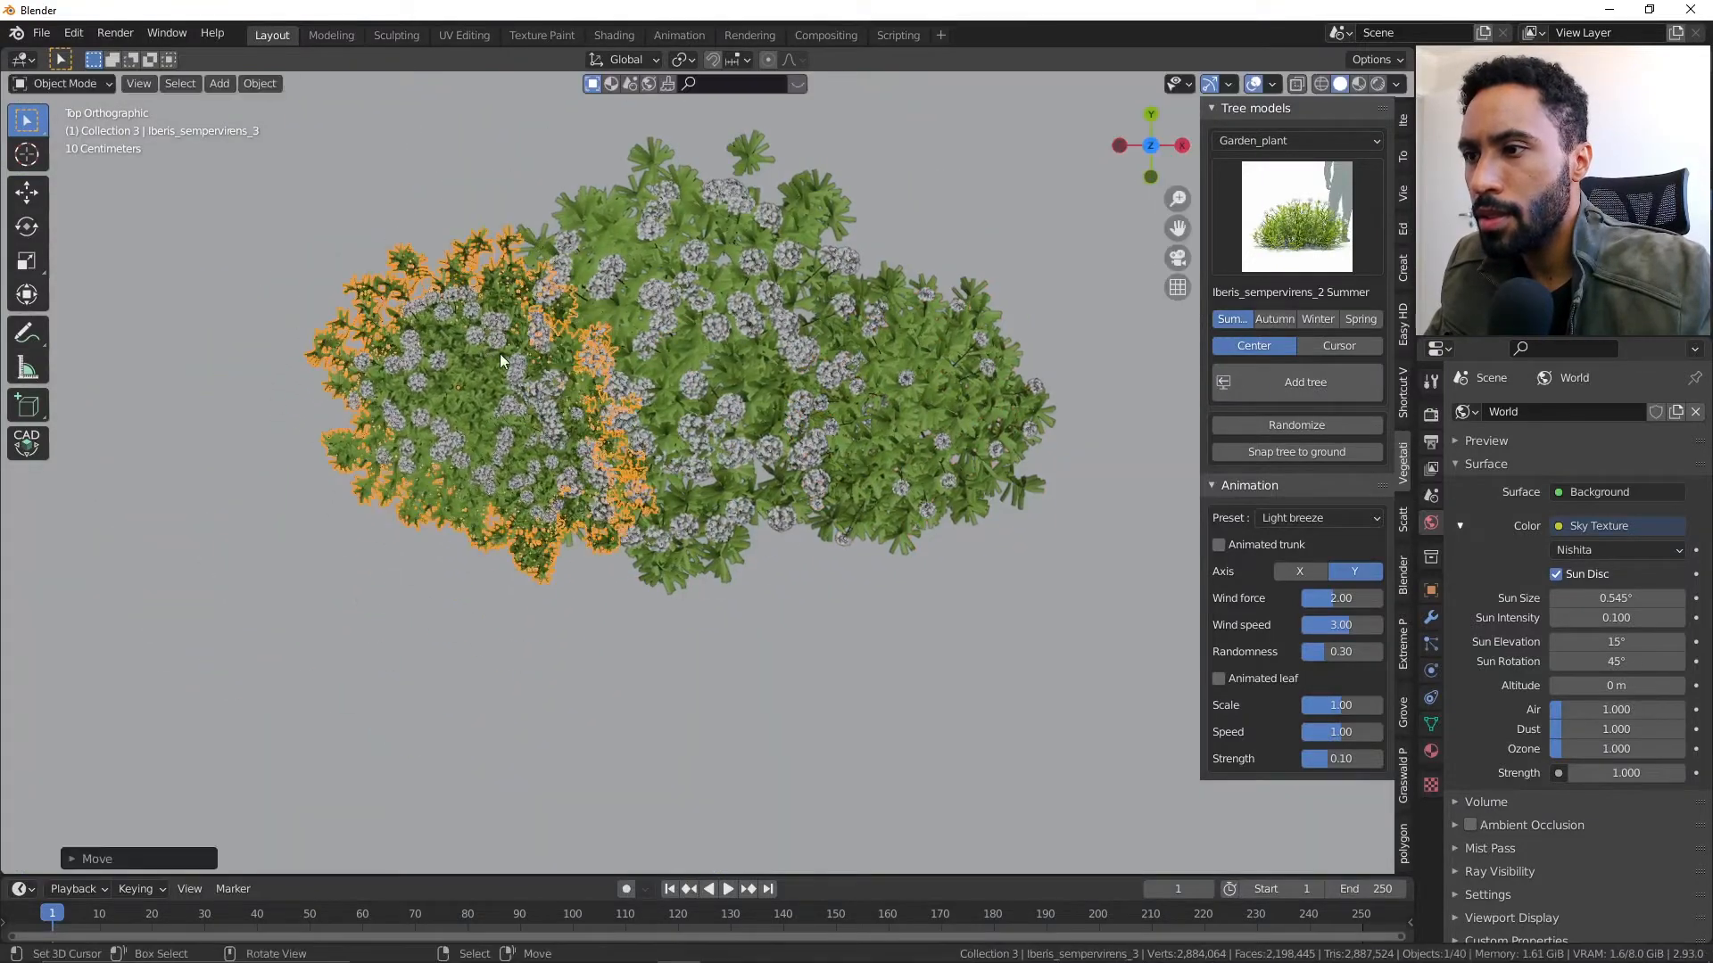
# - Select all three Iberis plants, and move the clump to the left end of the hedge, directly along its front edge
pyautogui.scroll(-3, 535, 360)
pyautogui.keyDown('shift'); pyautogui.rightClick(700, 397); pyautogui.keyUp('shift')
pyautogui.keyDown('shift'); pyautogui.rightClick(831, 420); pyautogui.keyUp('shift')
pyautogui.scroll(-3, 833, 420)
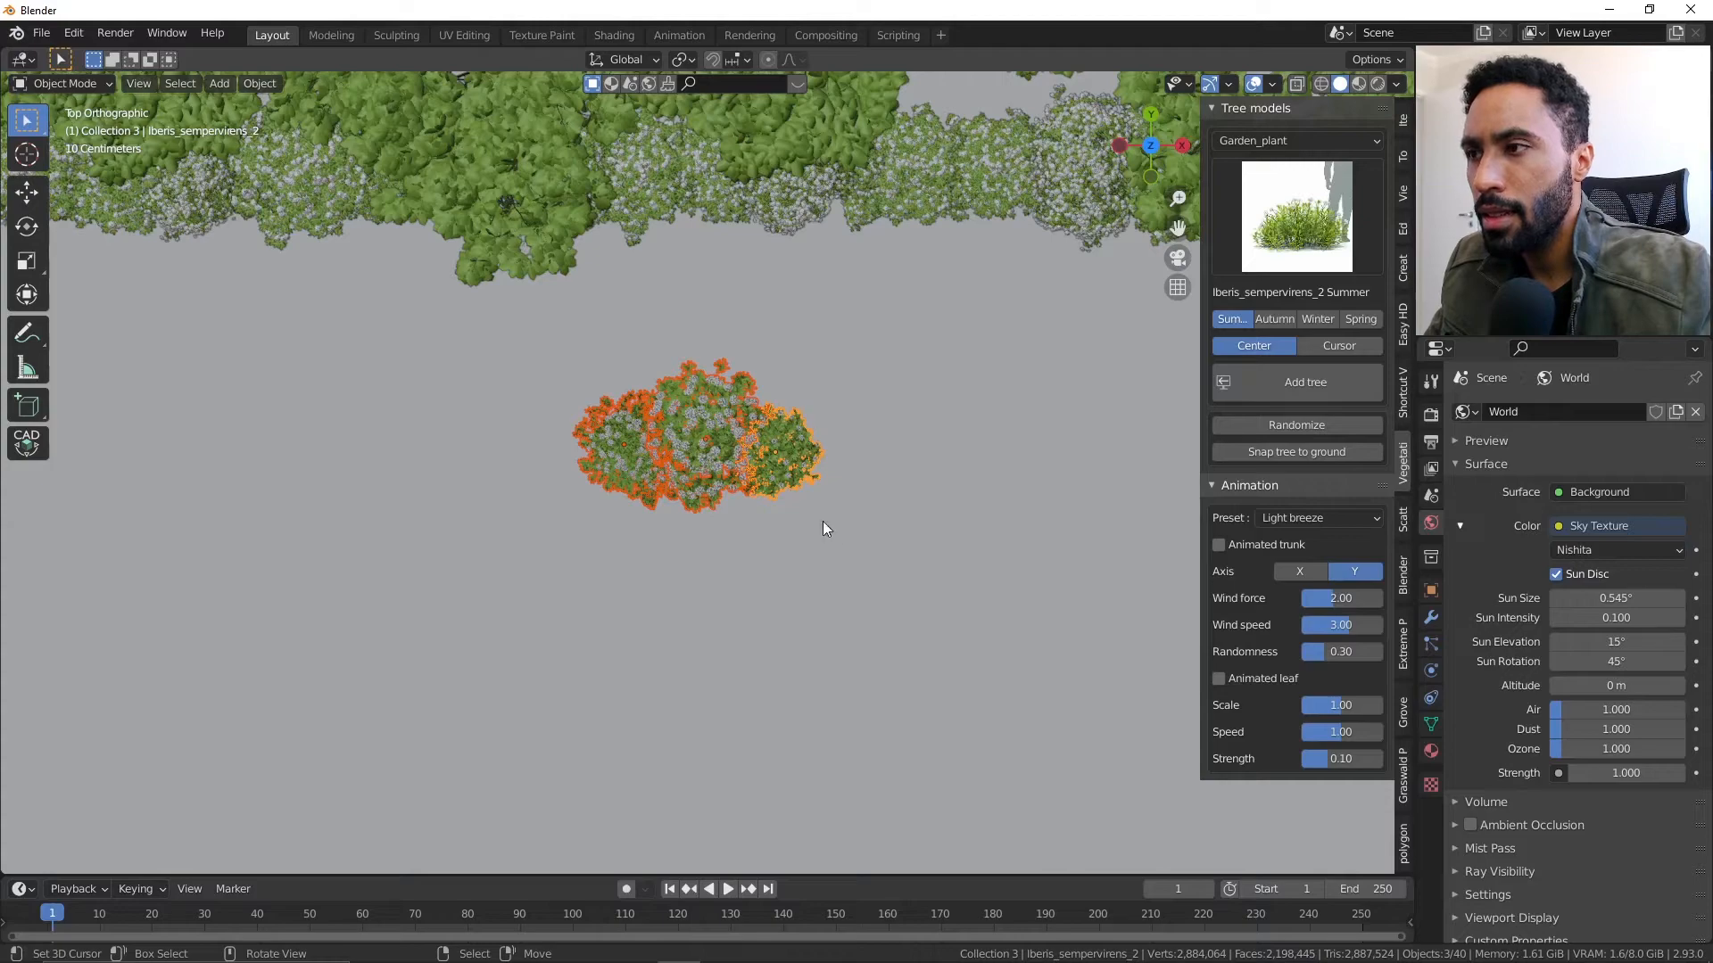
pyautogui.scroll(-3, 810, 473)
pyautogui.keyDown('shift'); pyautogui.moveTo(810, 462); pyautogui.dragTo(1012, 444, button='middle'); pyautogui.keyUp('shift')
pyautogui.press('g')
pyautogui.click(571, 373)
pyautogui.press('KP_5')
pyautogui.scroll(2, 571, 373)
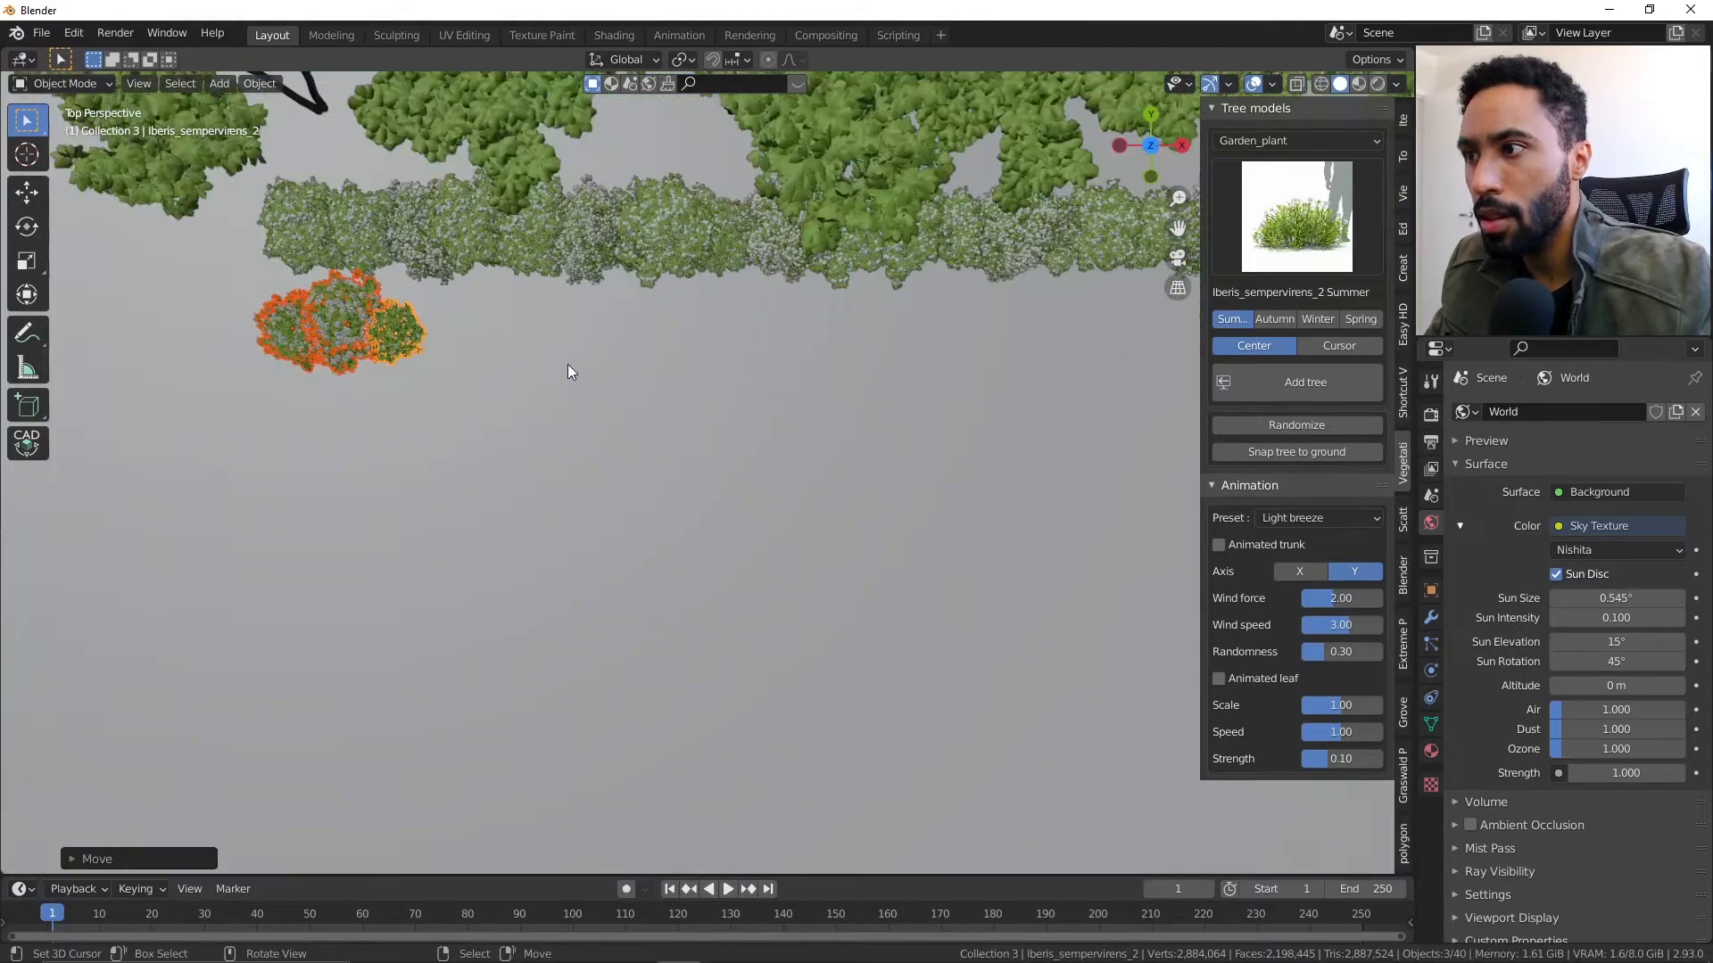
# - Make a linked duplicate of the Iberis clump along X, placed directly beside the original
pyautogui.hotkey('shift', 'd')
pyautogui.press('x')
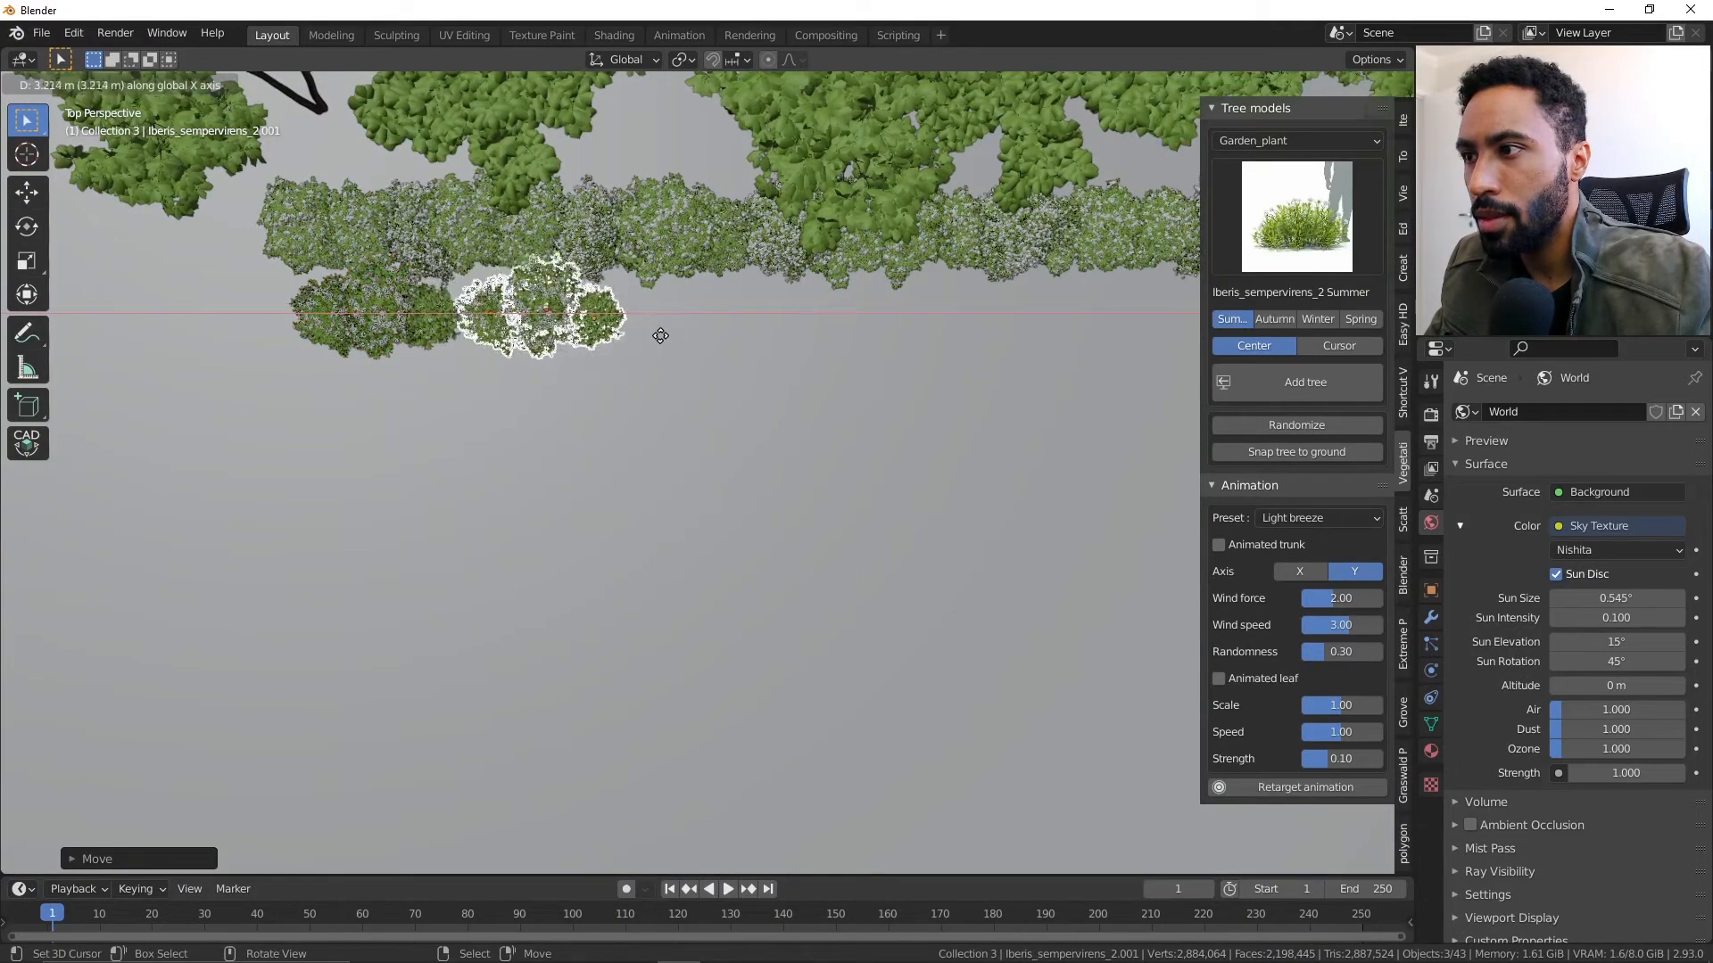
pyautogui.click(640, 332)
pyautogui.scroll(-3, 645, 334)
pyautogui.keyDown('shift'); pyautogui.moveTo(822, 368); pyautogui.dragTo(617, 383, button='middle'); pyautogui.keyUp('shift')
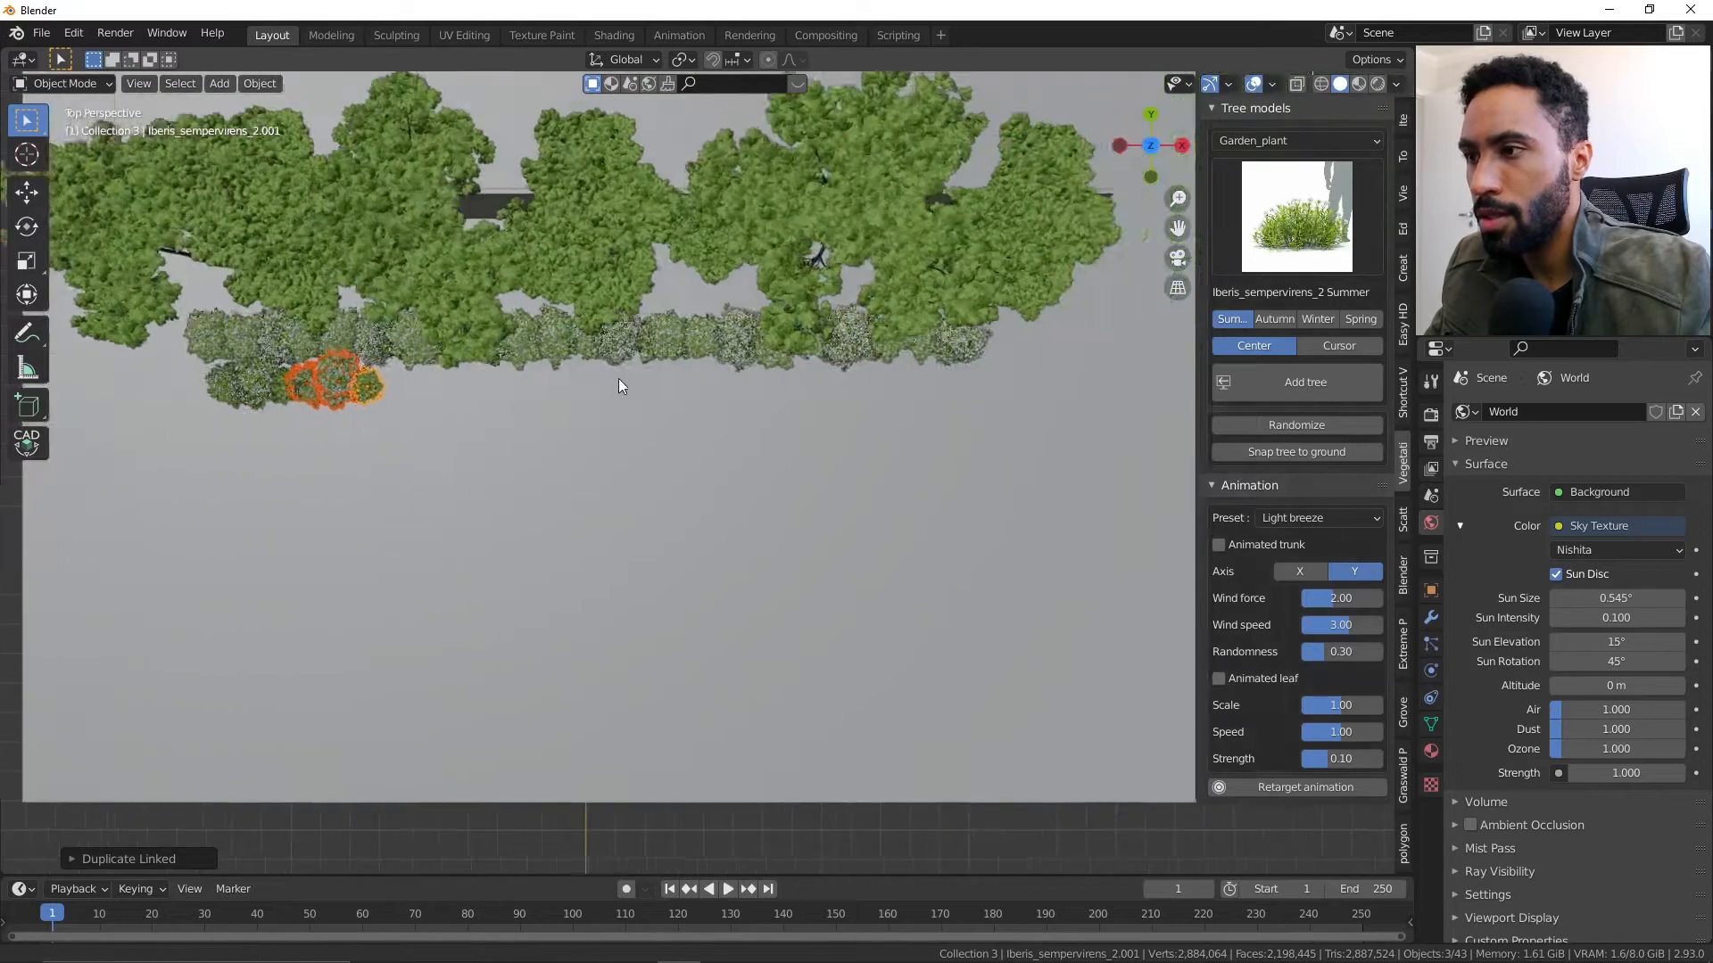
# - Repeat the linked duplication seven times to line the hedge's whole front, and check the row through the camera
pyautogui.hotkey('shift', 'r')
pyautogui.hotkey('shift', 'r')
pyautogui.hotkey('shift', 'r')
pyautogui.hotkey('shift', 'r')
pyautogui.hotkey('shift', 'r')
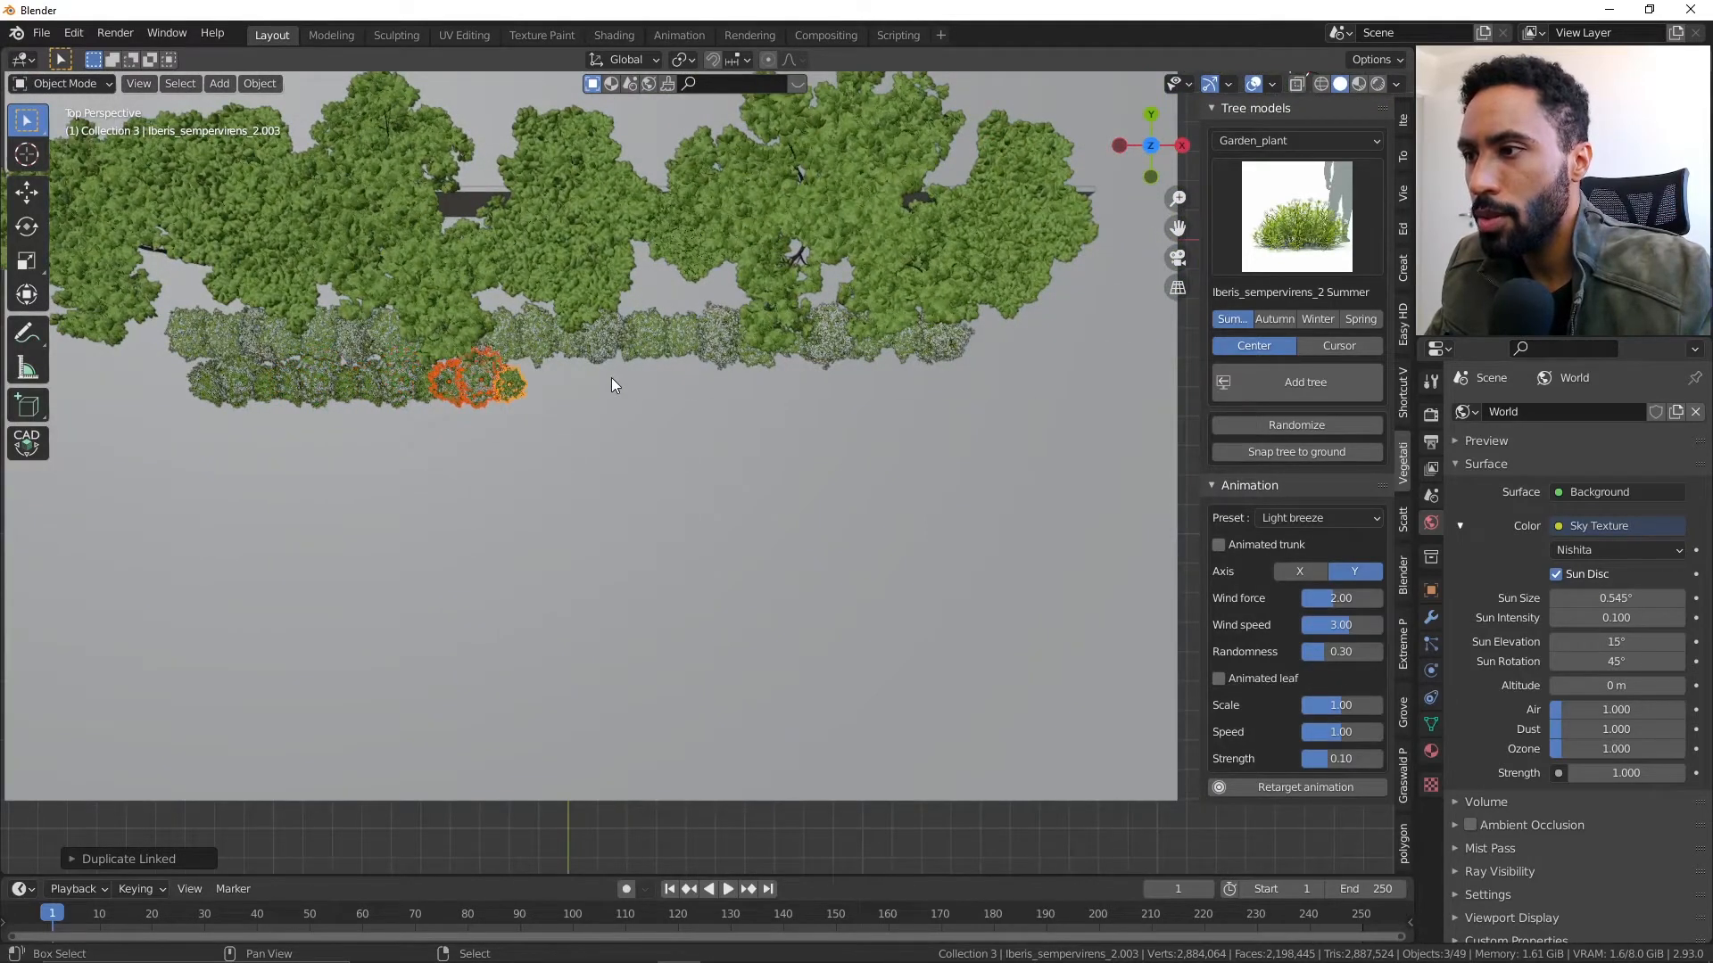
pyautogui.hotkey('shift', 'r')
pyautogui.hotkey('shift', 'r')
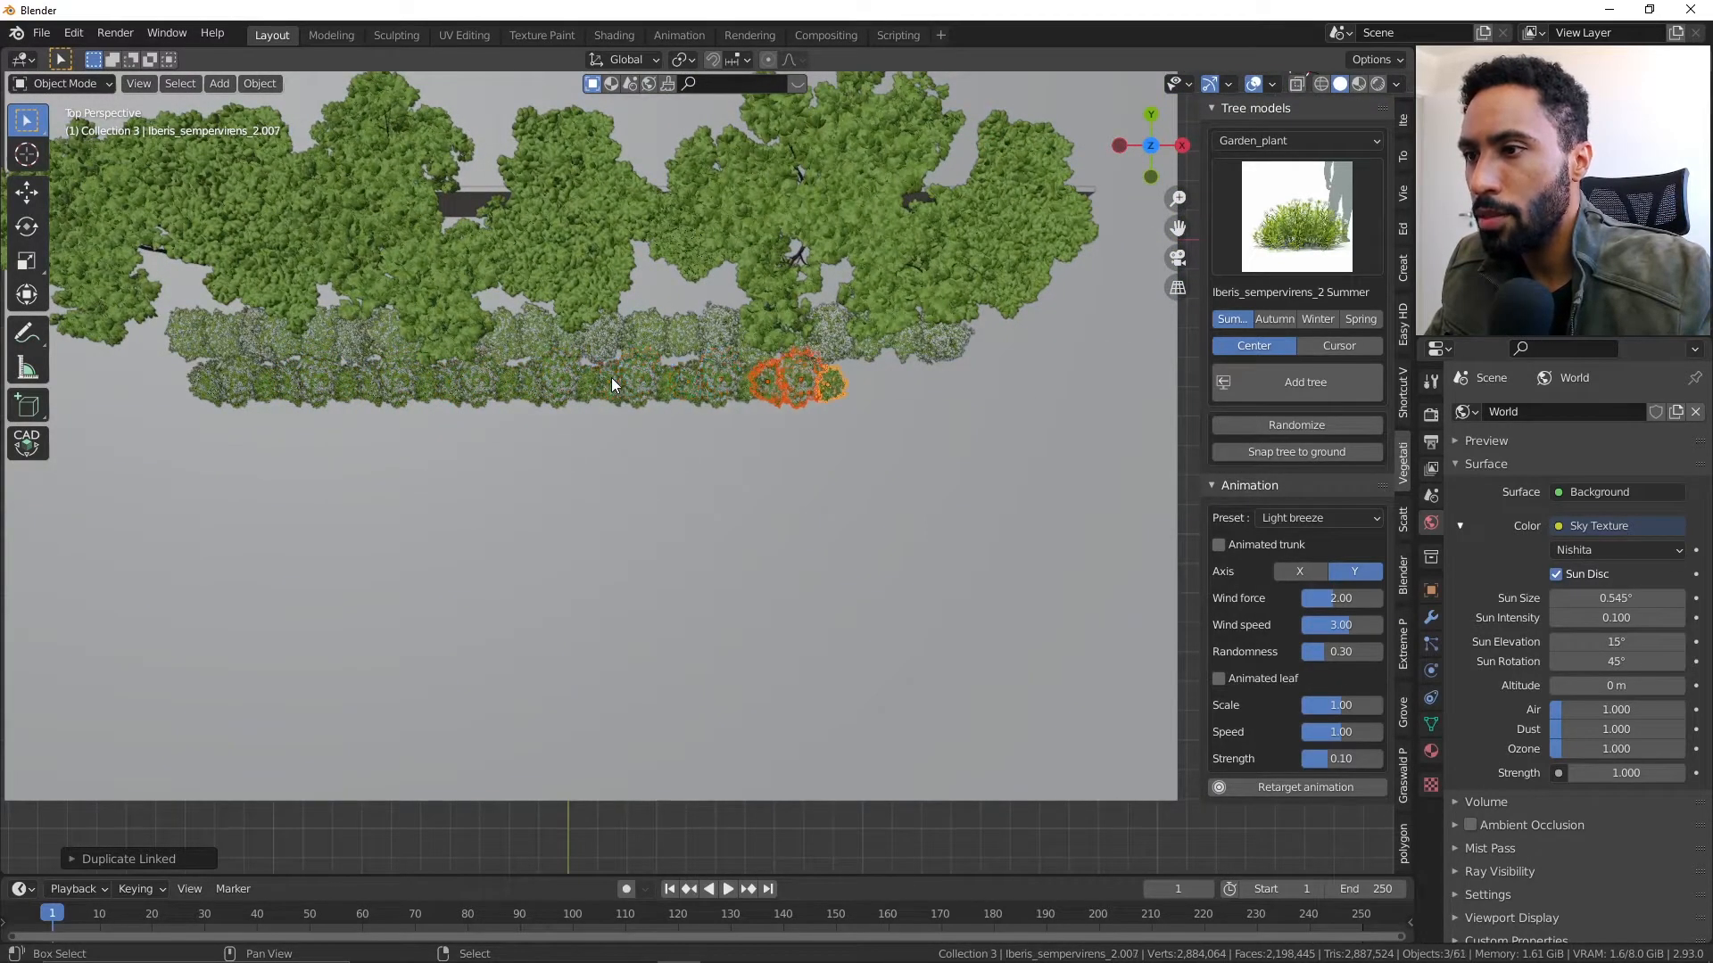
pyautogui.press('KP_0')
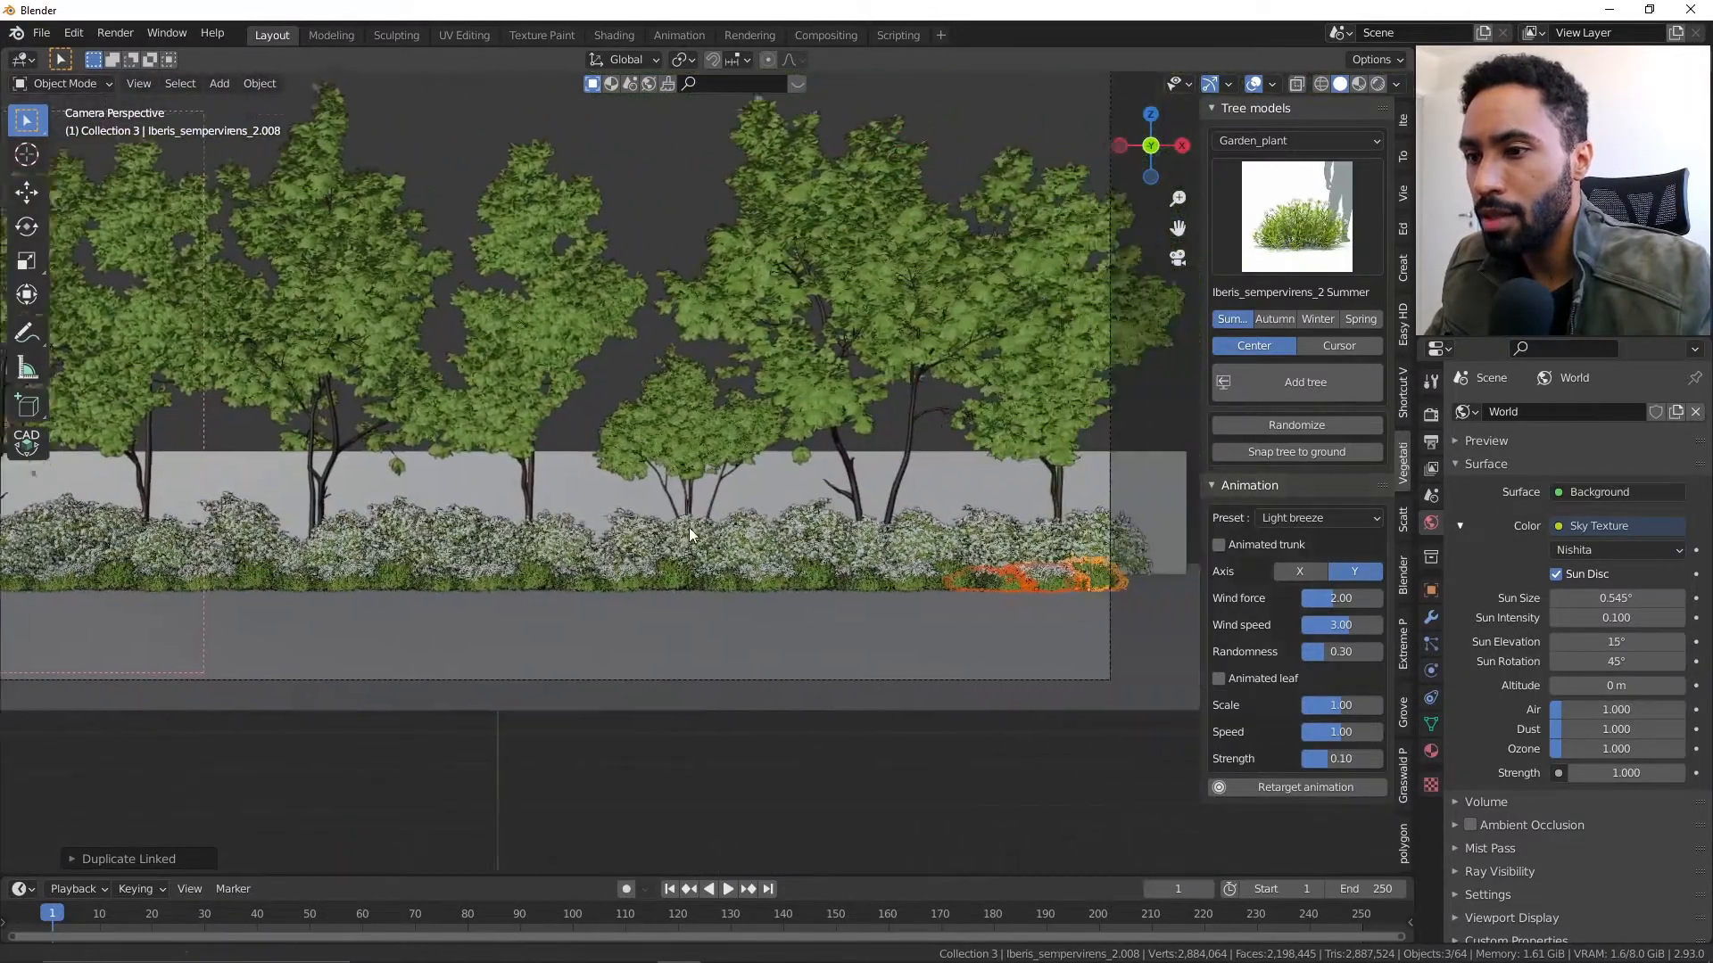
pyautogui.keyDown('shift'); pyautogui.moveTo(689, 527); pyautogui.dragTo(791, 543, button='middle'); pyautogui.keyUp('shift')
# - Select all objects in Collection 3, and randomize the Iberis plants three times
pyautogui.rightClick(1492, 144)
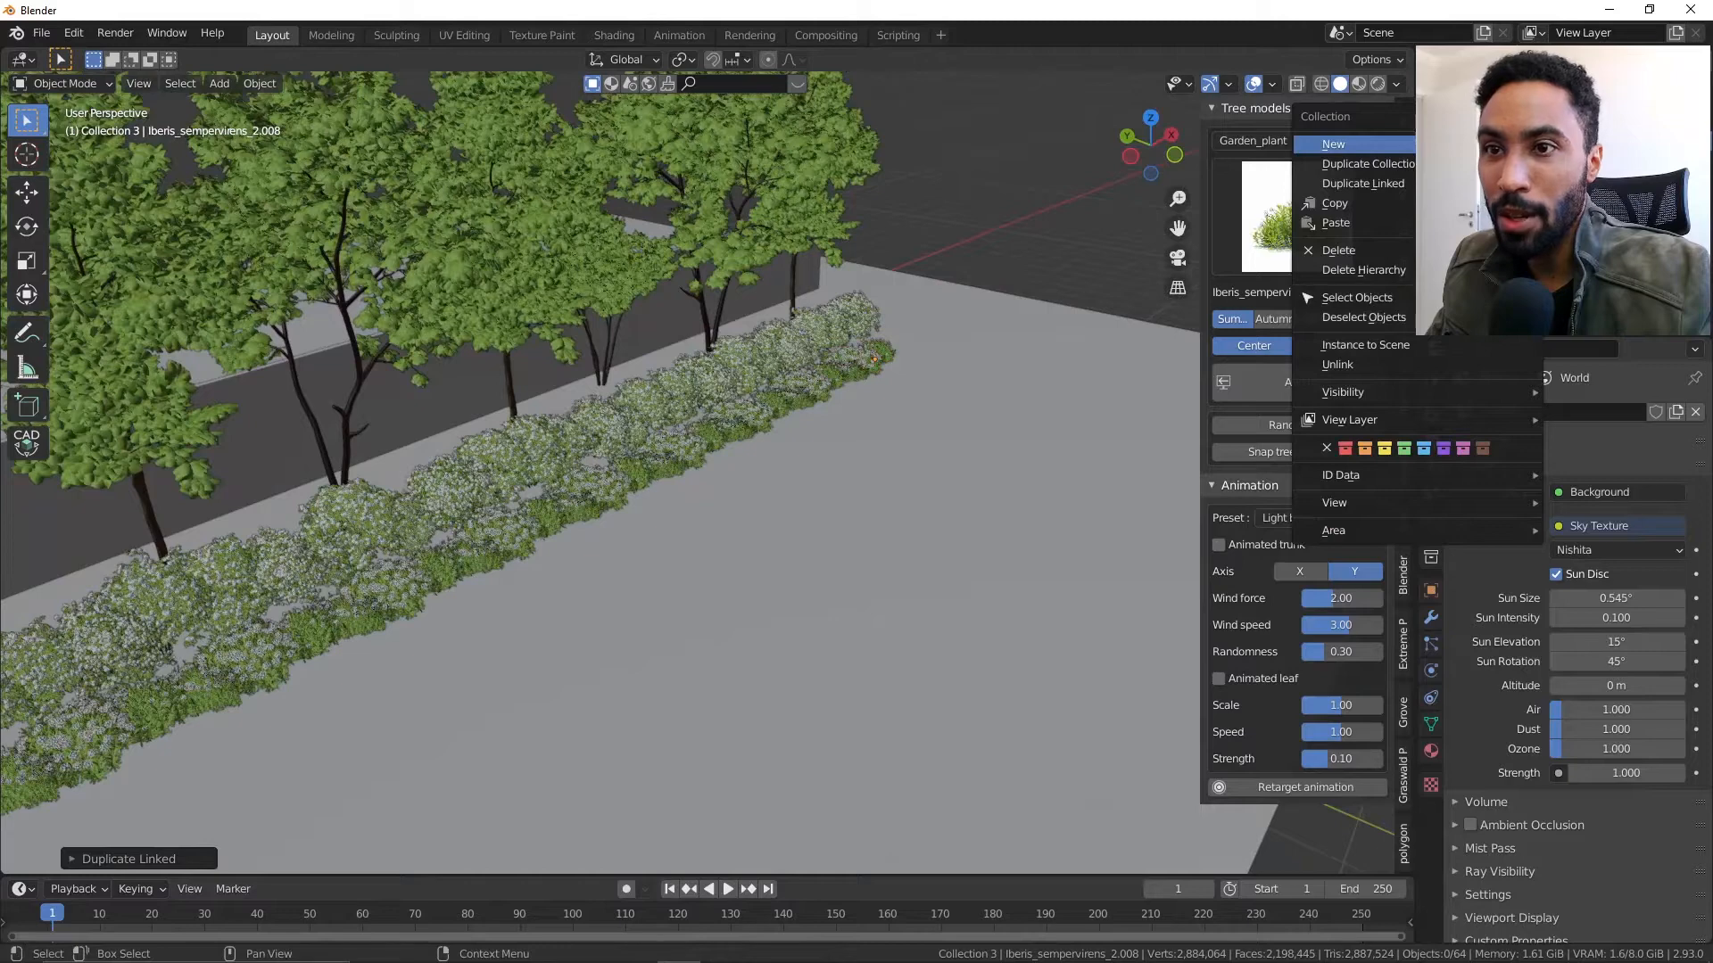
pyautogui.click(1356, 297)
pyautogui.moveTo(570, 571); pyautogui.dragTo(910, 571, button='middle')
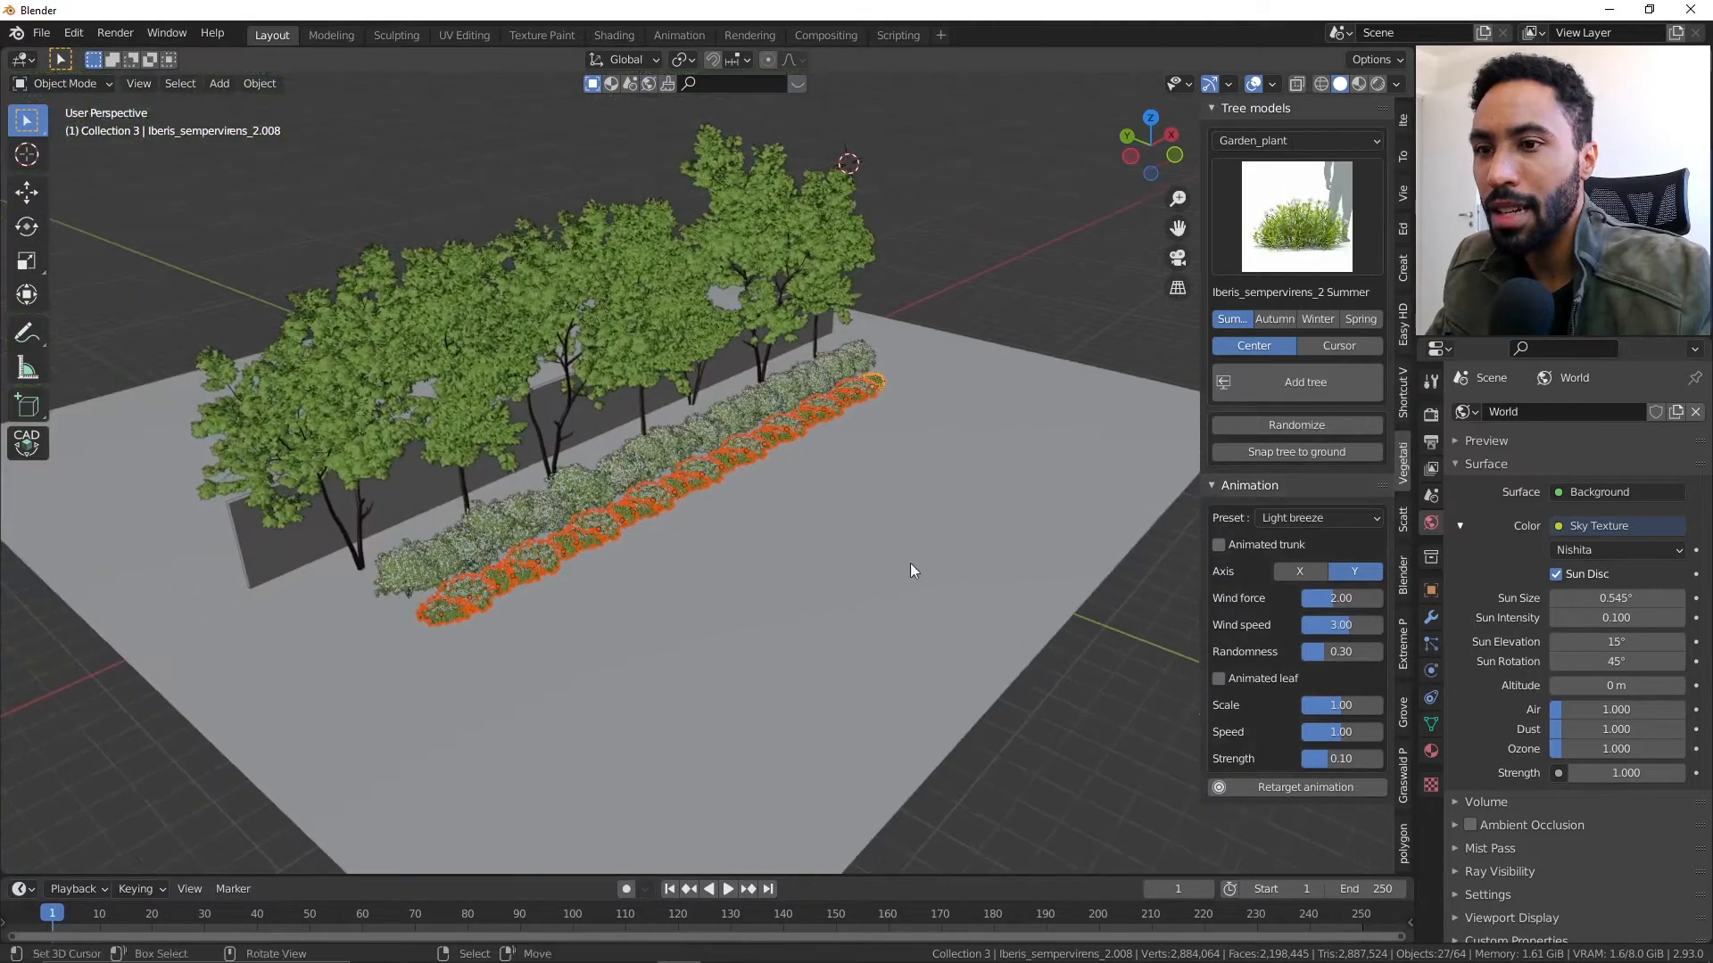
pyautogui.click(1313, 426)
pyautogui.click(1313, 425)
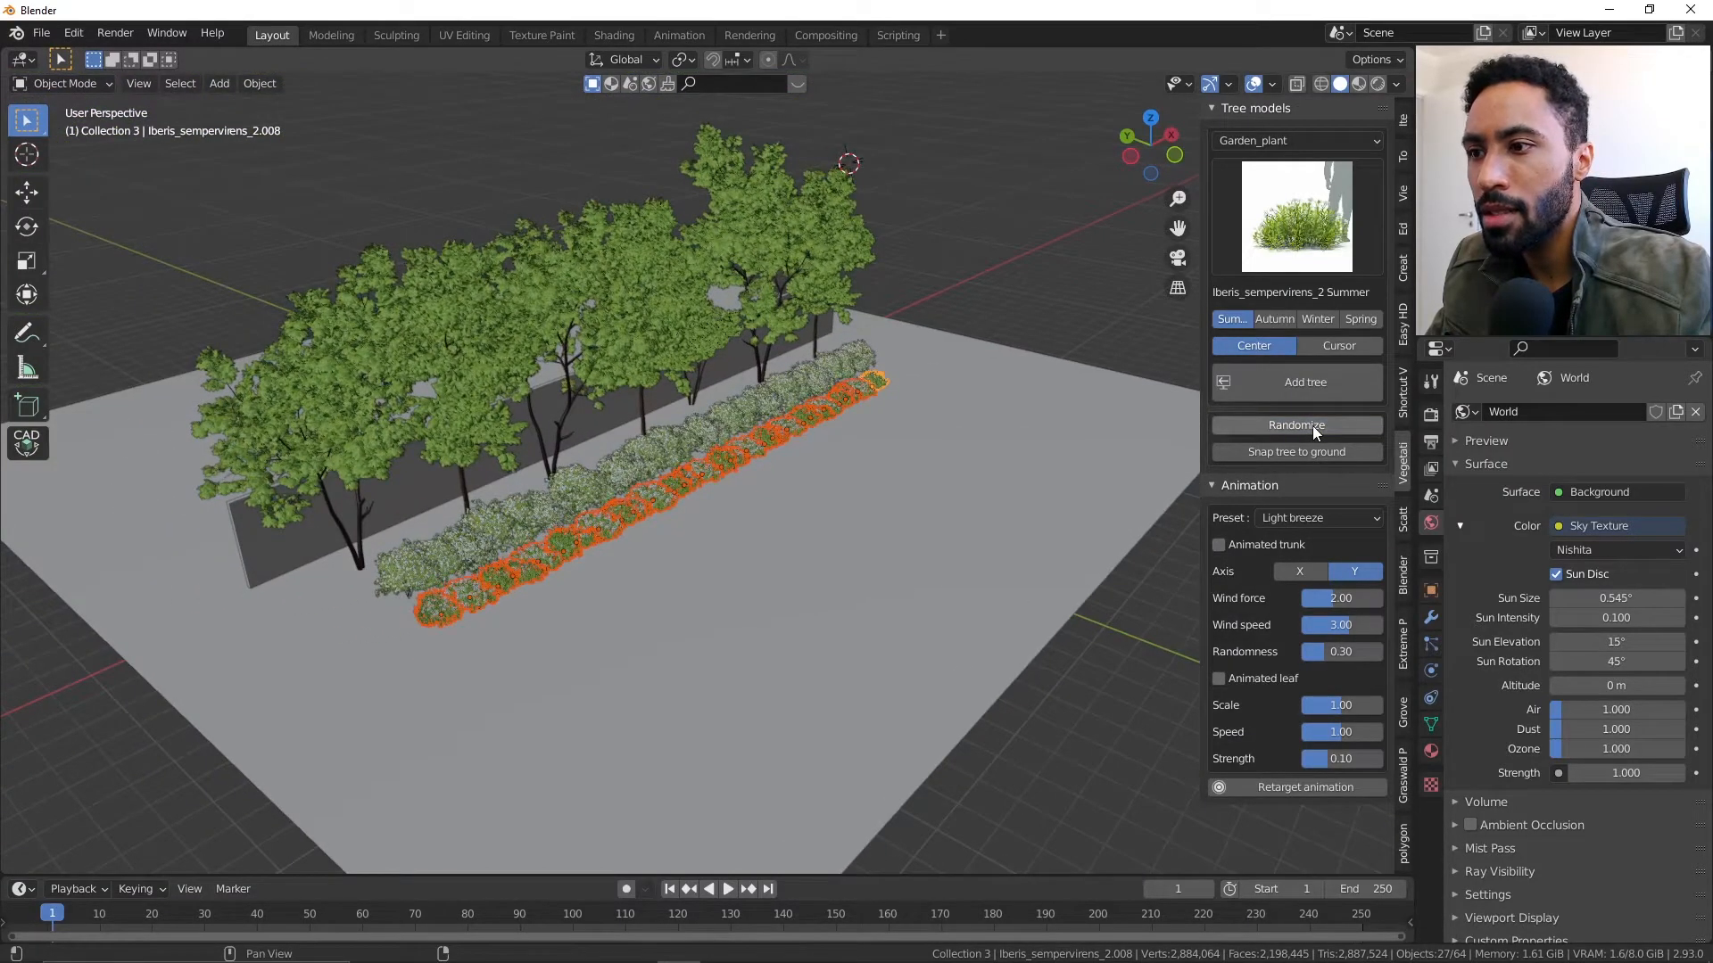
pyautogui.click(1320, 421)
# - Move the Iberis row along Y closer to the hedge, and deselect it
pyautogui.scroll(4, 569, 471)
pyautogui.moveTo(575, 471)
pyautogui.mouseDown(button='middle')
pyautogui.moveTo(698, 464)
pyautogui.moveTo(607, 479)
pyautogui.moveTo(800, 510)
pyautogui.moveTo(594, 494)
pyautogui.mouseUp(button='middle')
pyautogui.press('g')
pyautogui.press('y')
pyautogui.click(711, 501)
pyautogui.hotkey('alt', 'a')
# - Return to the camera view, extend the render region over the whole camera frame, and switch to rendered shading
pyautogui.scroll(4, 594, 494)
pyautogui.moveTo(678, 455); pyautogui.dragTo(687, 394, button='middle')
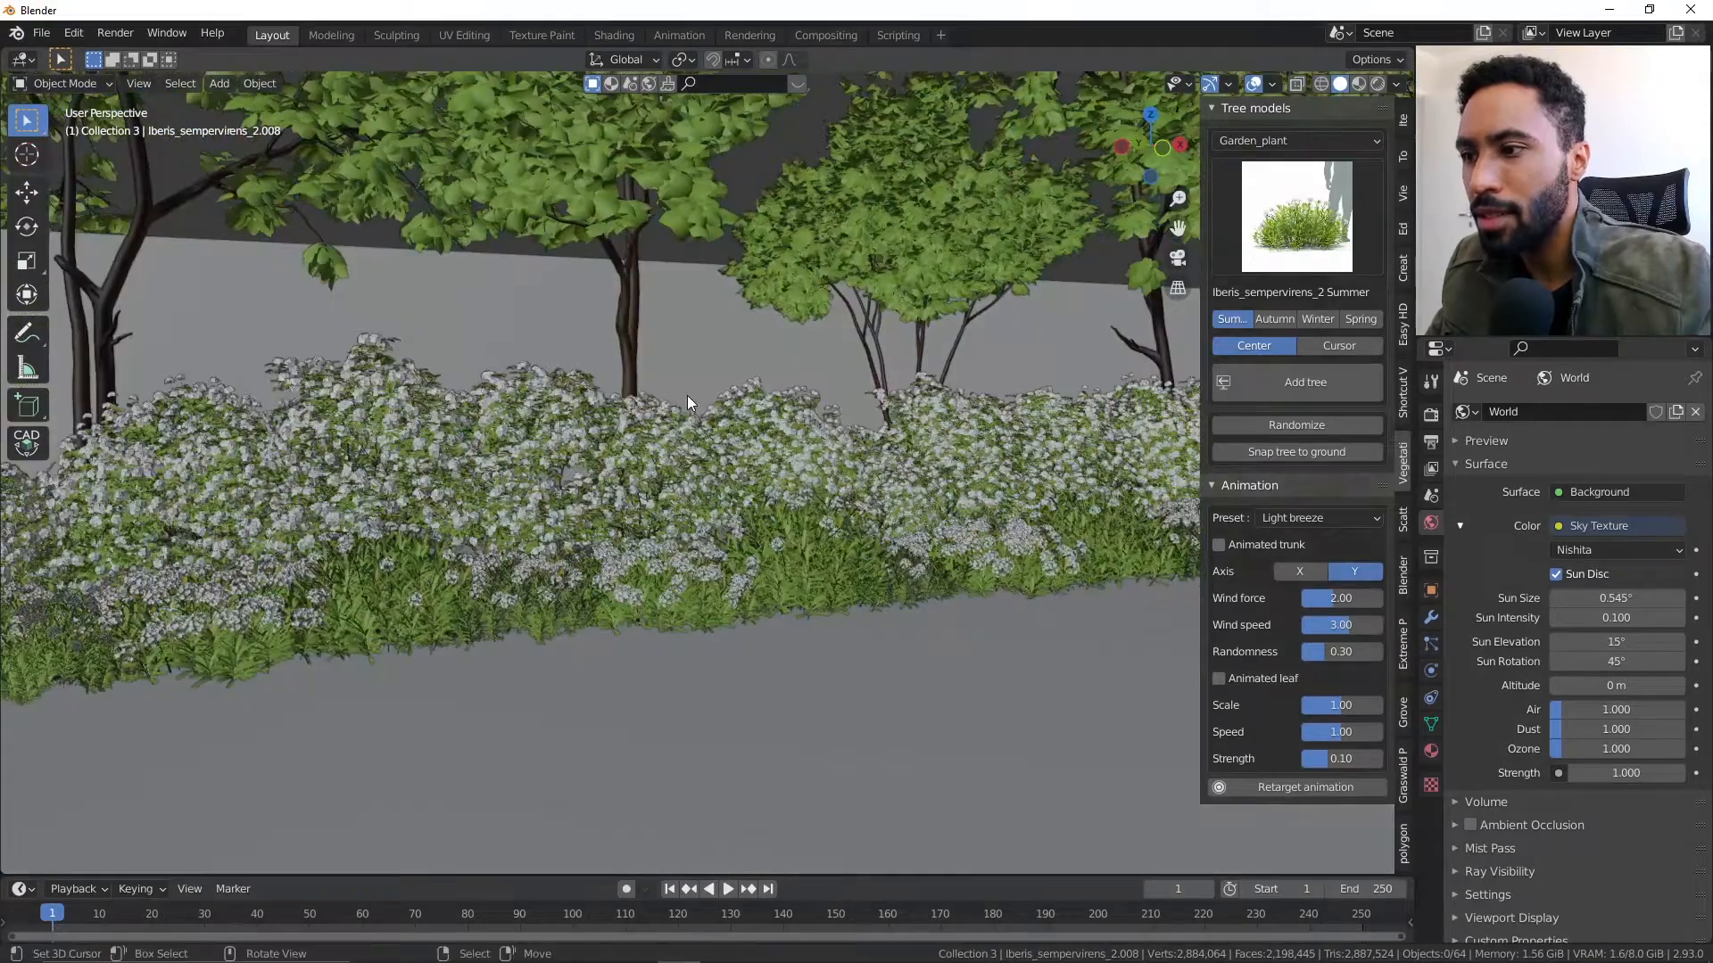
pyautogui.press('KP_0')
pyautogui.scroll(-3, 687, 395)
pyautogui.scroll(1, 688, 424)
pyautogui.hotkey('ctrl', 'b')
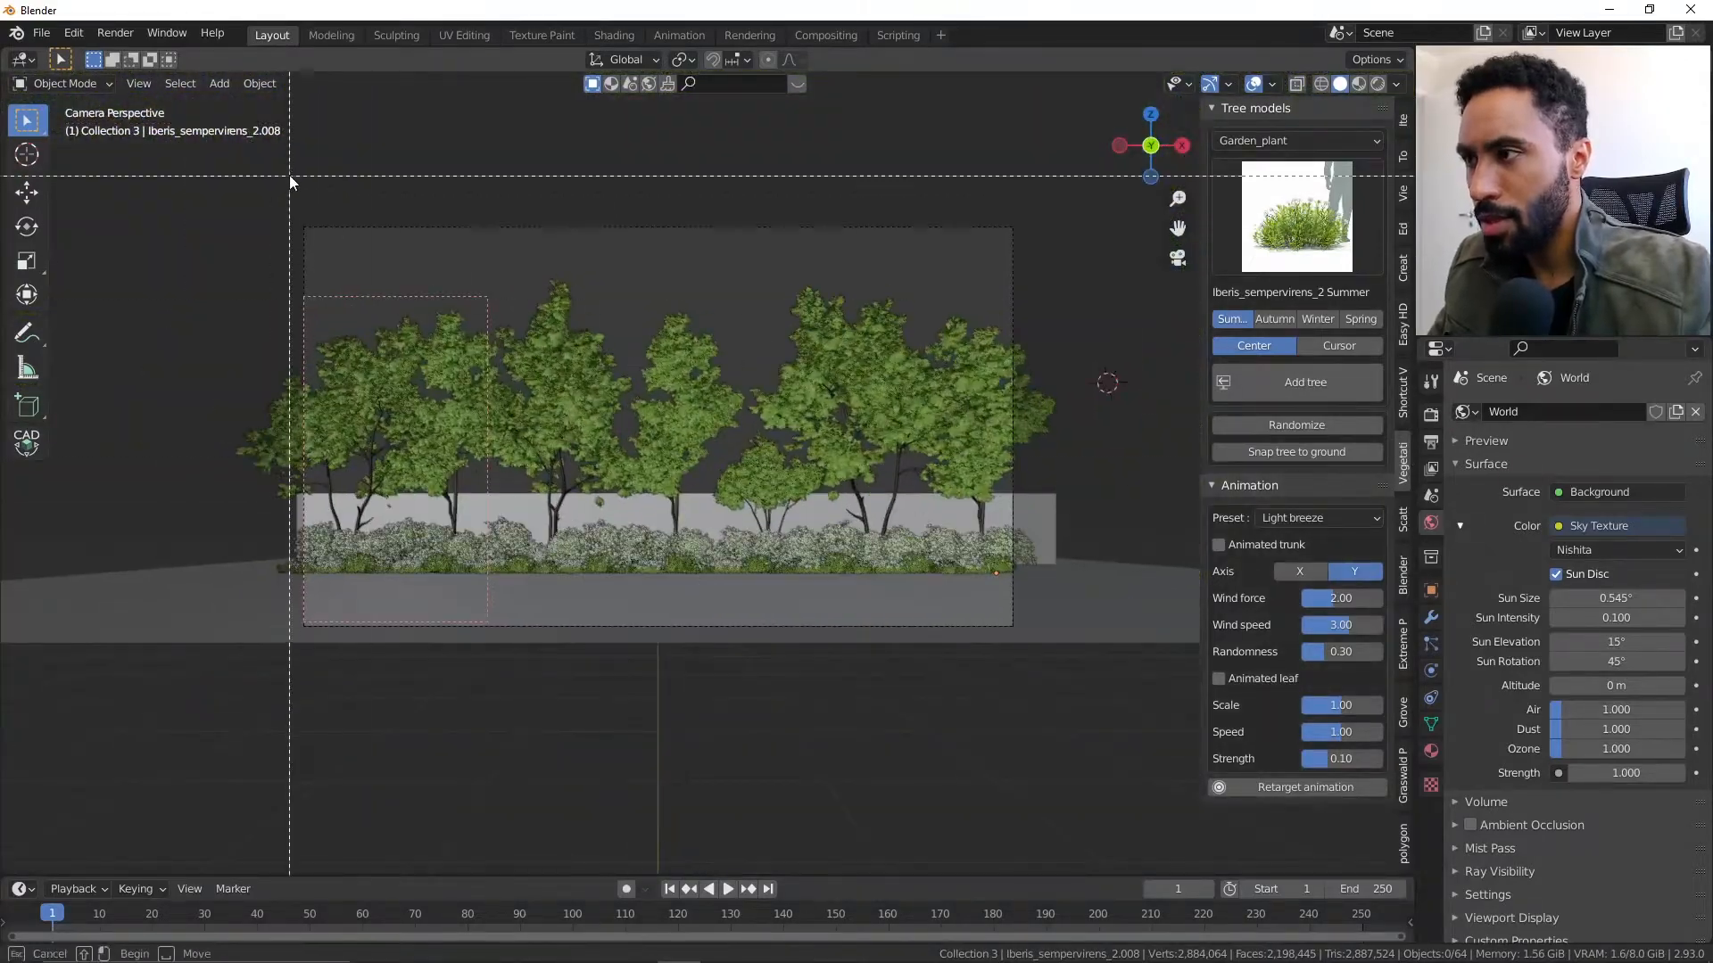
pyautogui.moveTo(289, 175); pyautogui.dragTo(1151, 778)
pyautogui.scroll(4, 1010, 596)
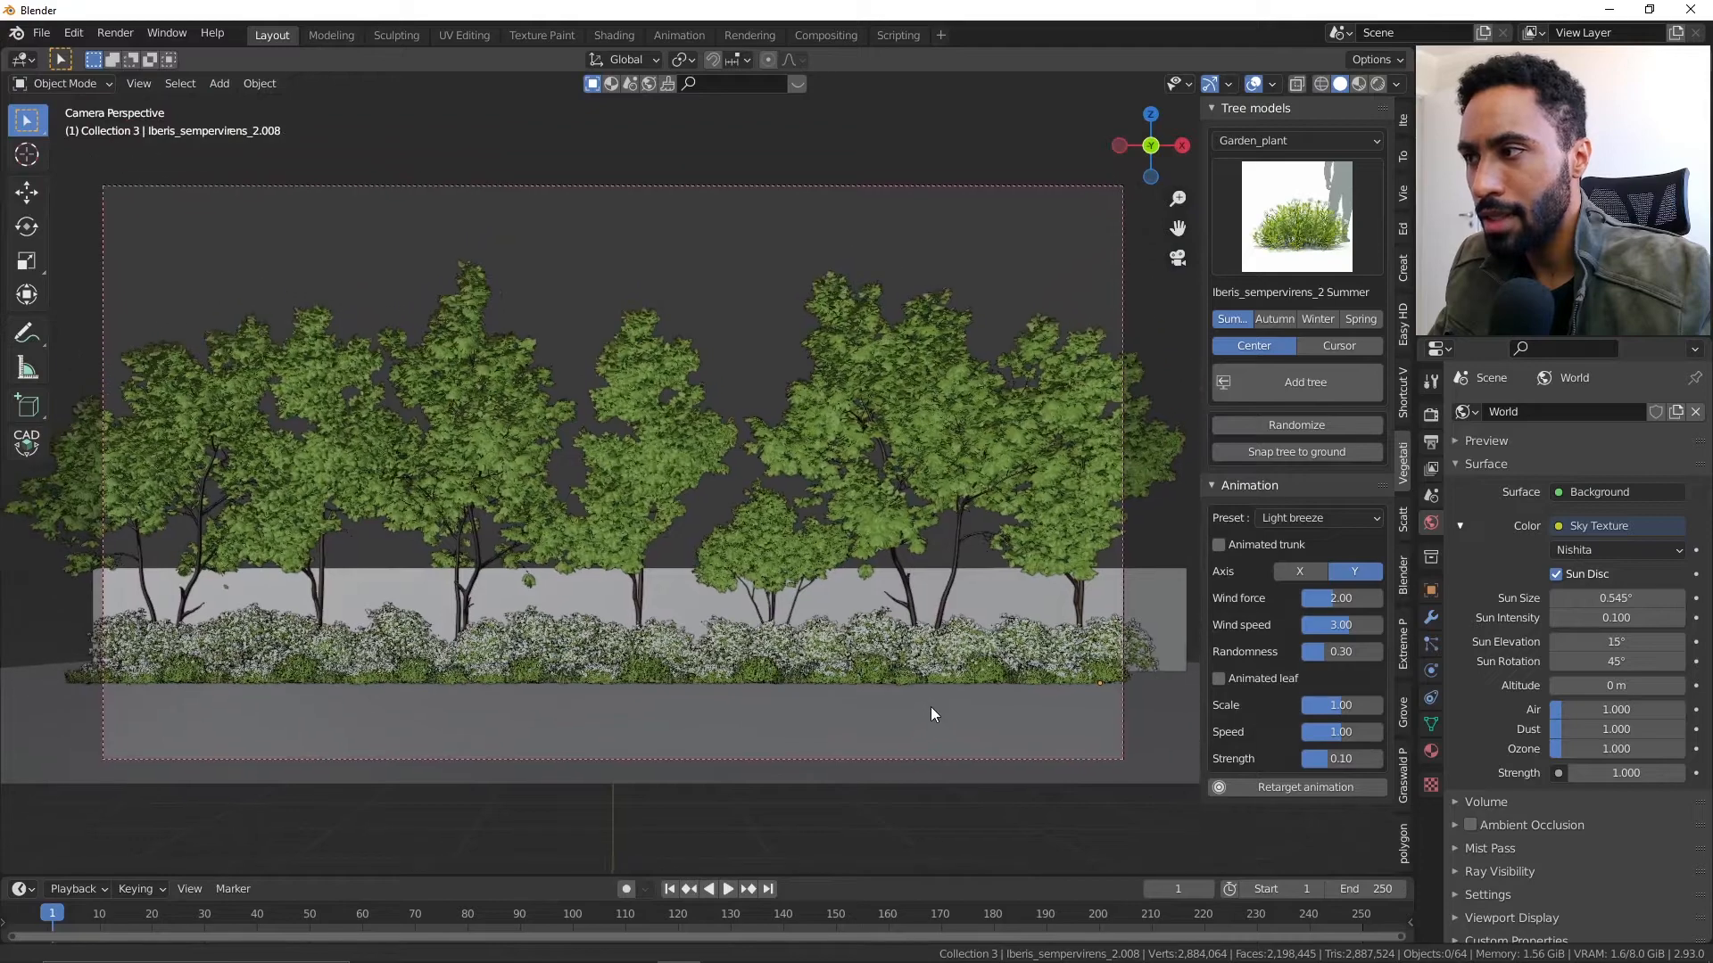
pyautogui.press('z')
pyautogui.click(913, 522)
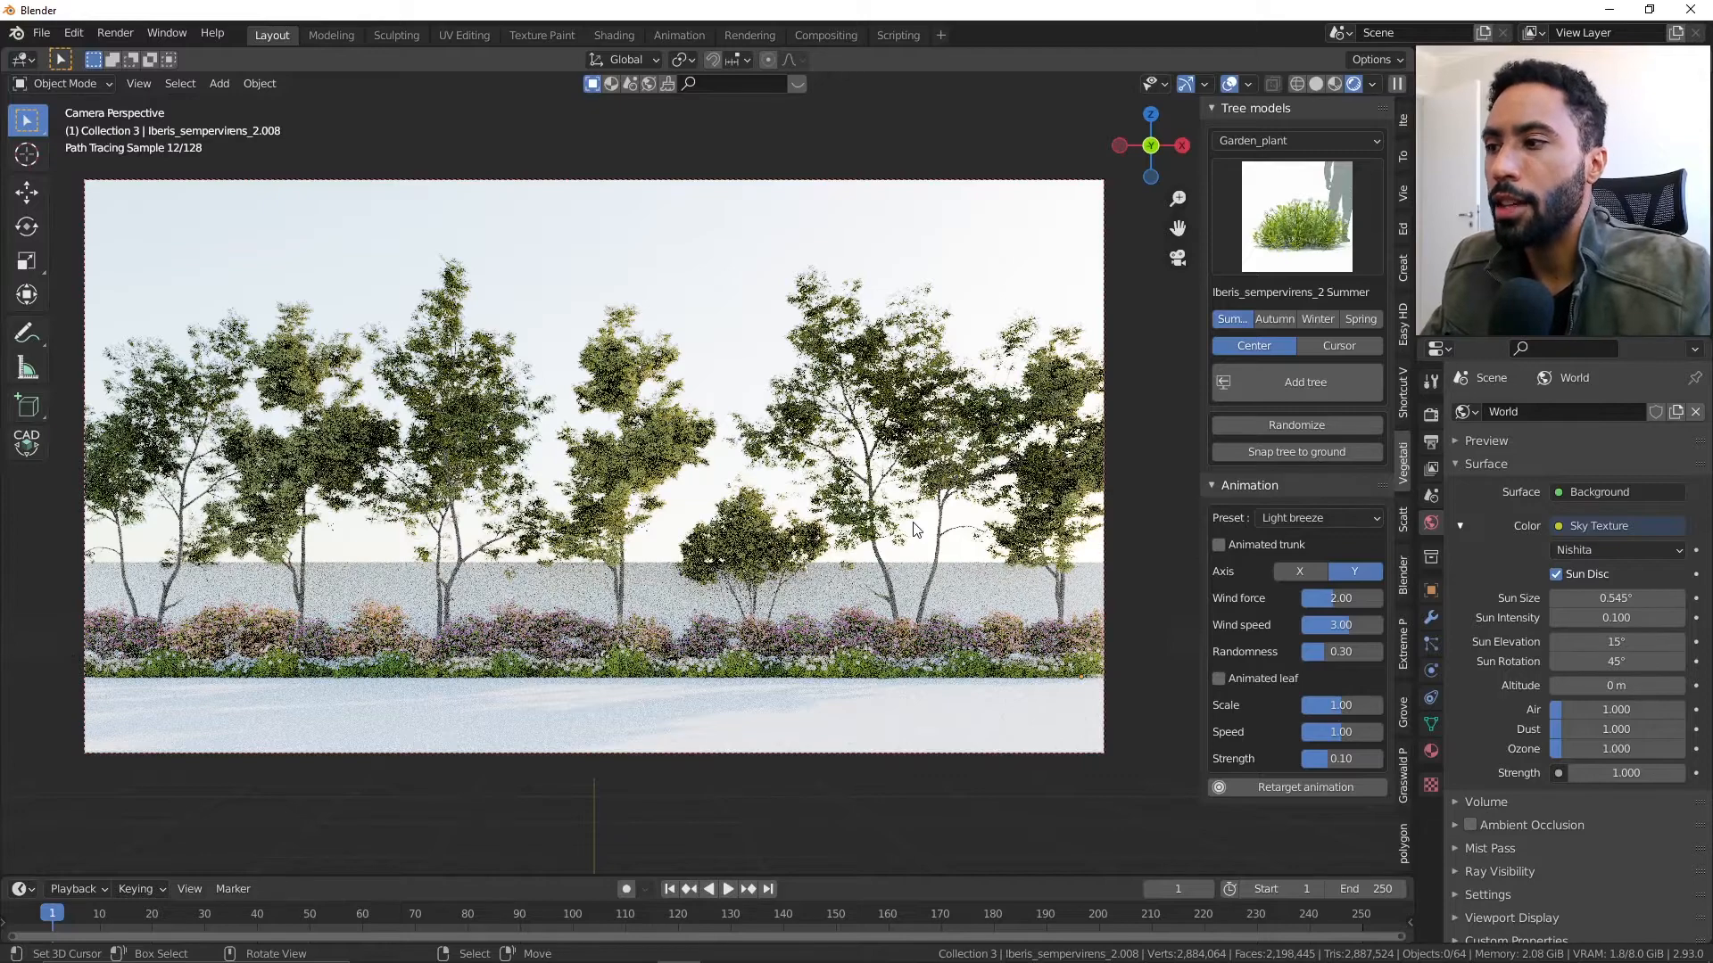
# - Turn off Scene World for the rendered viewport, and choose the HDRI with blue sky and buildings as lighting
pyautogui.click(1374, 84)
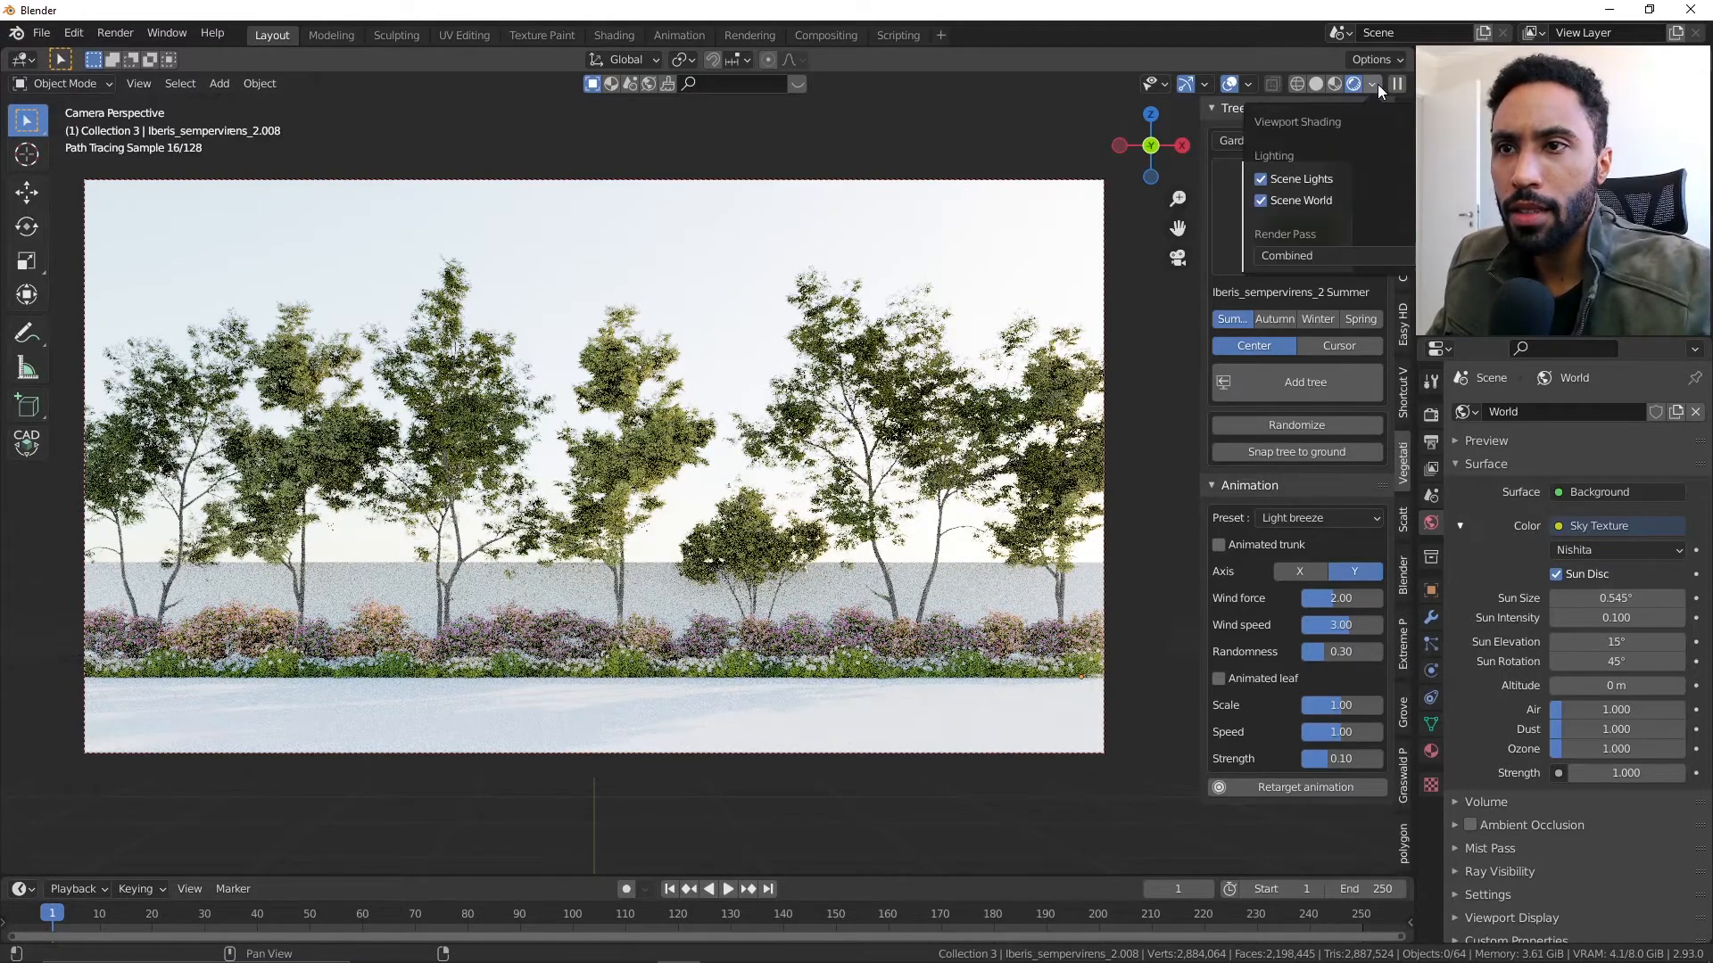
pyautogui.click(1263, 200)
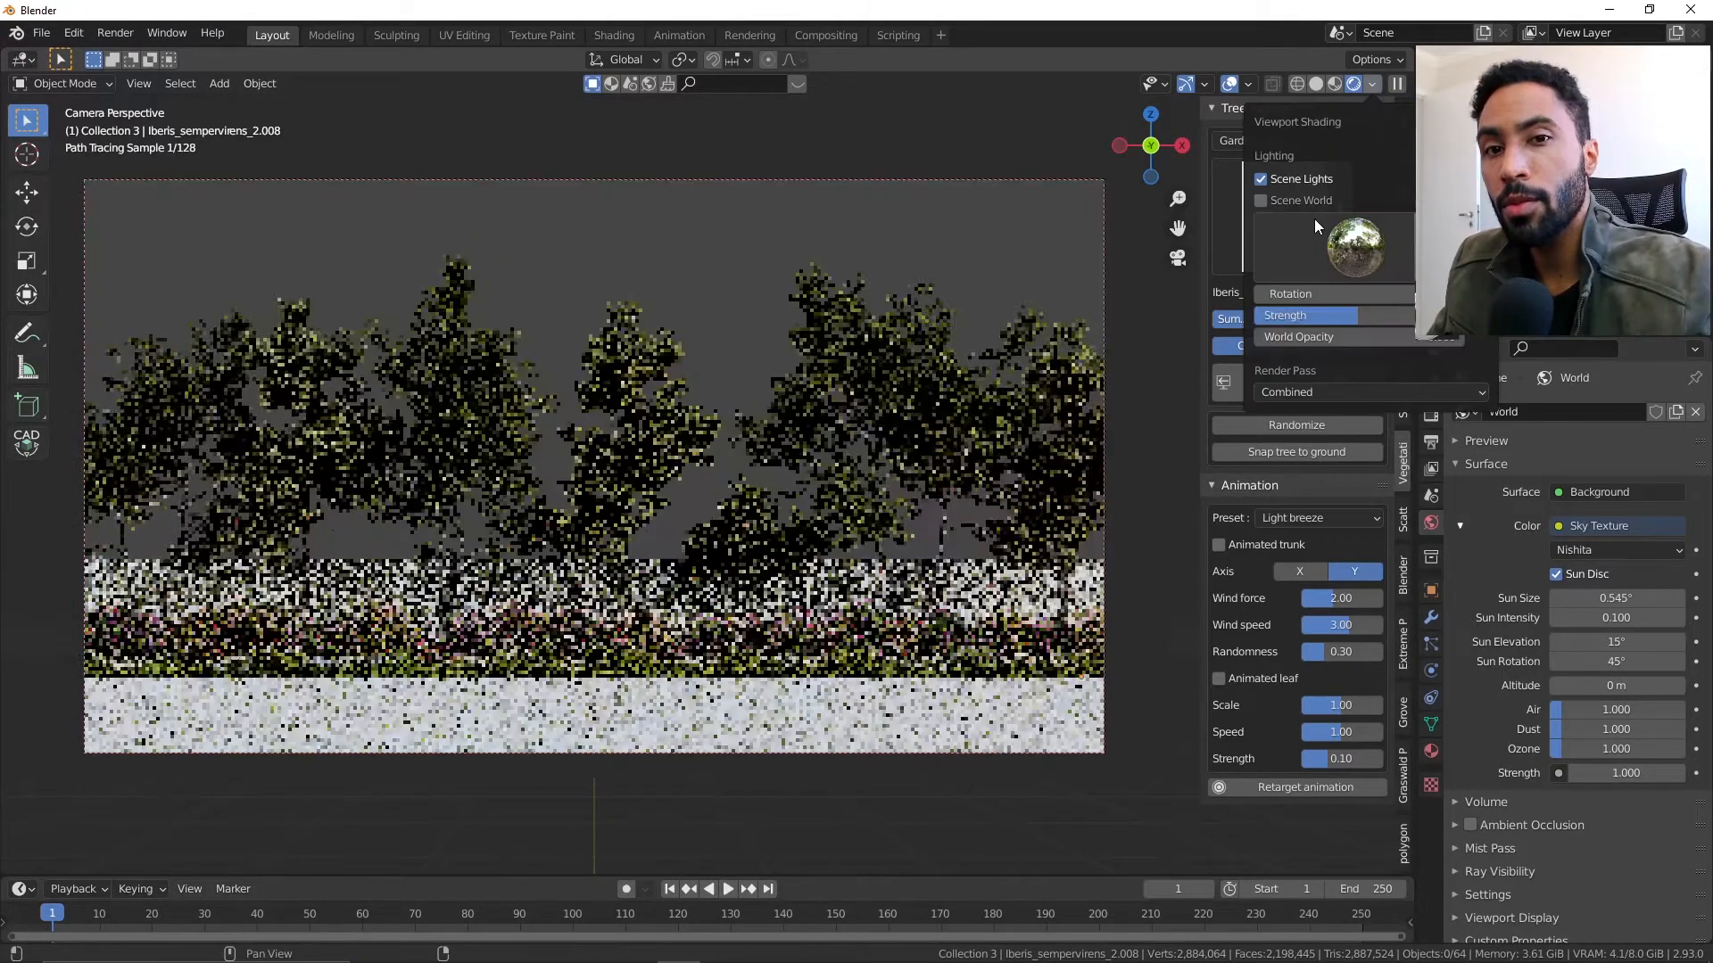
pyautogui.click(1314, 218)
pyautogui.click(1122, 332)
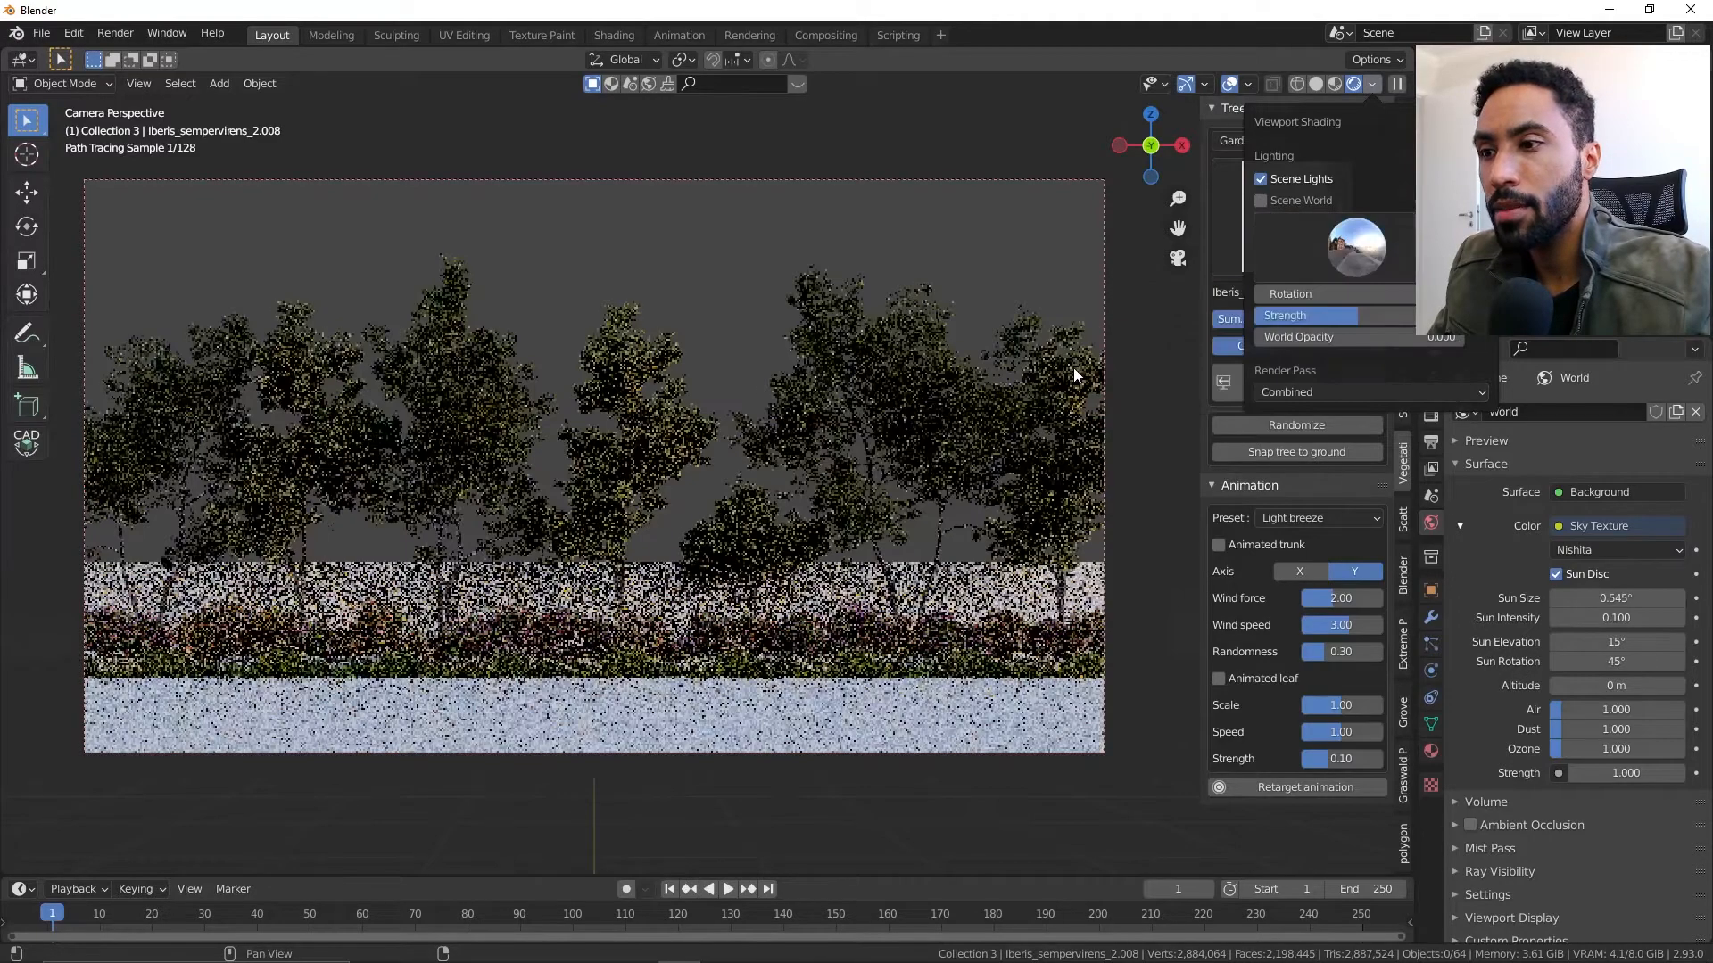
# - Raise the viewport's world opacity to preview the HDRI background, and return it to 0
pyautogui.moveTo(1275, 337); pyautogui.dragTo(1445, 338)
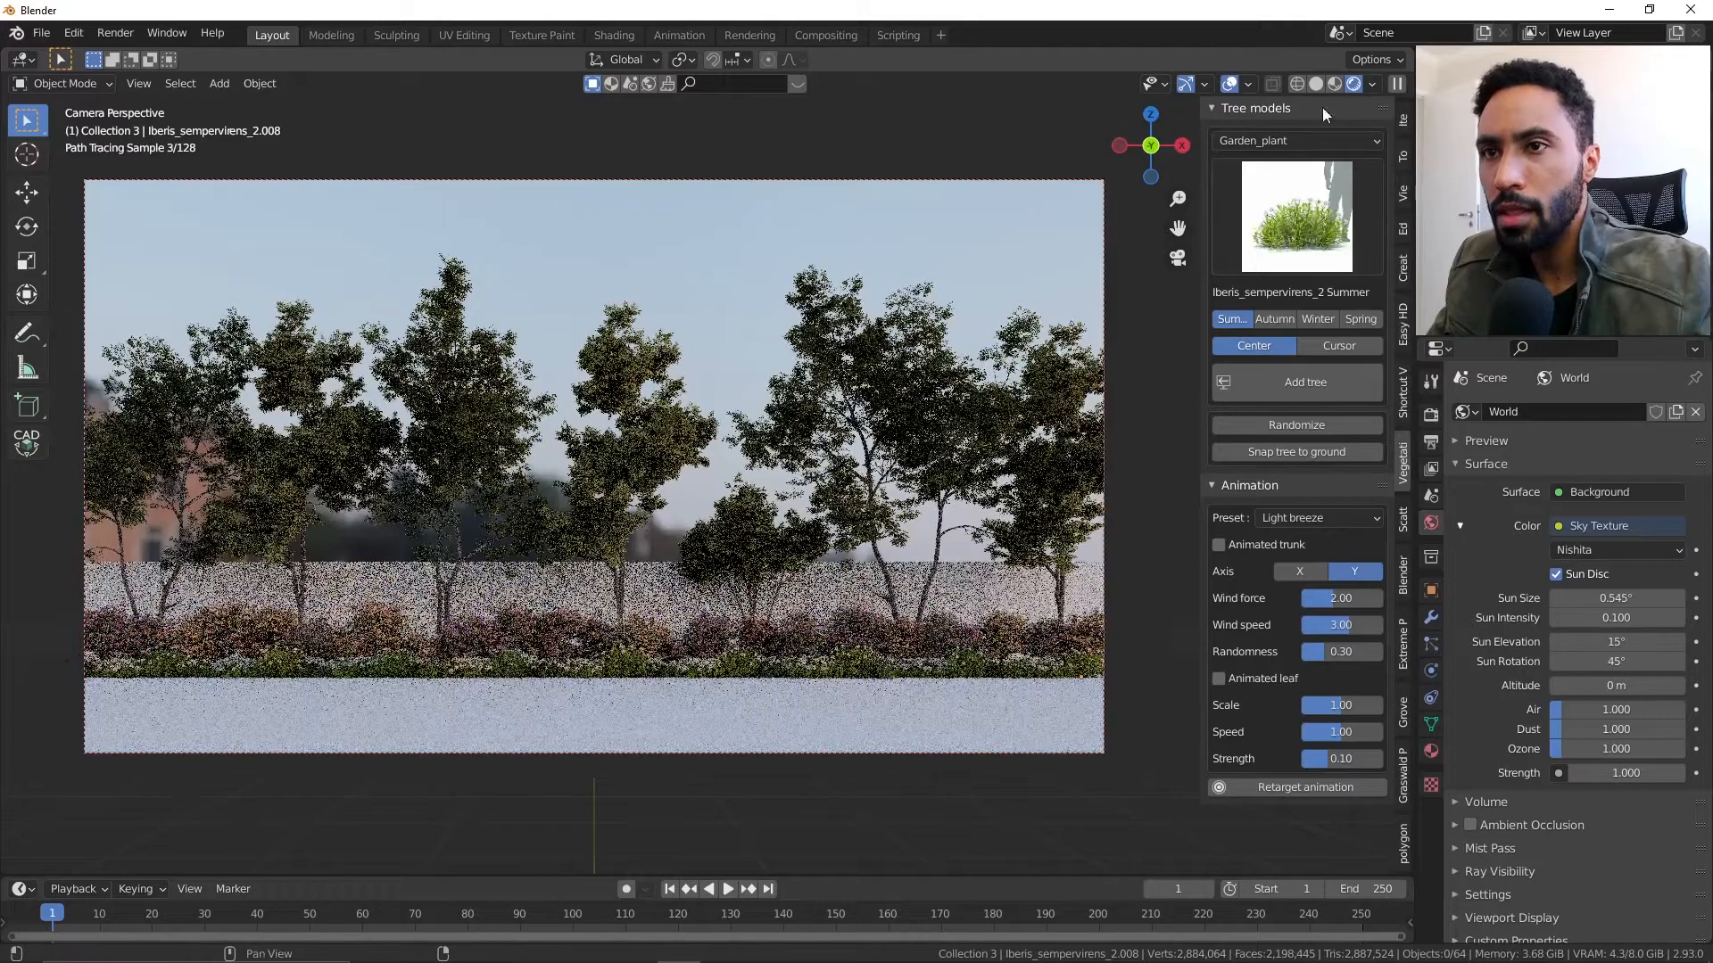
pyautogui.click(1373, 83)
pyautogui.moveTo(1428, 337); pyautogui.dragTo(1252, 336)
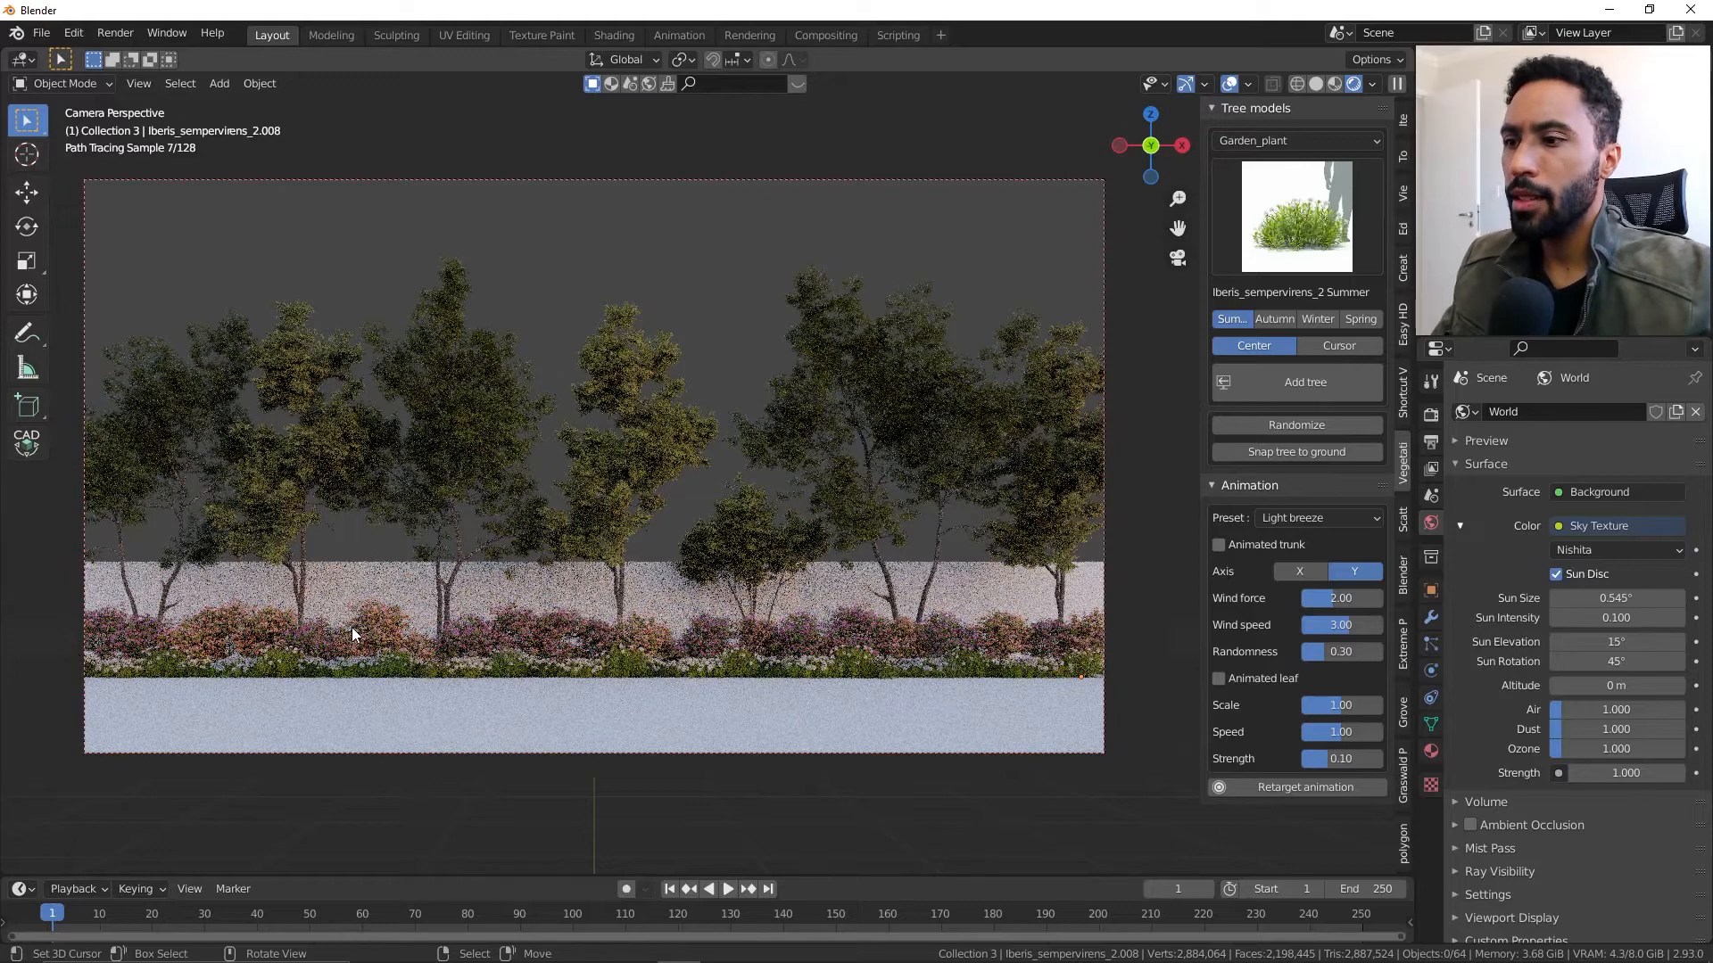
# - Limit the render region to the left part of the camera frame, and examine the rendered planting there
pyautogui.hotkey('ctrl', 'b')
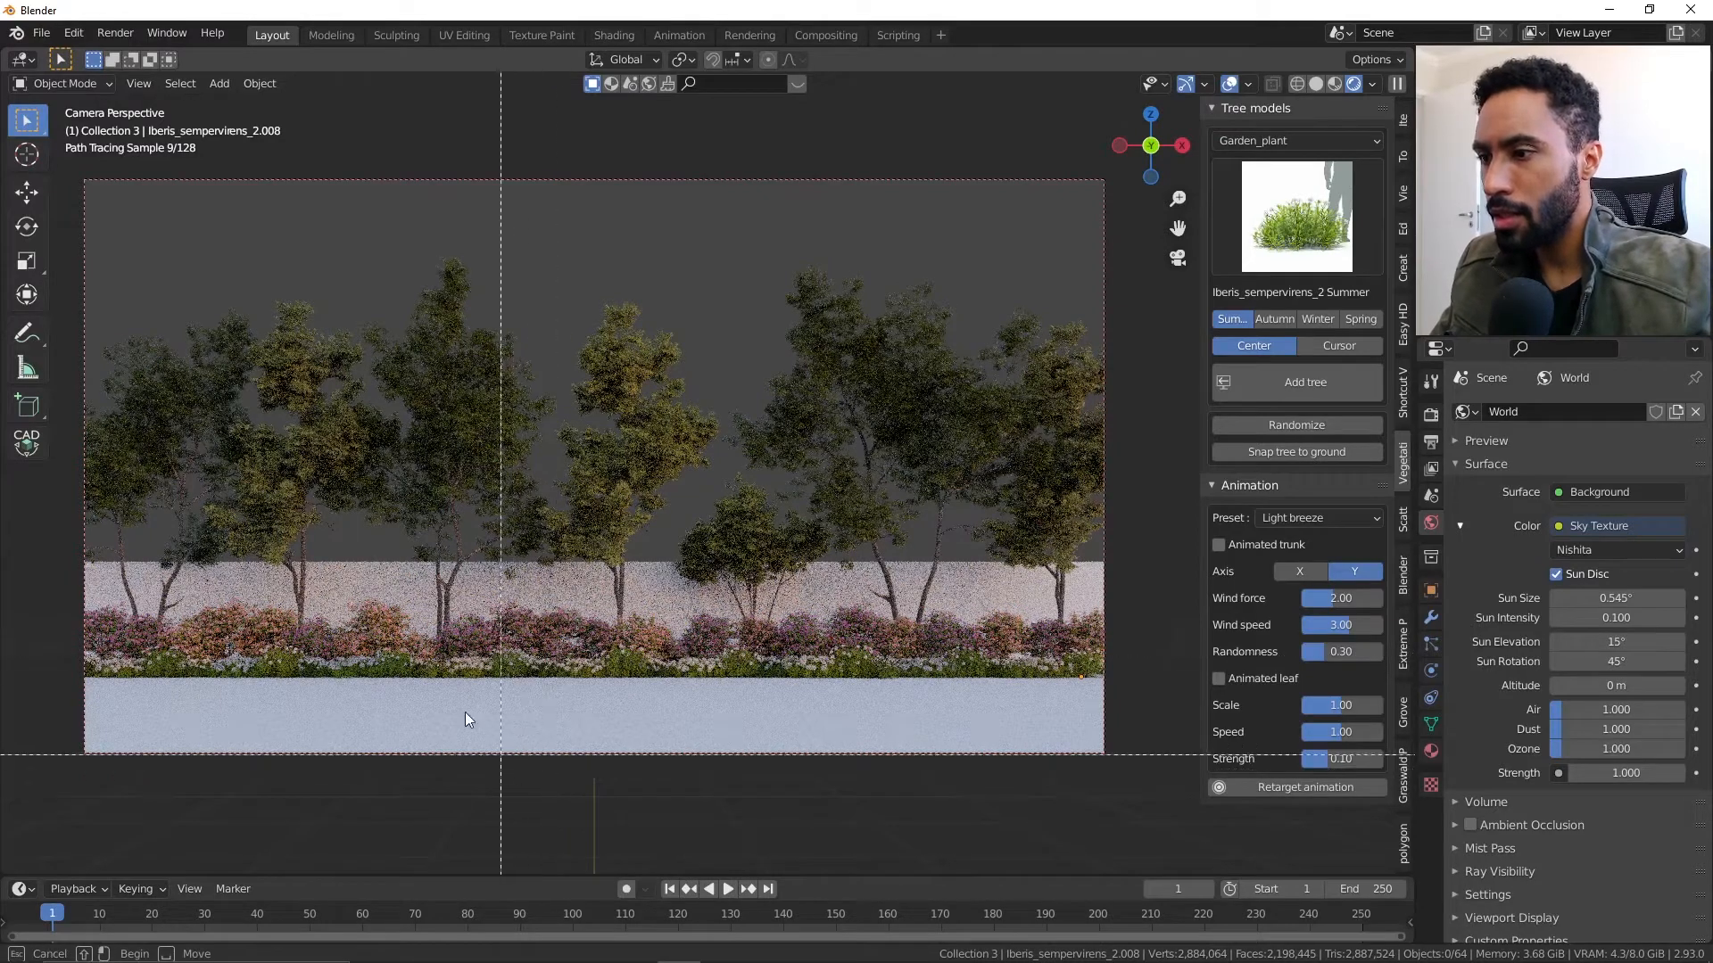
pyautogui.moveTo(68, 173); pyautogui.dragTo(480, 774)
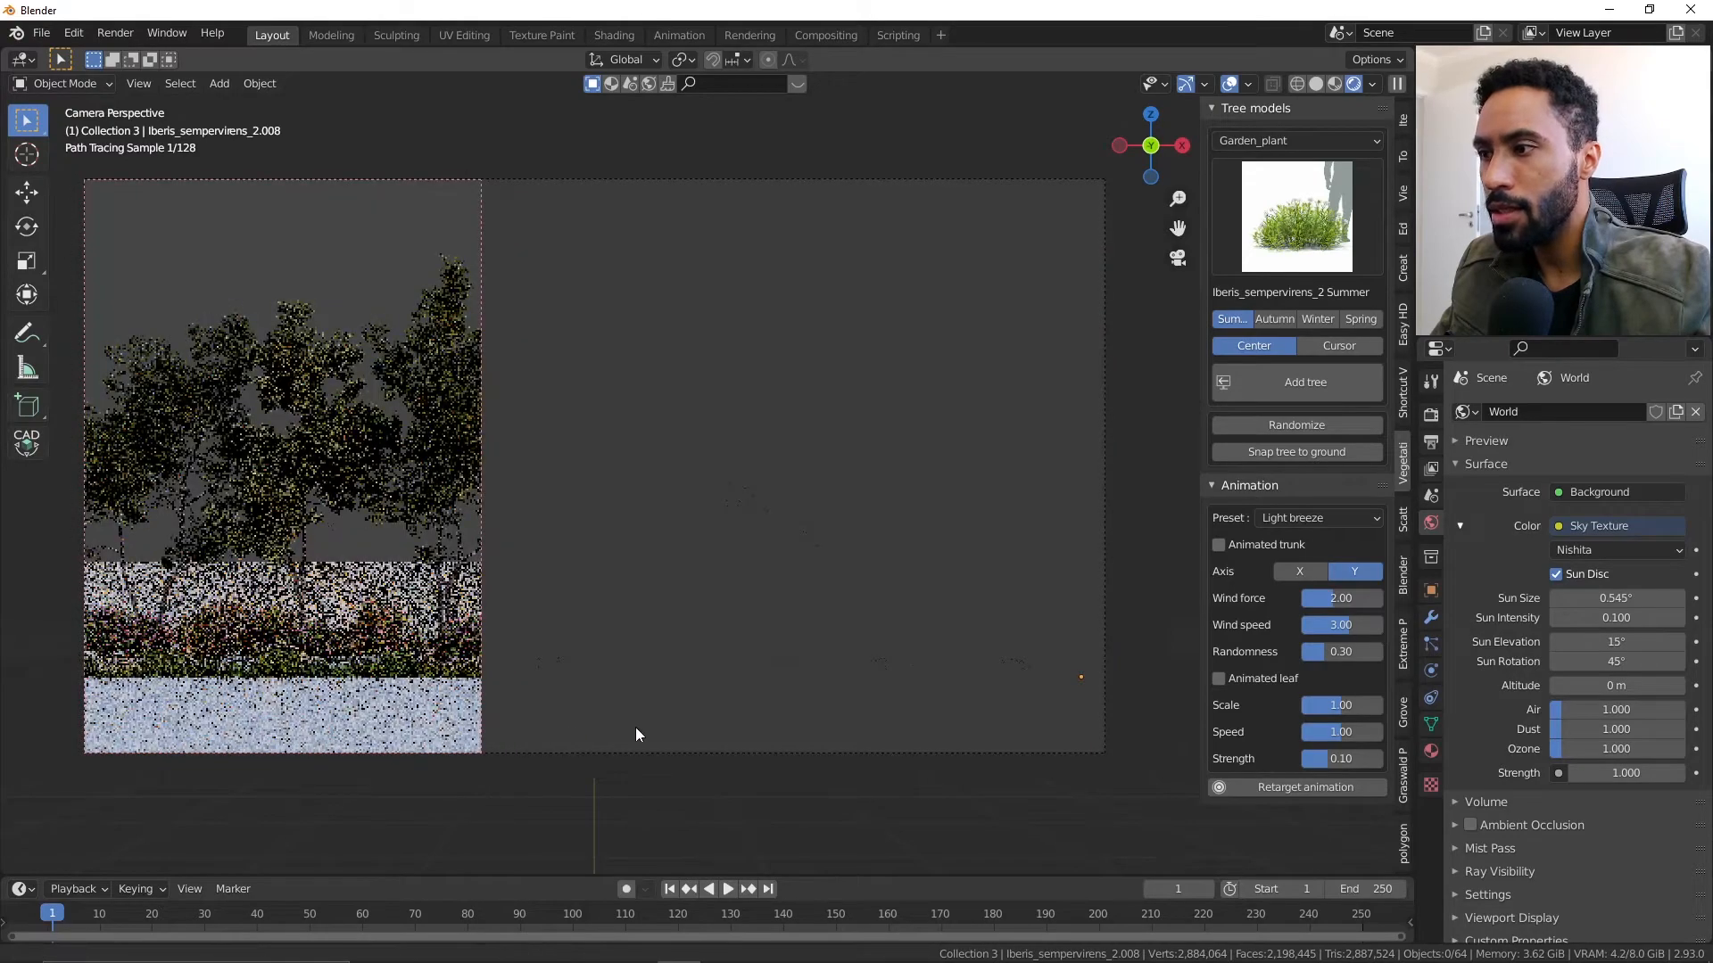
pyautogui.keyDown('shift'); pyautogui.moveTo(635, 726); pyautogui.dragTo(785, 750, button='middle'); pyautogui.keyUp('shift')
pyautogui.scroll(2, 775, 751)
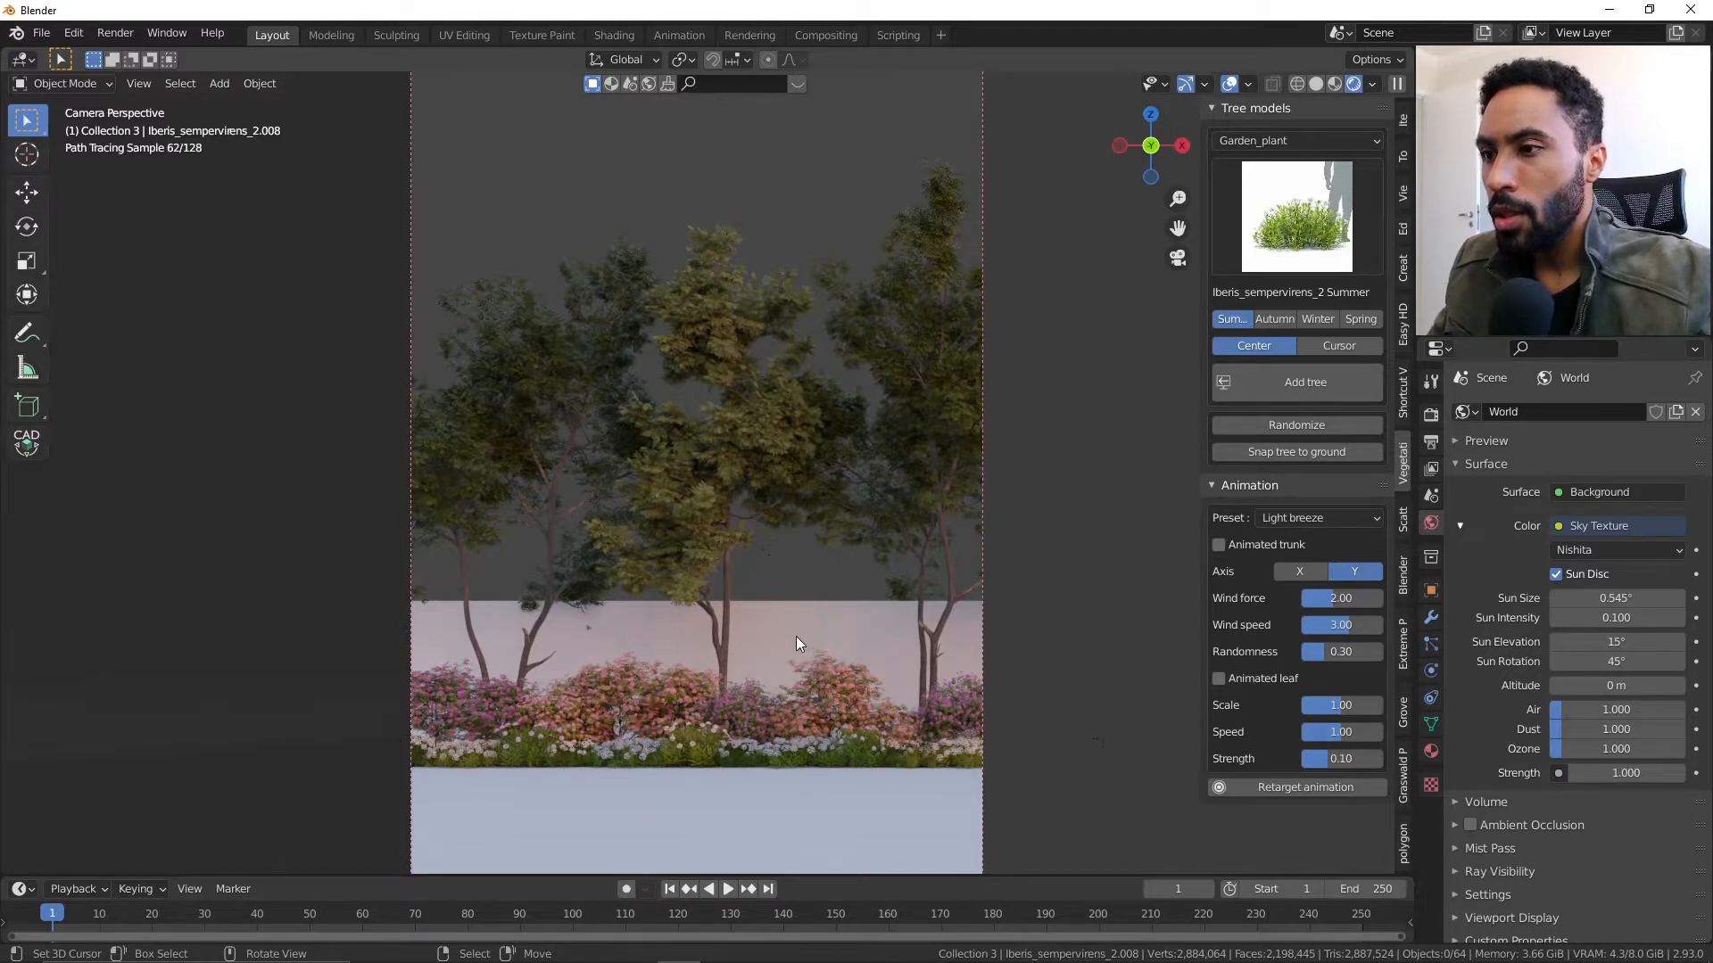
# - Extend the render region over the whole camera frame again, fit the frame in the viewport, and hide the sidebar
pyautogui.scroll(-4, 796, 635)
pyautogui.hotkey('ctrl', 'b')
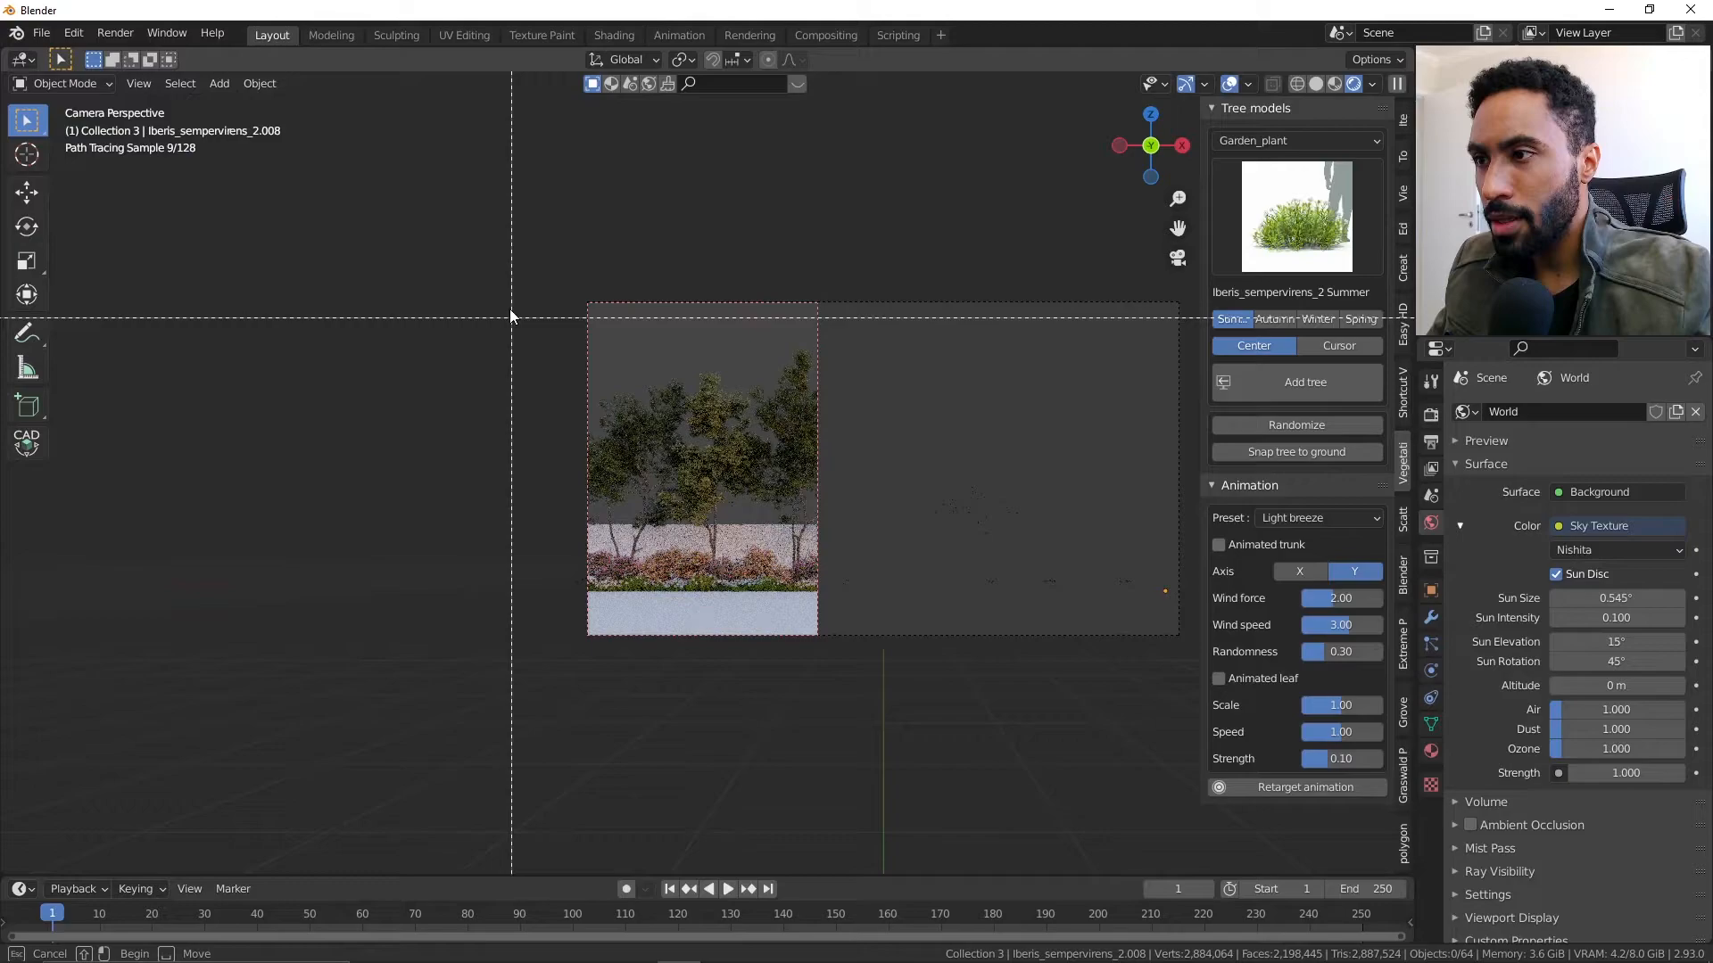
pyautogui.moveTo(507, 281); pyautogui.dragTo(1380, 746)
pyautogui.press('Home')
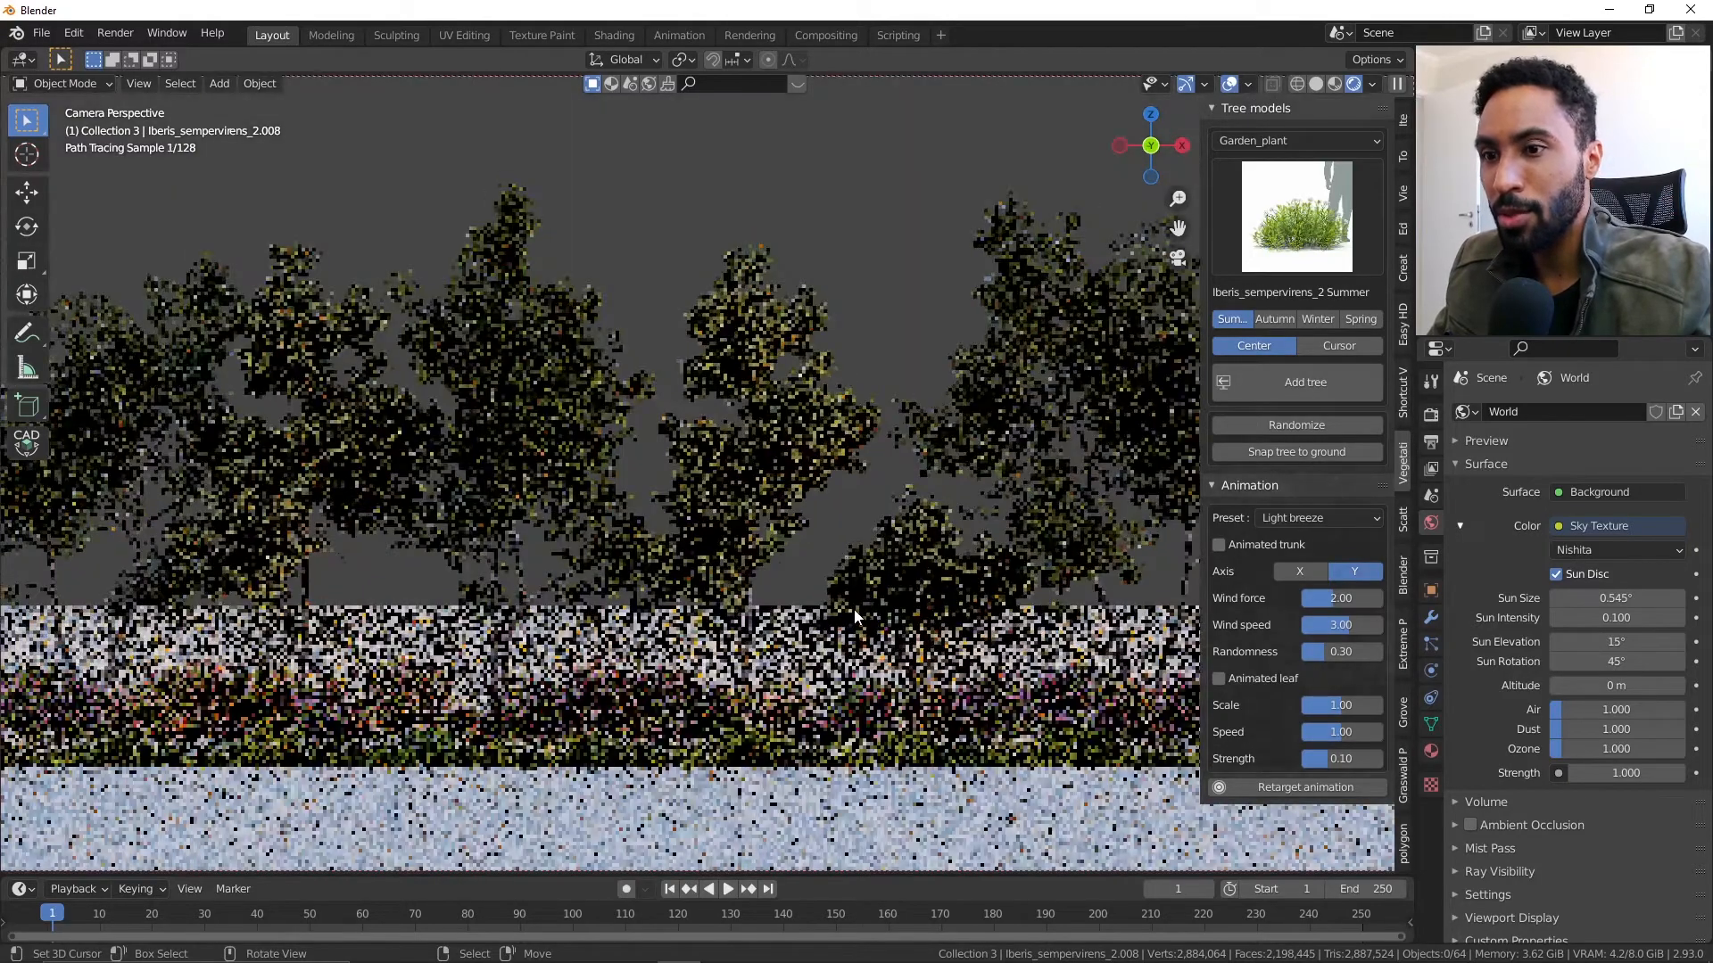
pyautogui.press('n')
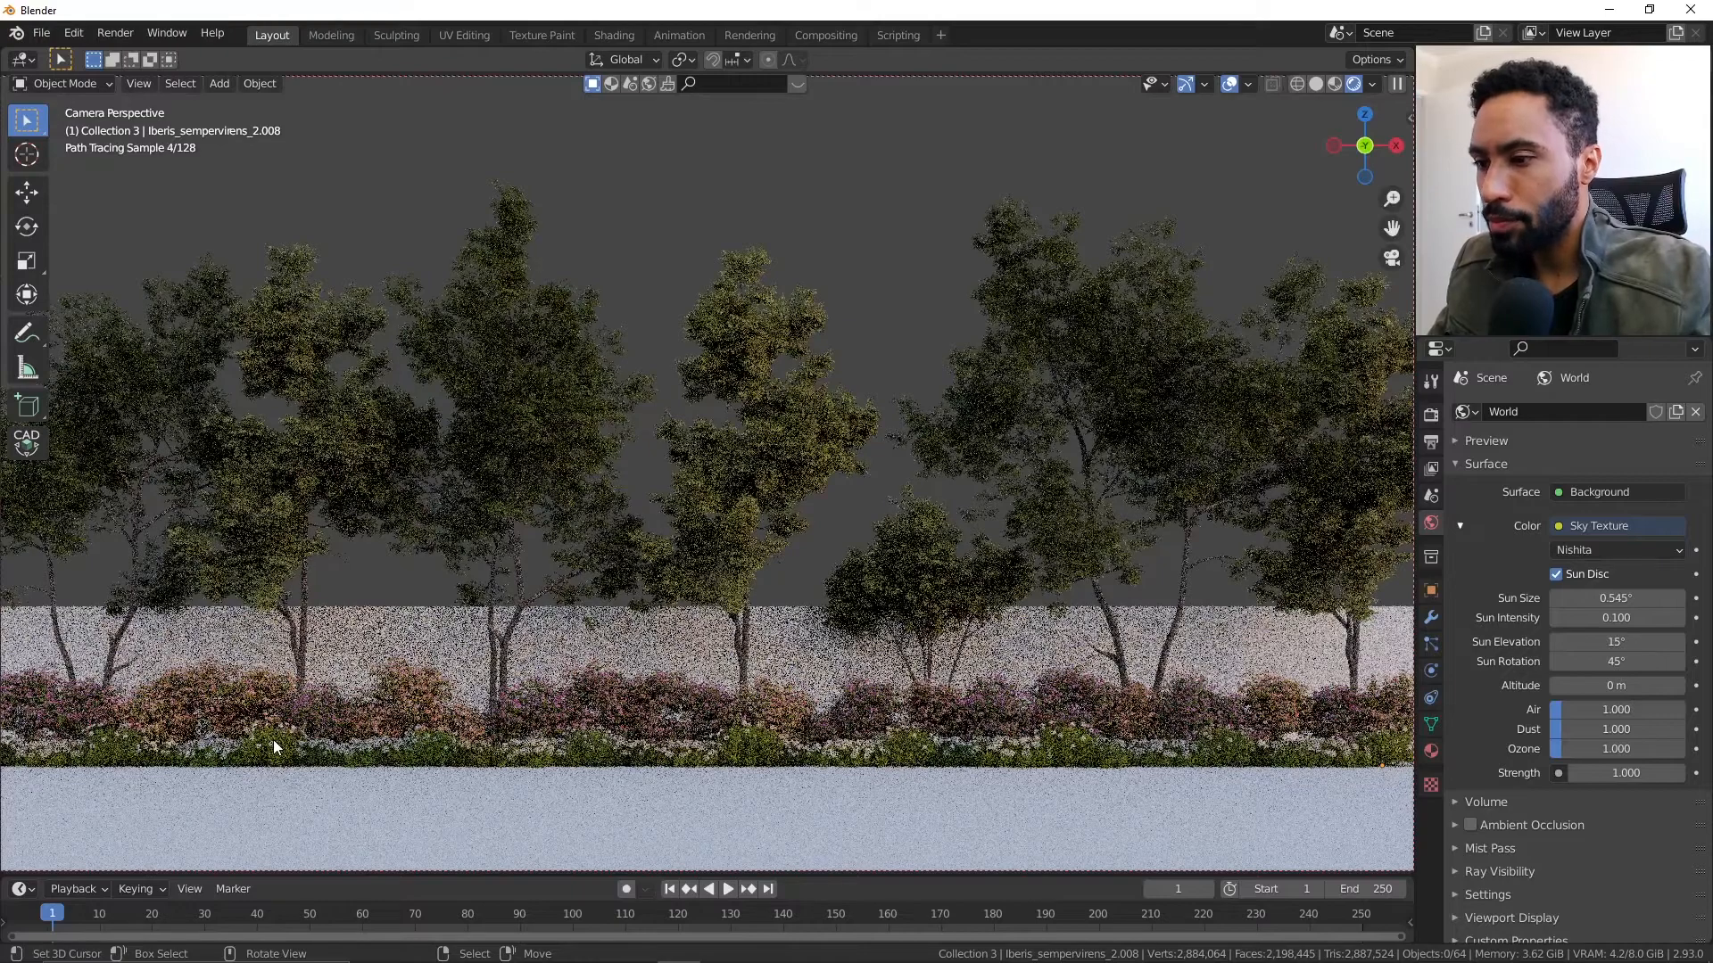
# - Return to solid shading, and delete the Iberis_sempervirens_2.001 plant from the front row
pyautogui.press('z')
pyautogui.click(407, 747)
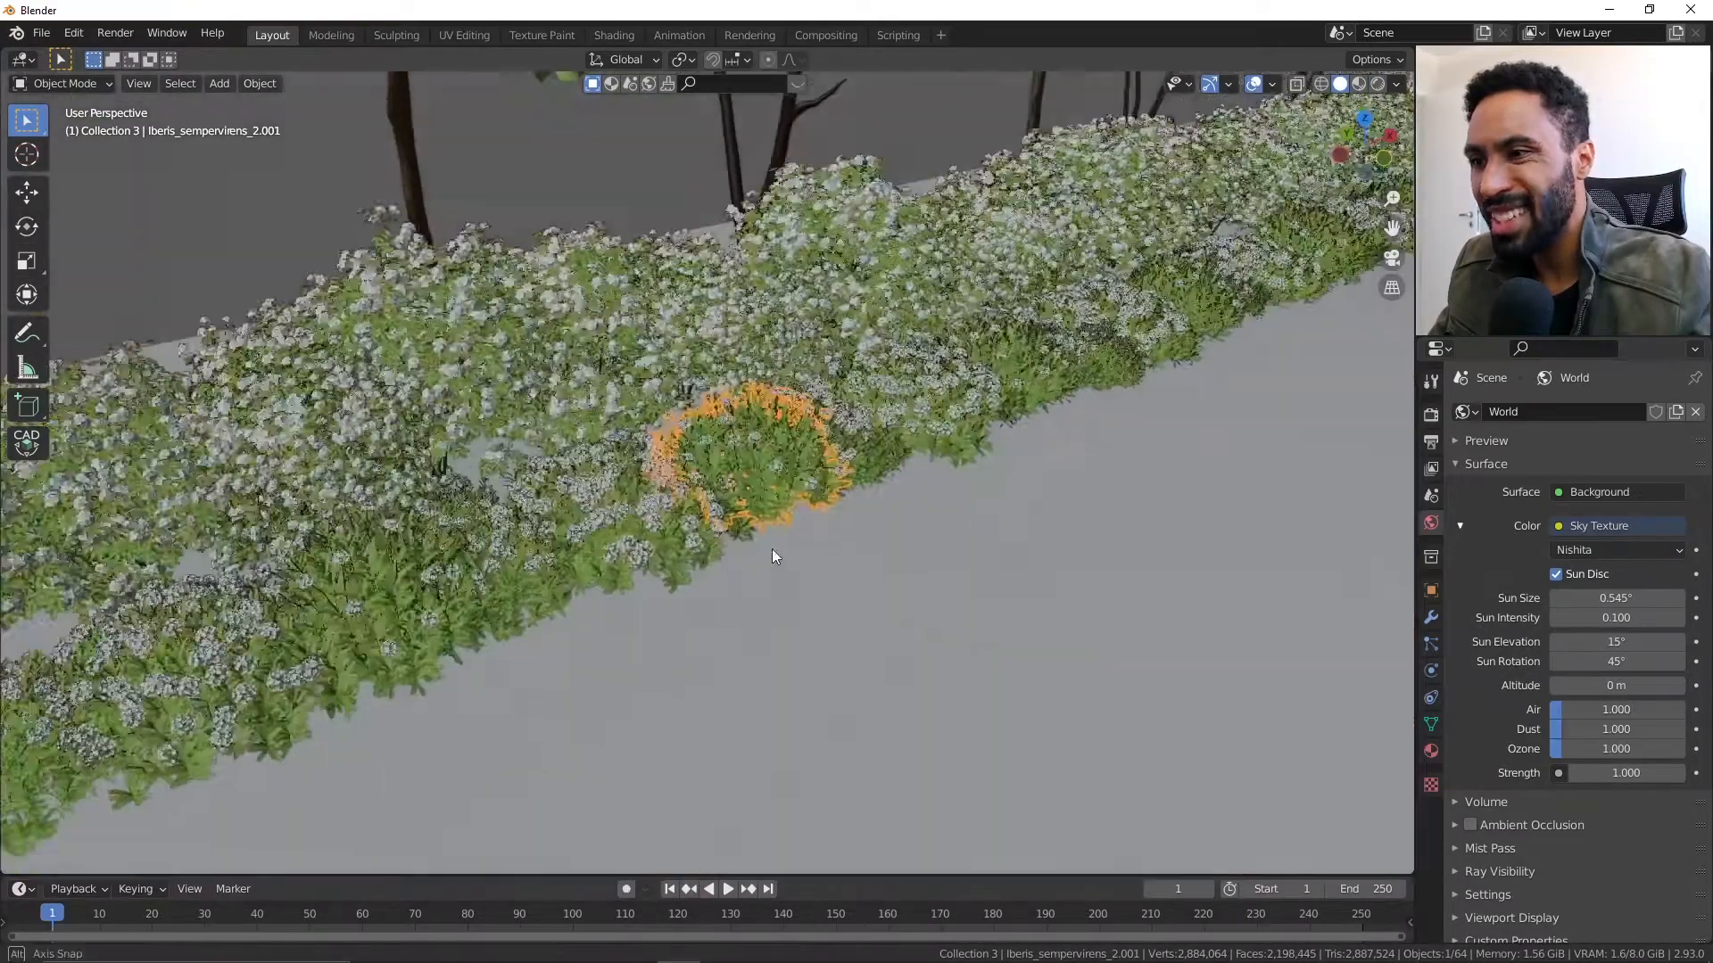
pyautogui.moveTo(773, 549)
pyautogui.mouseDown(button='middle')
pyautogui.moveTo(731, 569)
pyautogui.moveTo(715, 548)
pyautogui.moveTo(659, 562)
pyautogui.moveTo(569, 473)
pyautogui.mouseUp(button='middle')
pyautogui.scroll(-3, 731, 569)
pyautogui.press('x')
pyautogui.click(658, 563)
pyautogui.scroll(-1, 726, 577)
# - In the camera view, delete two more tall green Iberis plants from the middle and right part of the row
pyautogui.press('KP_0')
pyautogui.click(737, 646)
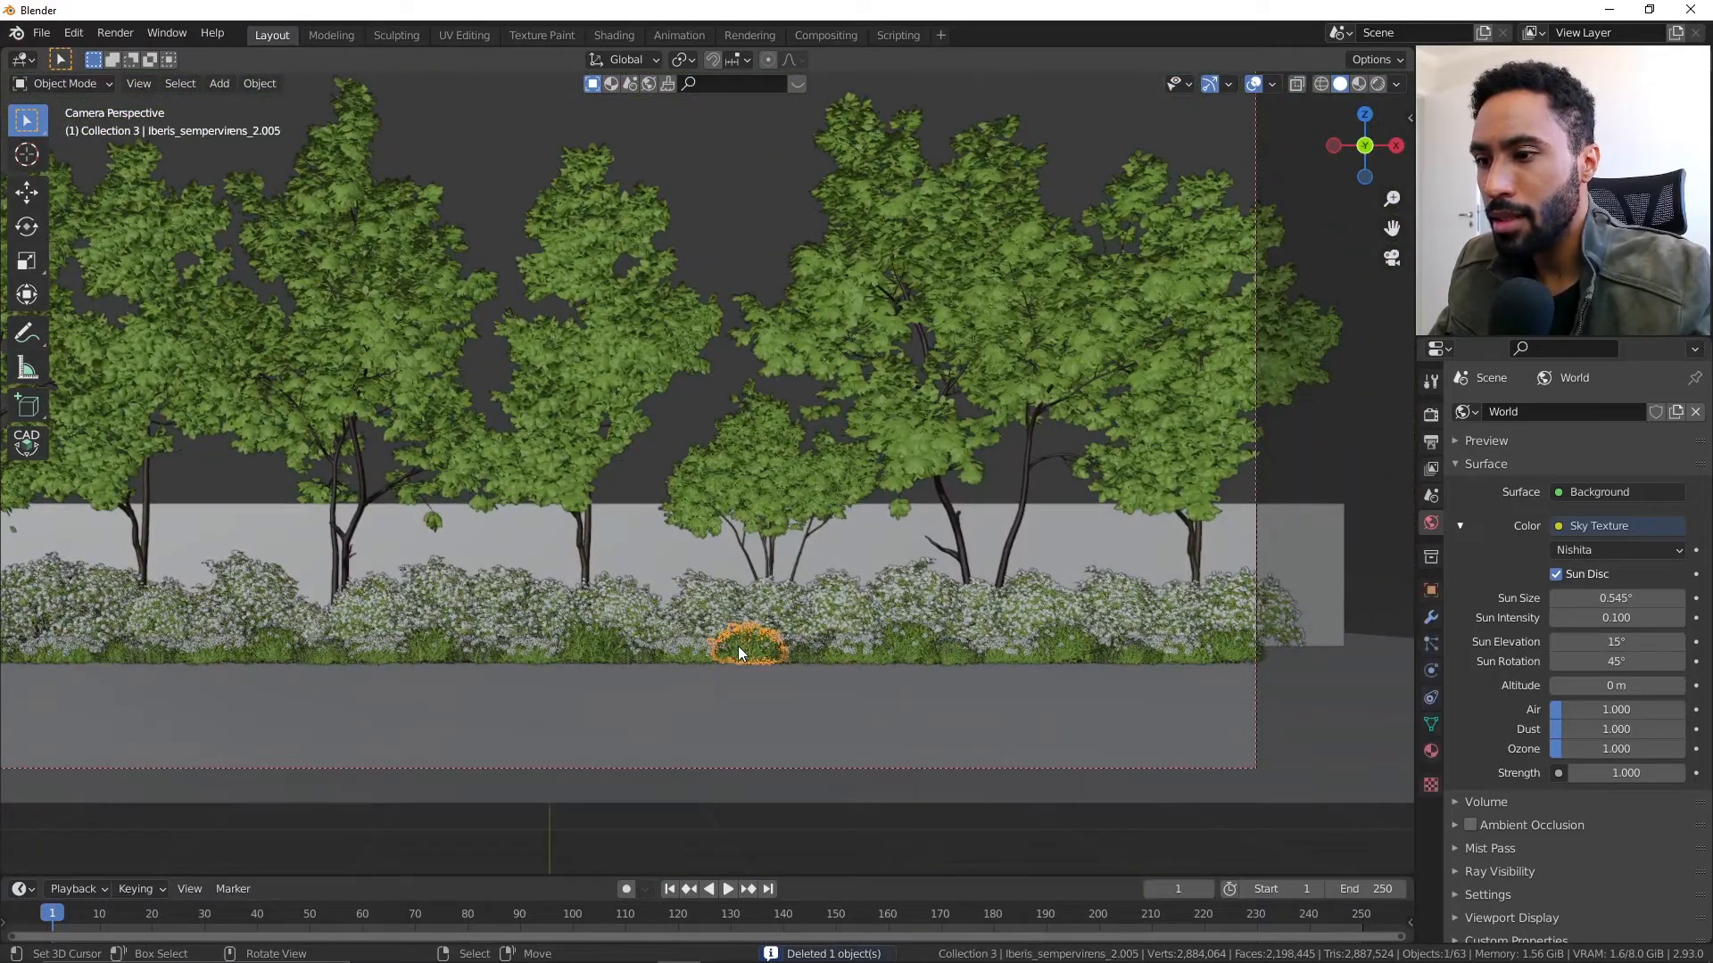
pyautogui.press('x')
pyautogui.click(751, 651)
pyautogui.scroll(-1, 960, 655)
pyautogui.keyDown('shift'); pyautogui.moveTo(975, 648); pyautogui.dragTo(1037, 608, button='middle'); pyautogui.keyUp('shift')
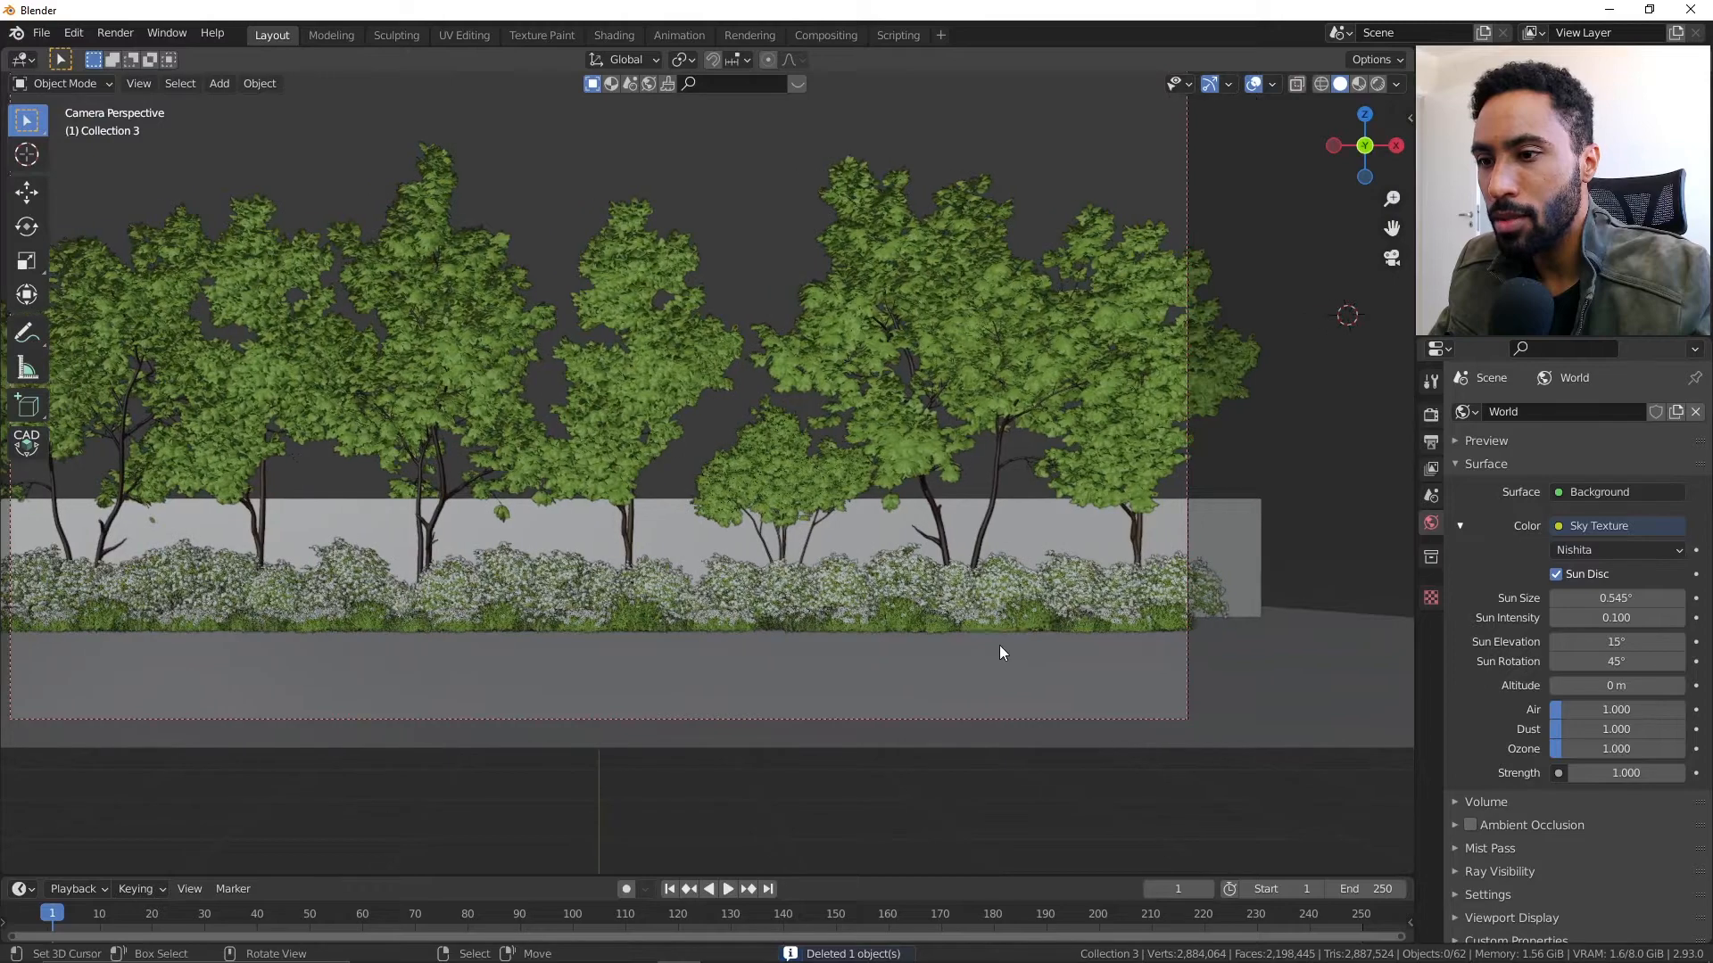
pyautogui.rightClick(908, 612)
pyautogui.press('x')
pyautogui.click(914, 616)
# - Duplicate a low white-flowering Iberis_sempervirens_1 plant from the left part of the front row, and place the copy farther right along the X axis
pyautogui.scroll(3, 330, 609)
pyautogui.keyDown('shift'); pyautogui.moveTo(330, 609); pyautogui.dragTo(505, 633, button='middle'); pyautogui.keyUp('shift')
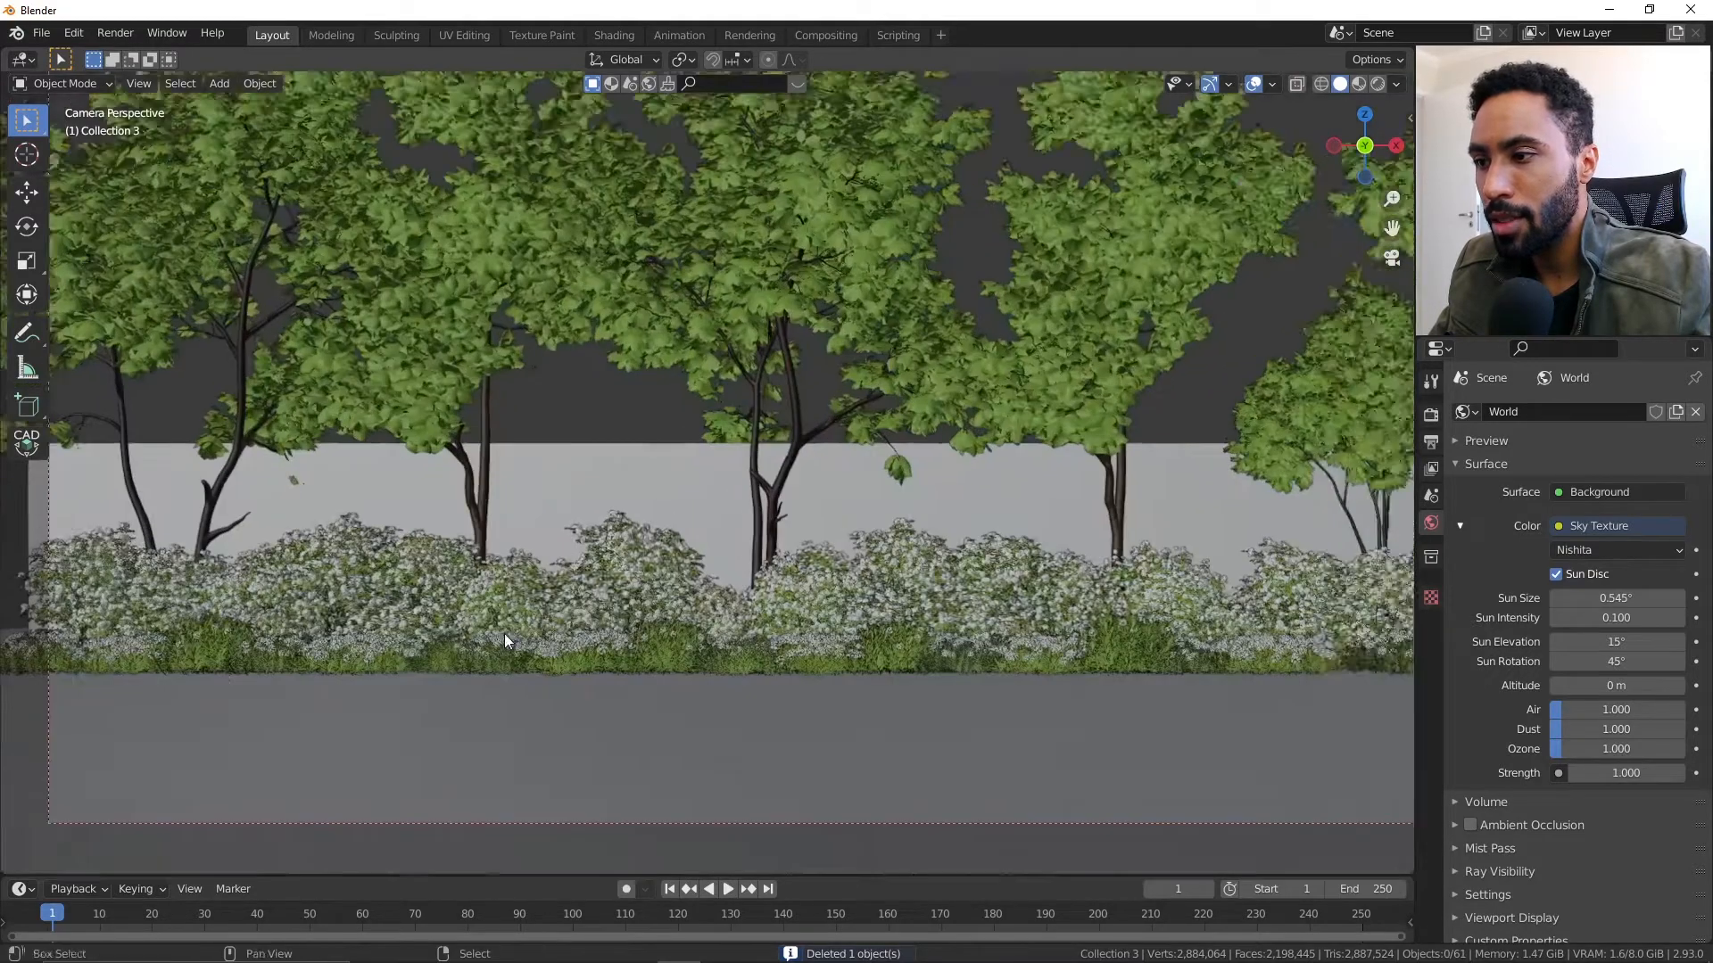
pyautogui.scroll(4, 740, 494)
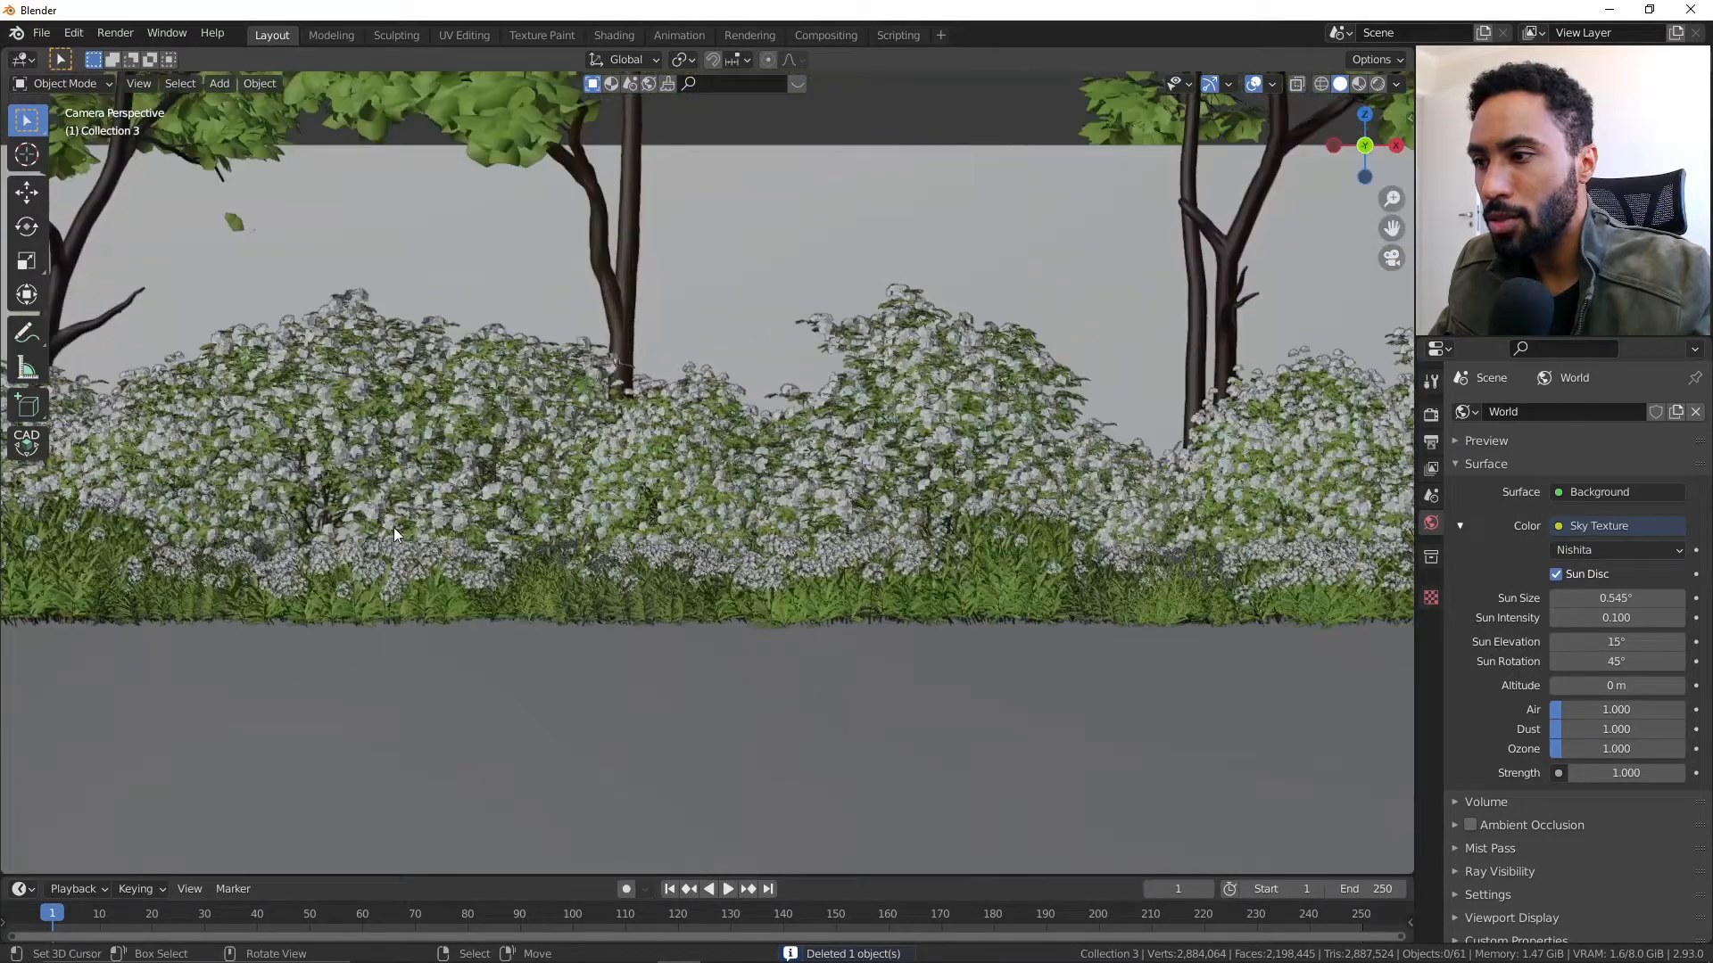
pyautogui.rightClick(394, 569)
pyautogui.scroll(-3, 395, 569)
pyautogui.hotkey('shift', 'd')
pyautogui.press('x')
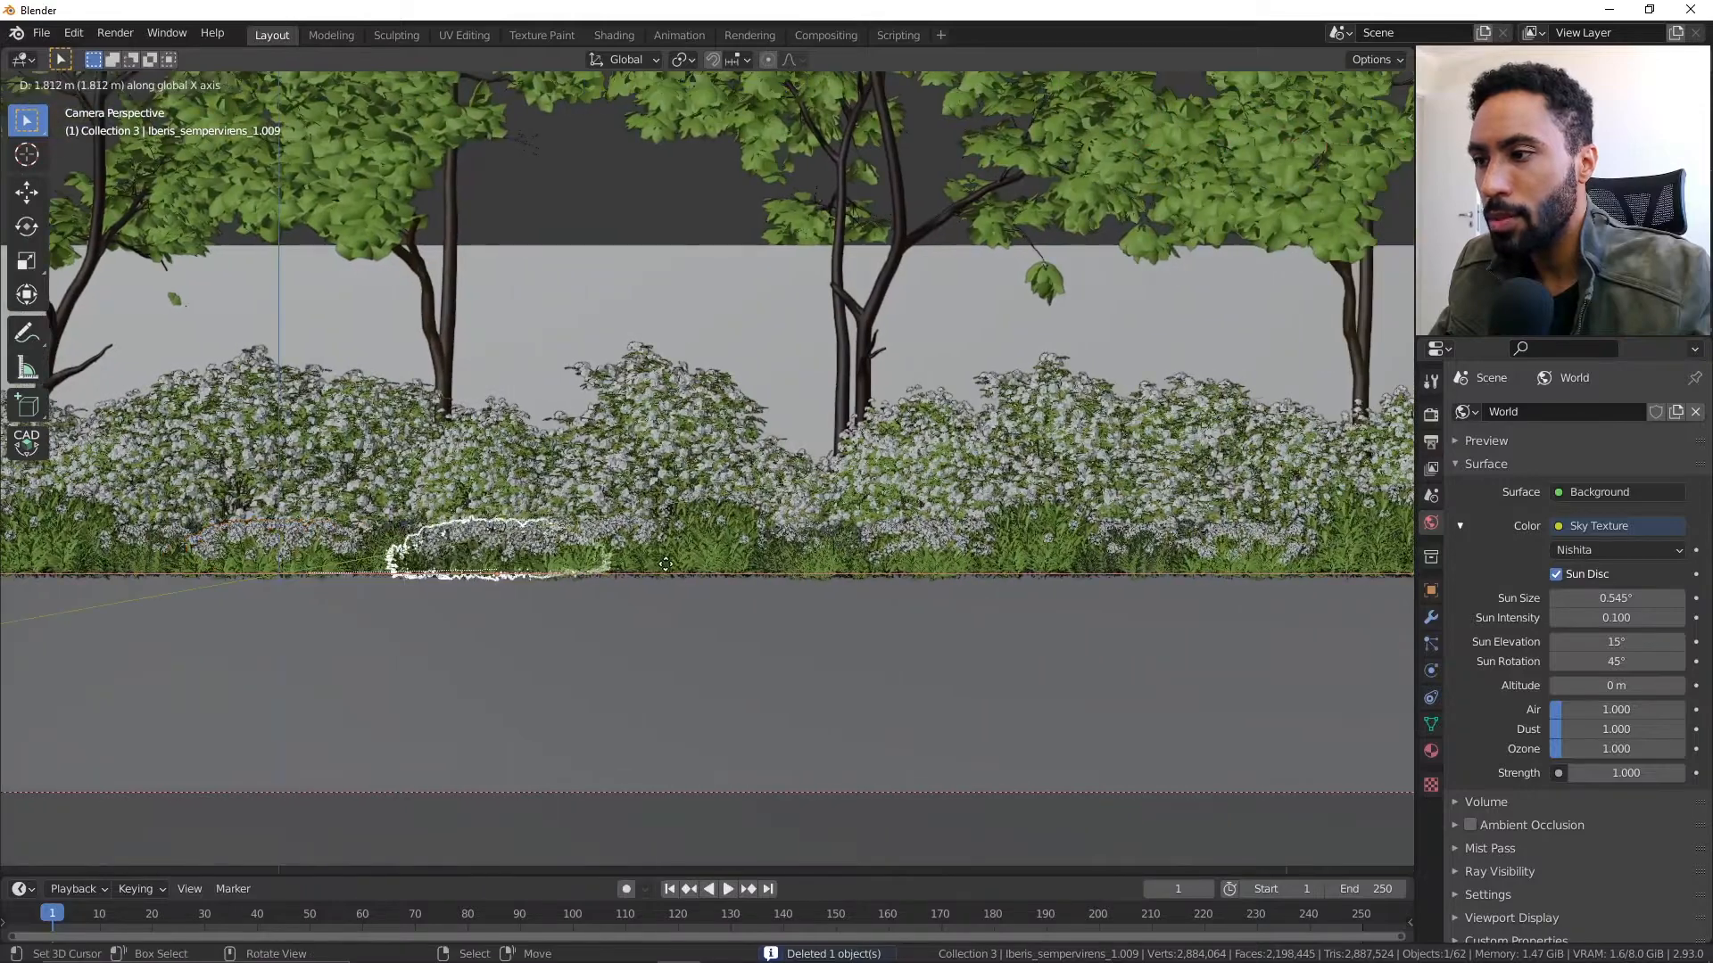
pyautogui.click(680, 564)
# - Place two linked duplicates of the low Iberis plant along the X axis in the middle part of the front row
pyautogui.scroll(-3, 714, 567)
pyautogui.keyDown('shift'); pyautogui.moveTo(833, 574); pyautogui.dragTo(309, 575, button='middle'); pyautogui.keyUp('shift')
pyautogui.hotkey('alt', 'd')
pyautogui.press('x')
pyautogui.click(691, 553)
pyautogui.scroll(-2, 669, 557)
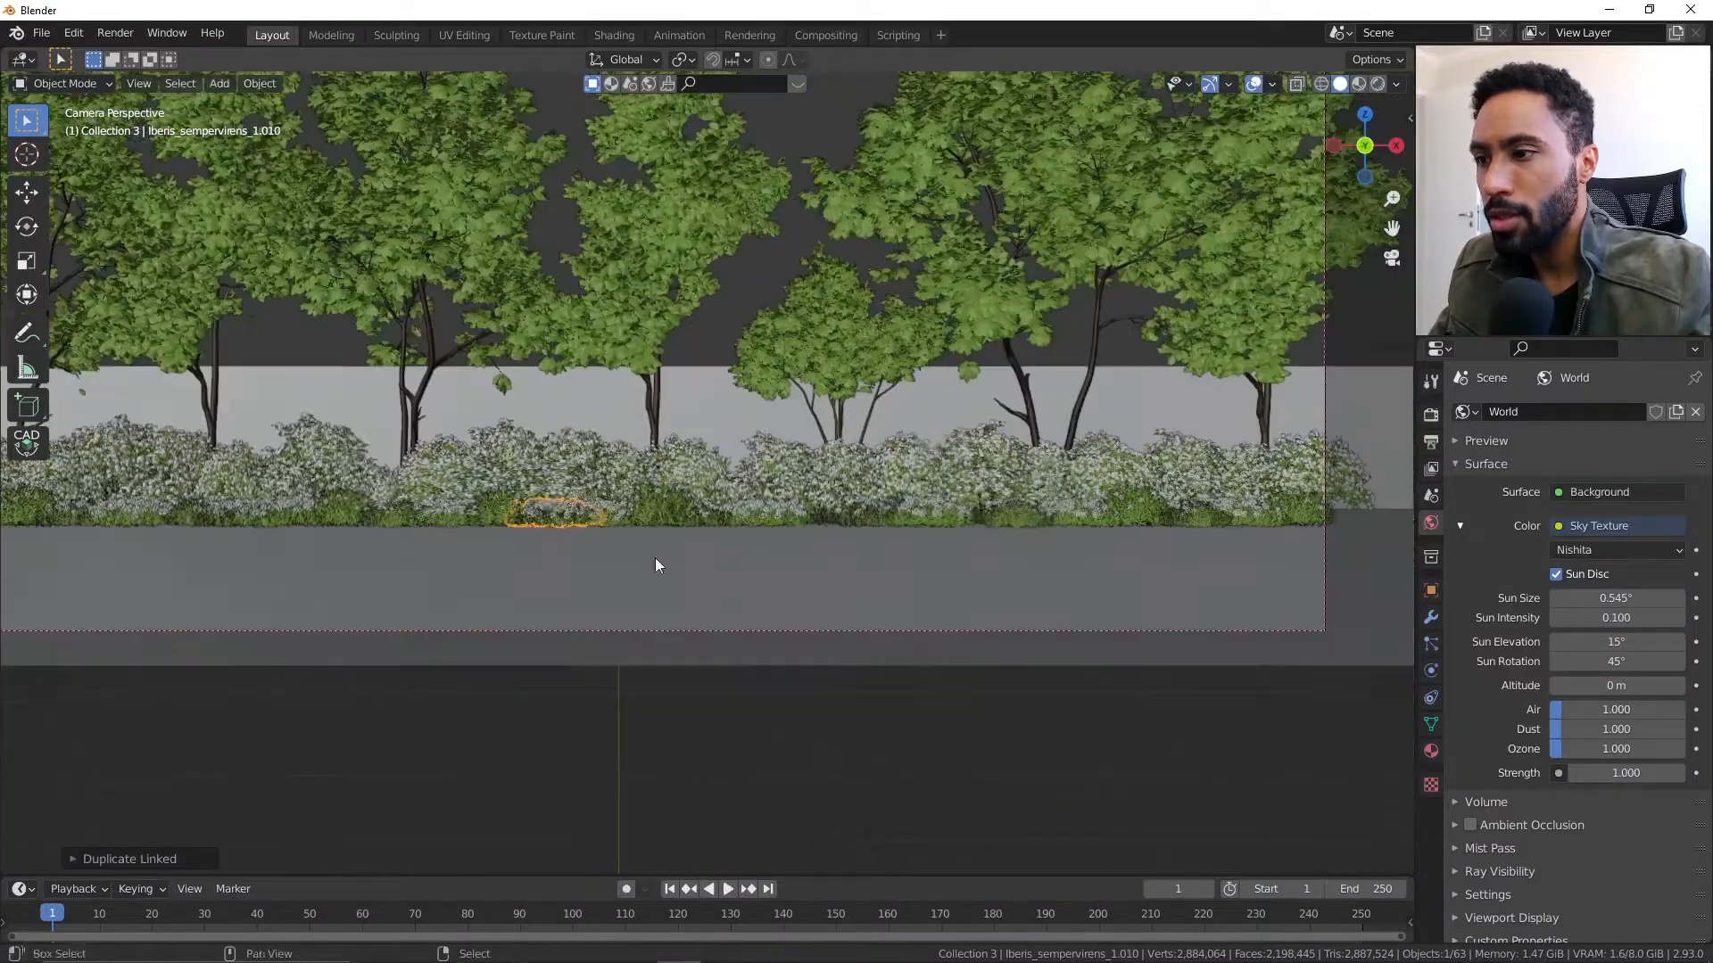
pyautogui.scroll(2, 654, 564)
pyautogui.hotkey('alt', 'd')
pyautogui.press('x')
pyautogui.click(558, 566)
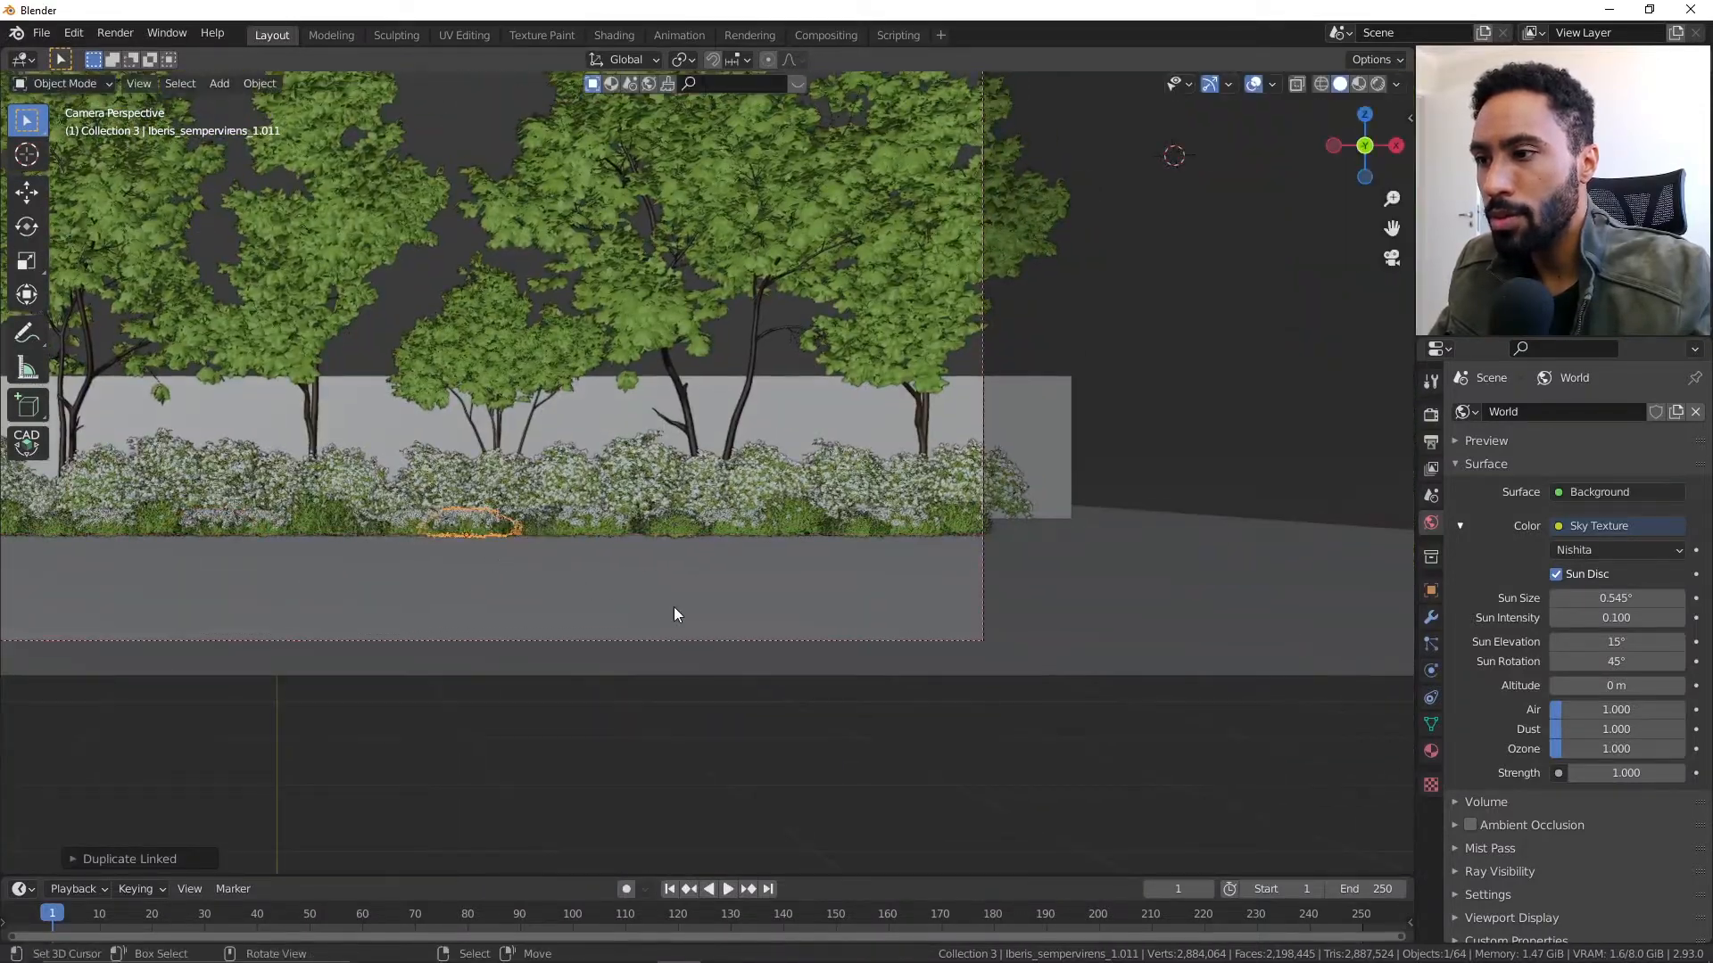
# - Place two more linked duplicates of the low Iberis plant along the X axis, toward the right end of the row
pyautogui.hotkey('alt', 'd')
pyautogui.press('x')
pyautogui.click(758, 560)
pyautogui.hotkey('alt', 'd')
pyautogui.press('x')
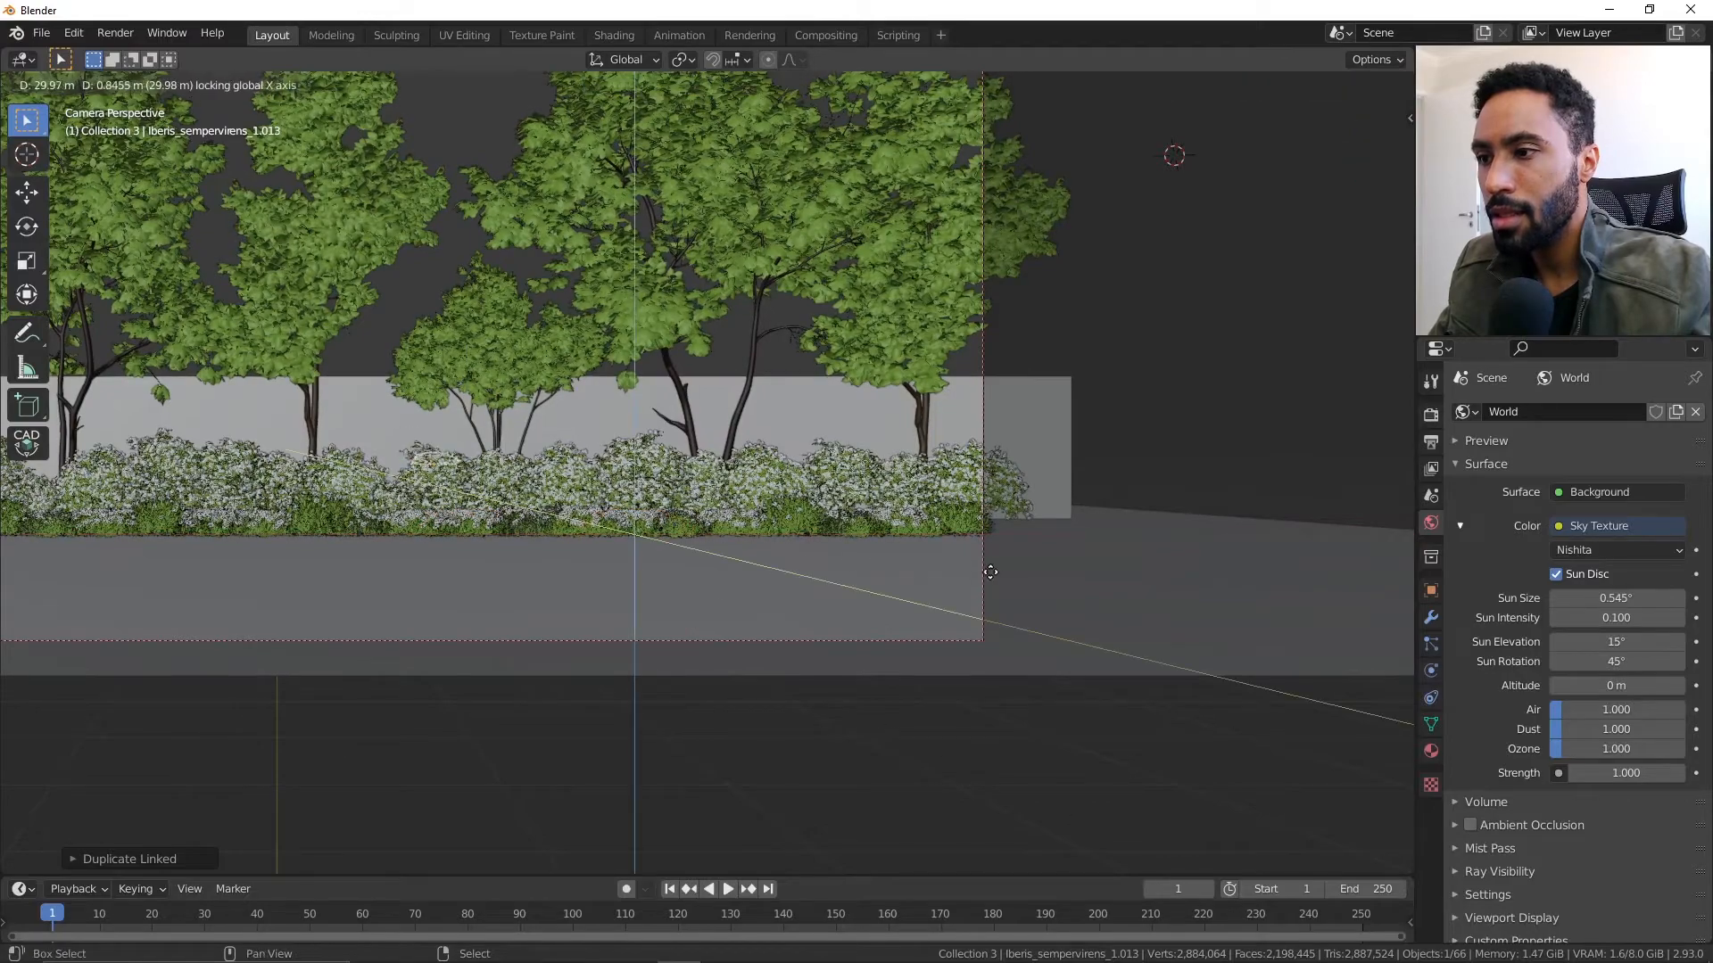
pyautogui.click(1129, 589)
# - Set up an oblique view along the hedge, add a second camera and make it the active one
pyautogui.moveTo(1128, 588); pyautogui.dragTo(981, 626, button='middle')
pyautogui.scroll(1, 938, 711)
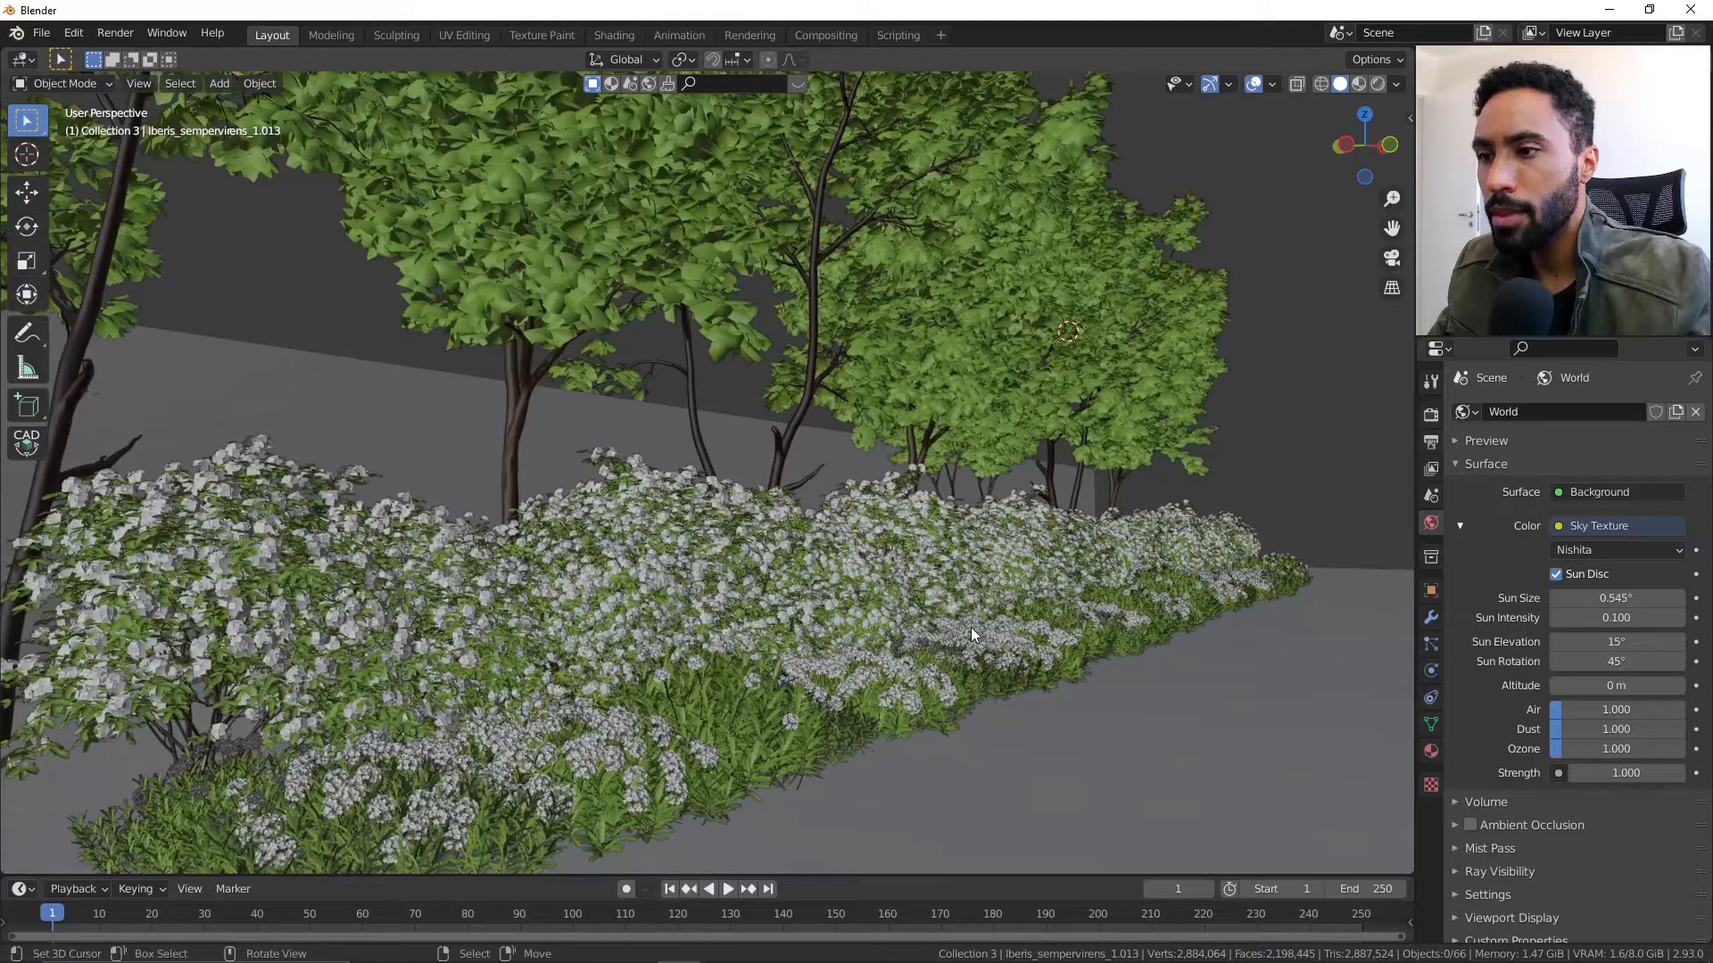
pyautogui.hotkey('shift', 'a')
pyautogui.click(966, 628)
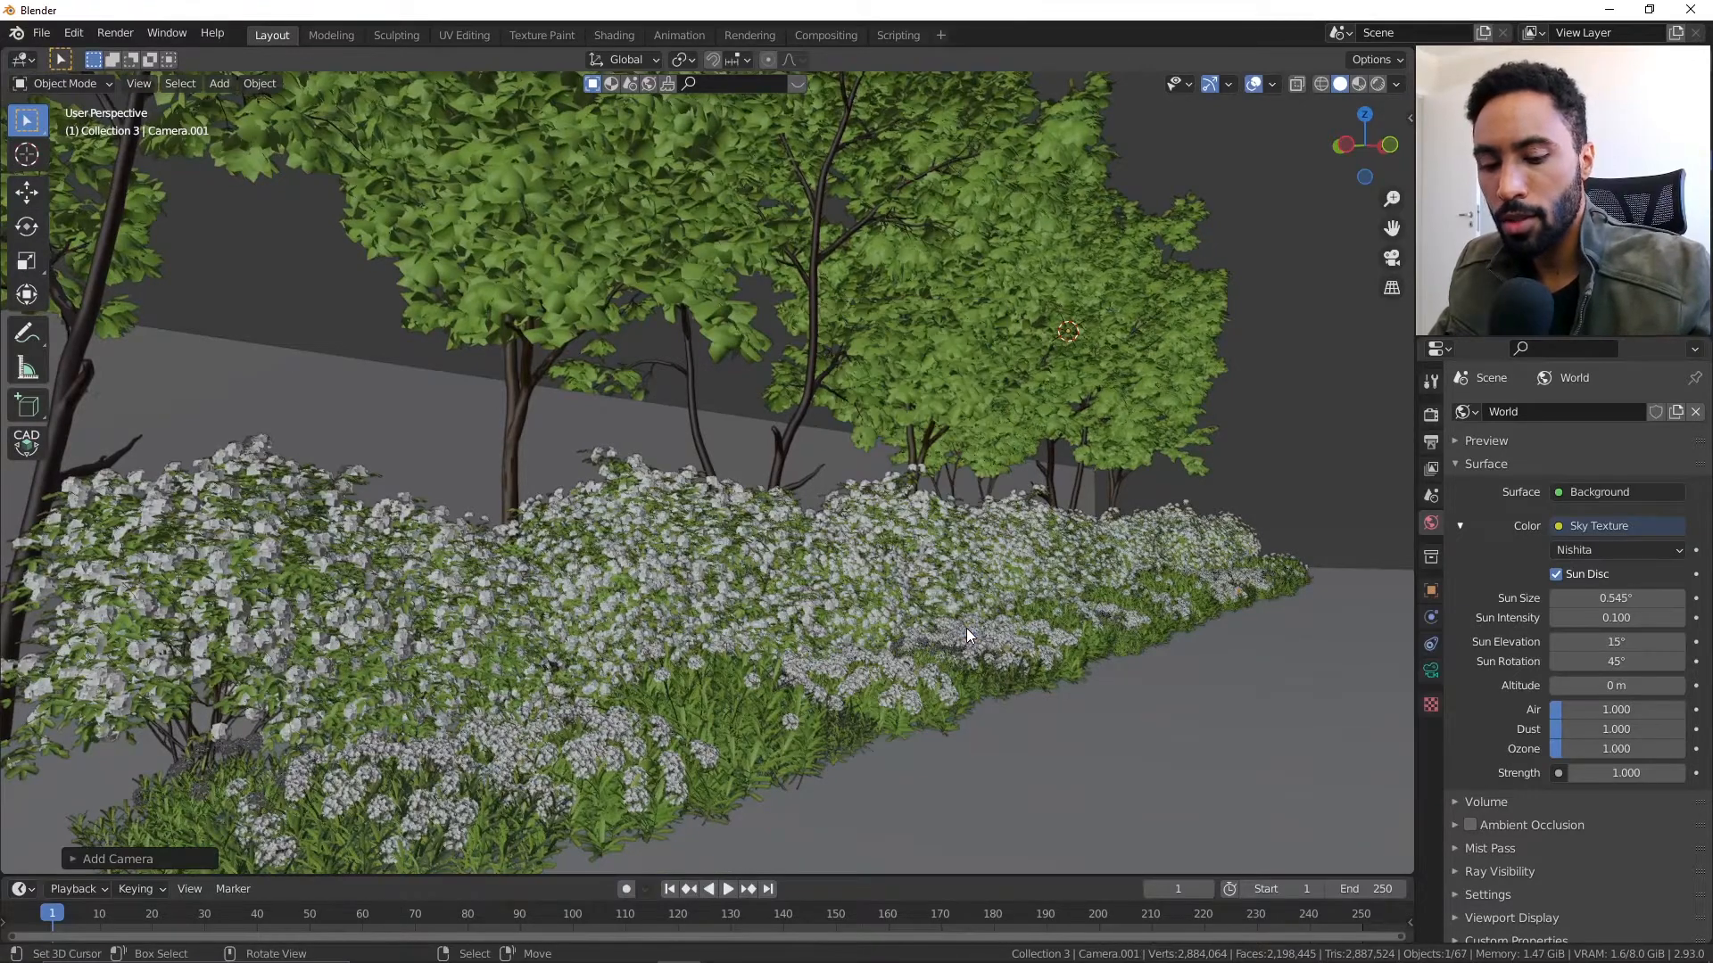
pyautogui.press('ctrl+KP_0')
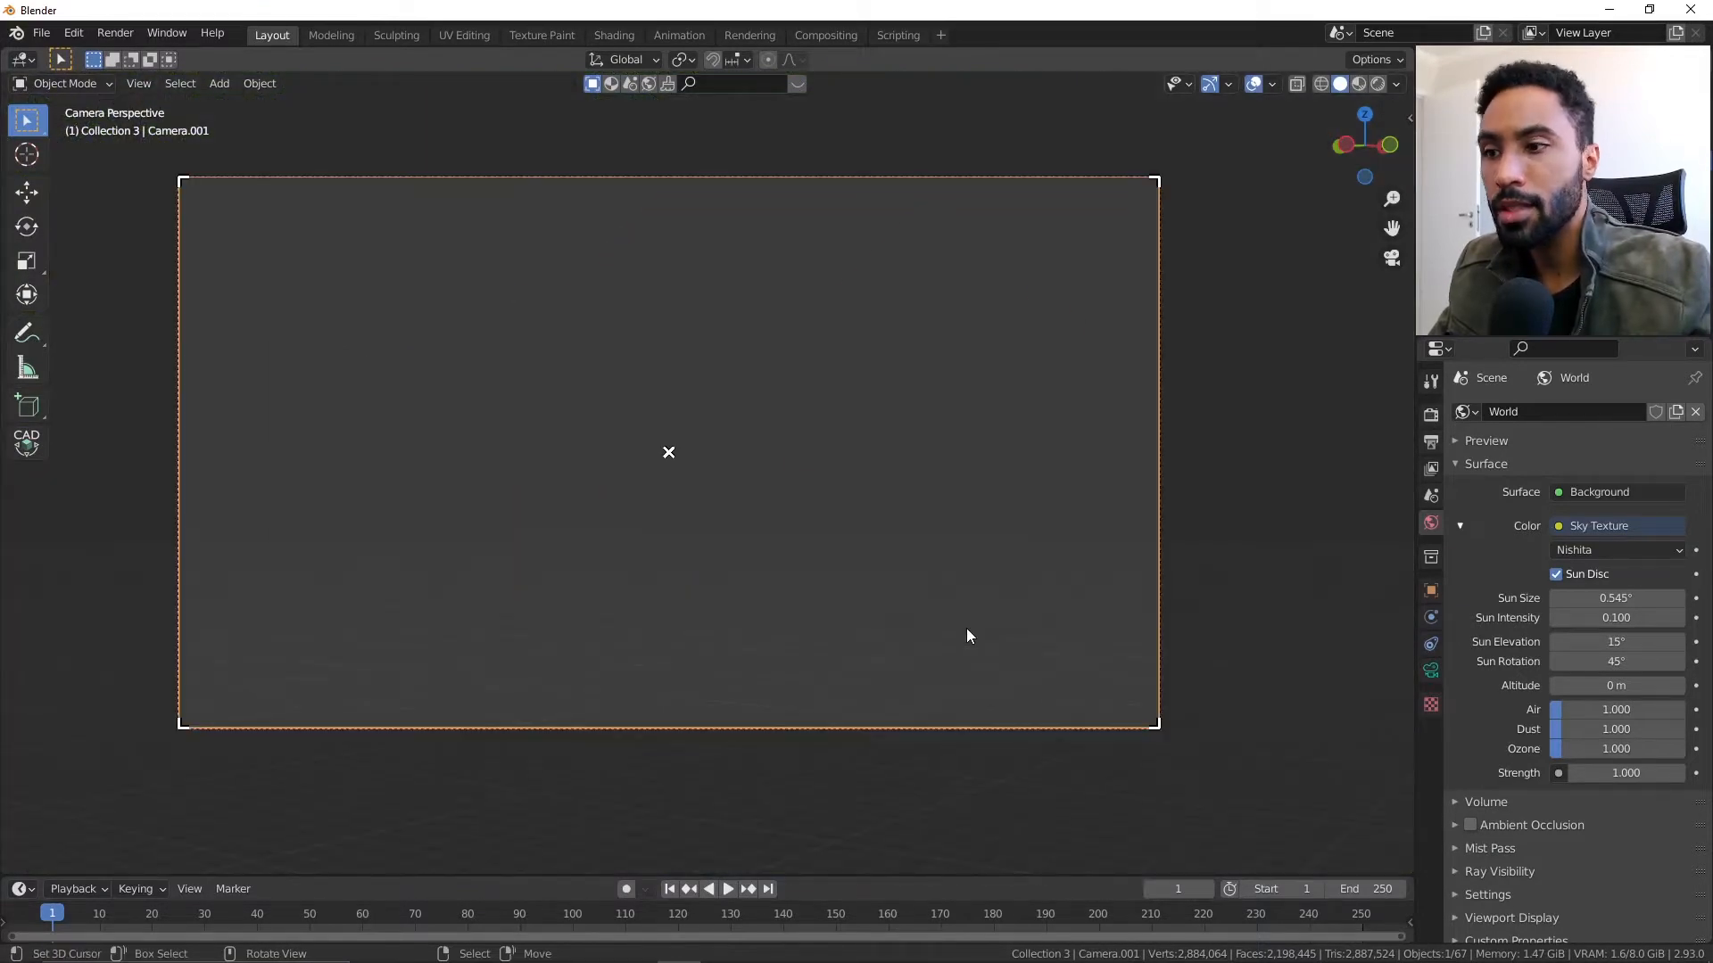
pyautogui.press('KP_0')
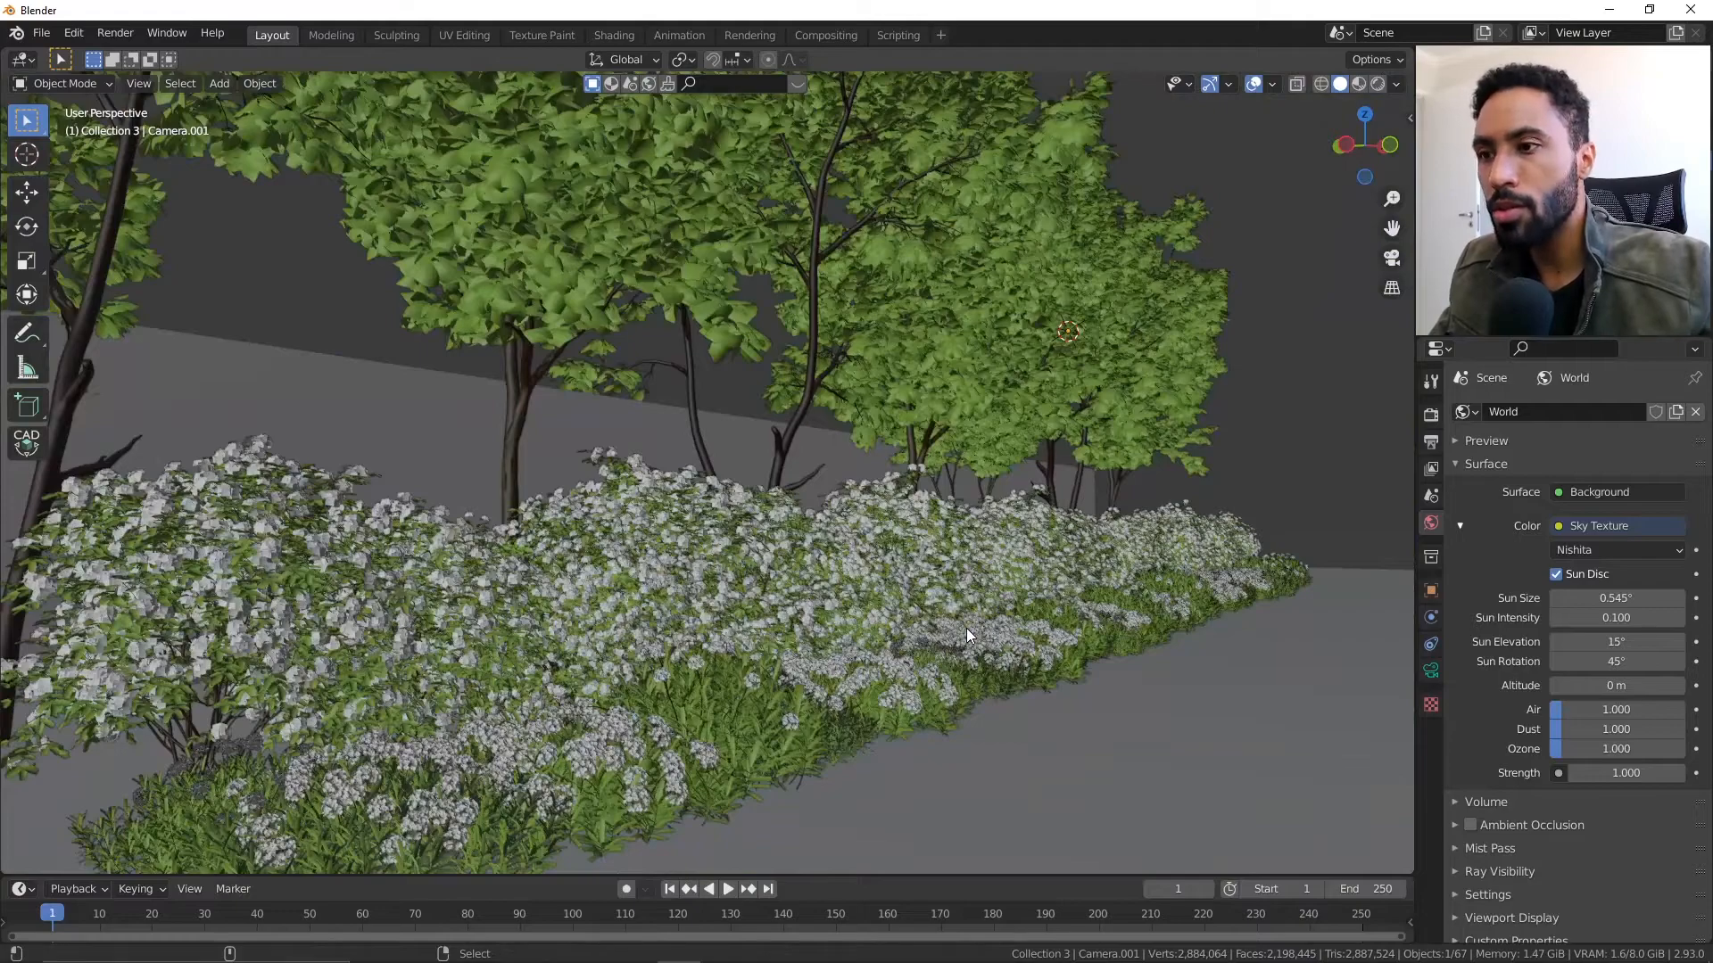
# - Align the new camera to the oblique view, and reposition it about 2.7 m along its local Z and about 0.2 m freely
pyautogui.press('KP_0')
pyautogui.press('g')
pyautogui.press('z')
pyautogui.press('z')
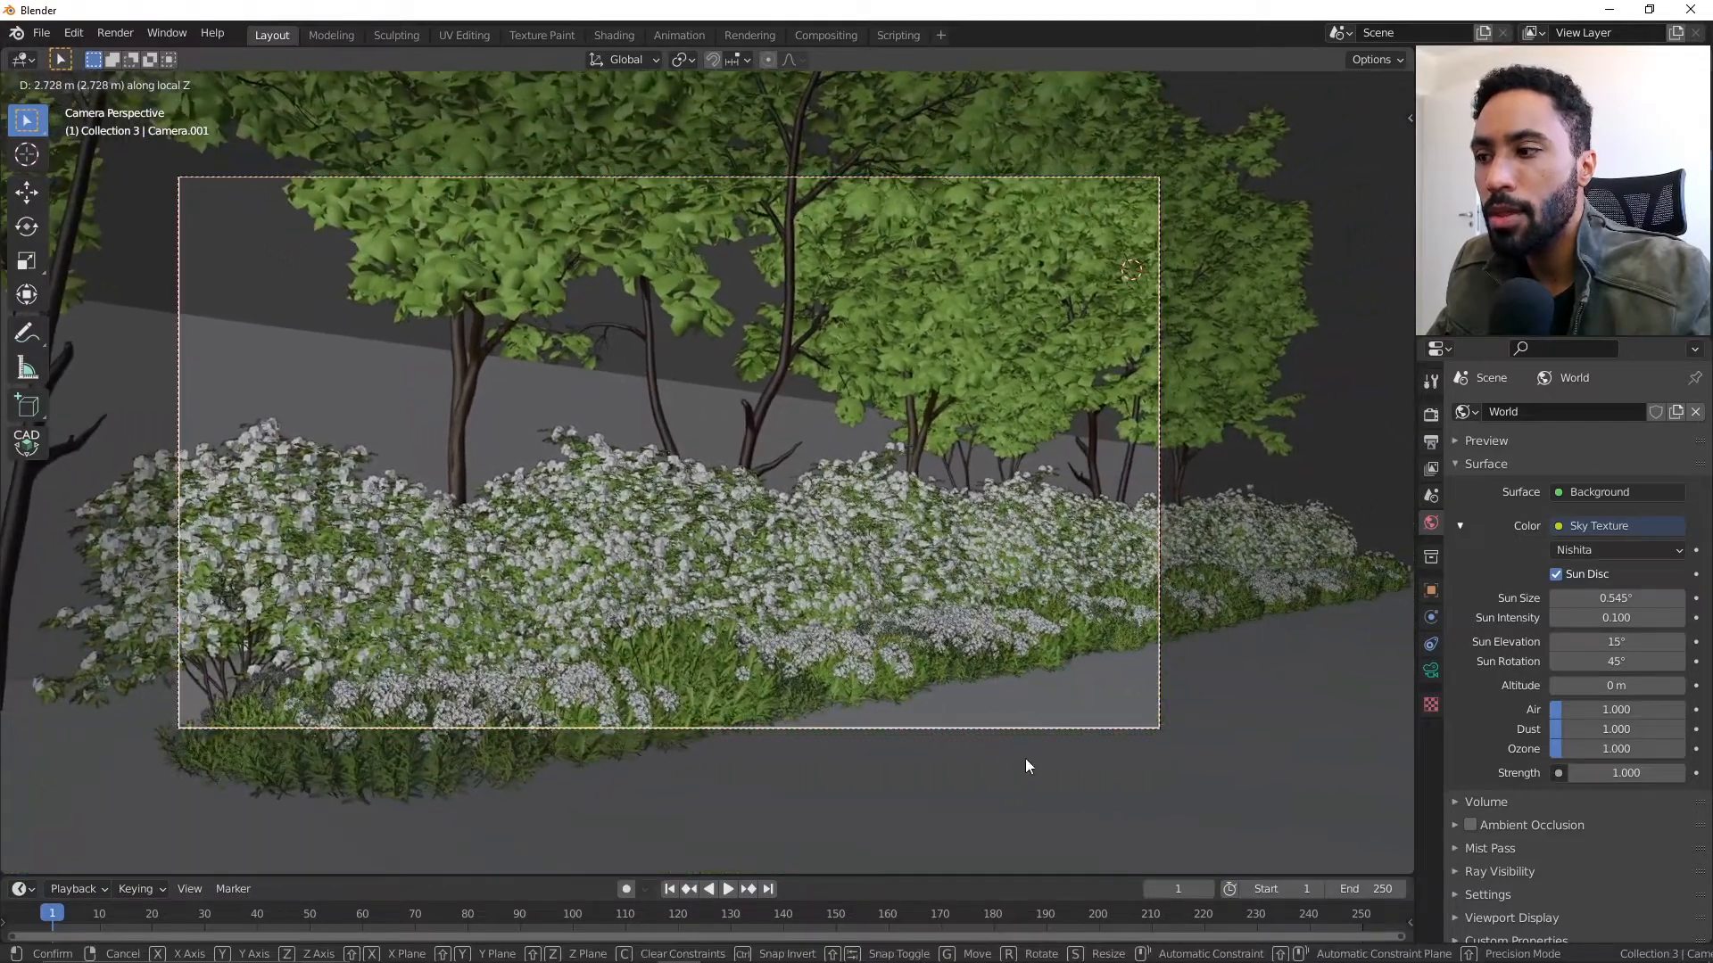
pyautogui.click(1025, 760)
pyautogui.press('g')
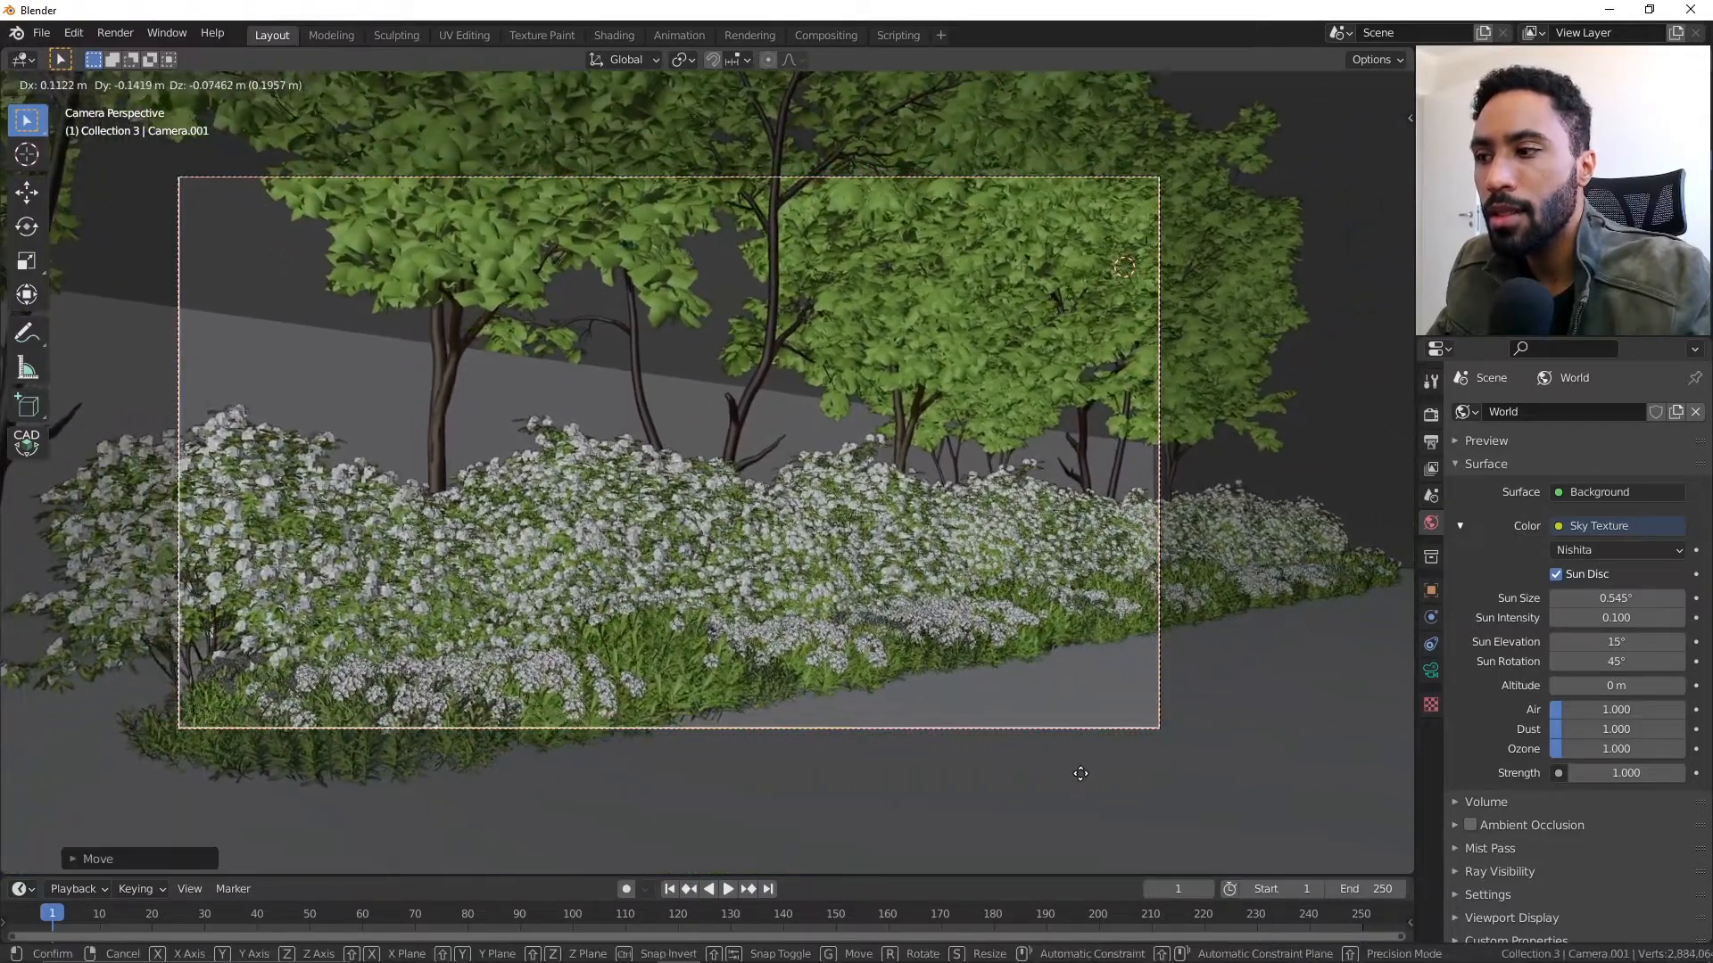
pyautogui.click(1081, 780)
pyautogui.hotkey('alt', 'a')
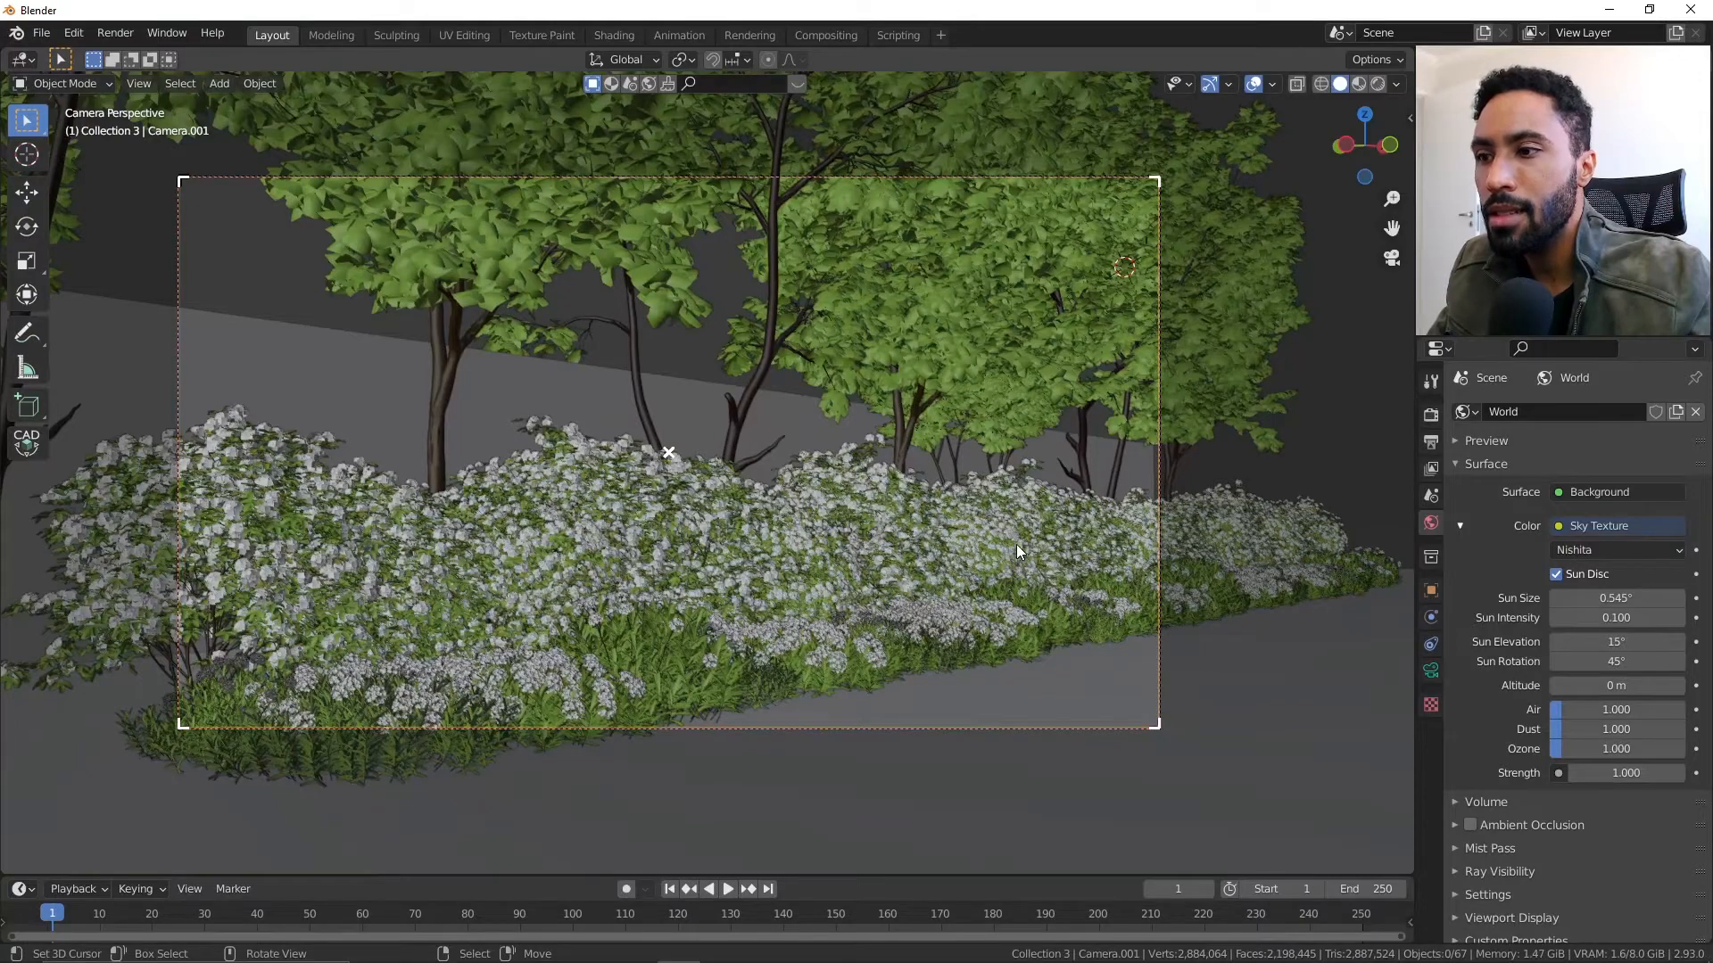
# - Switch to rendered shading, and fit the new camera's frame in the viewport
pyautogui.scroll(-1, 1015, 540)
pyautogui.keyDown('shift'); pyautogui.moveTo(1010, 516); pyautogui.dragTo(1043, 539, button='middle'); pyautogui.keyUp('shift')
pyautogui.press('z')
pyautogui.click(1094, 441)
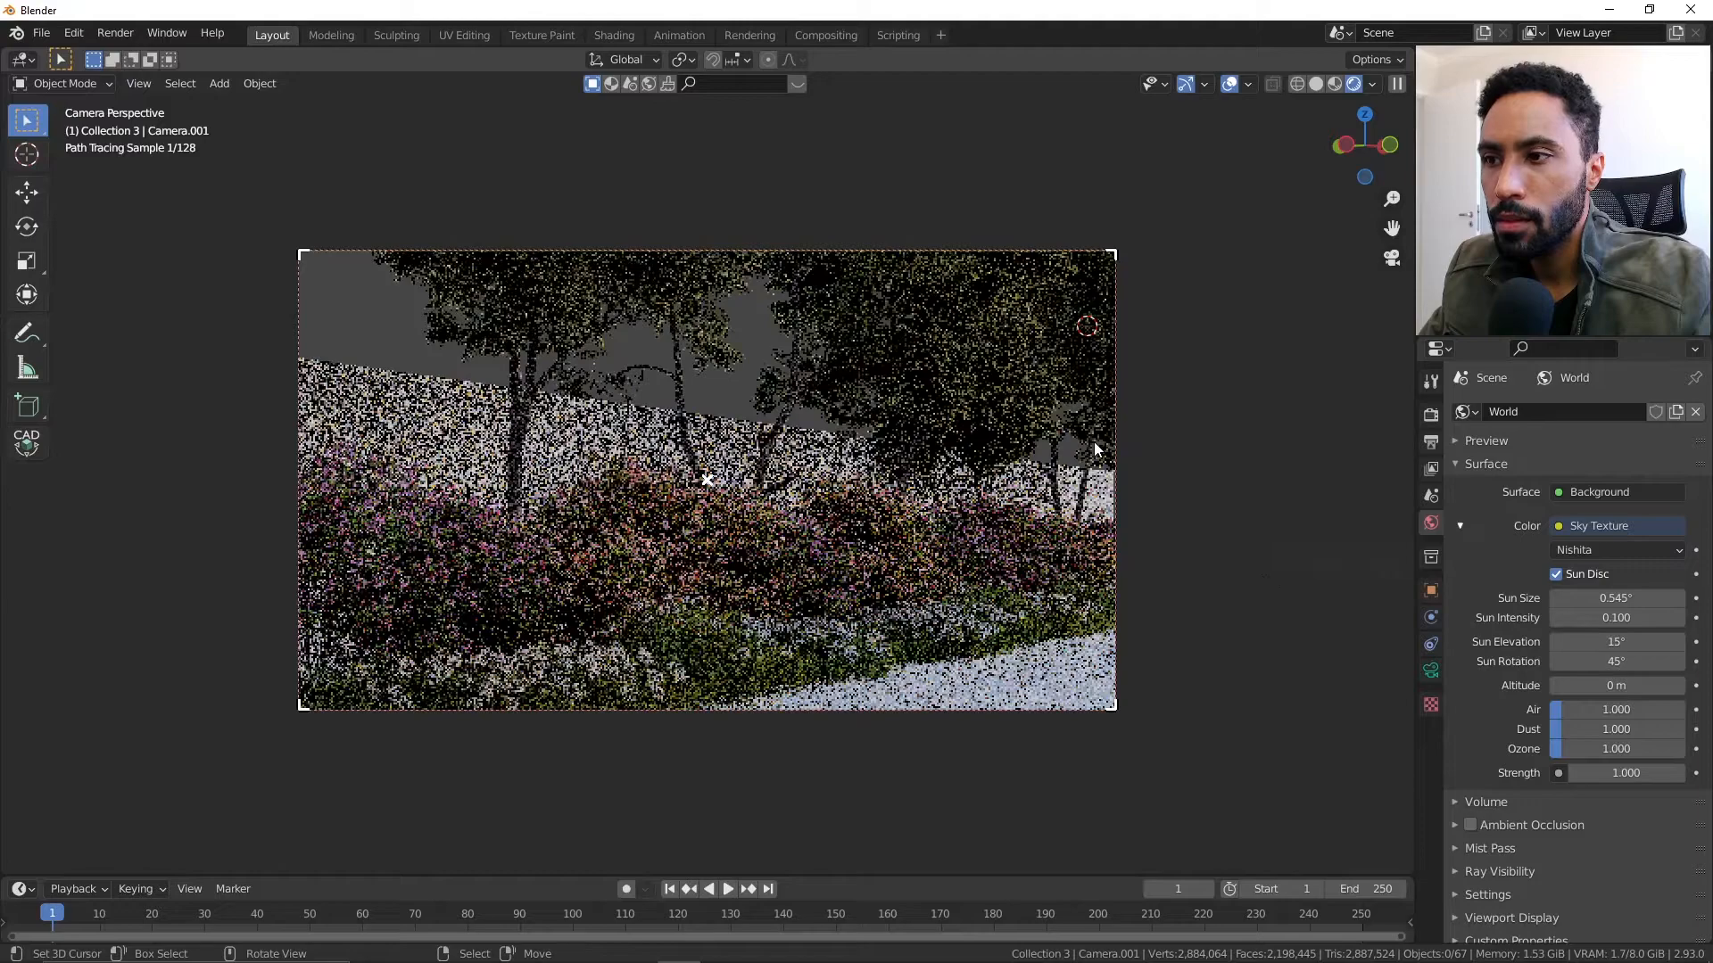
pyautogui.press('Home')
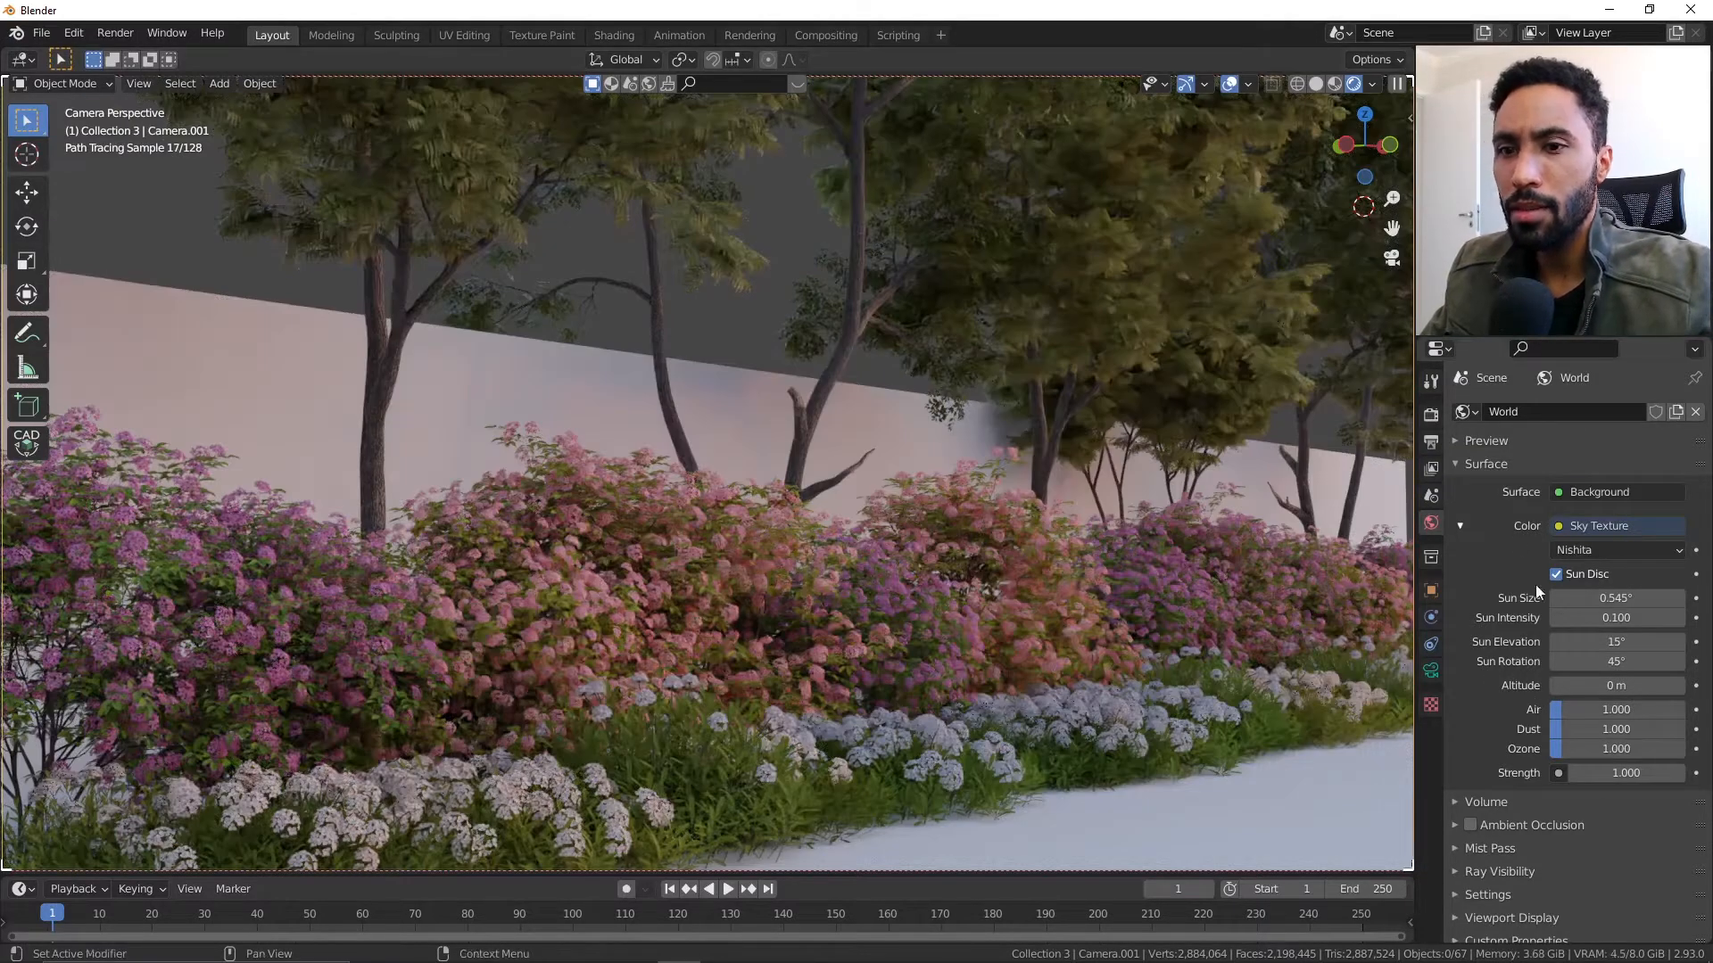
# - Set the scene's colour management look to High Contrast
pyautogui.click(1430, 414)
pyautogui.click(1491, 487)
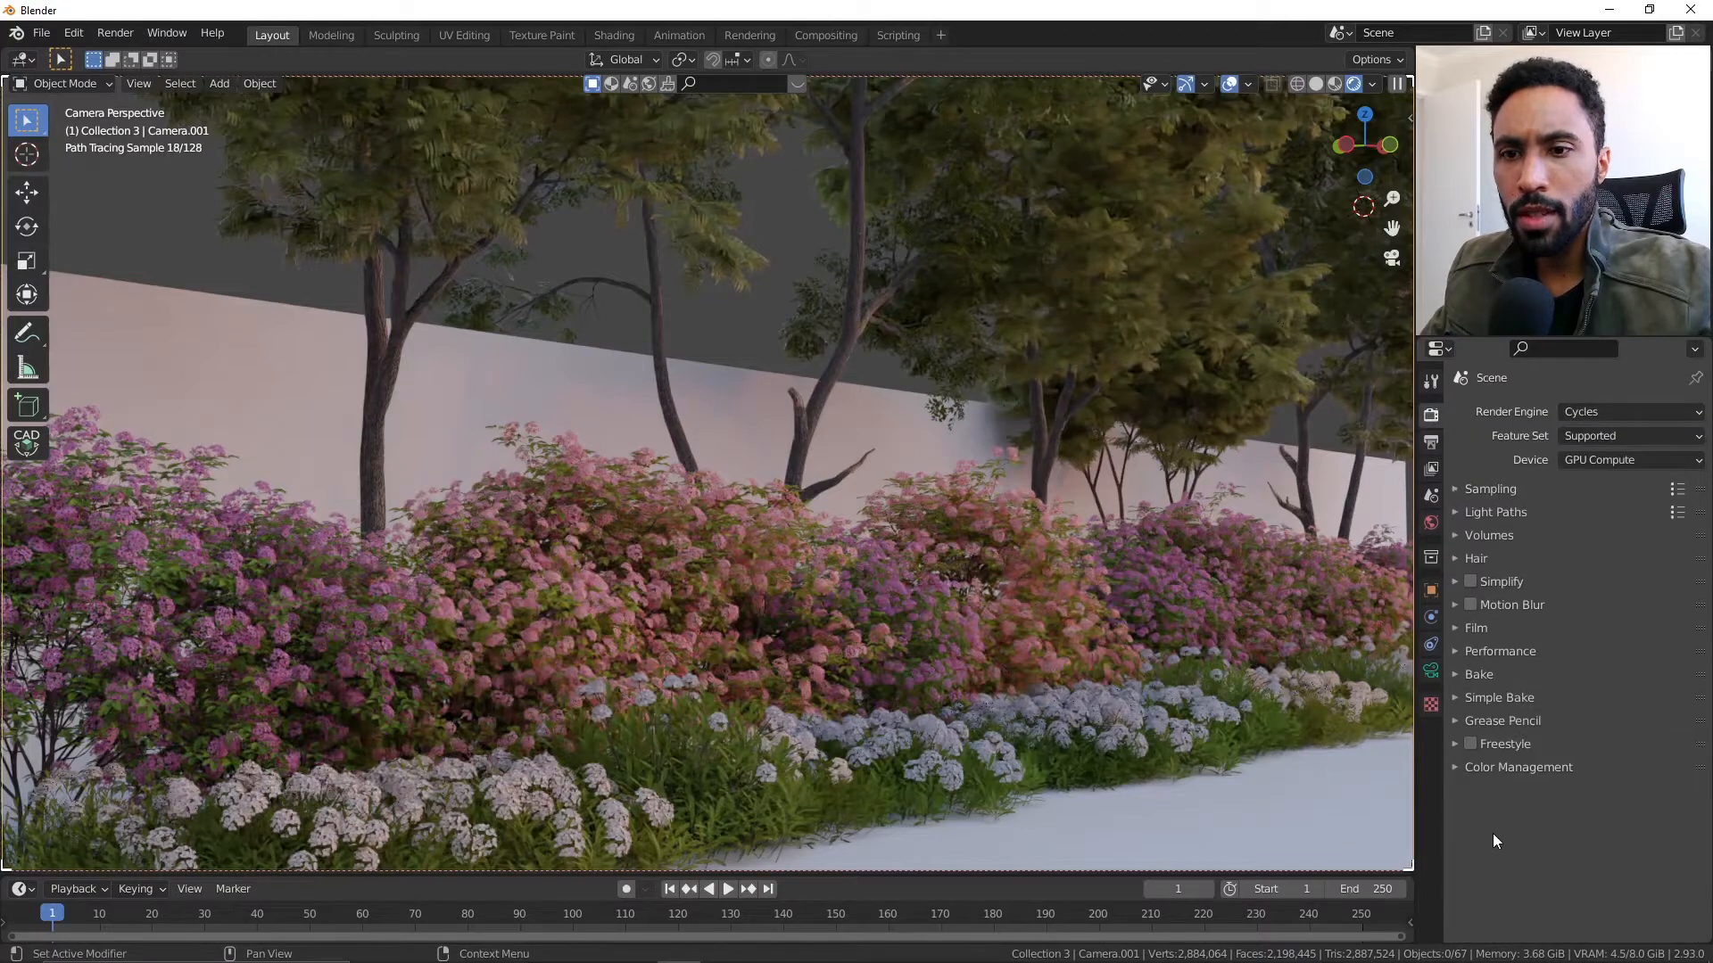
pyautogui.click(1497, 769)
pyautogui.scroll(-1, 1517, 781)
pyautogui.click(1629, 834)
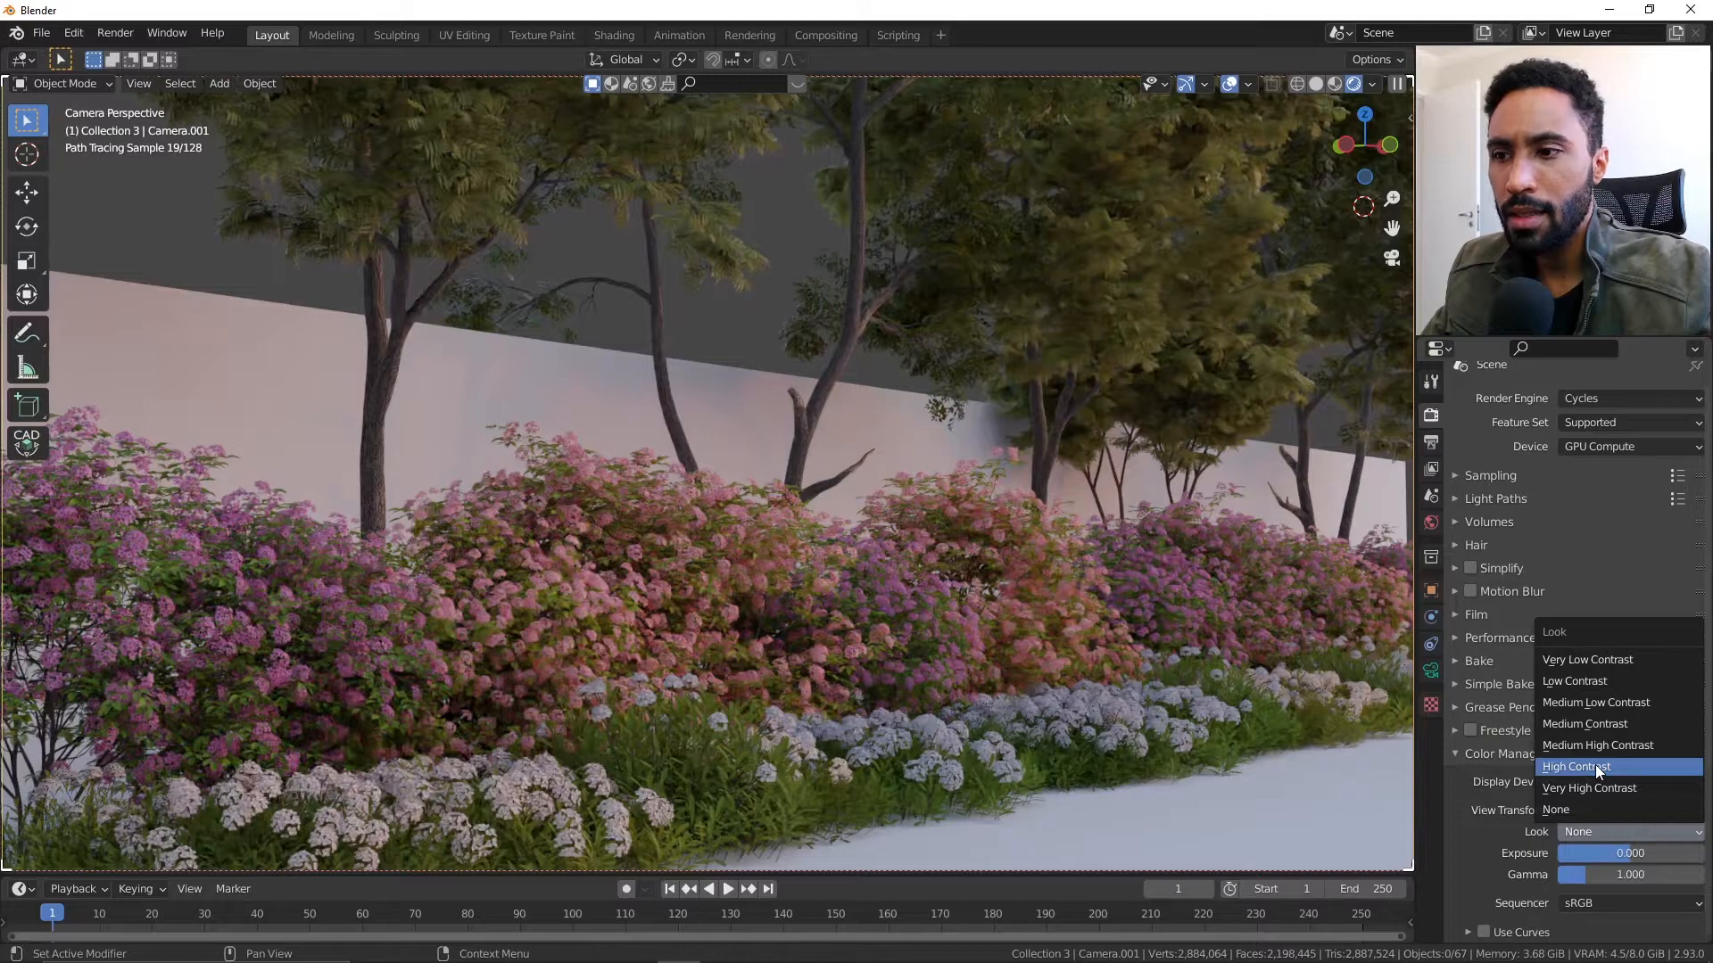
pyautogui.press('Return')
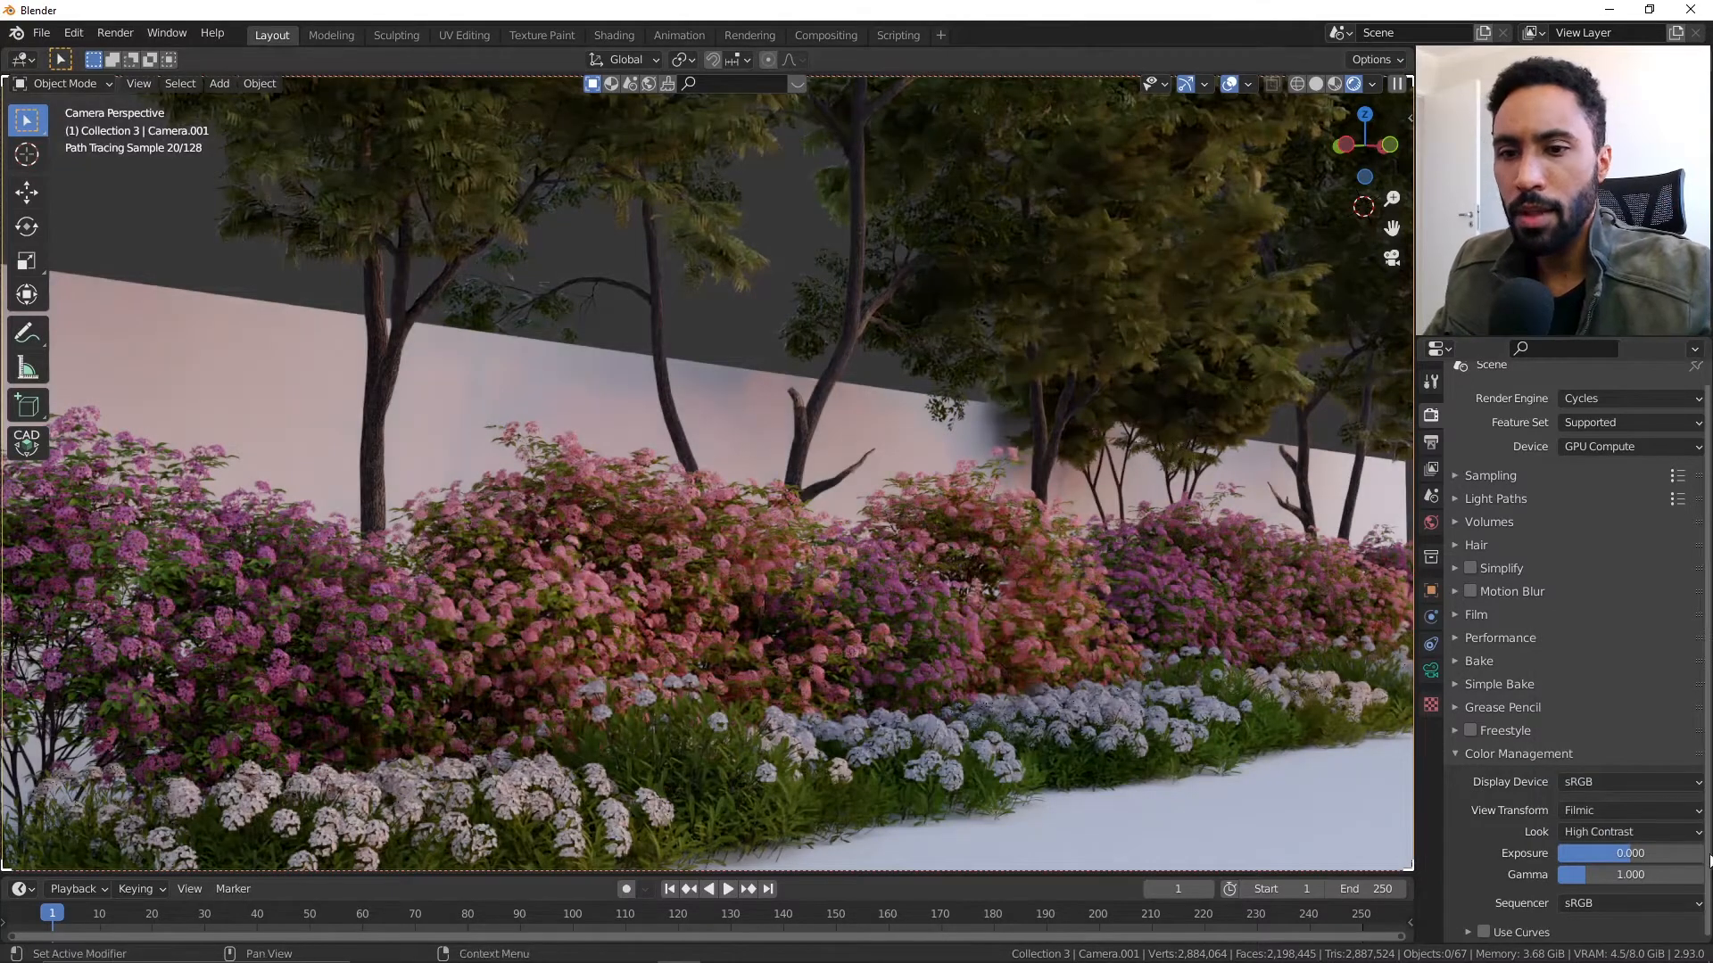
# - Set the colour management exposure to 1
pyautogui.moveTo(1612, 856); pyautogui.dragTo(1634, 853)
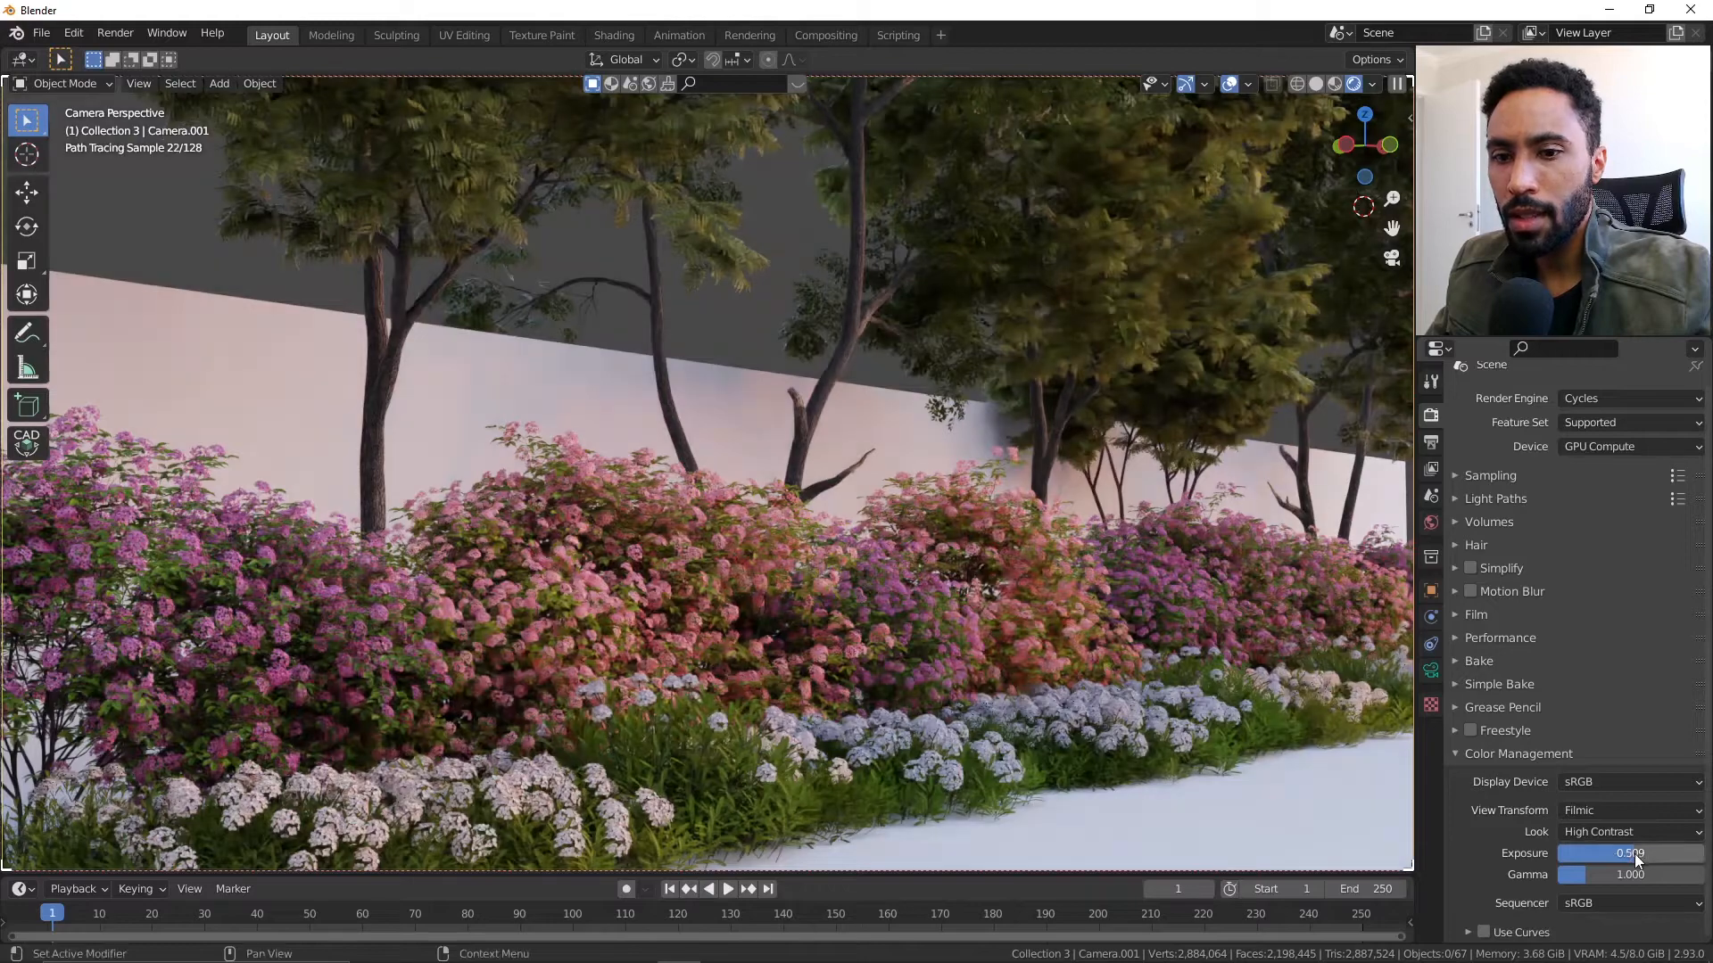
pyautogui.click(1641, 855)
pyautogui.write('1')
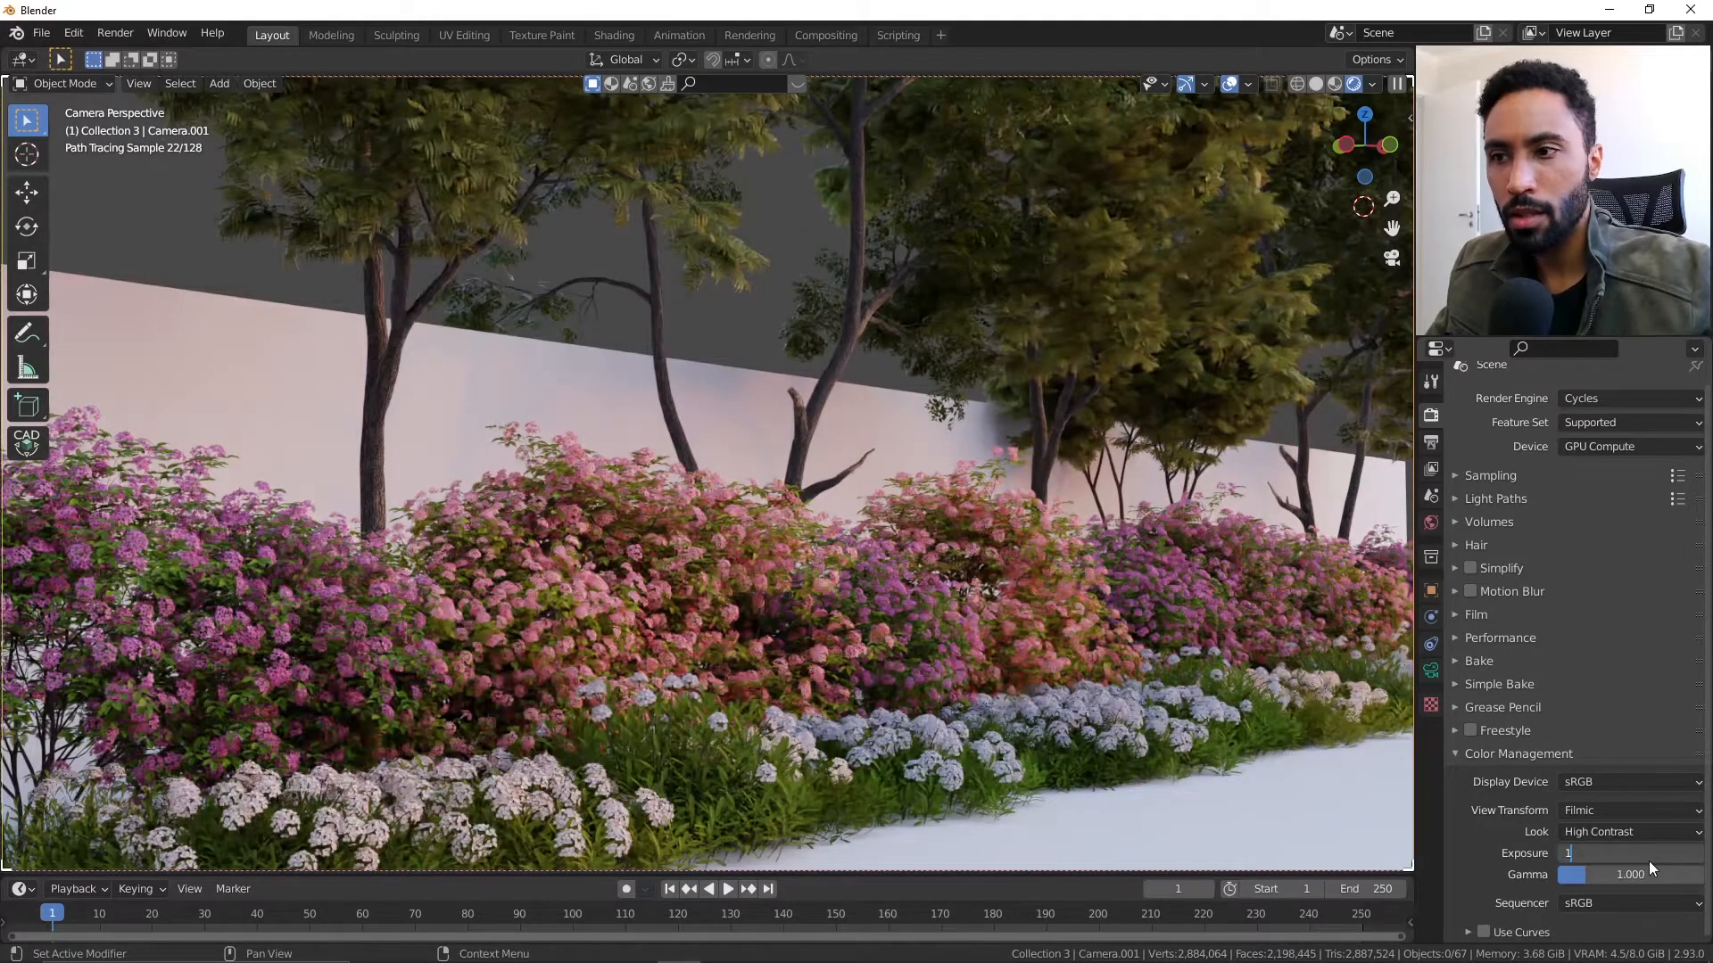
pyautogui.press('Return')
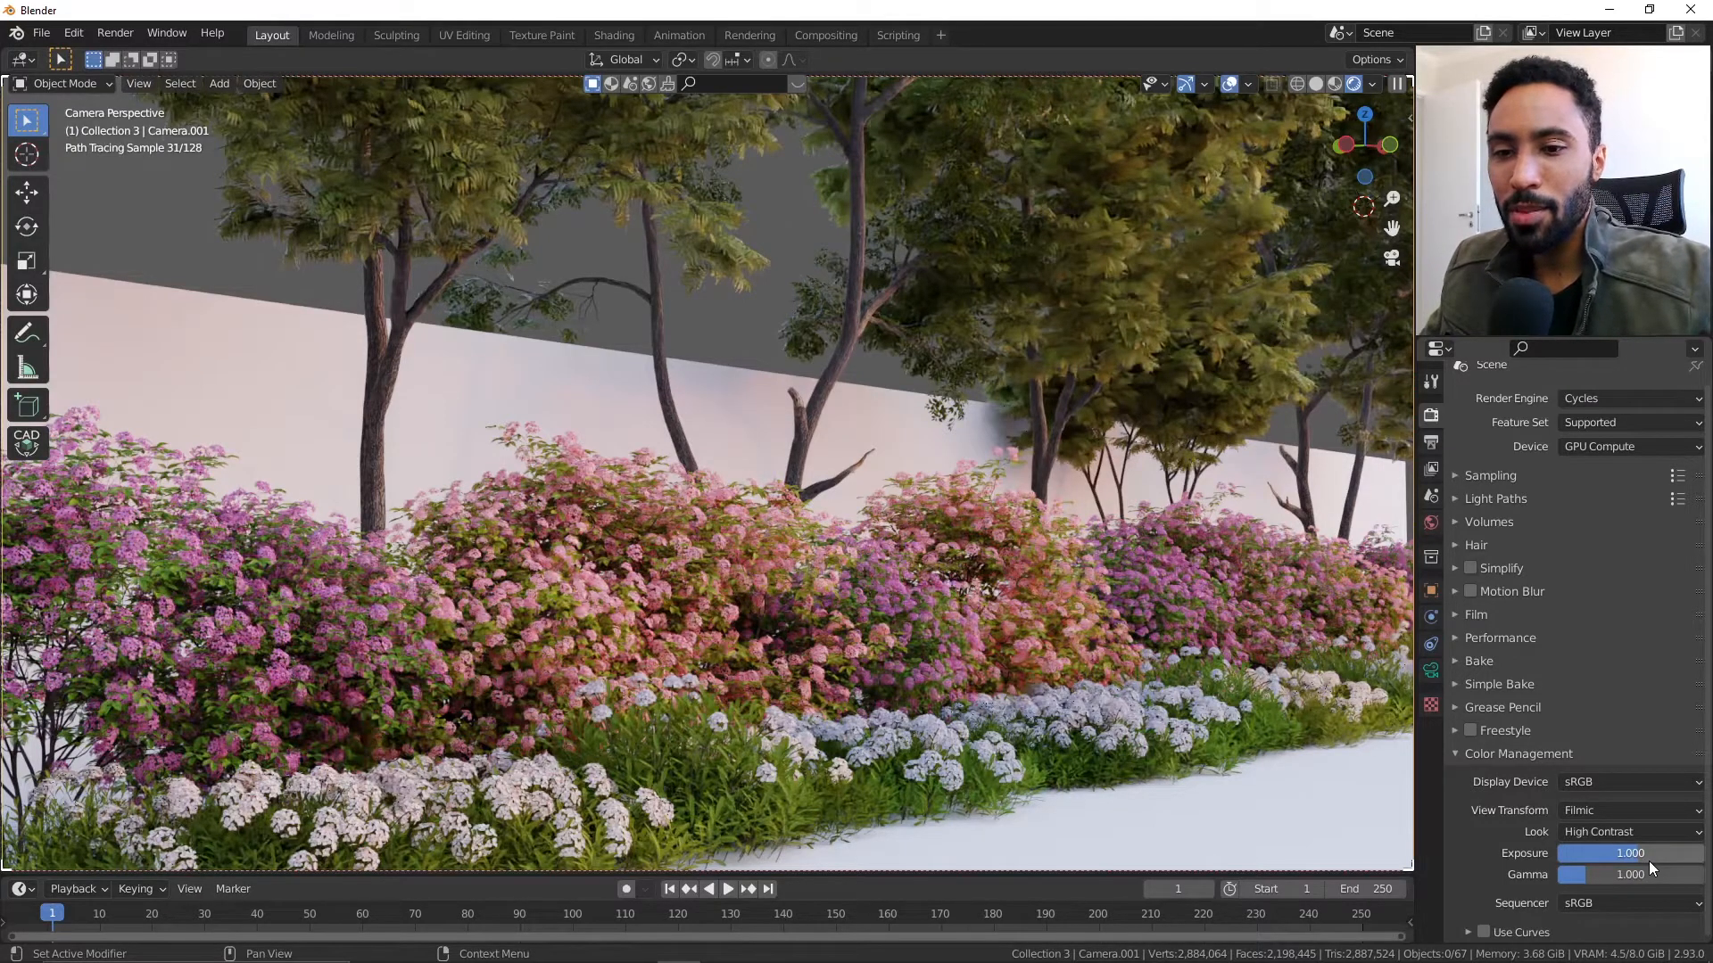
pyautogui.click(1587, 806)
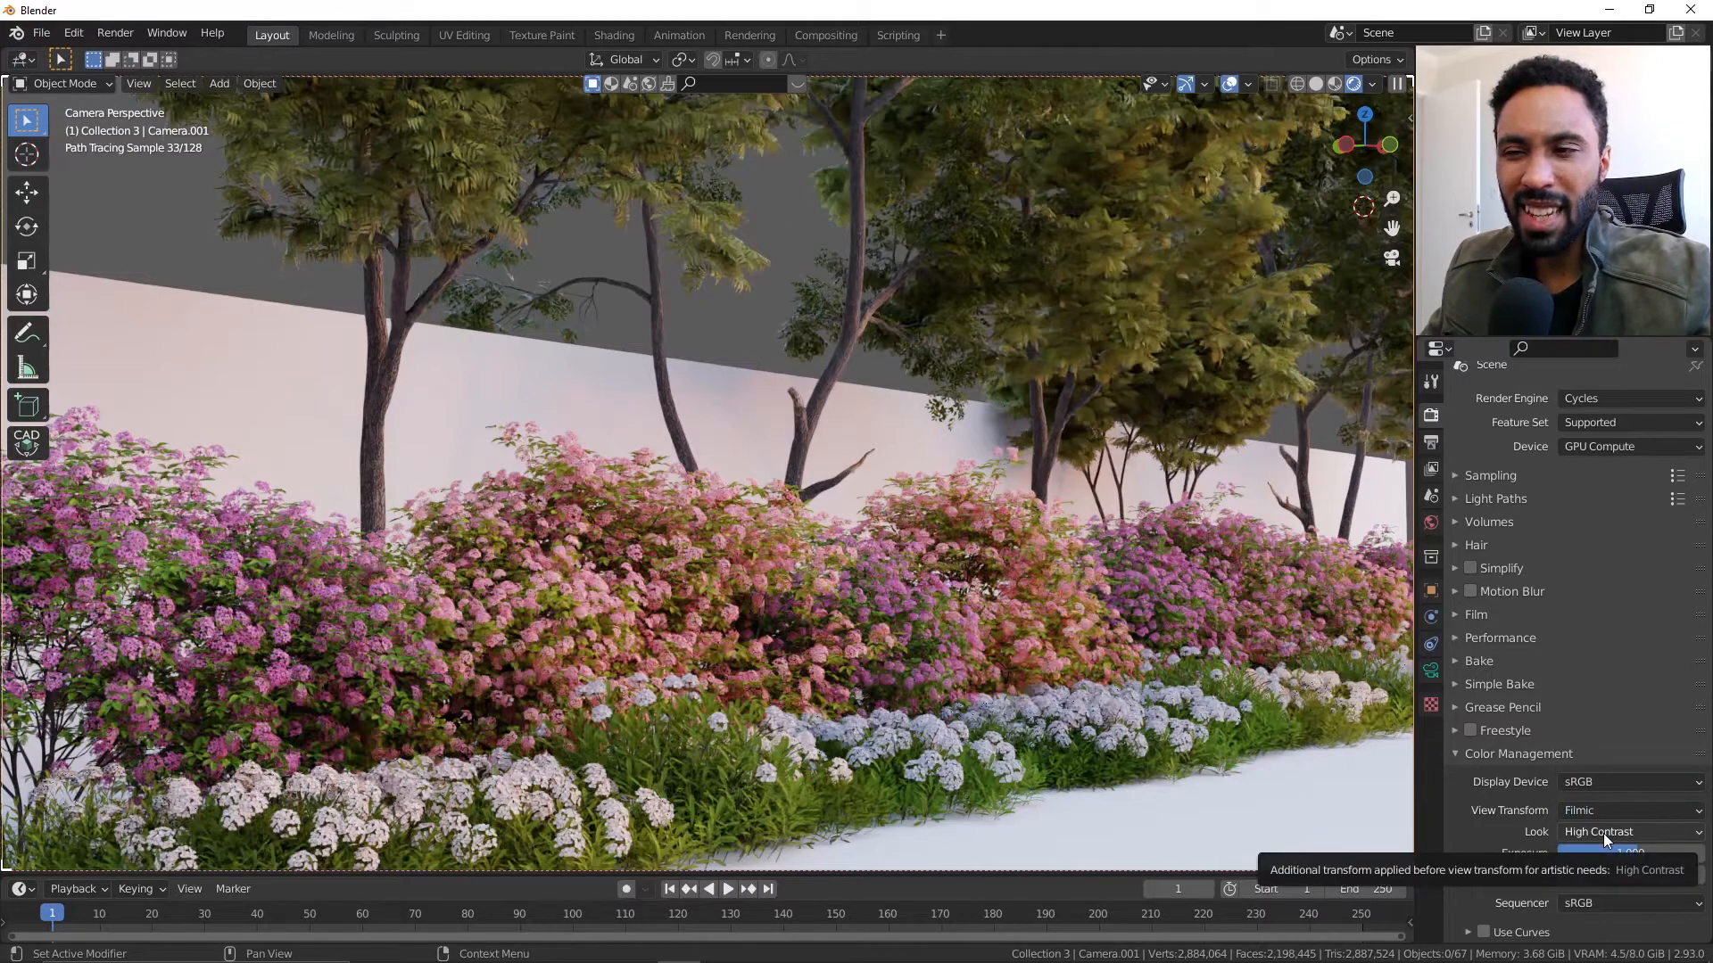
pyautogui.click(1603, 833)
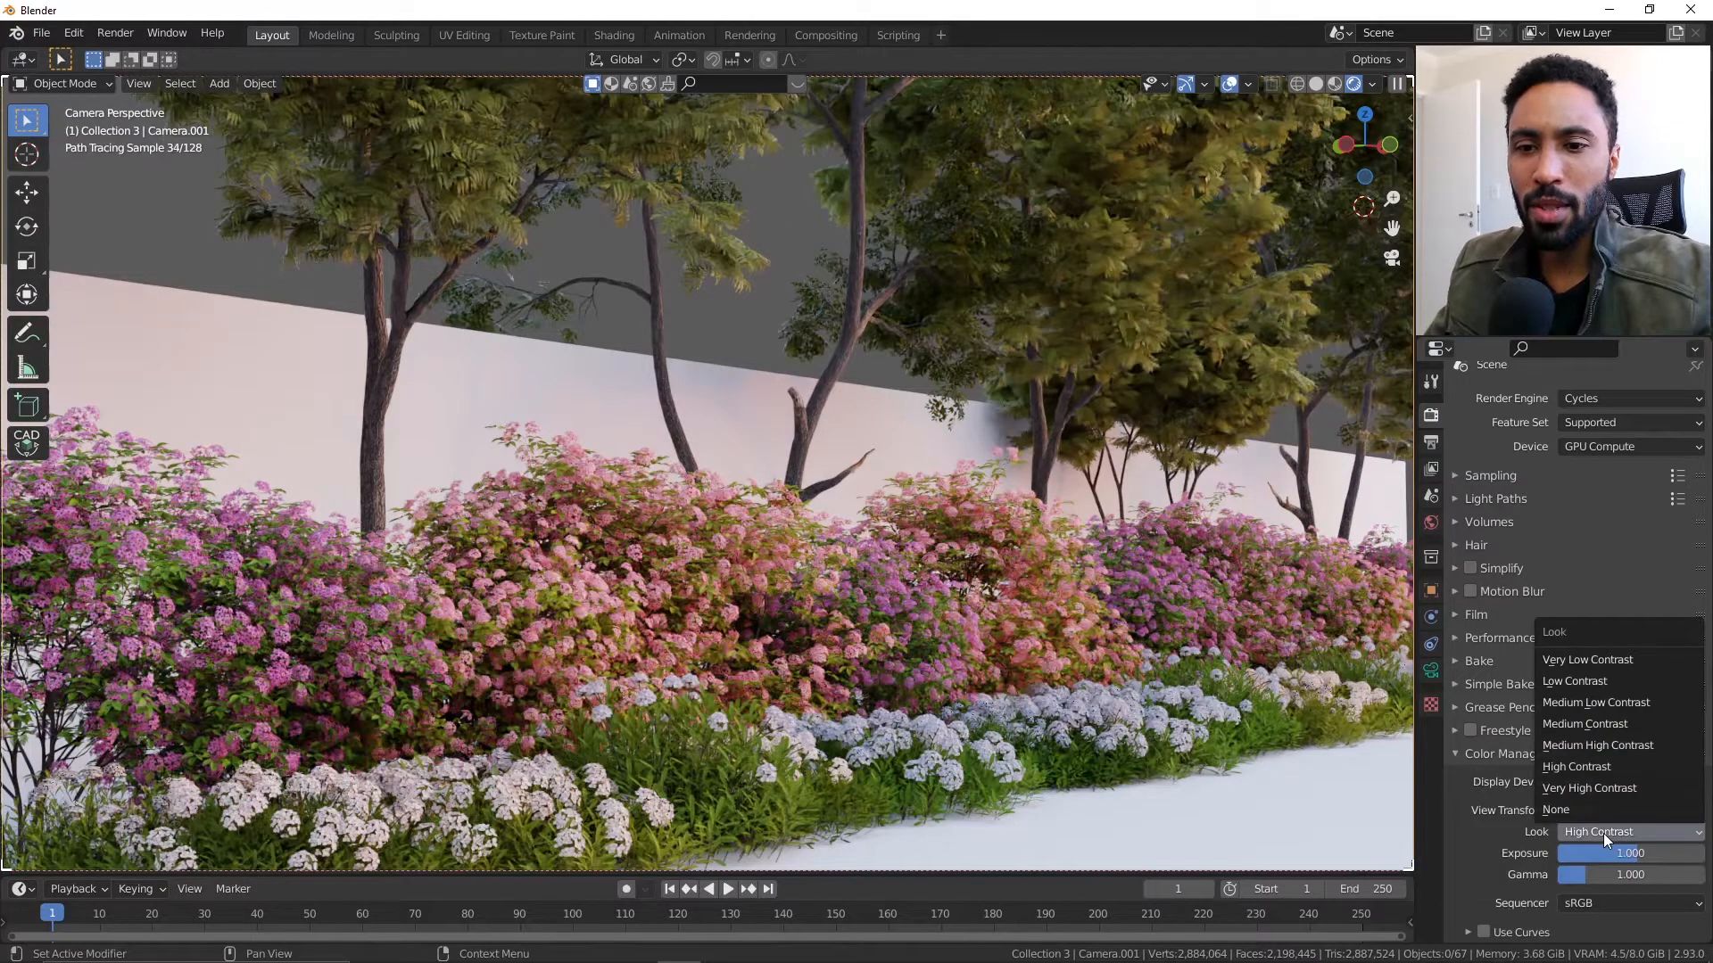
pyautogui.click(1603, 834)
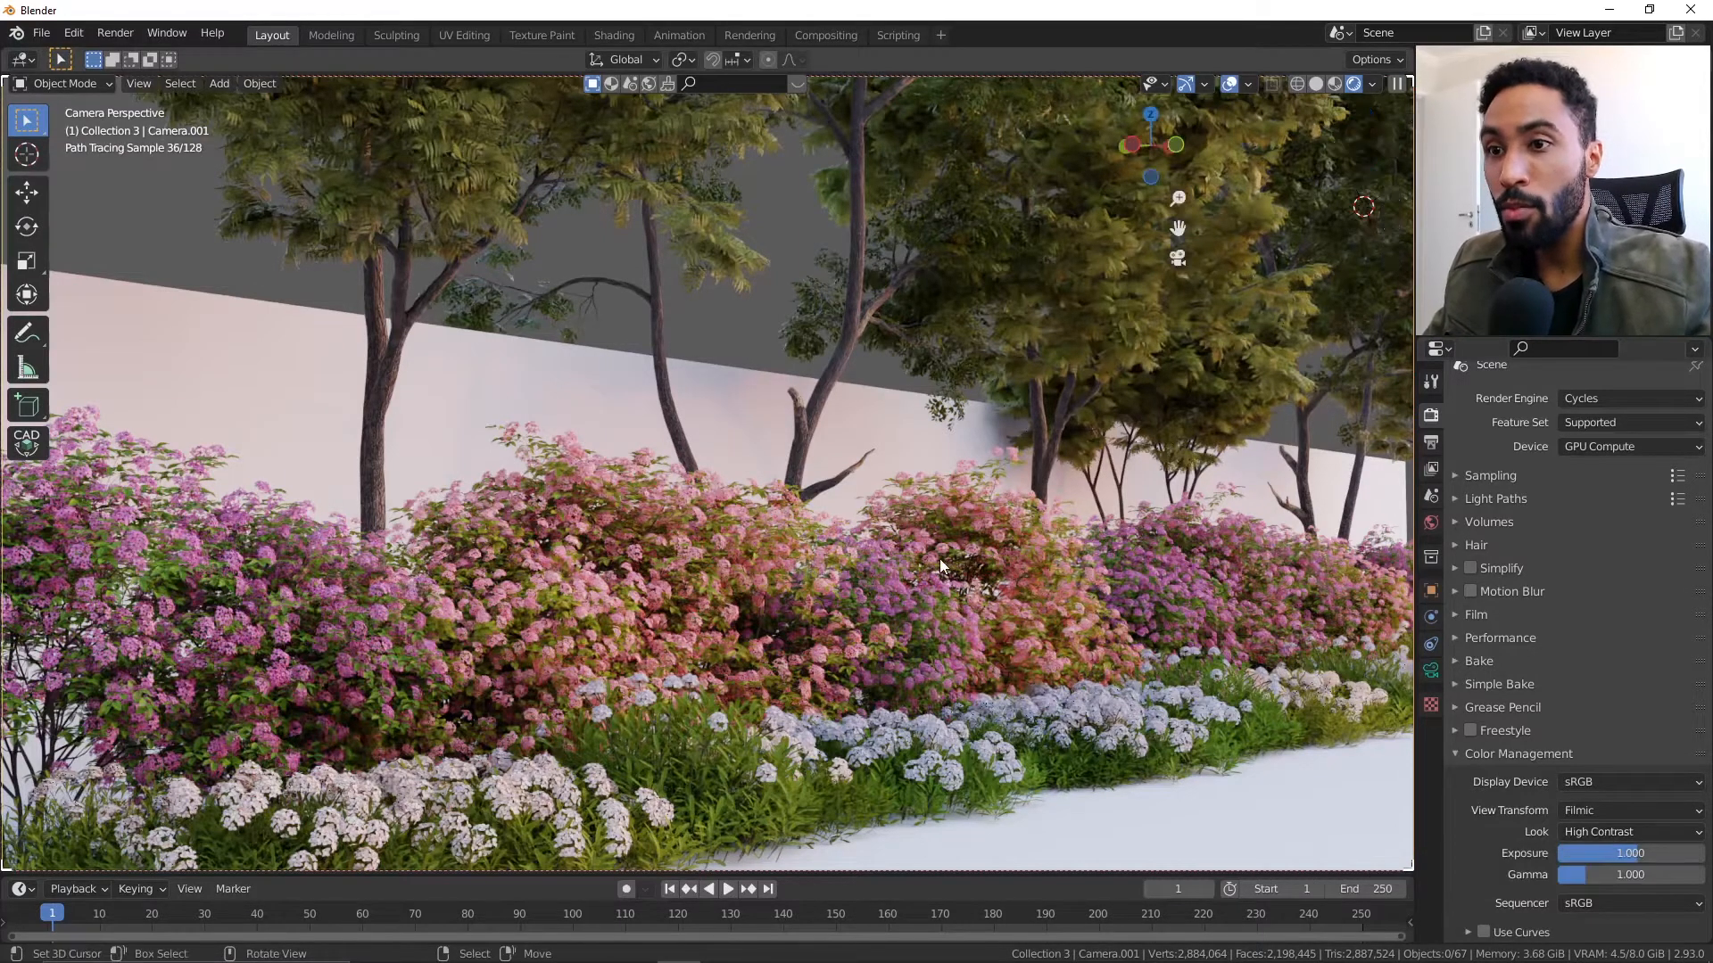
# - Browse the Garden_plant model thumbnails, switching to the reference board to examine the palm garden and wooden deck photos
pyautogui.press('n')
pyautogui.click(1308, 191)
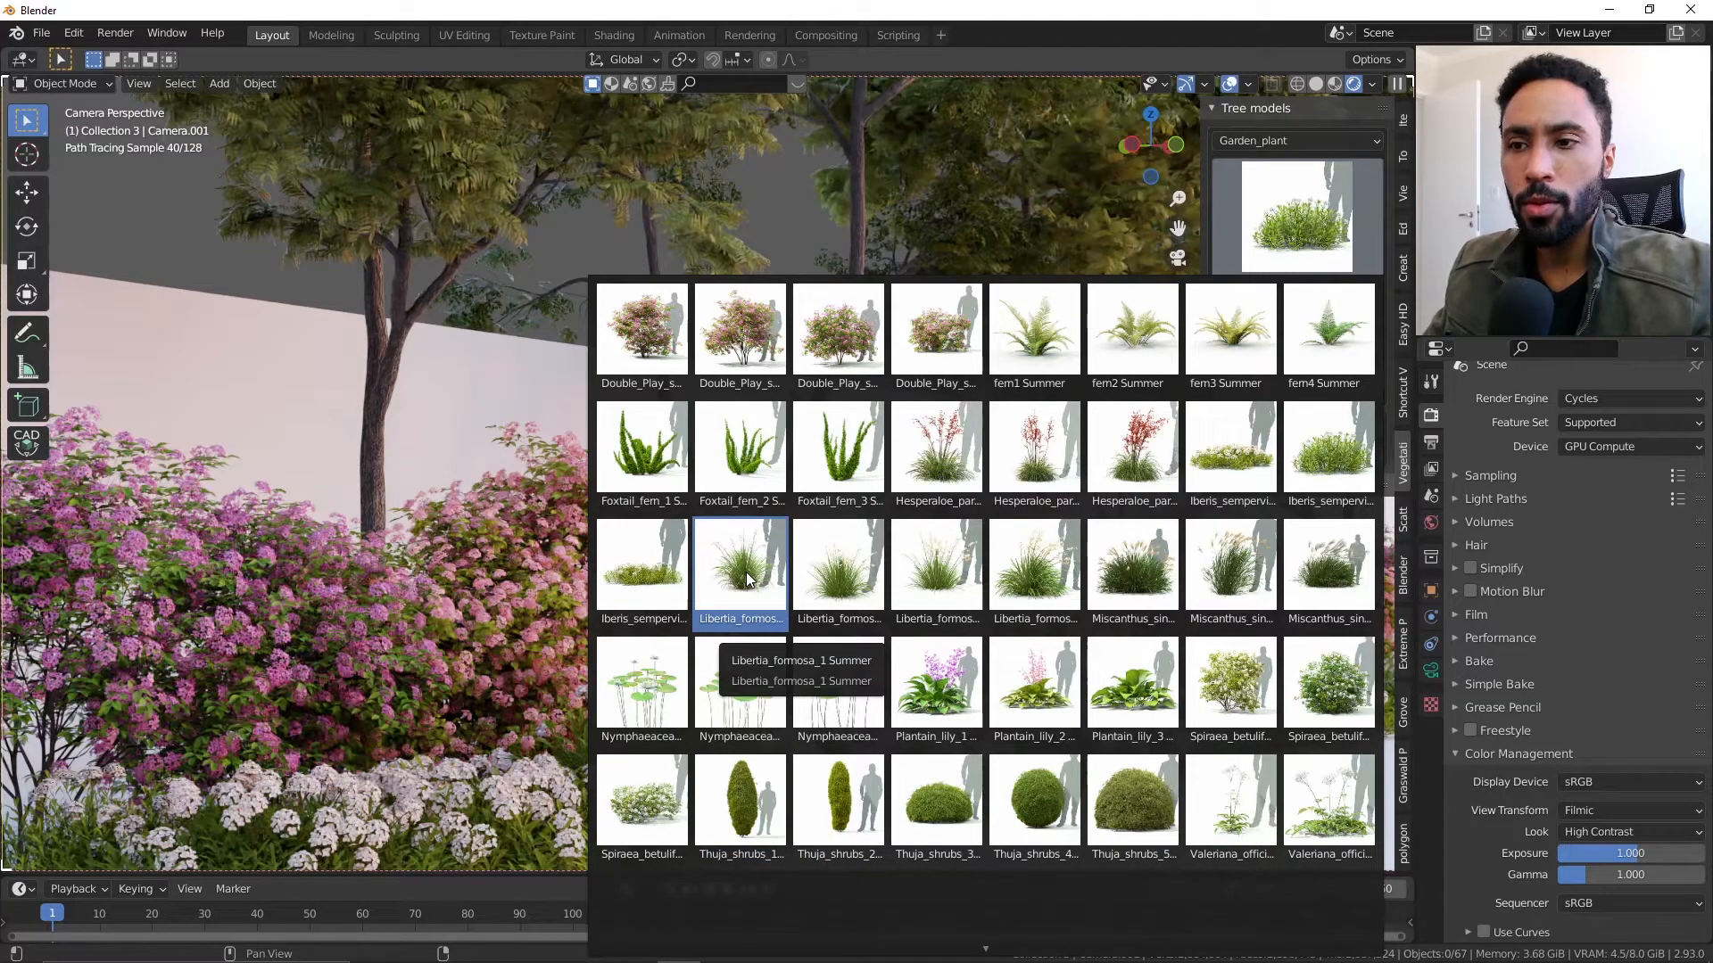
pyautogui.hotkey('alt', 'Tab')
pyautogui.click(714, 385)
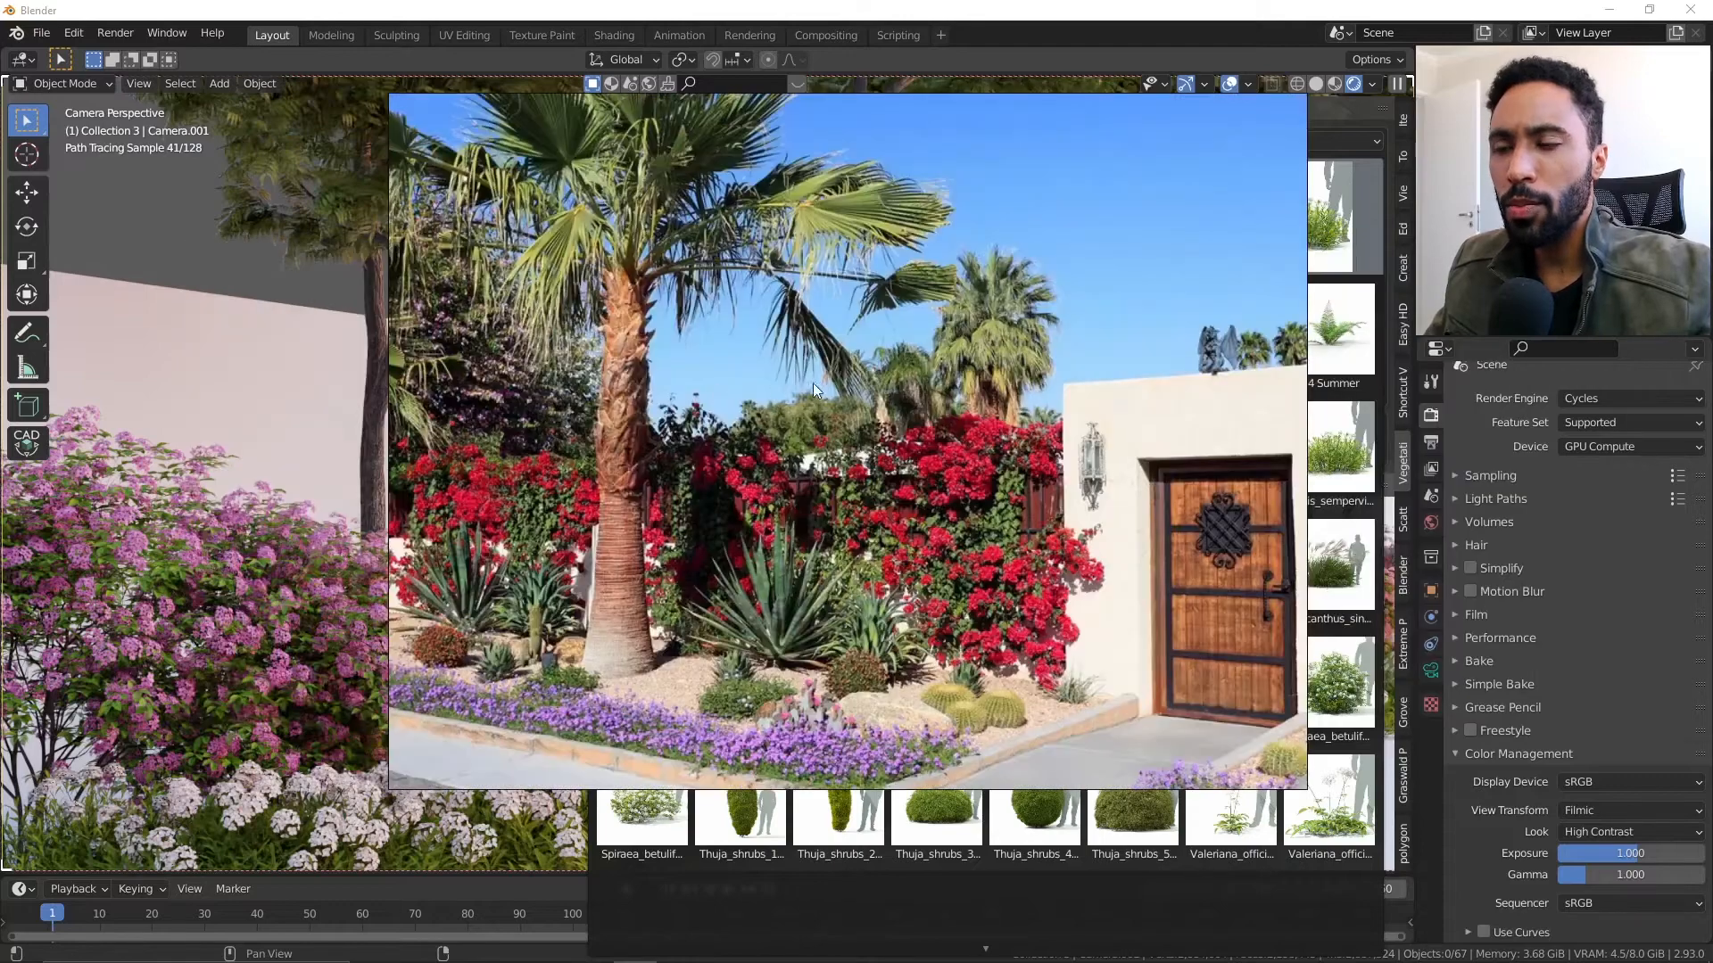
pyautogui.scroll(-6, 813, 389)
pyautogui.moveTo(428, 467); pyautogui.dragTo(824, 479, button='middle')
pyautogui.doubleClick(823, 479)
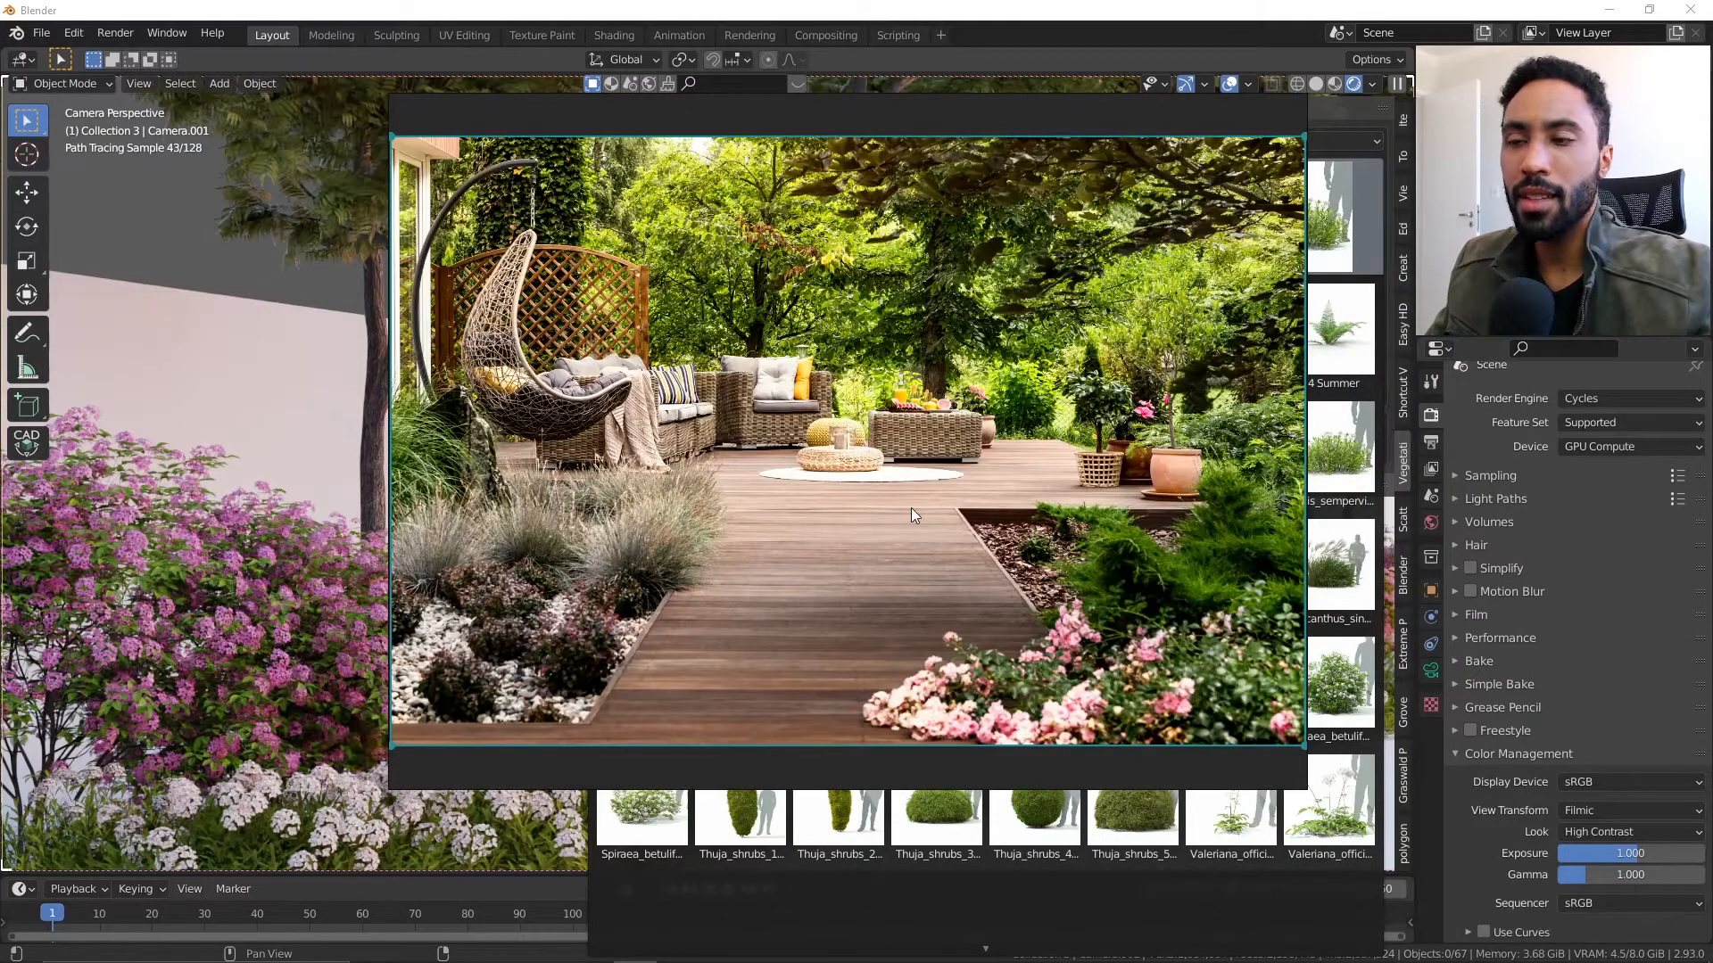
pyautogui.click(1174, 36)
pyautogui.click(1266, 214)
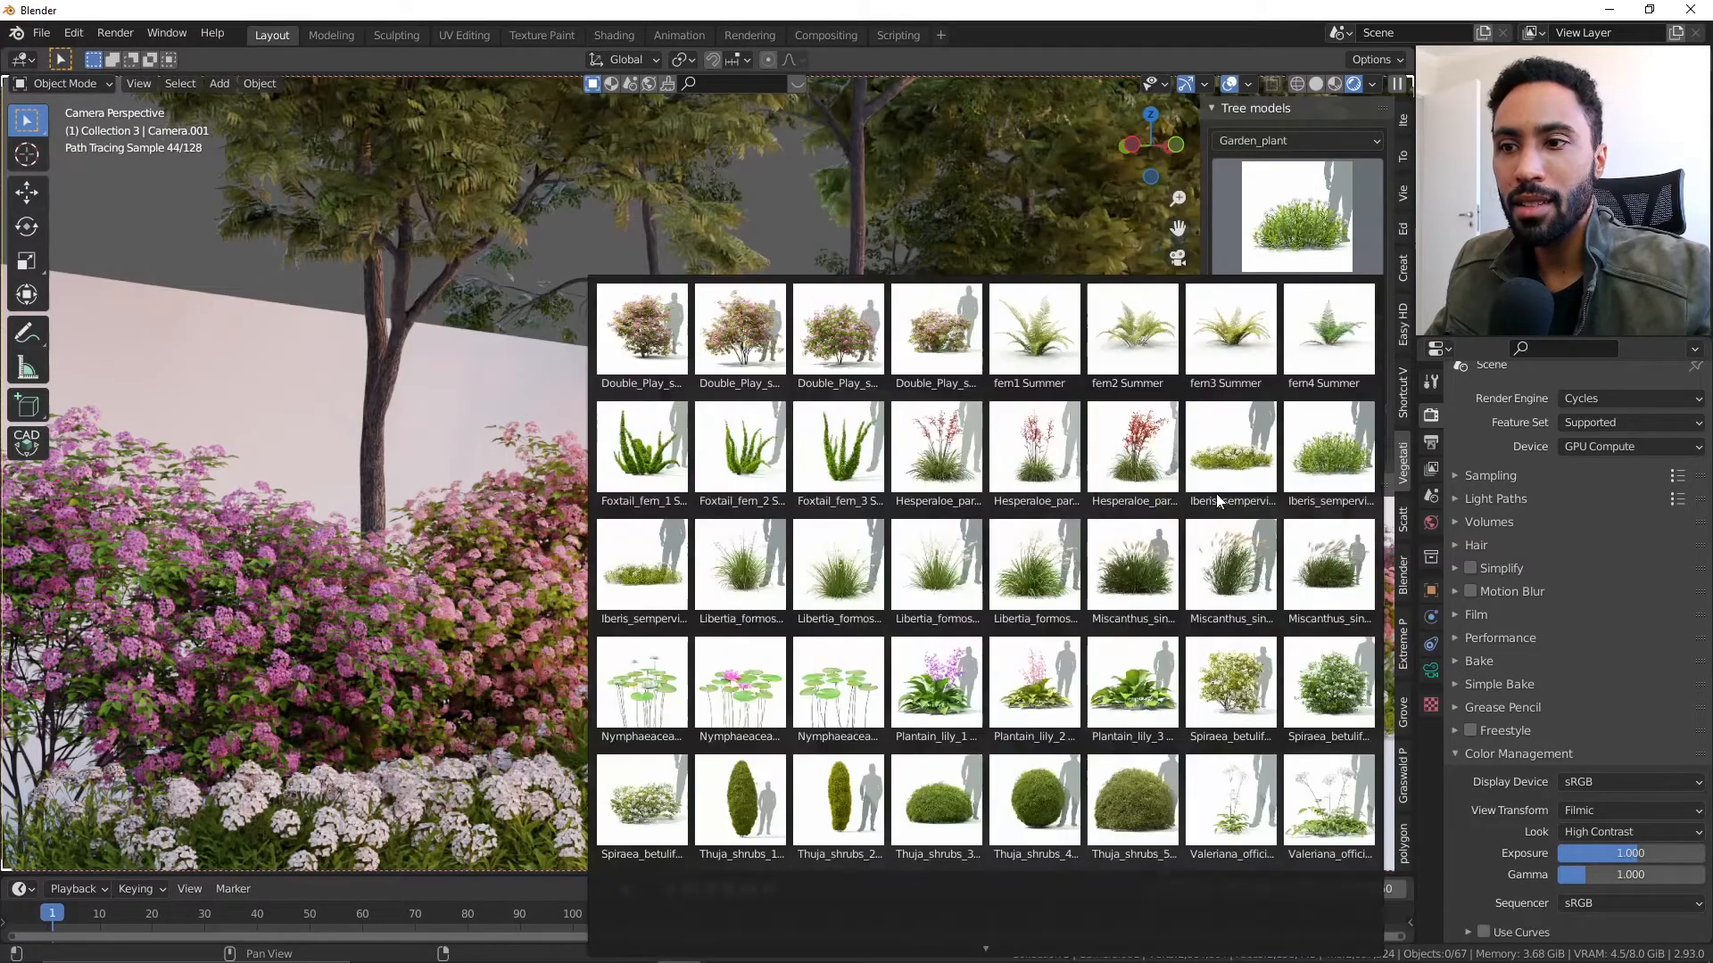